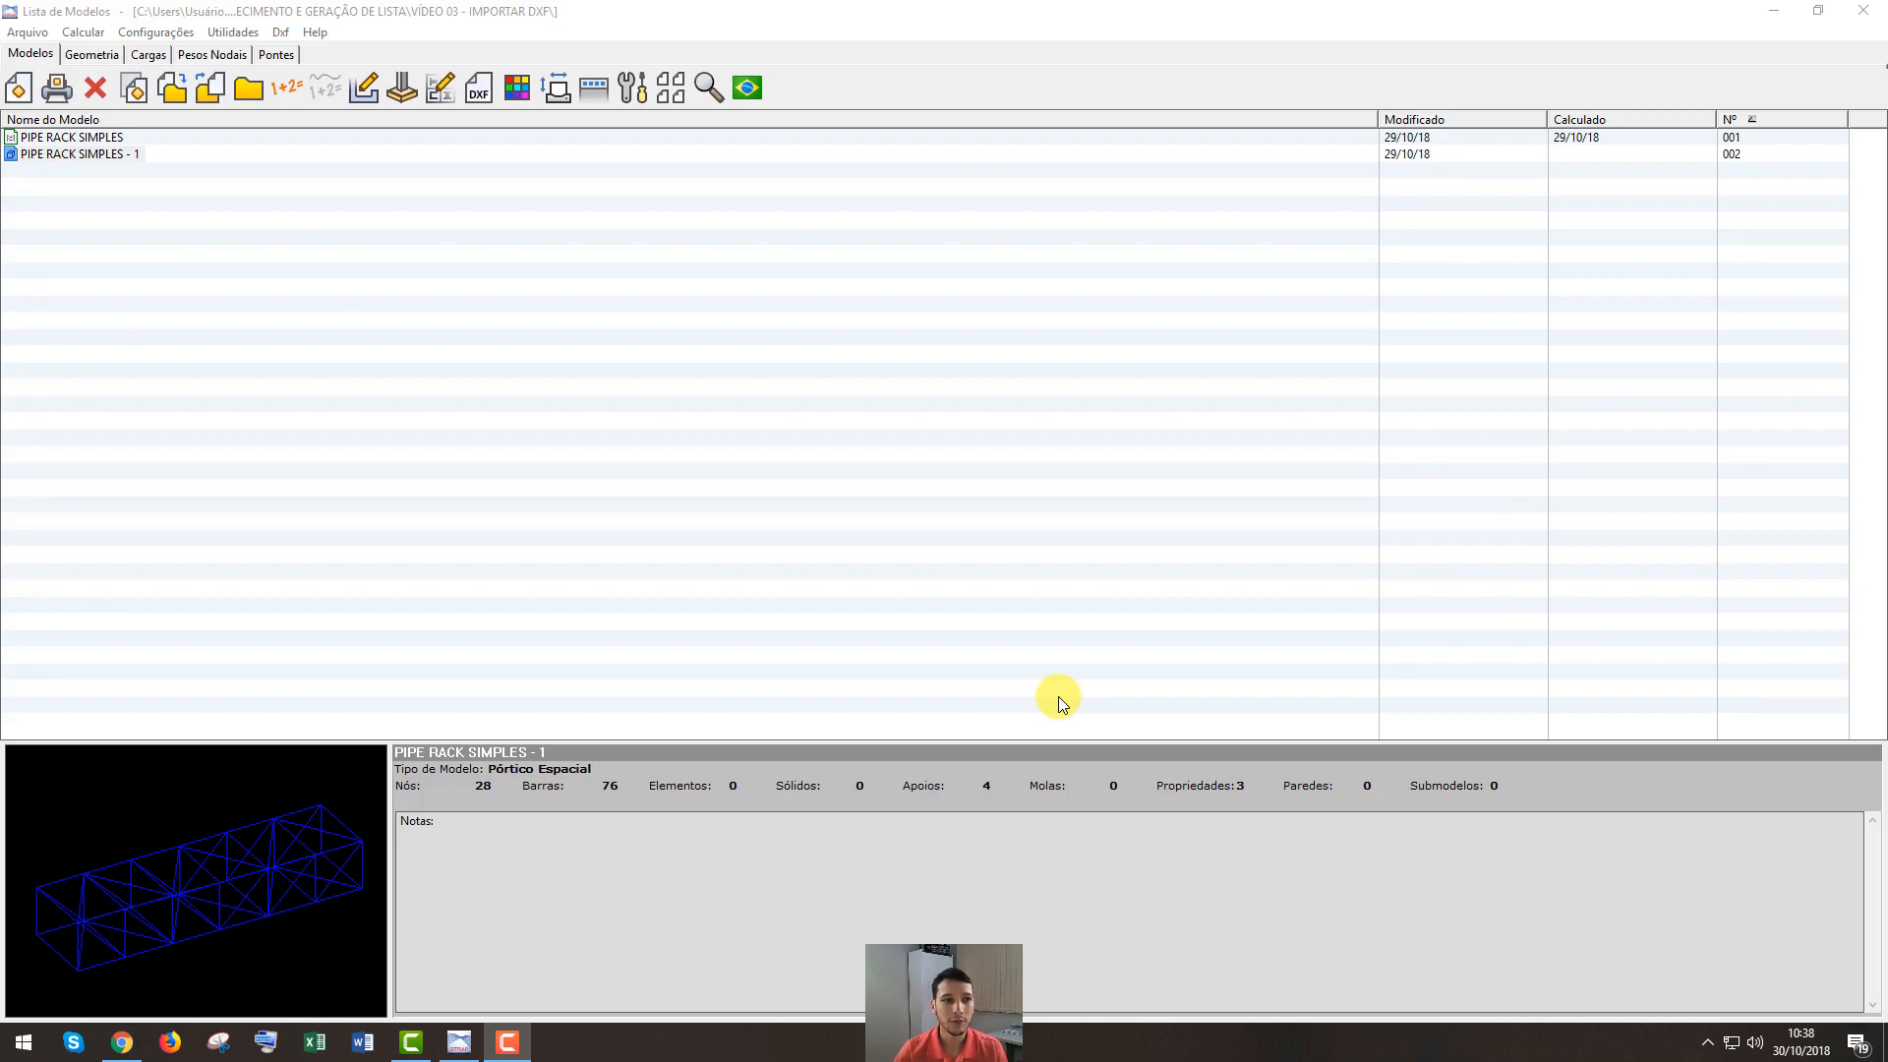
Open the model PIPE RACK SIMPLES - 1 and create a load case titled CP - PP in its loads module
left_click(108, 154)
left_click(92, 54)
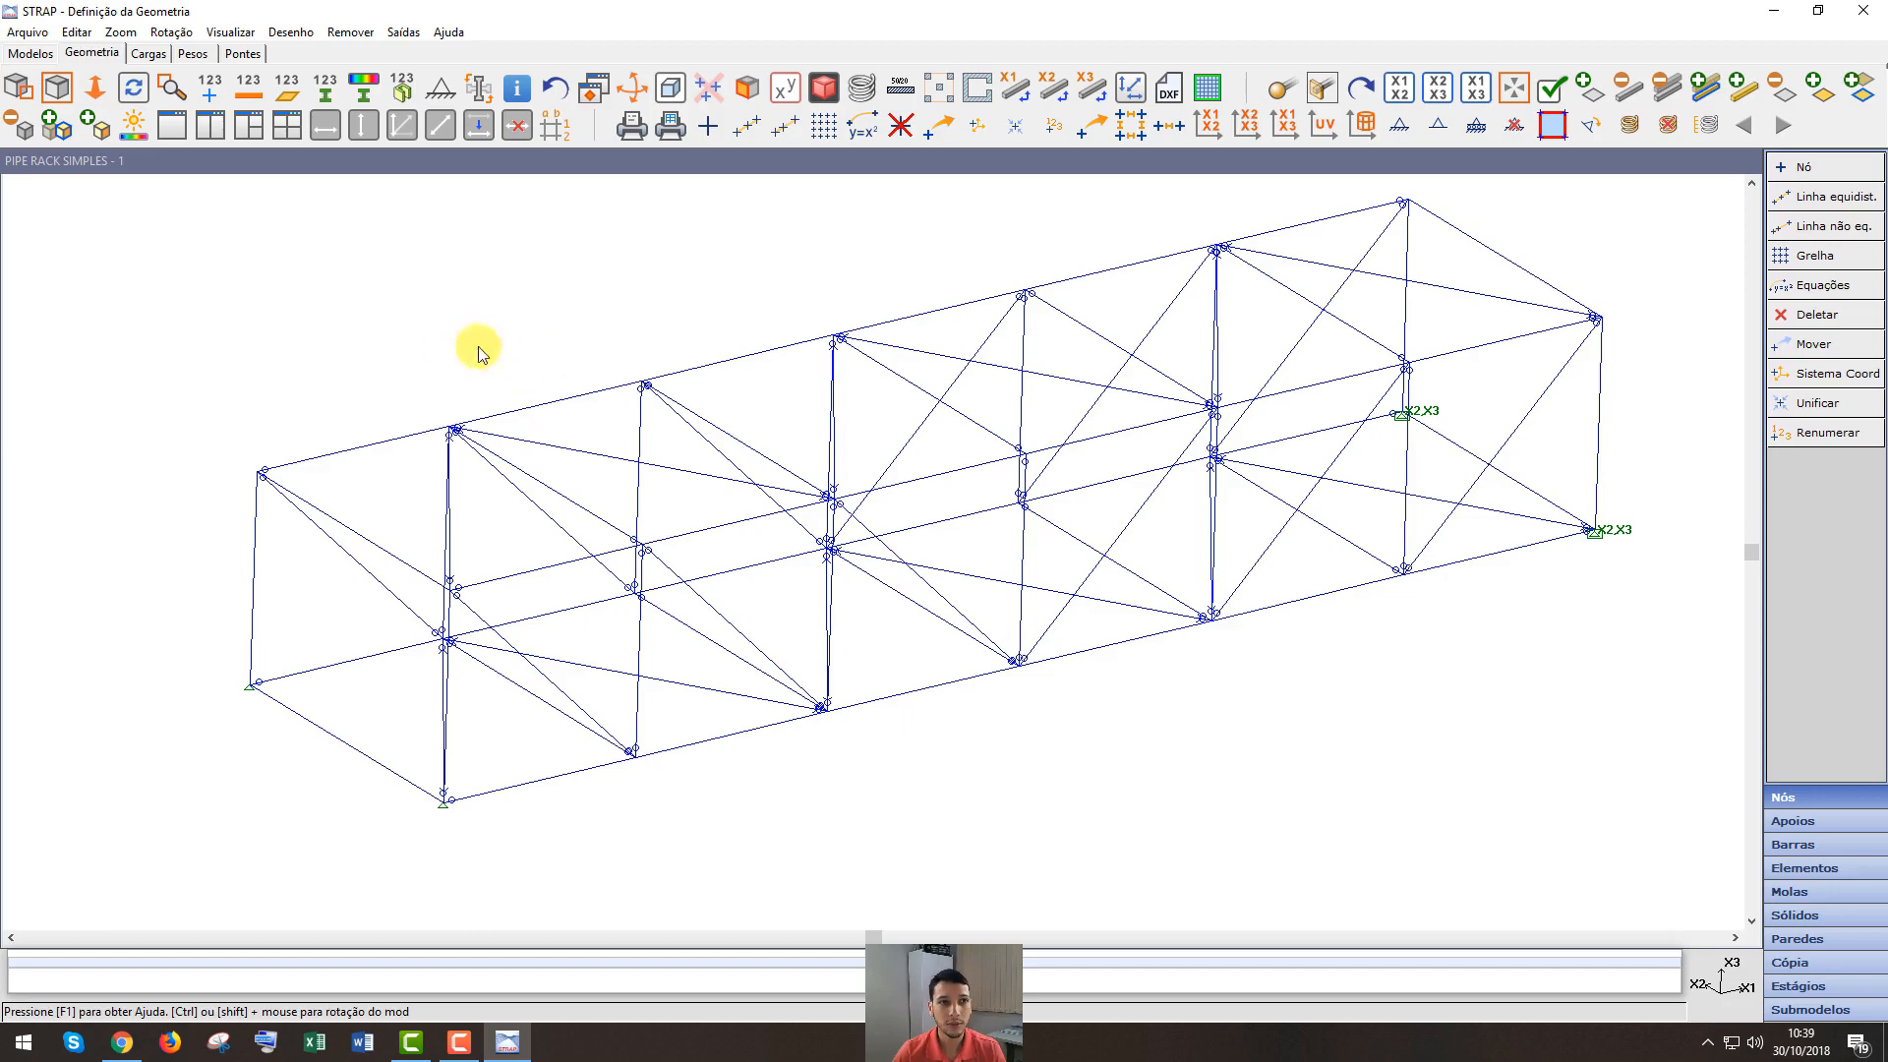
left_click(150, 54)
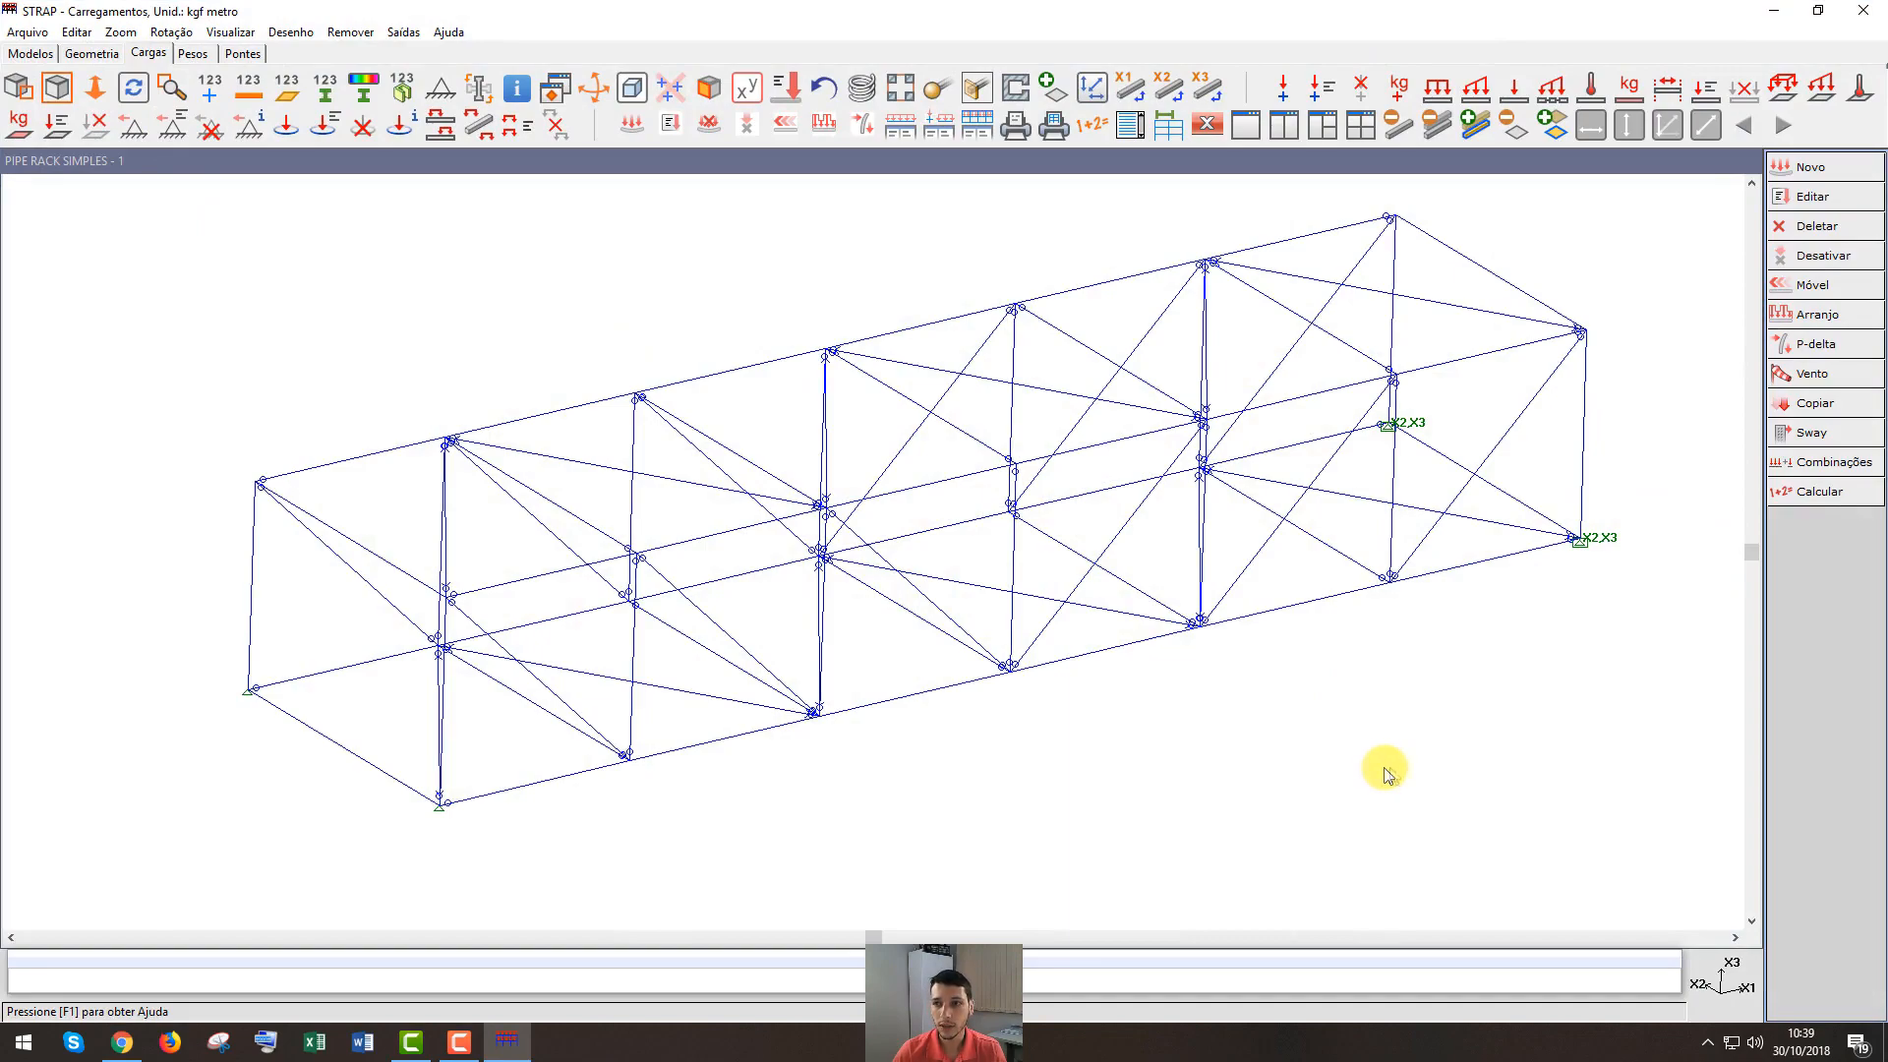
left_click(1811, 169)
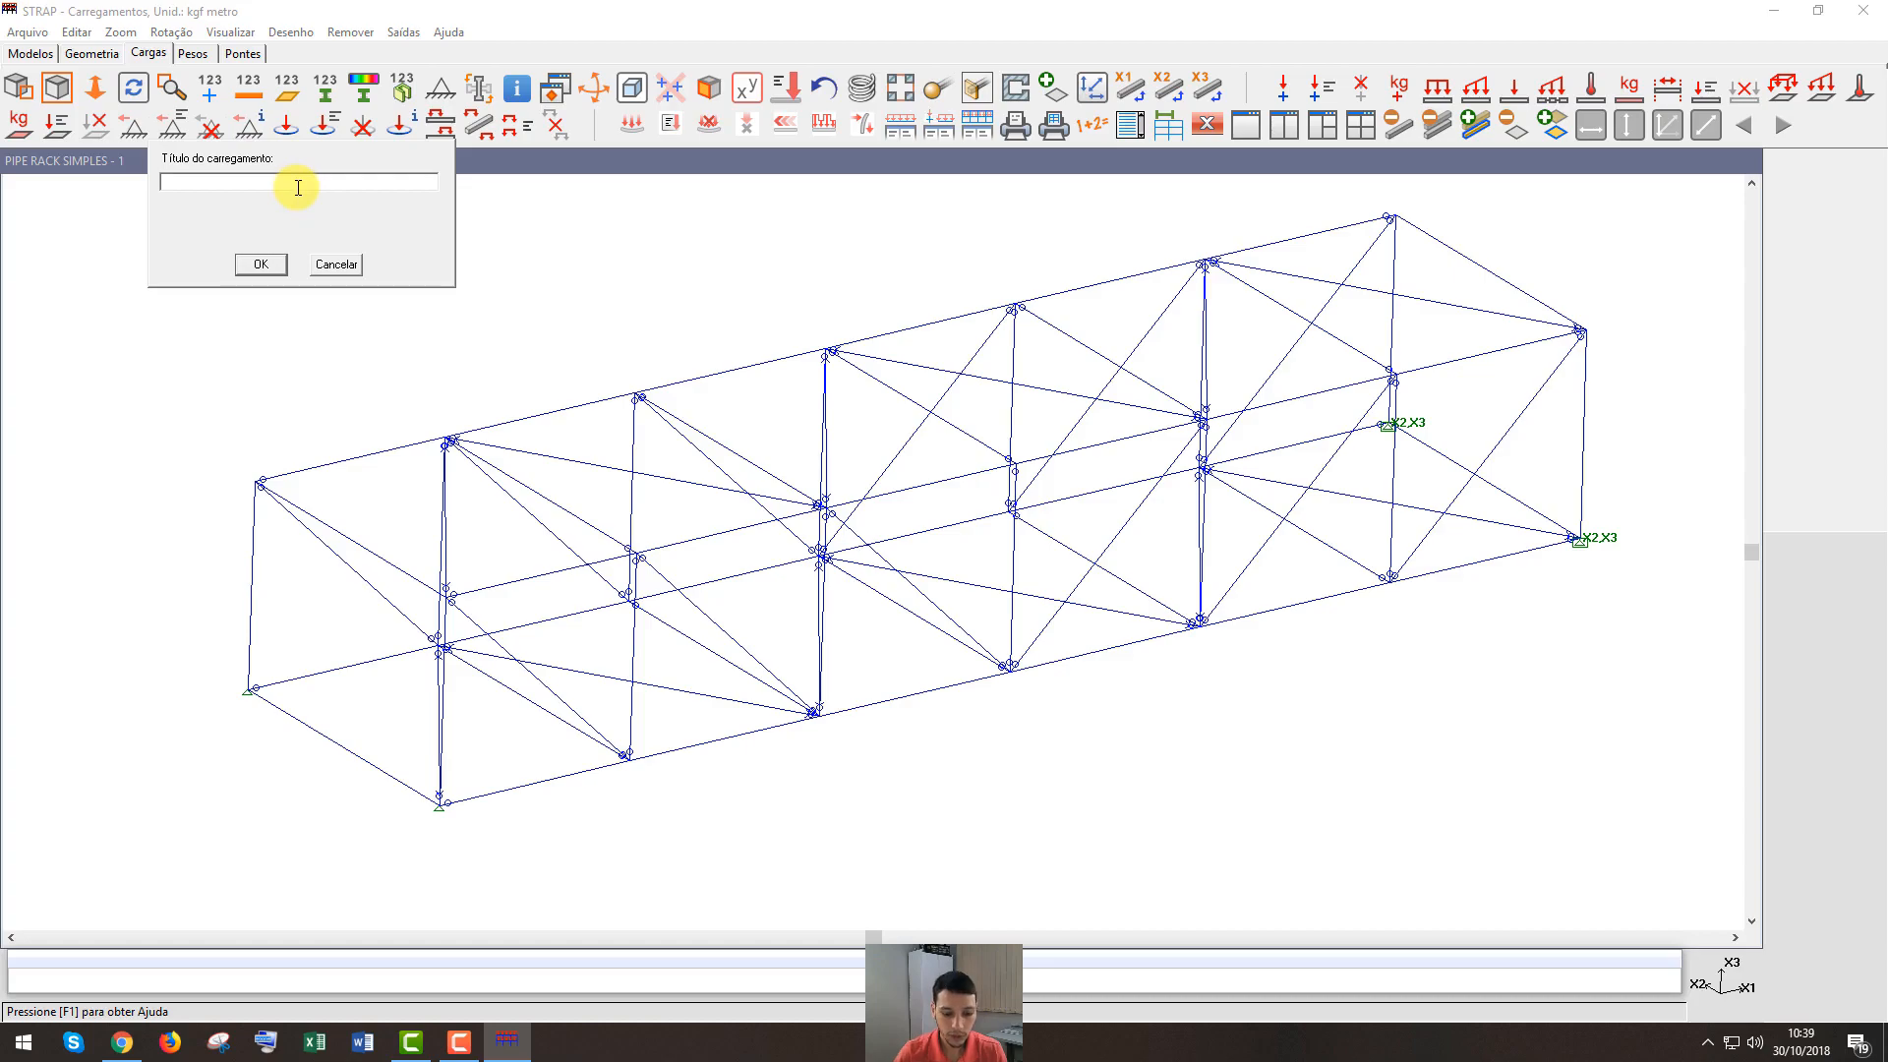
type("CP - PP")
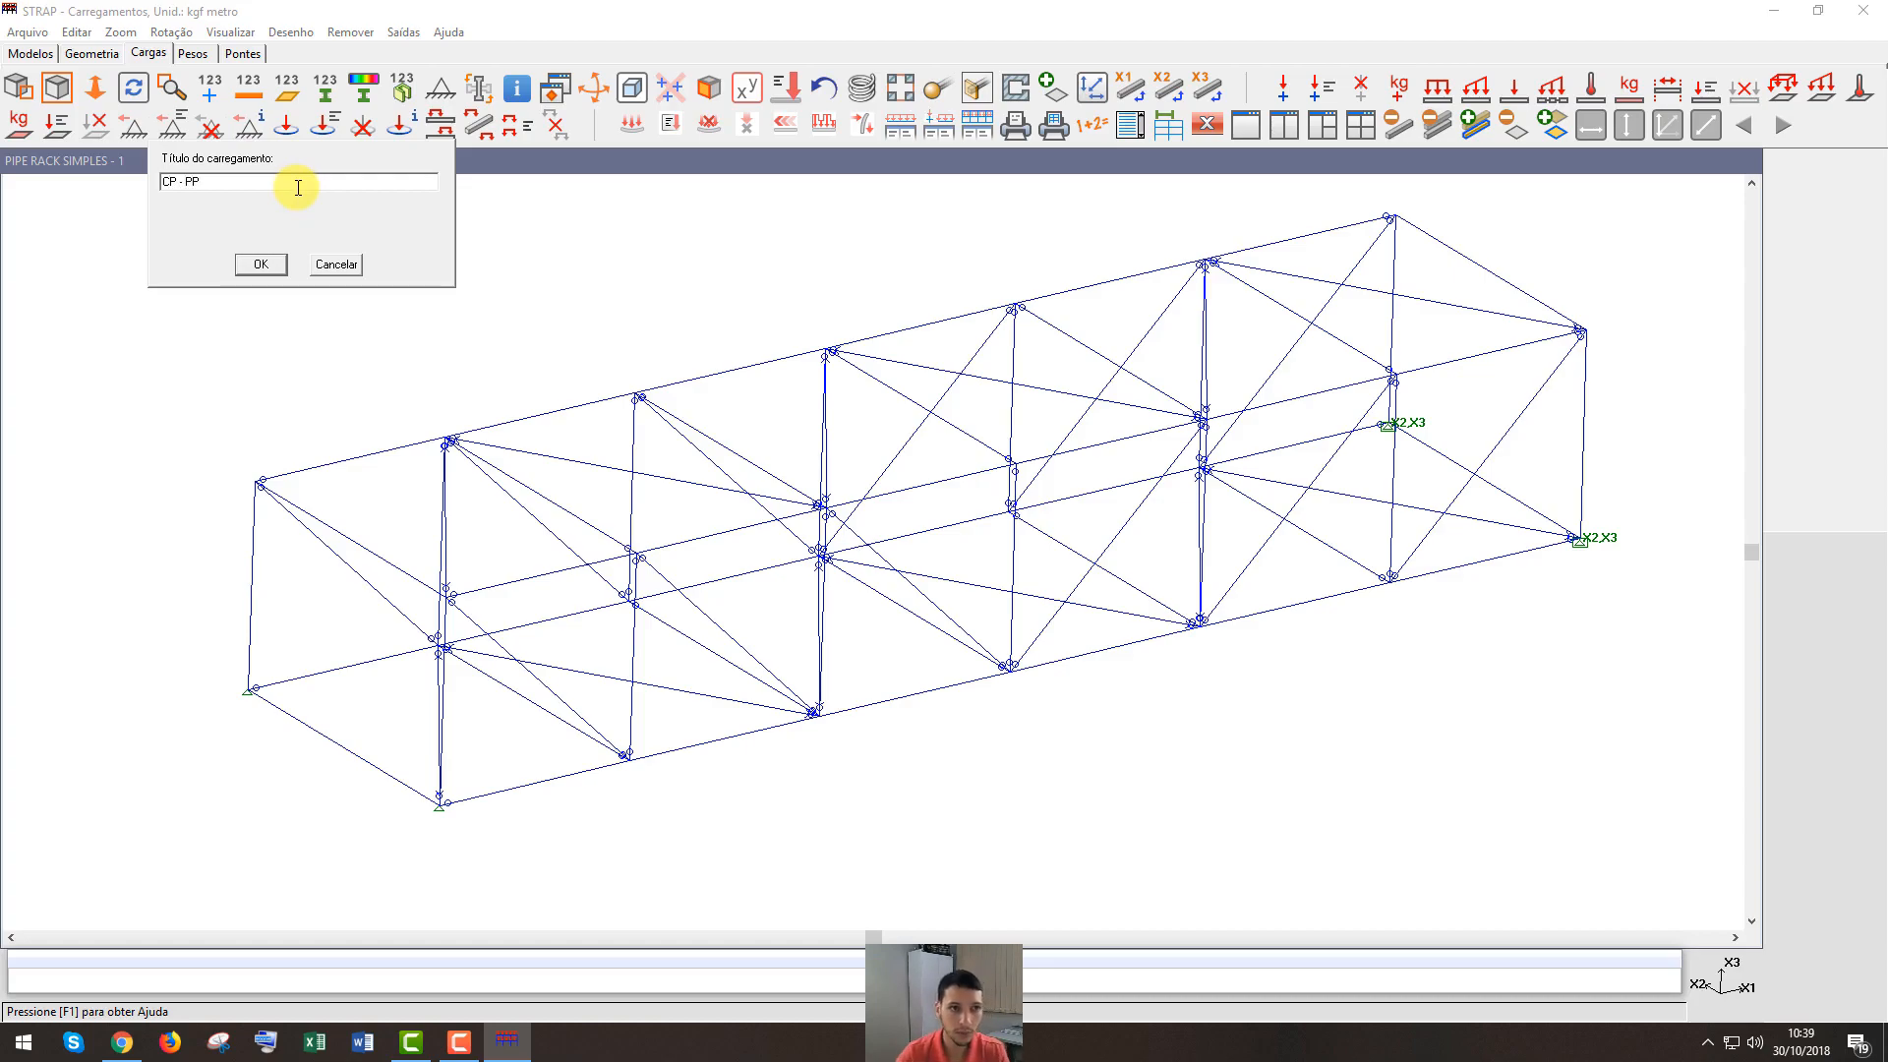
left_click(269, 263)
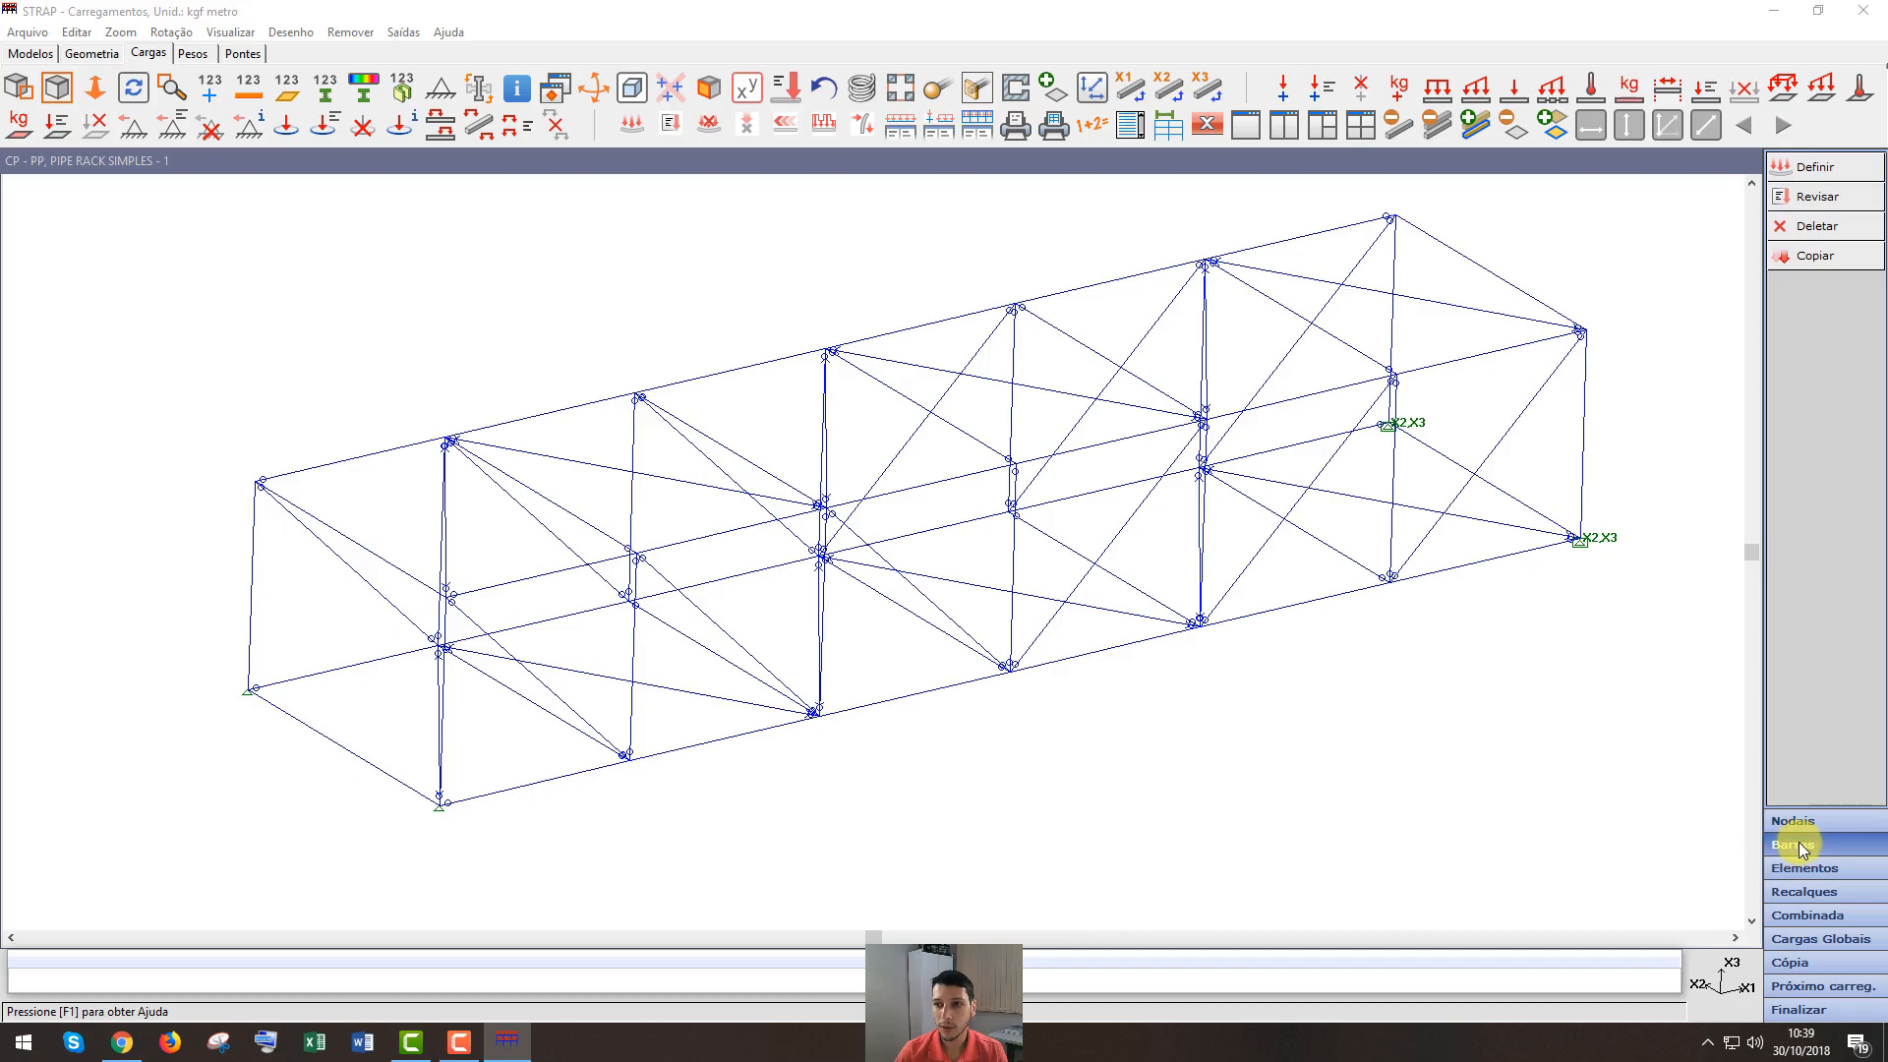
Apply self-weight to all bars in the X3 direction and finish the CP - PP load case
left_click(1815, 168)
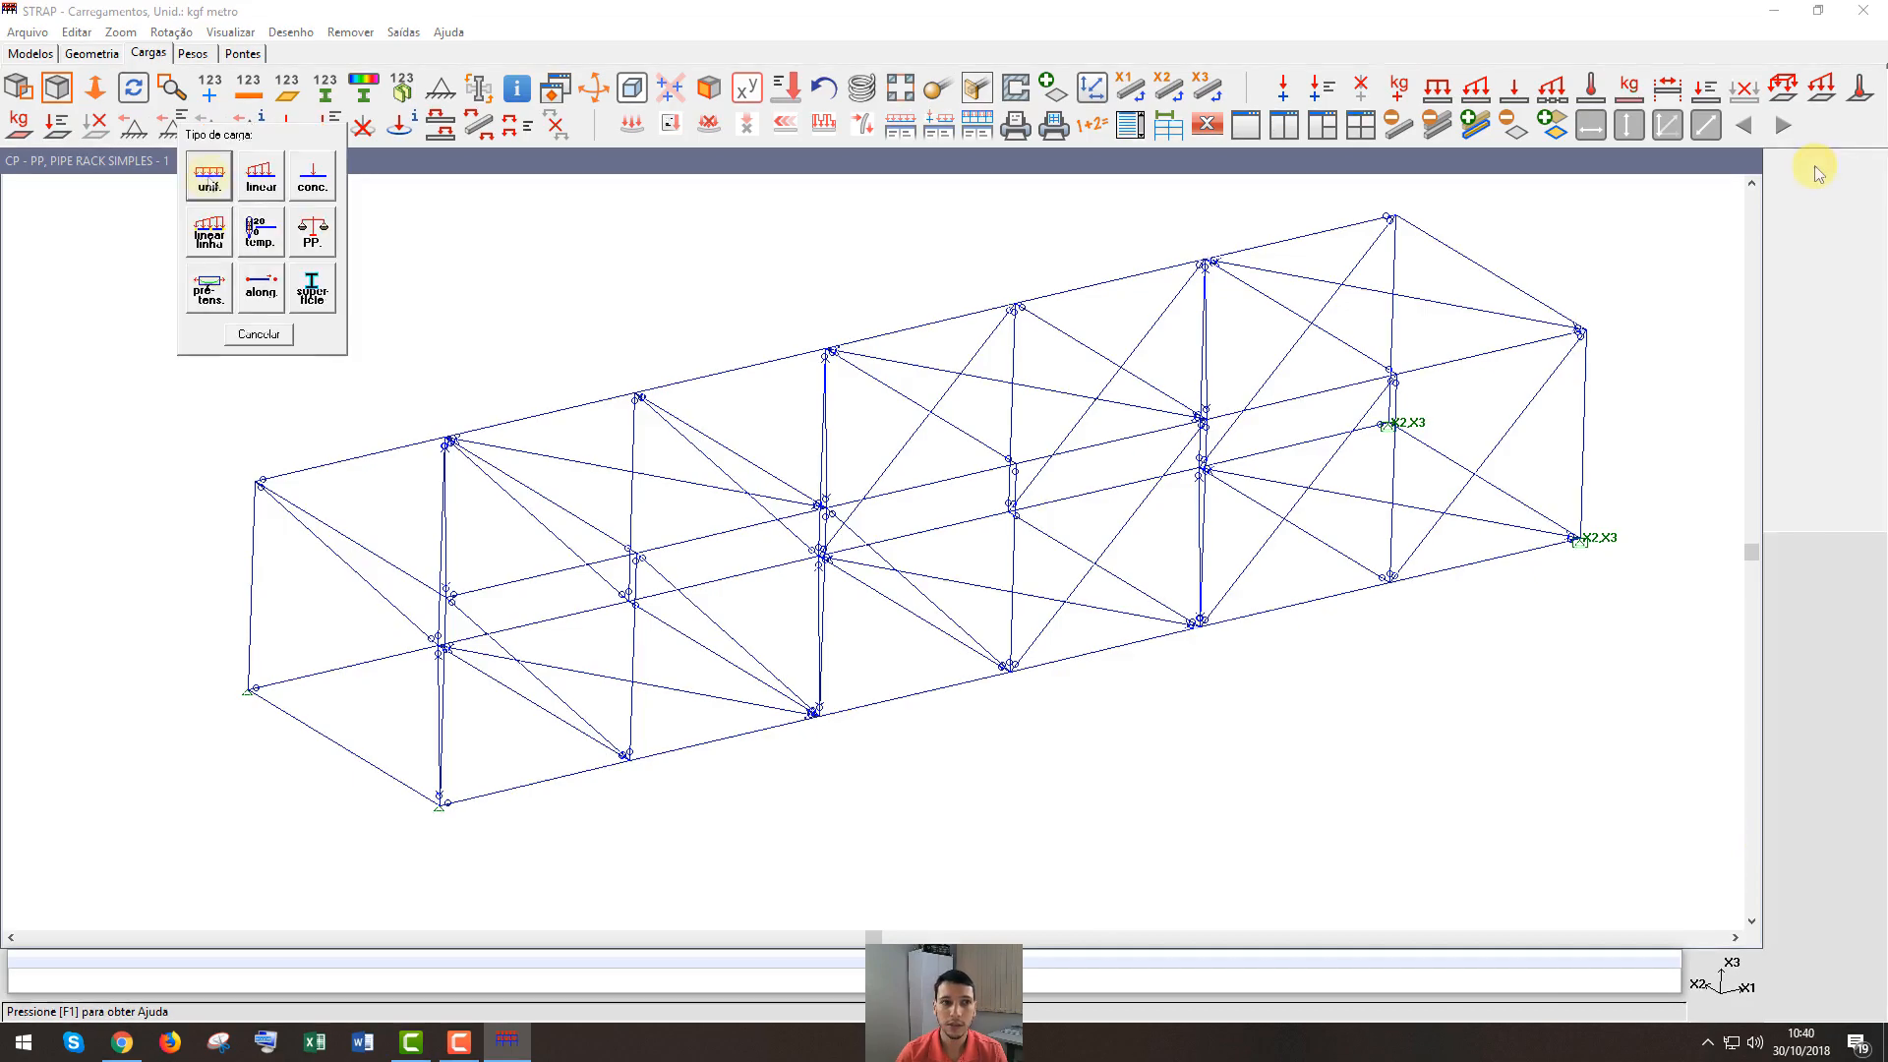
left_click(313, 238)
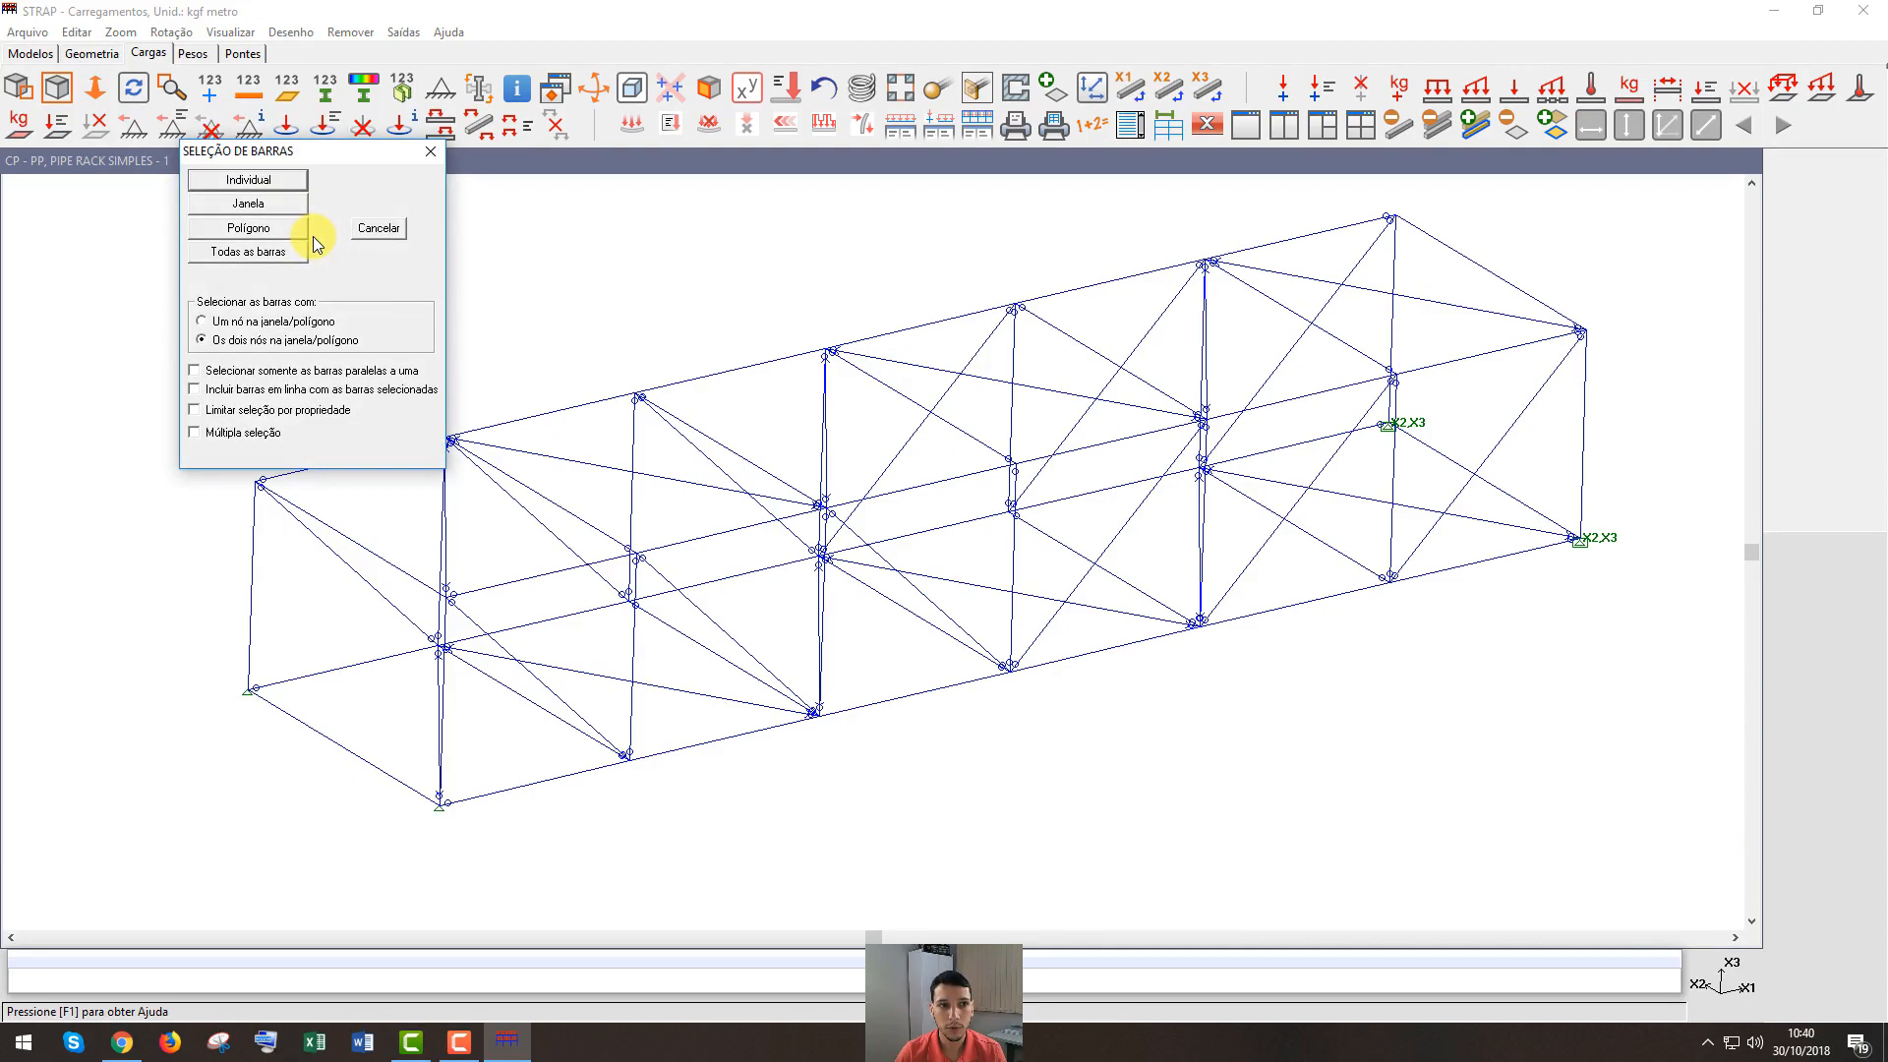
left_click(264, 253)
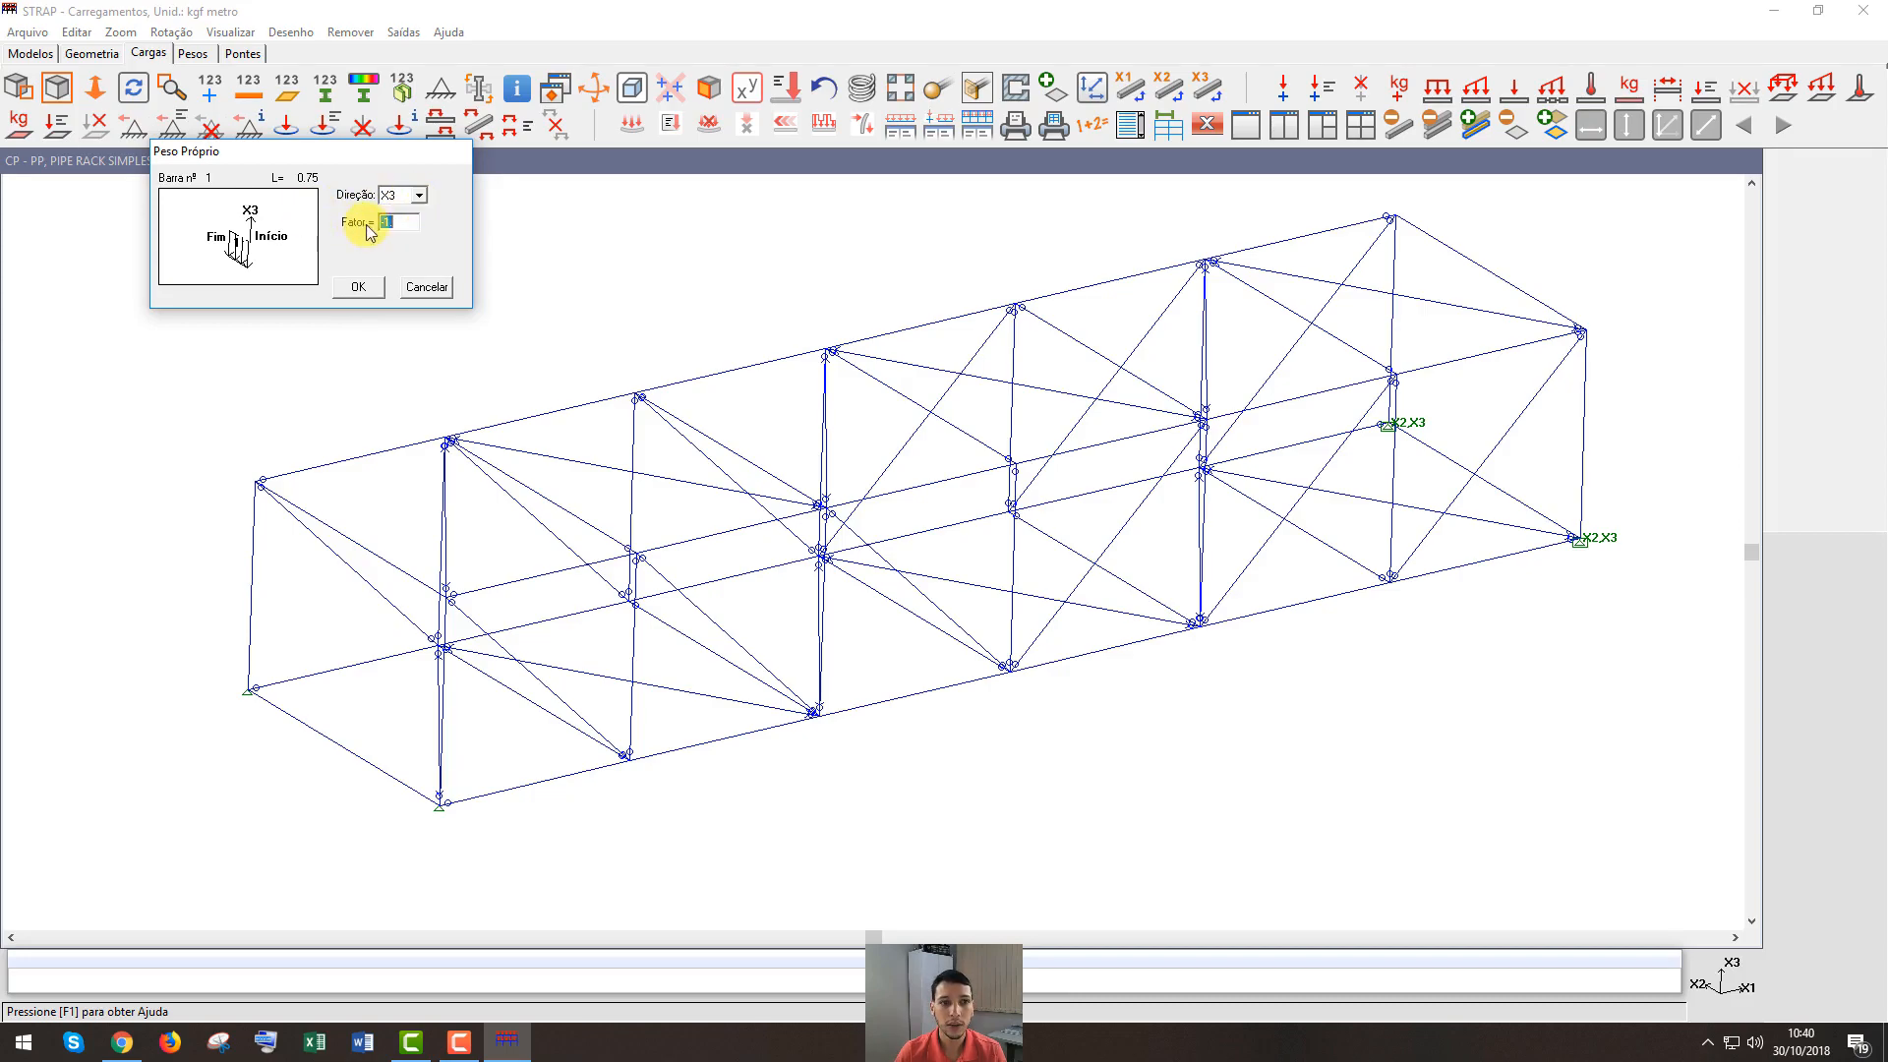
left_click(358, 287)
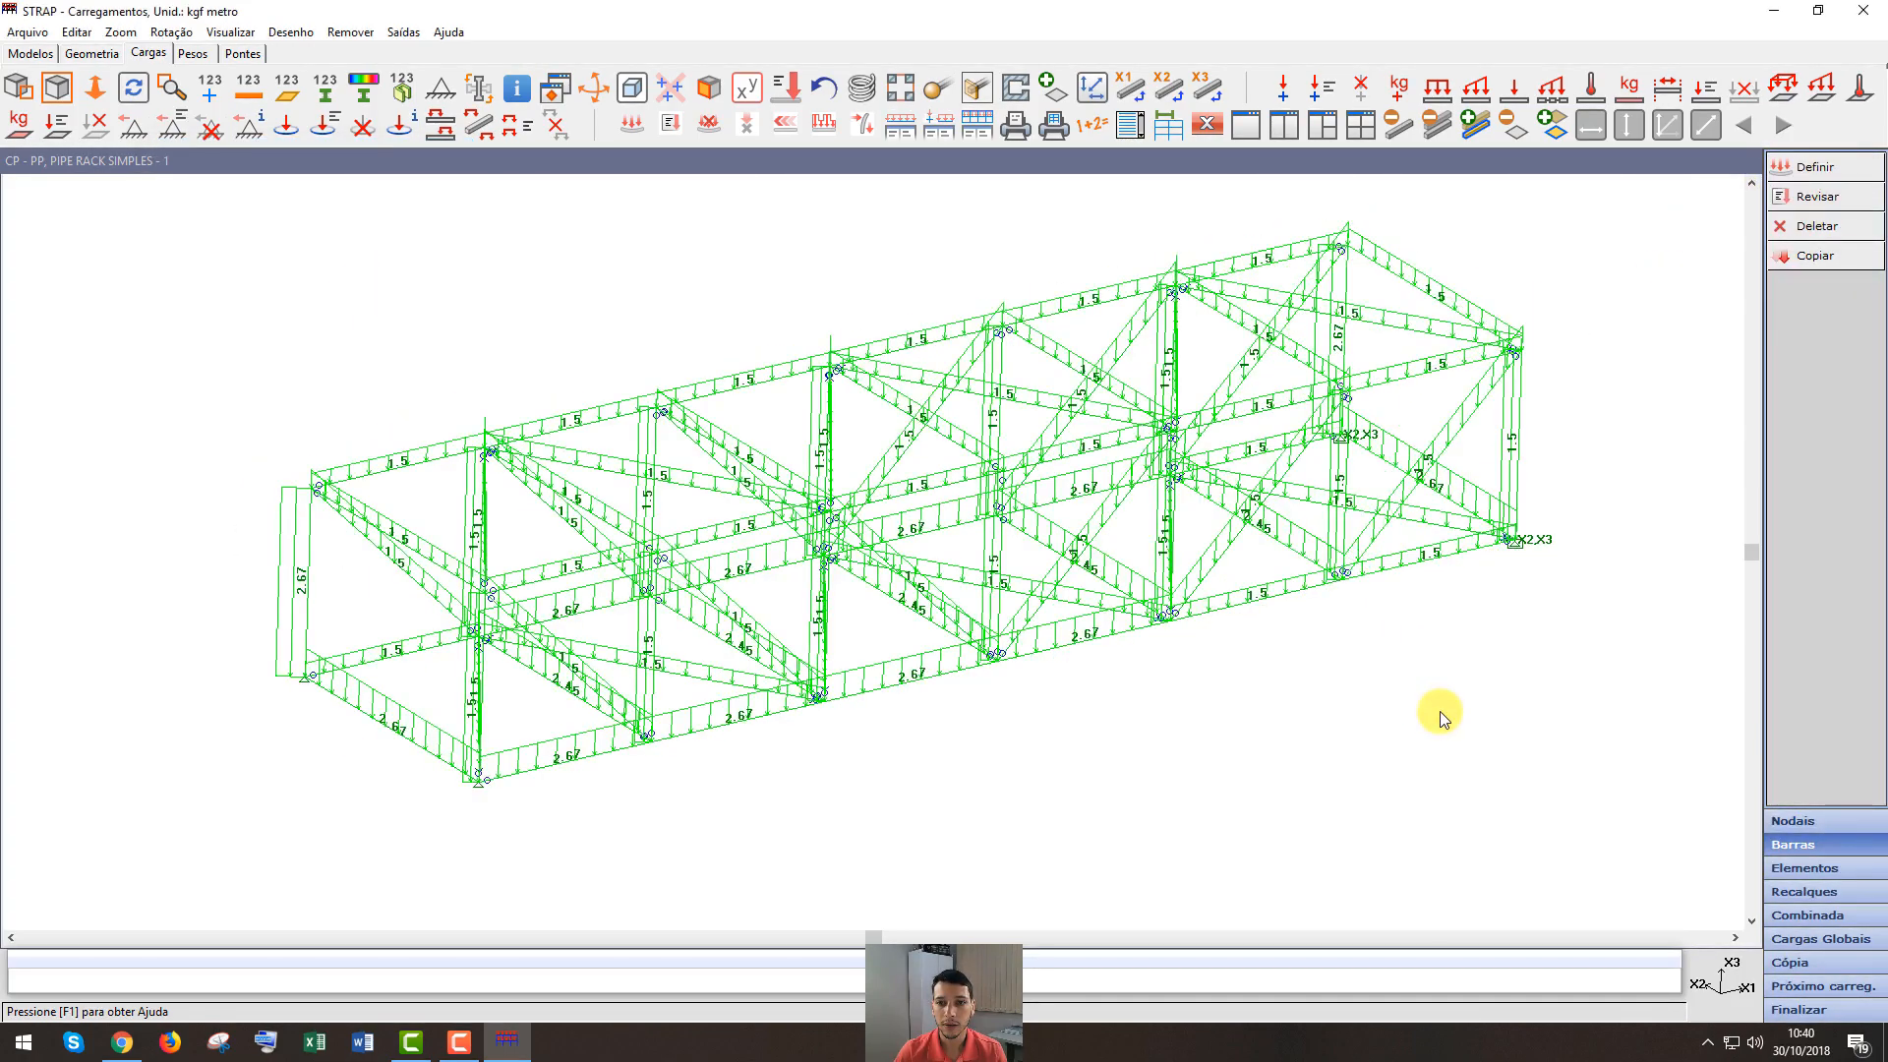
scroll(1439, 711, "up", 2)
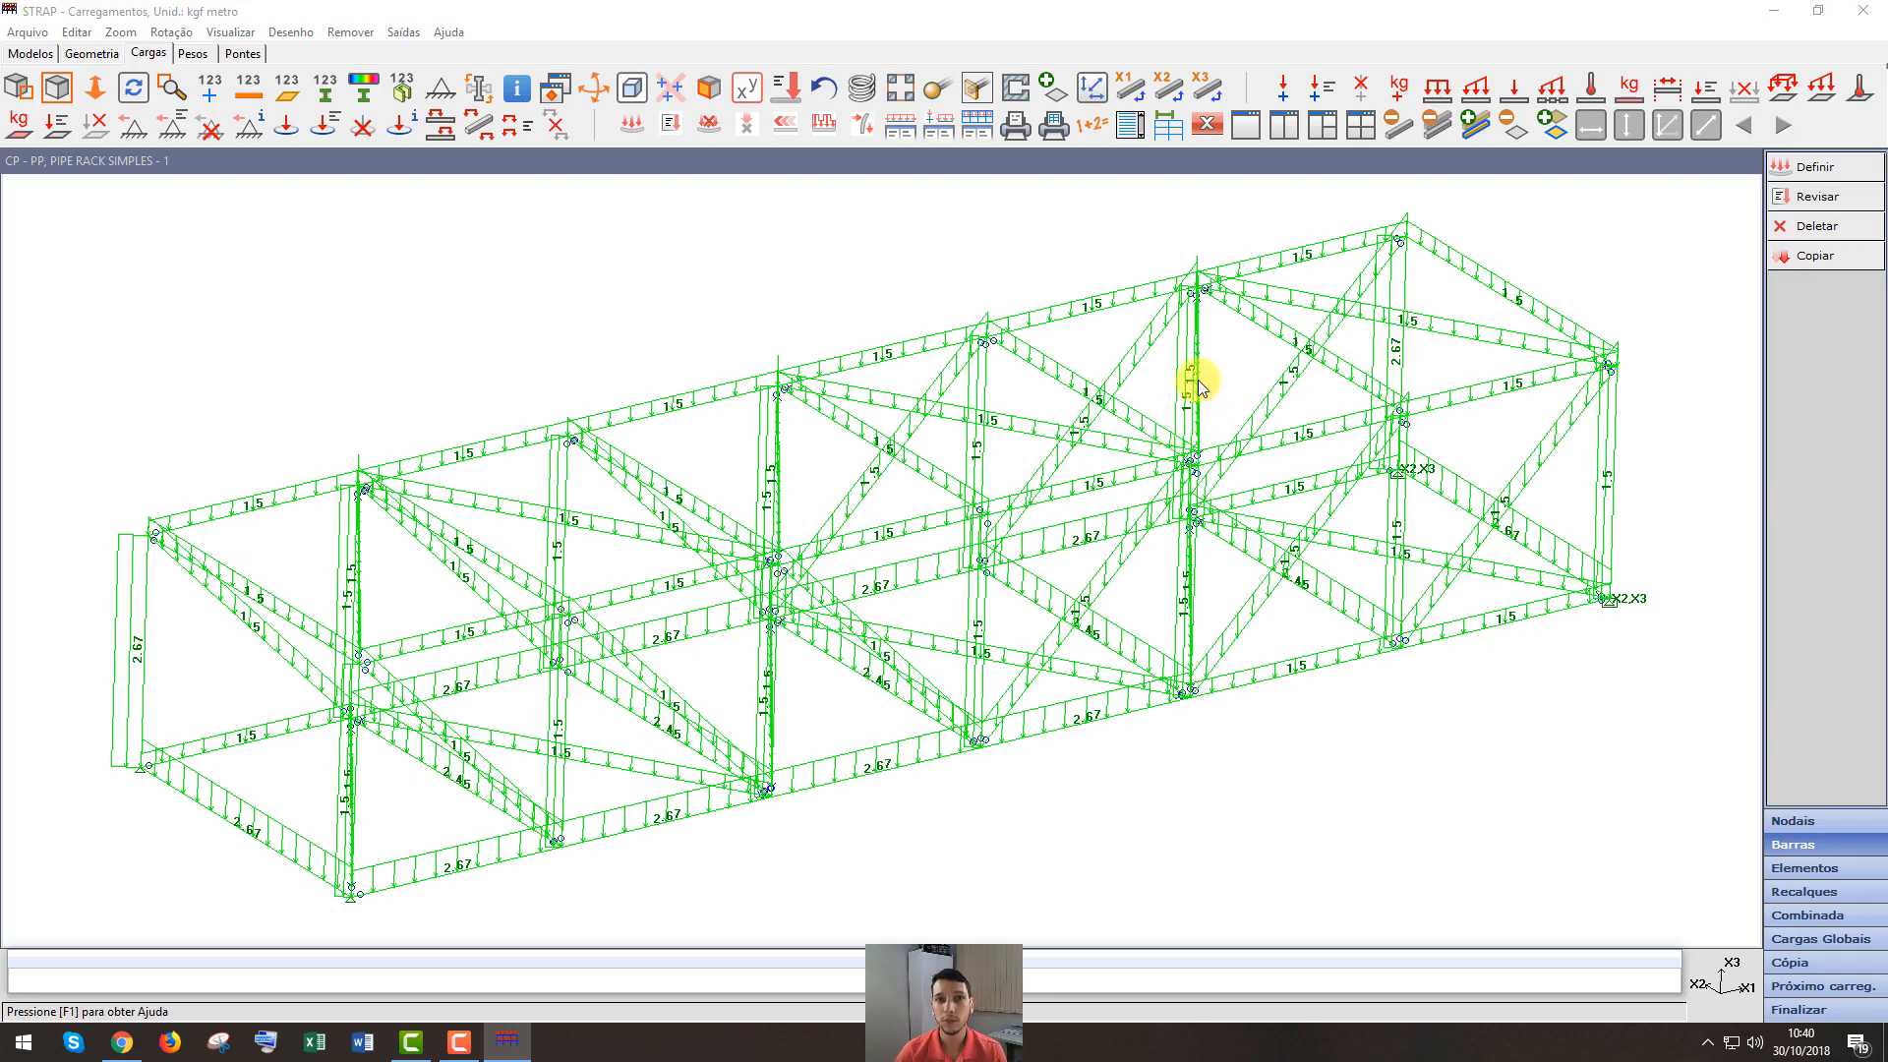
left_click(1817, 1012)
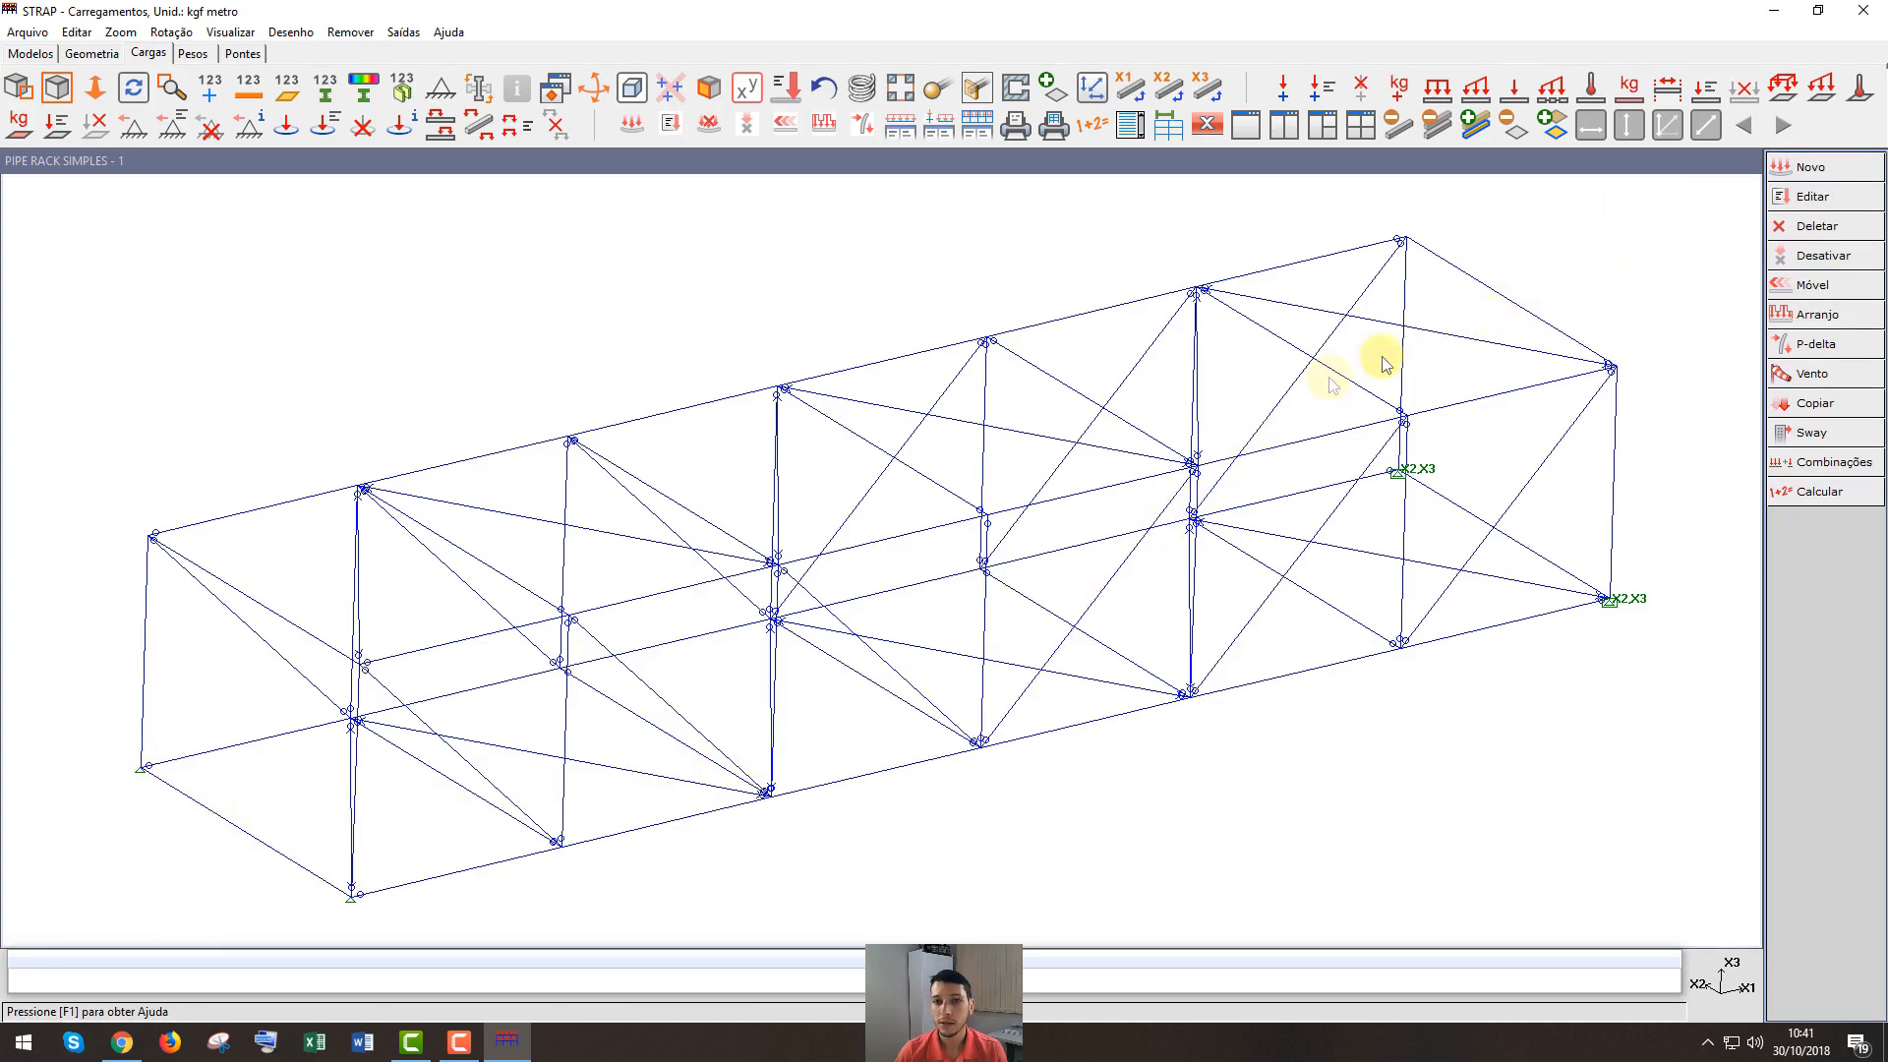
scroll(1256, 408, "down", 1)
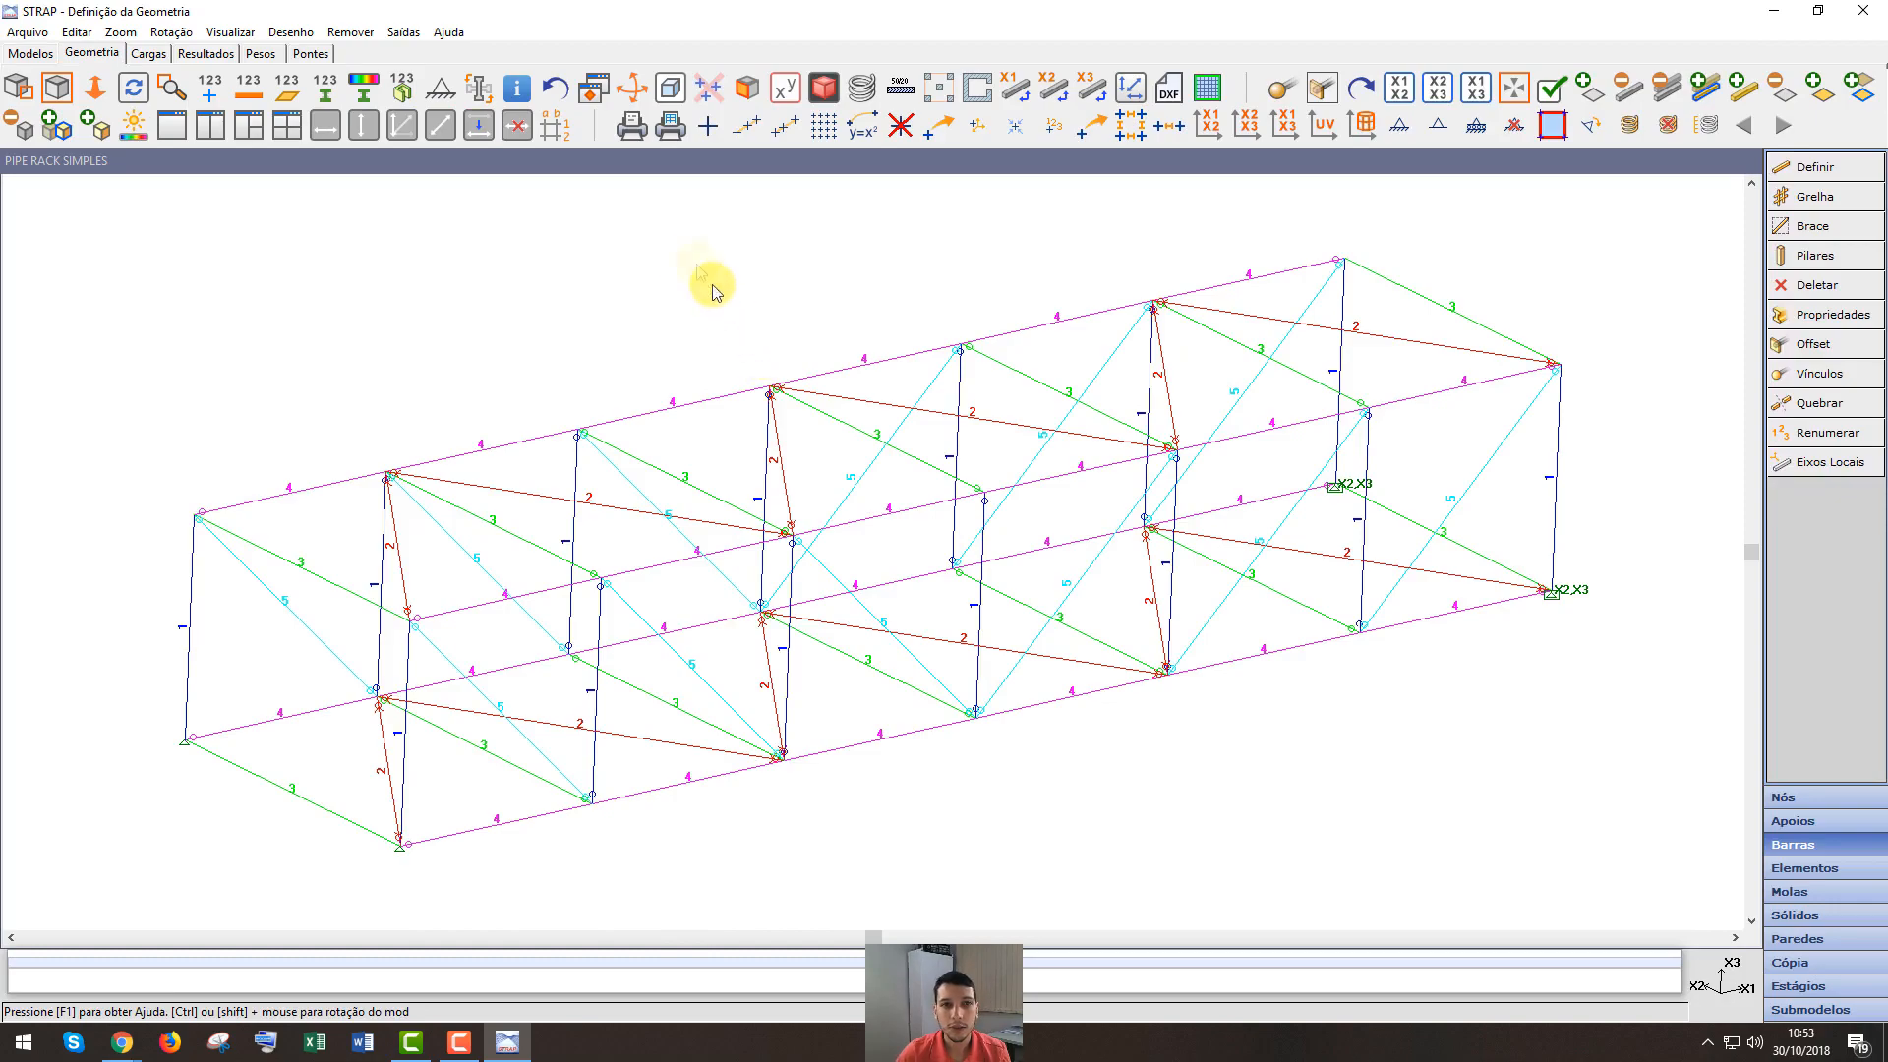
Orient the PIPE RACK SIMPLES model to the X2-X3 plane view
left_click(633, 89)
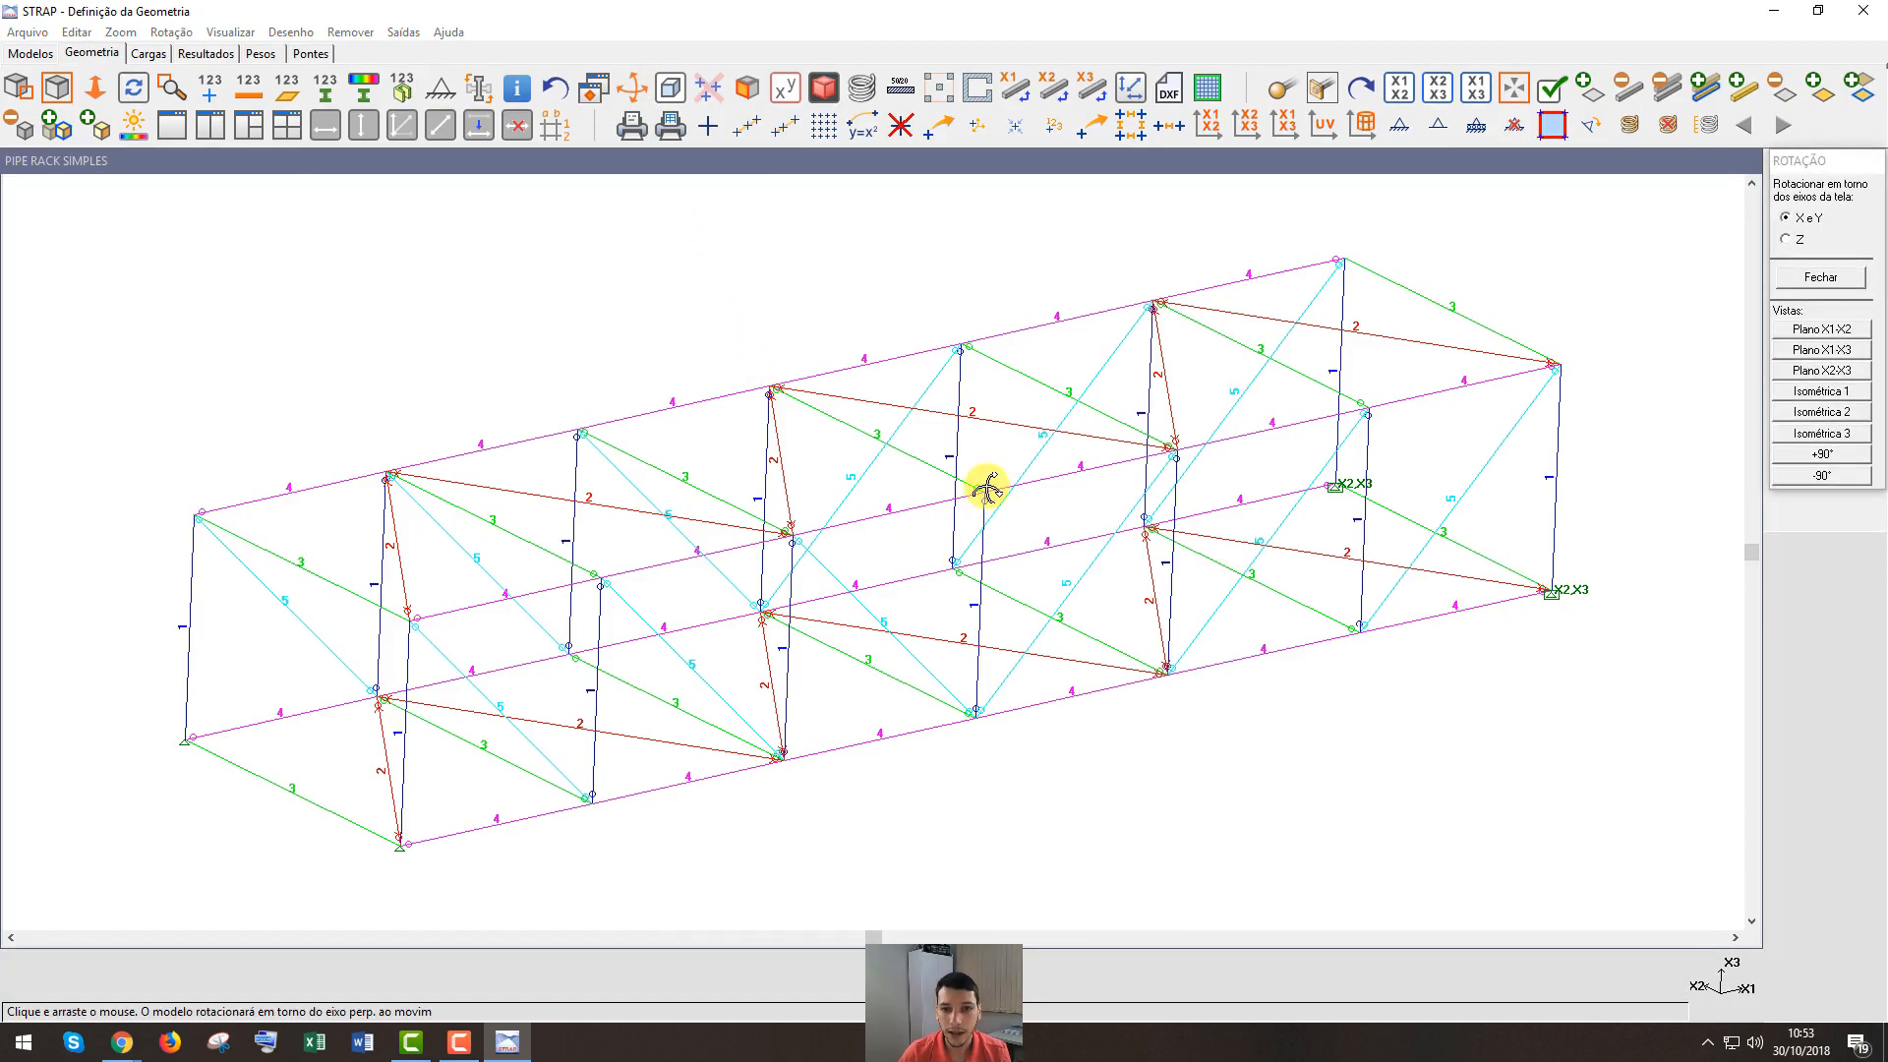
left_click(1824, 373)
left_click_drag(1045, 662, 956, 717)
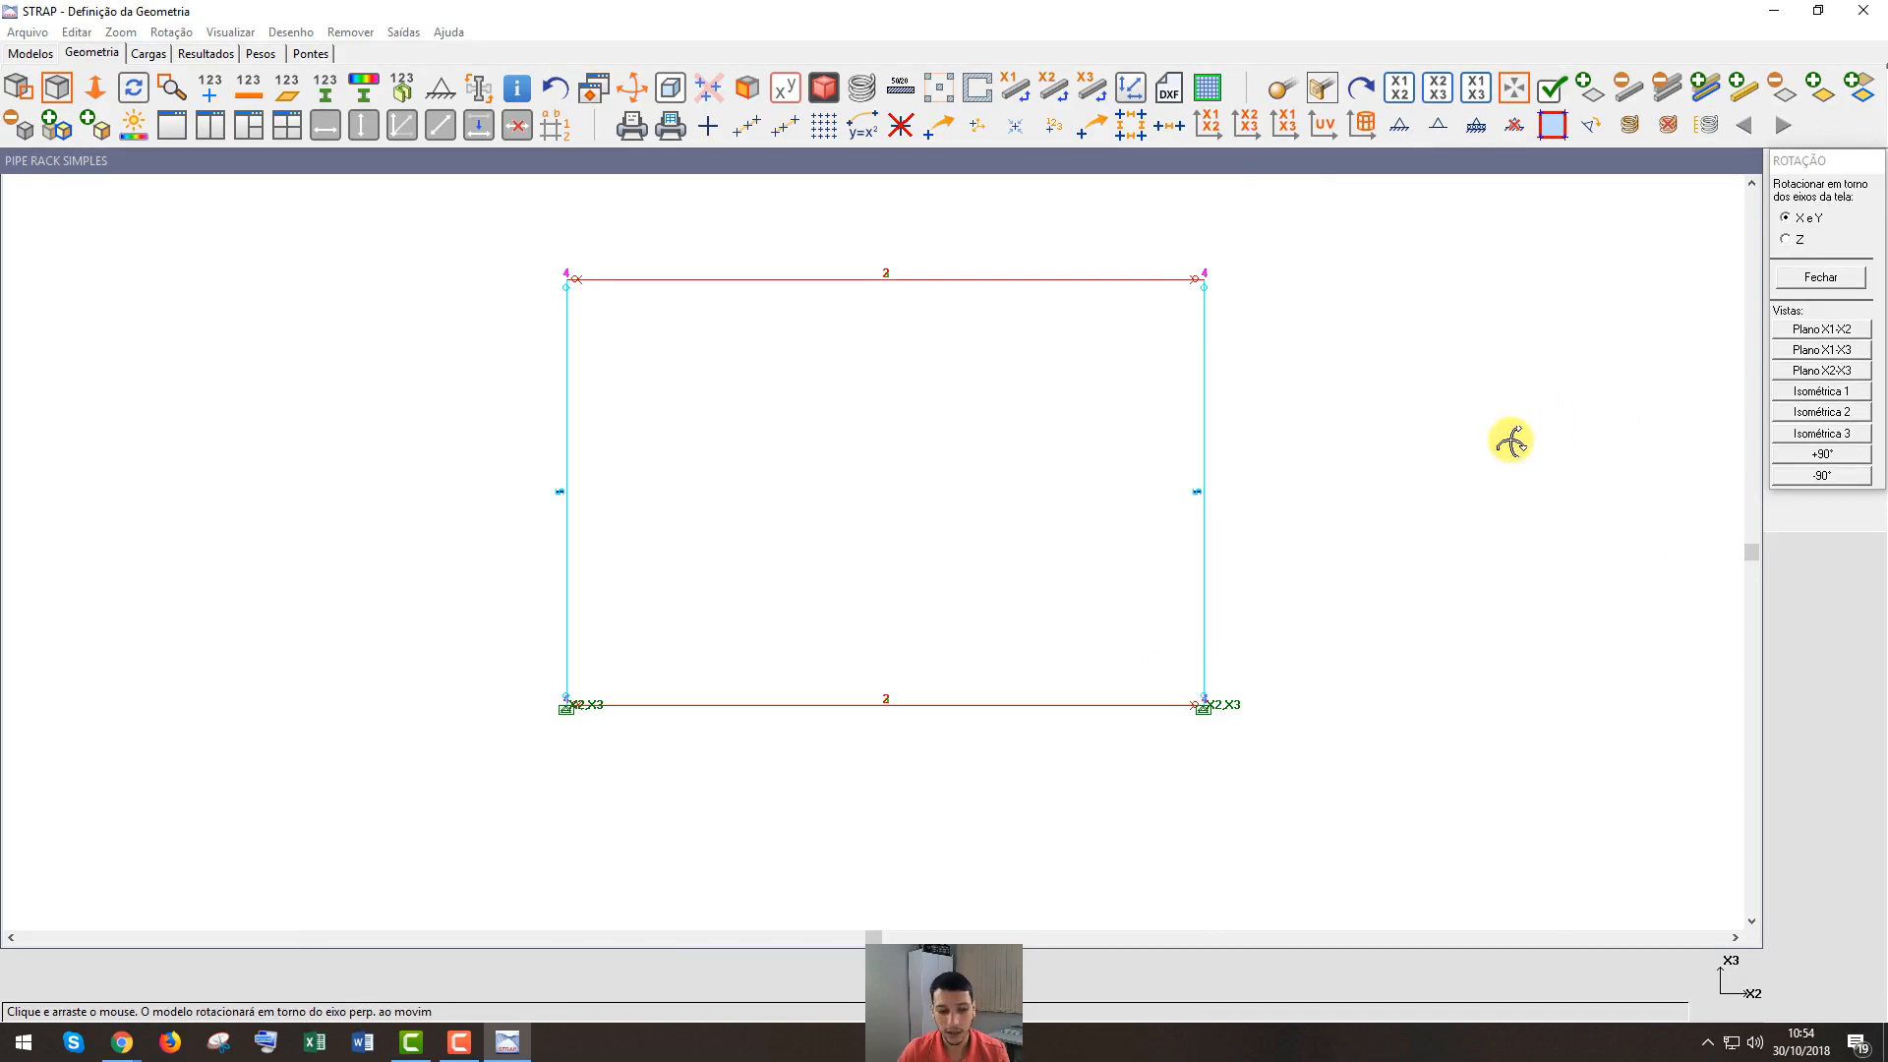
key("Escape")
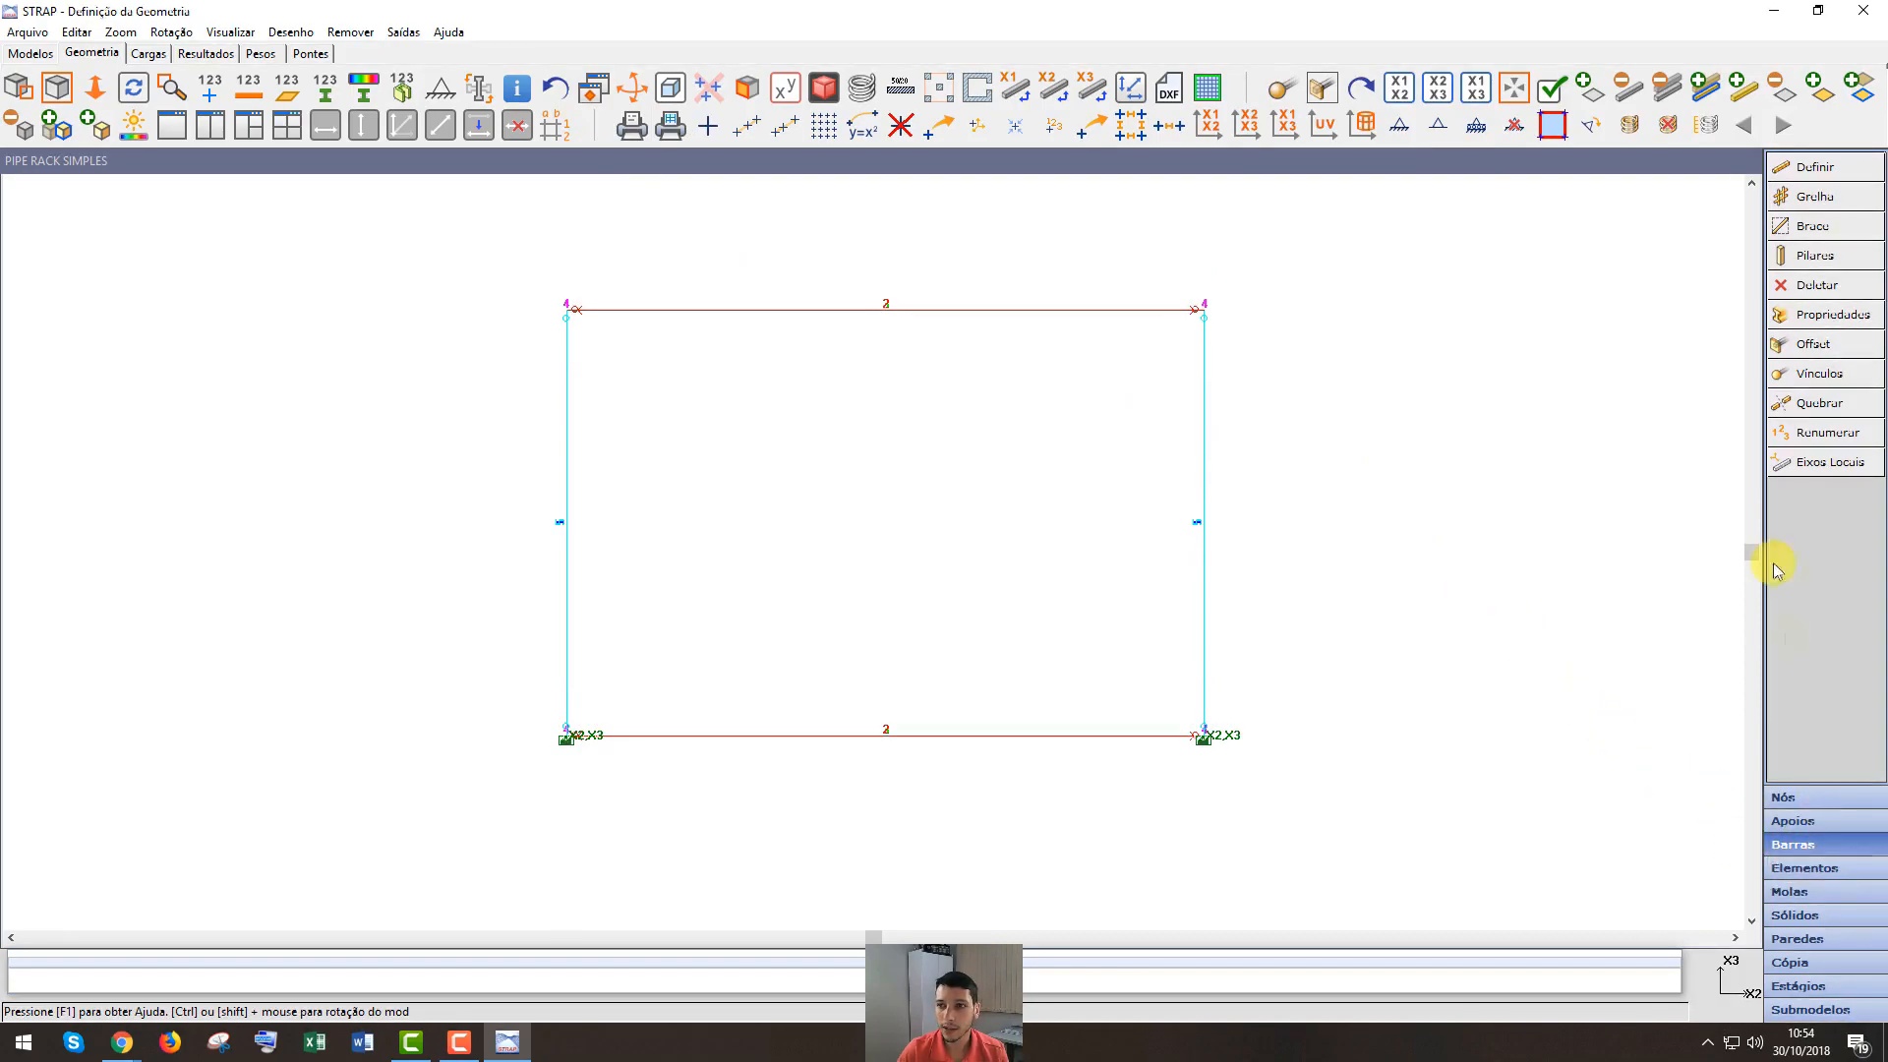
Create a load case titled CP - TUBOS in the loads module
left_click(150, 53)
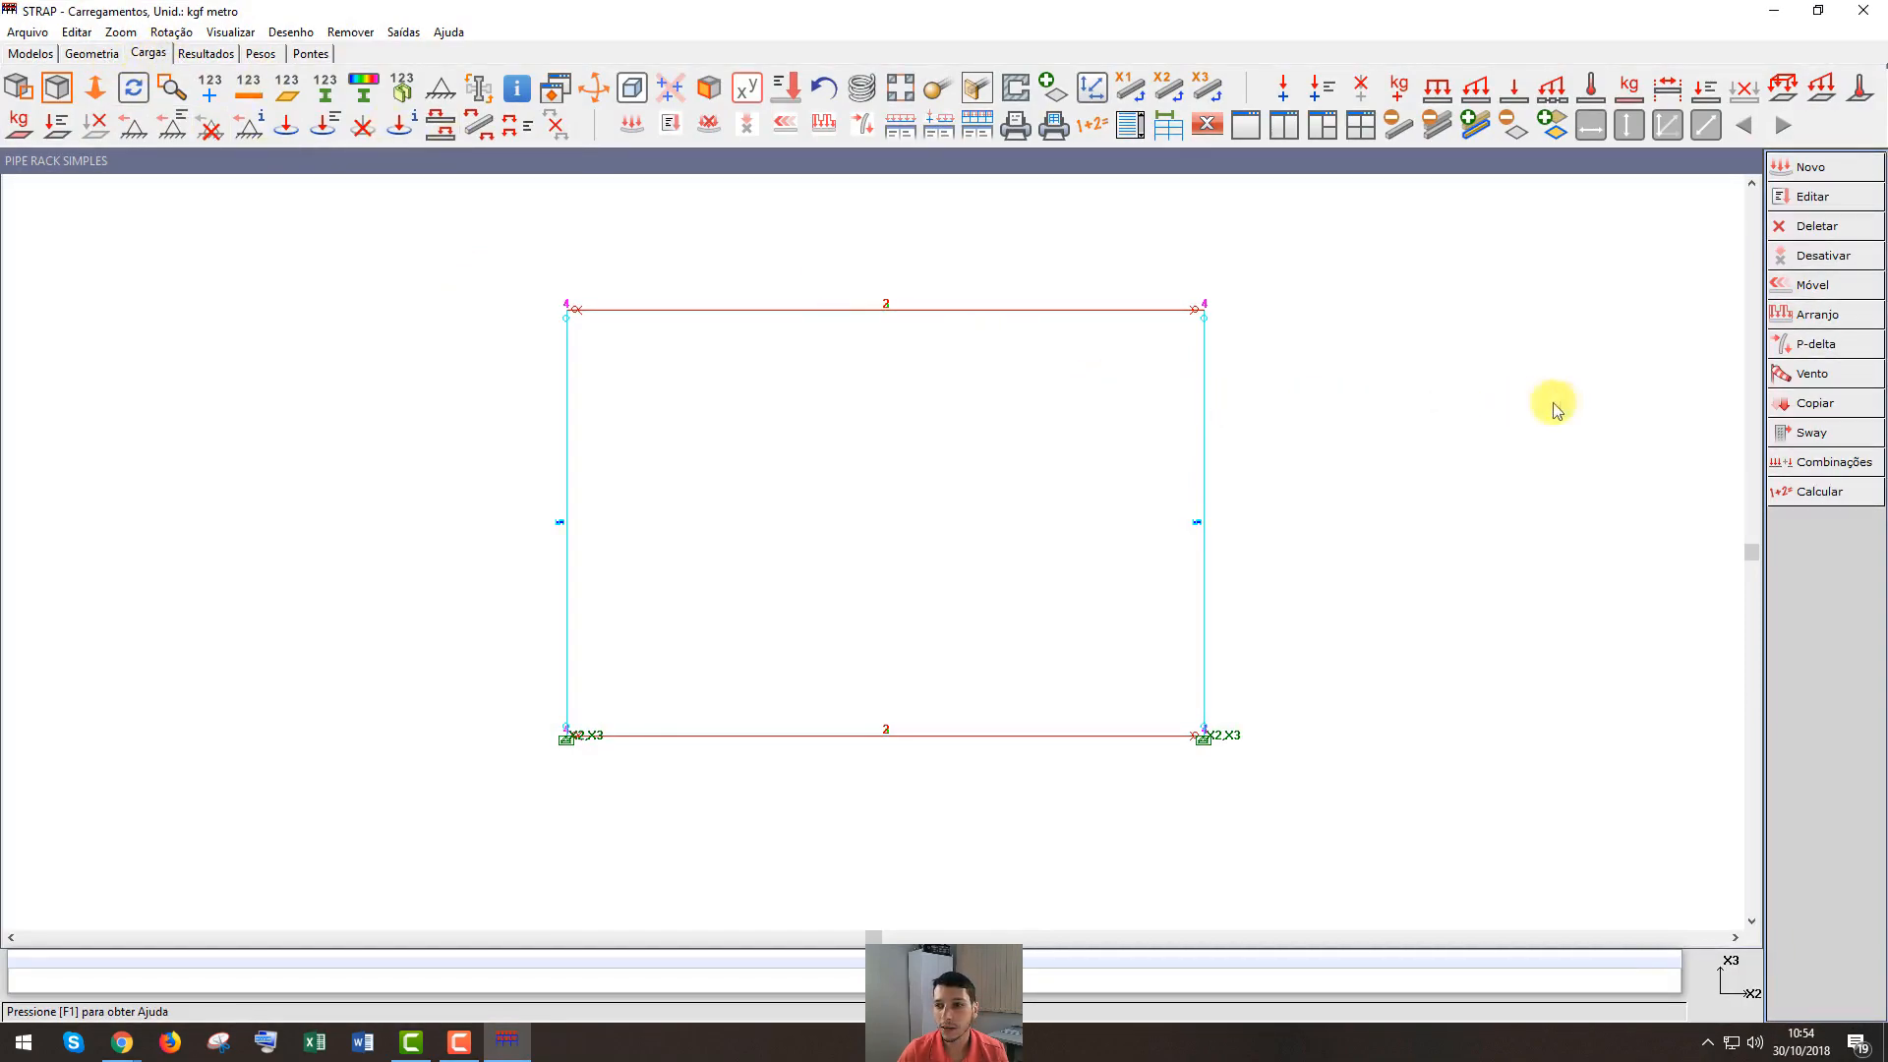
left_click(1811, 167)
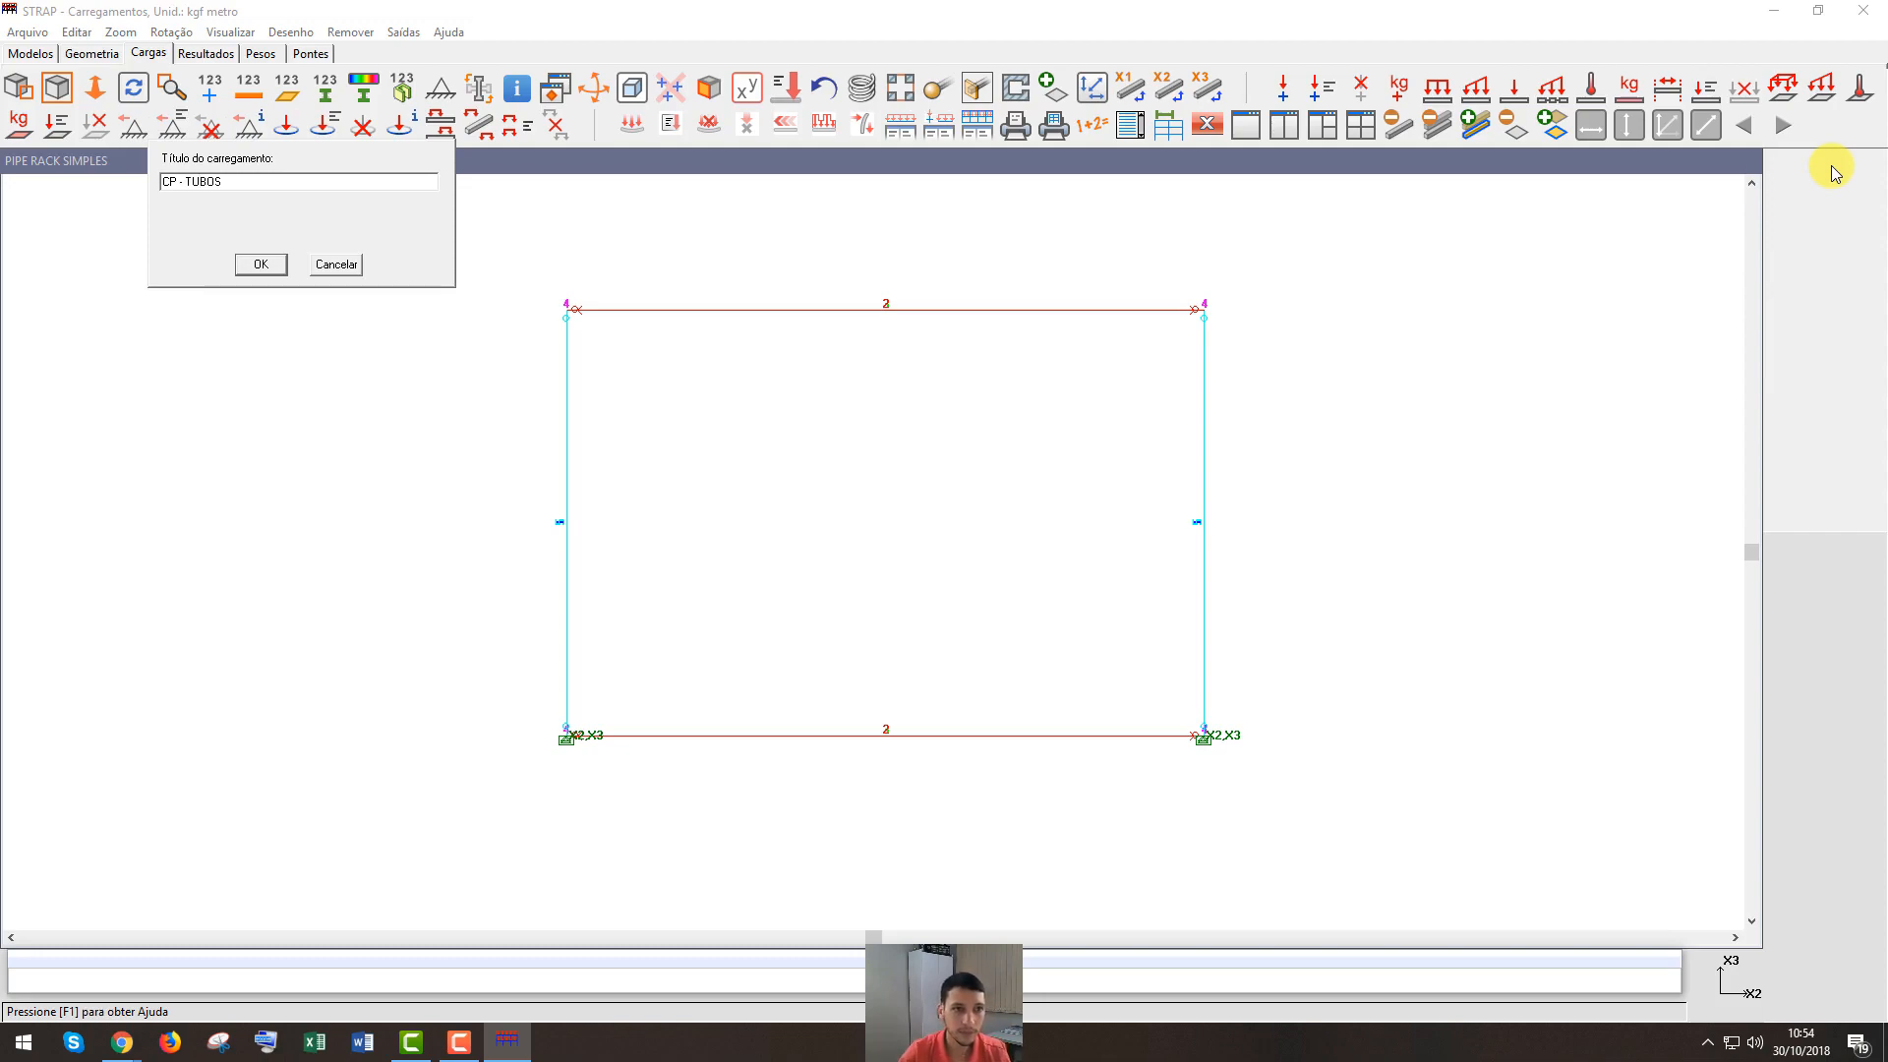
left_click(260, 267)
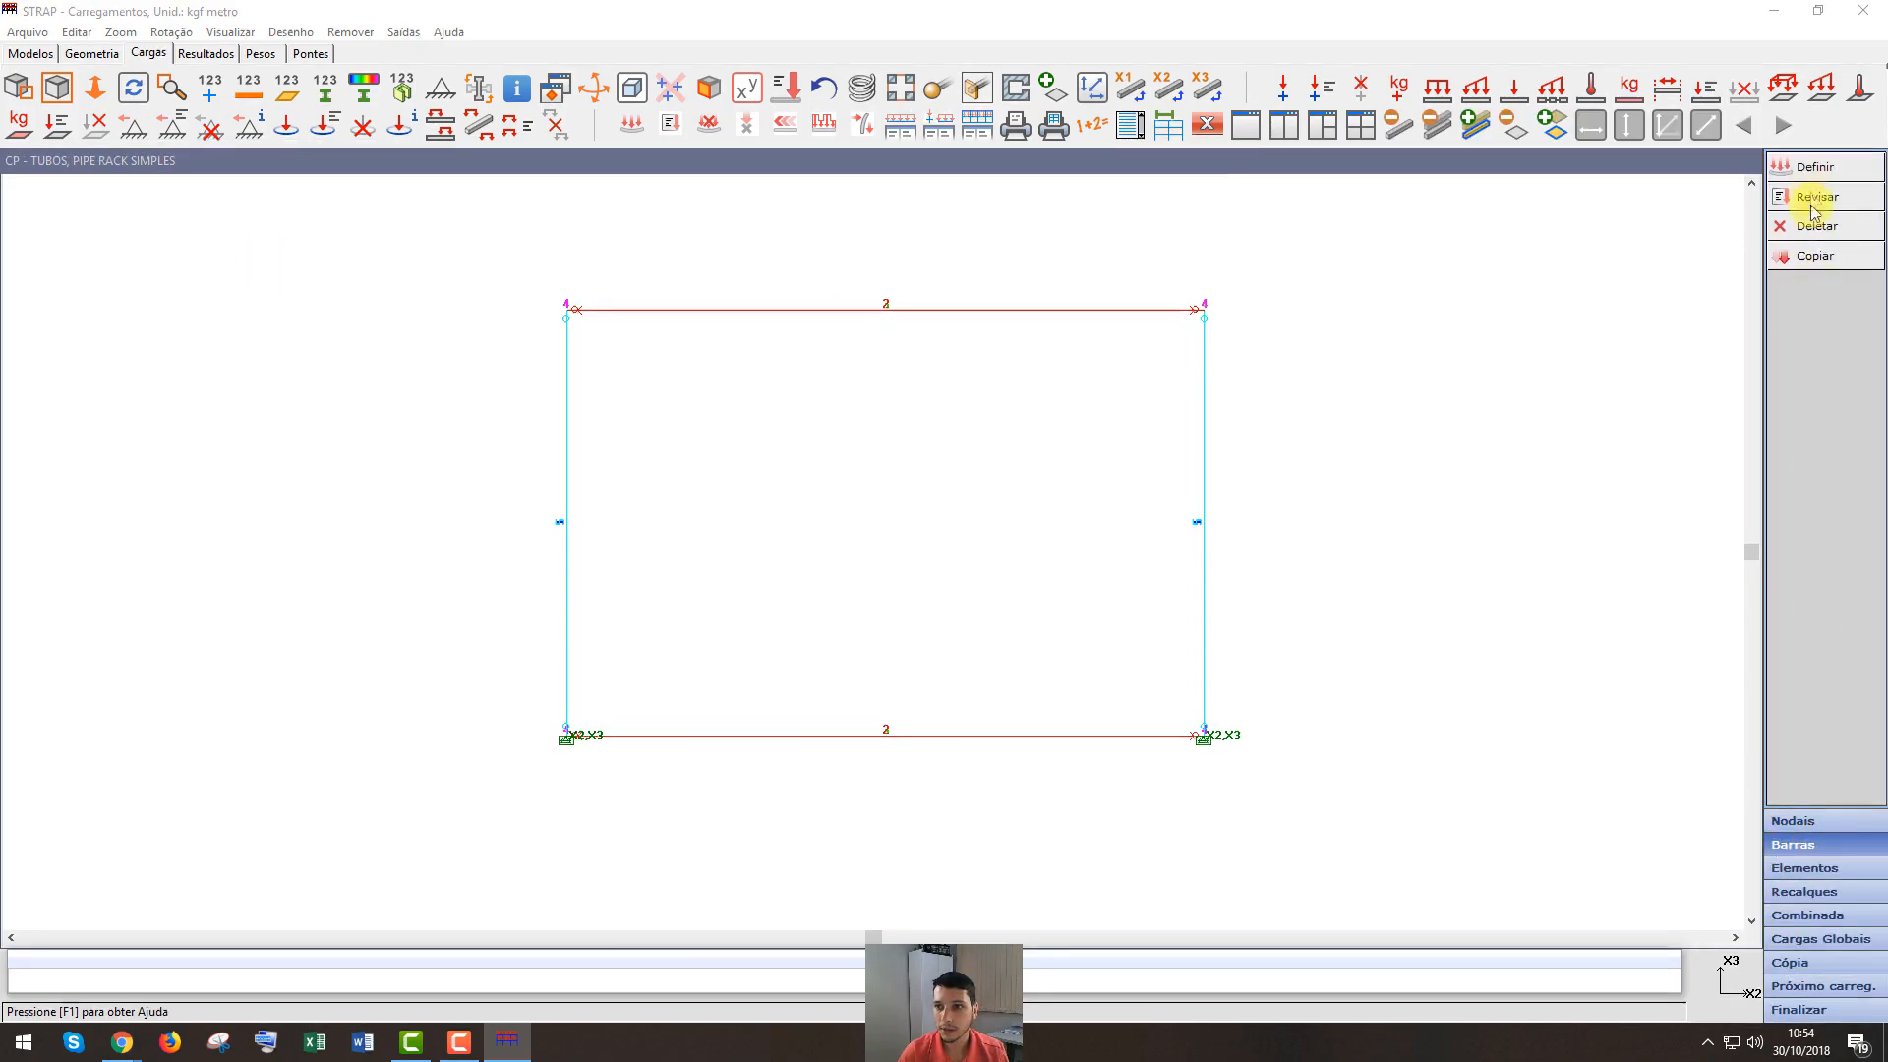
Begin a uniform bar load and window-select the lower crossbars, limiting the selection to property 3
left_click(1815, 166)
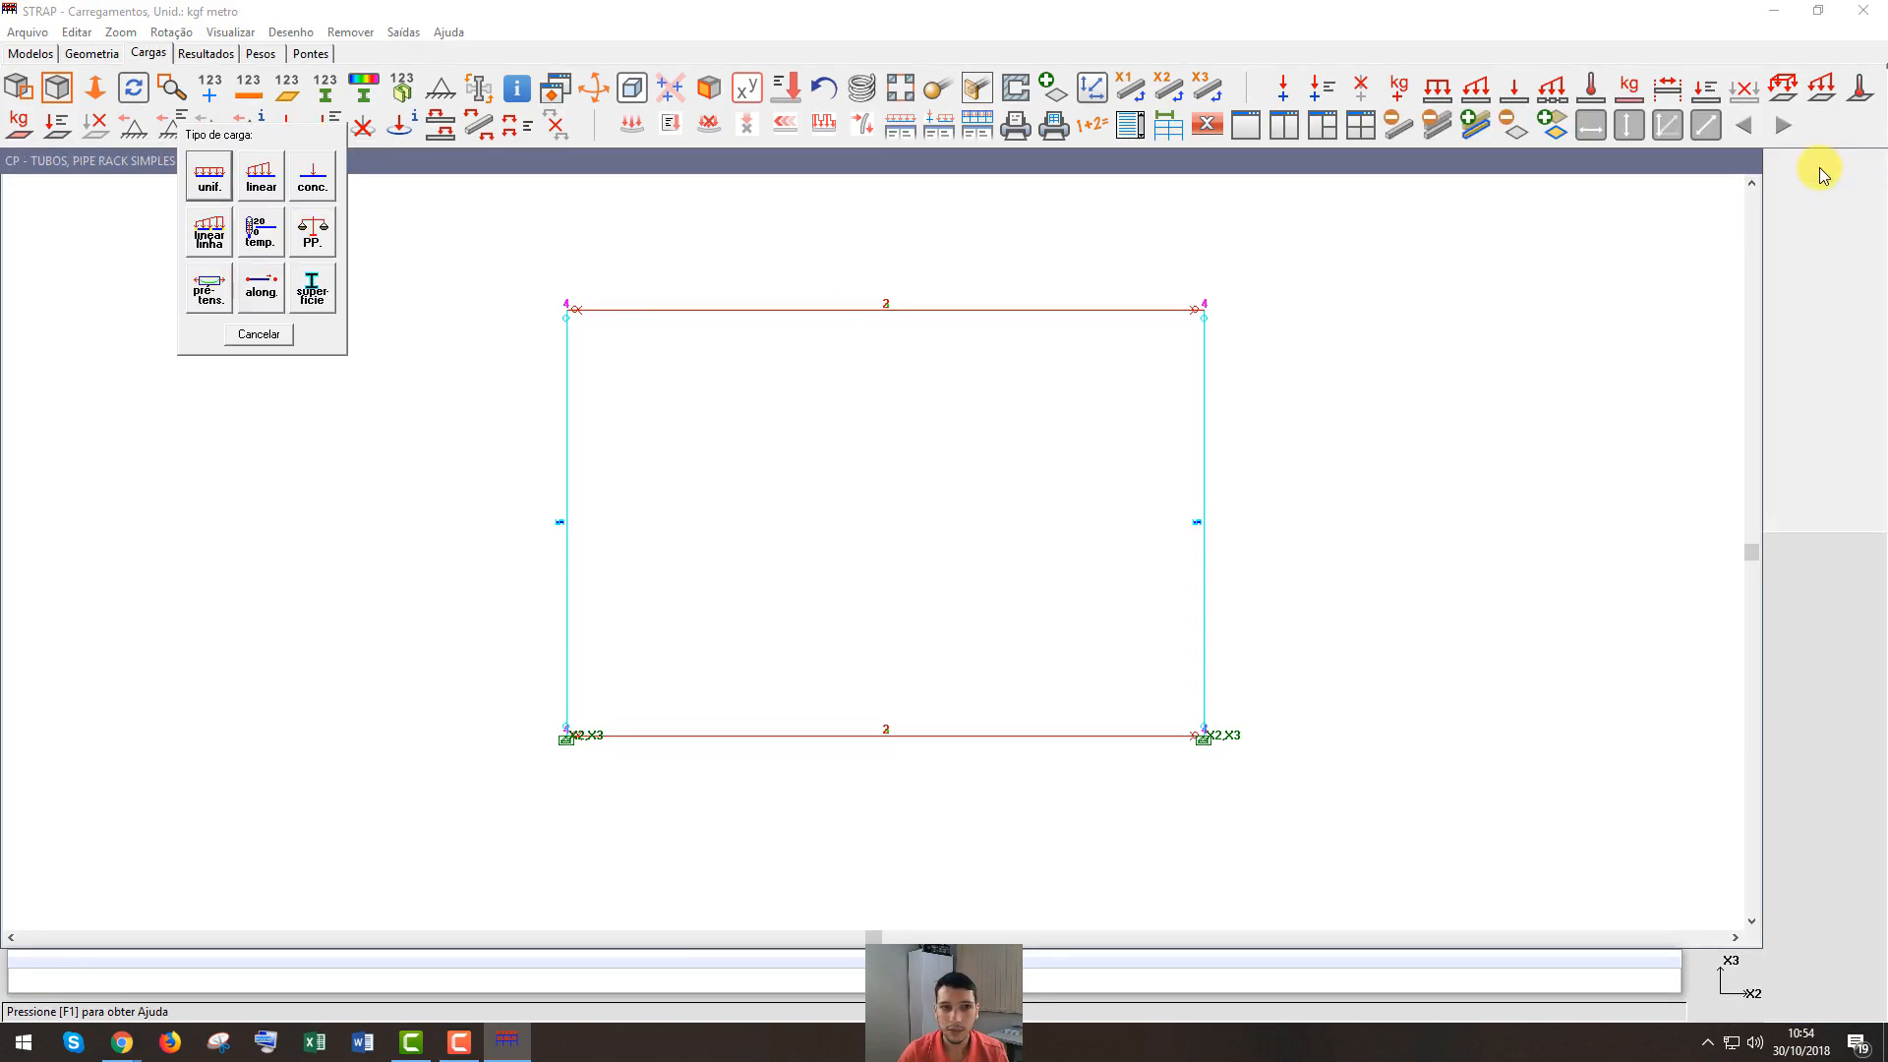
left_click(208, 188)
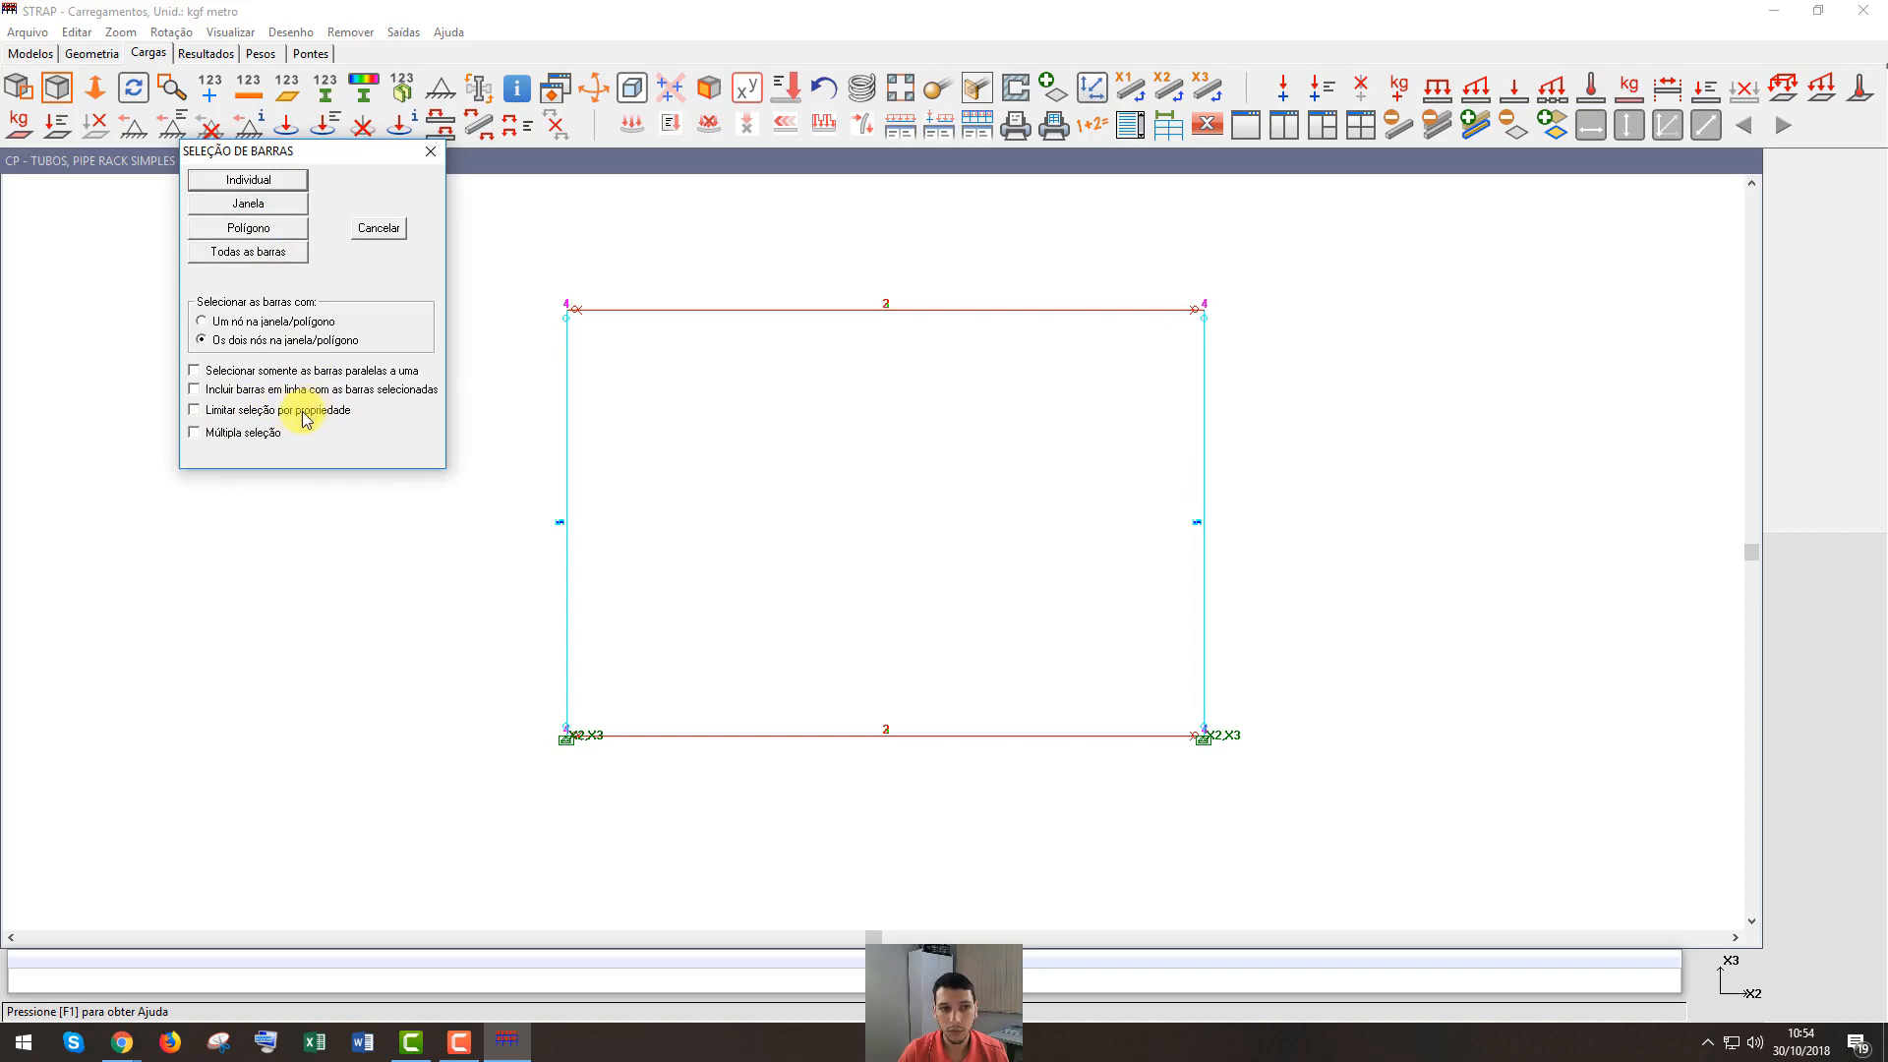
left_click(257, 211)
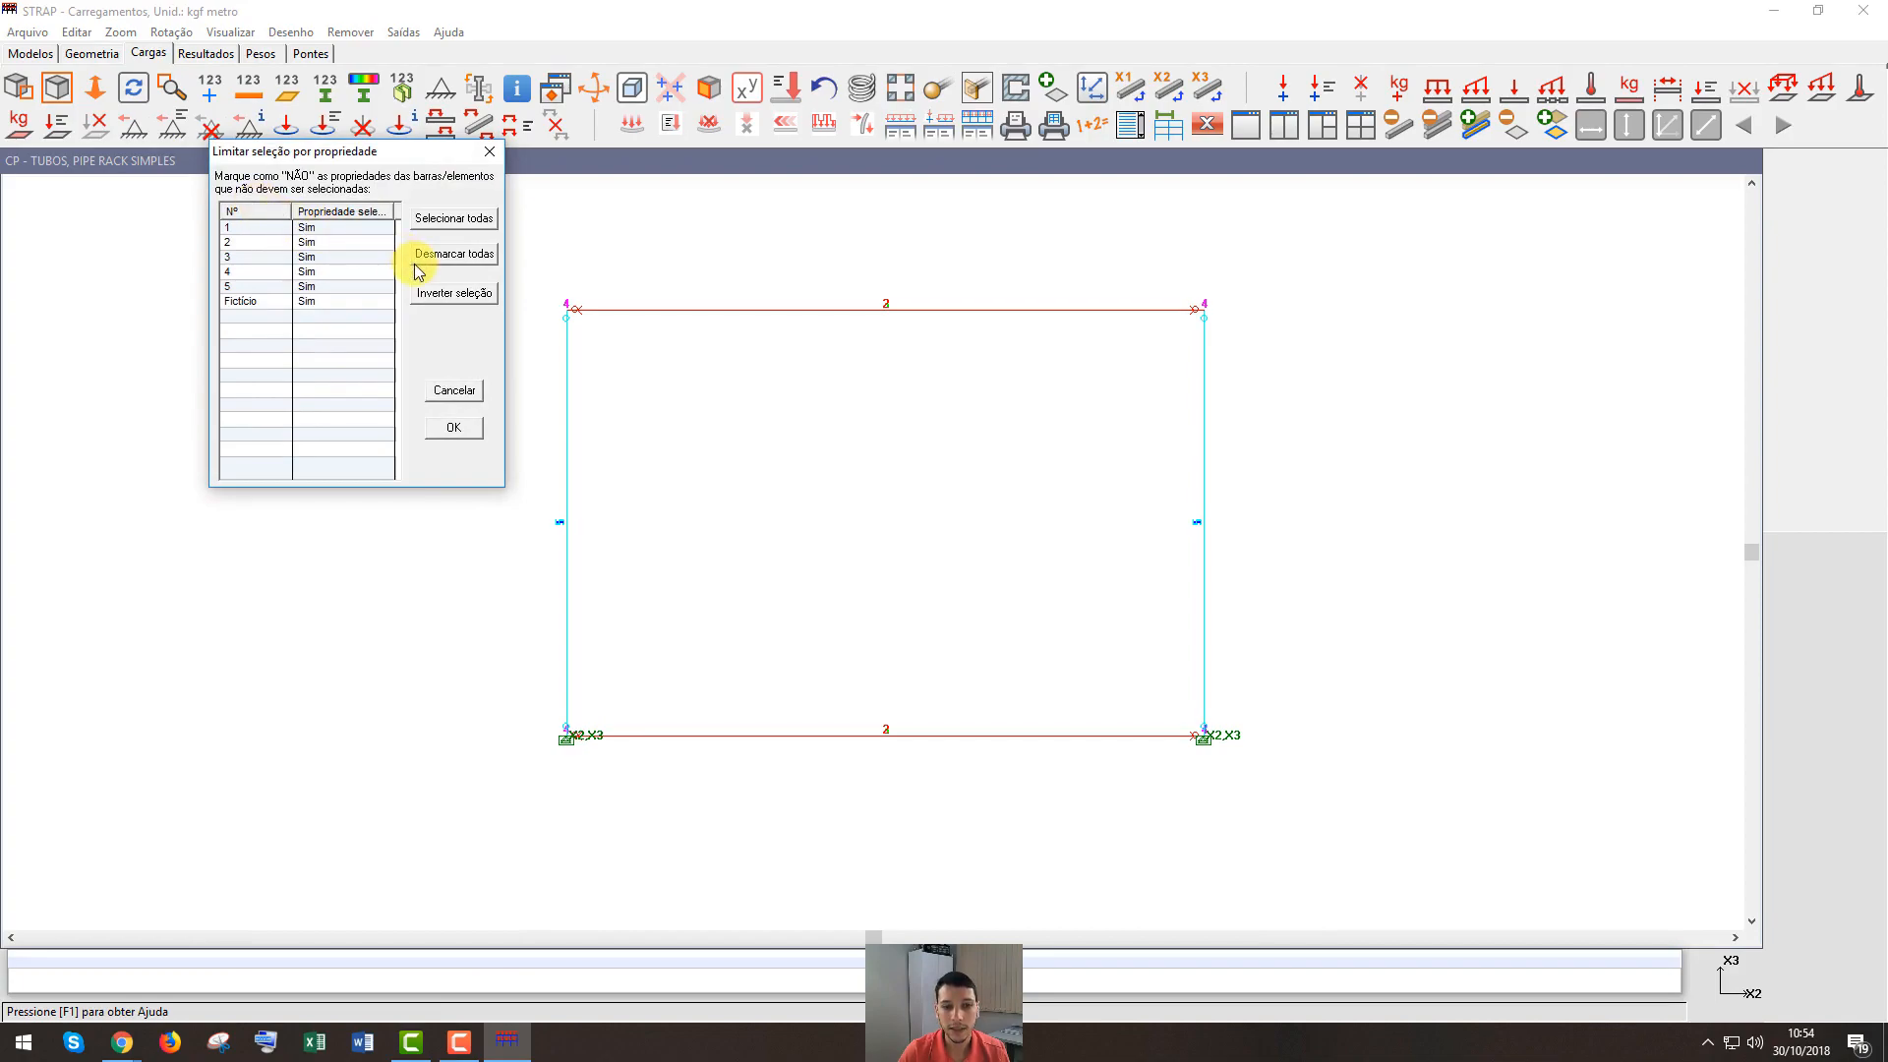
left_click(454, 258)
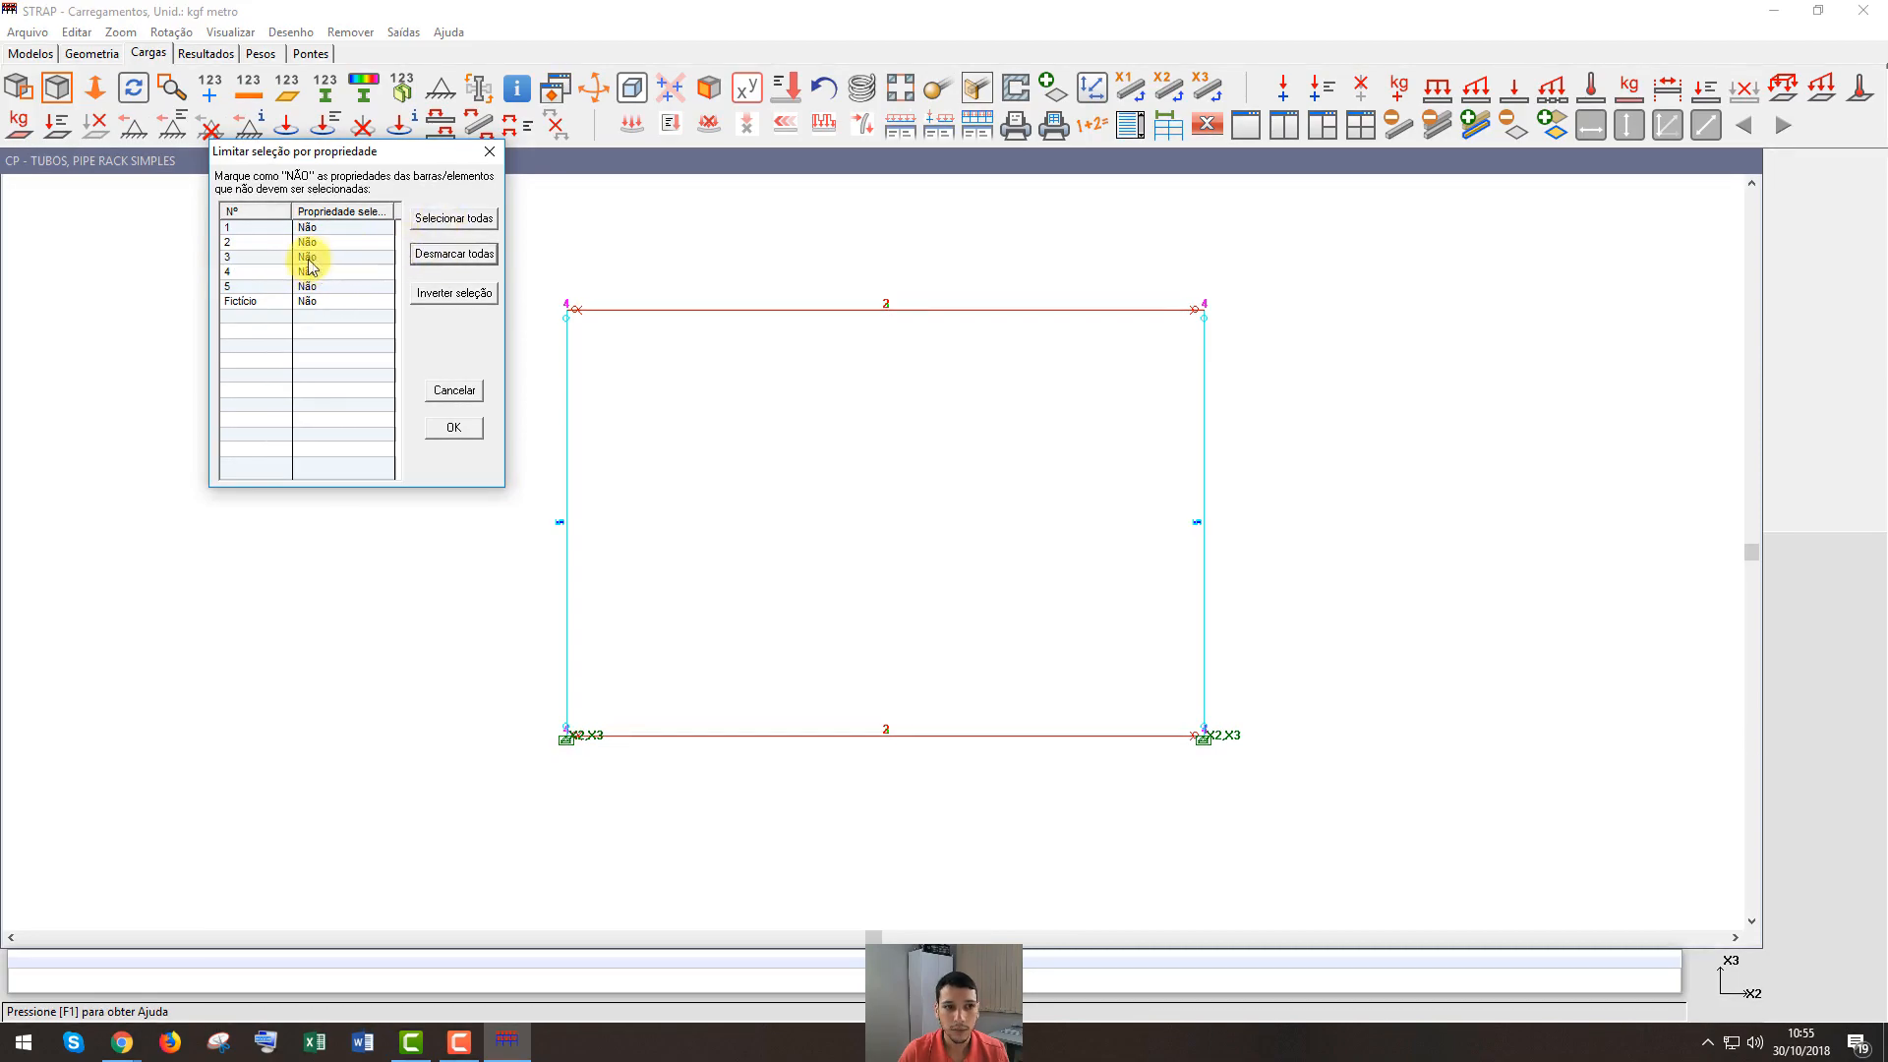
left_click(454, 427)
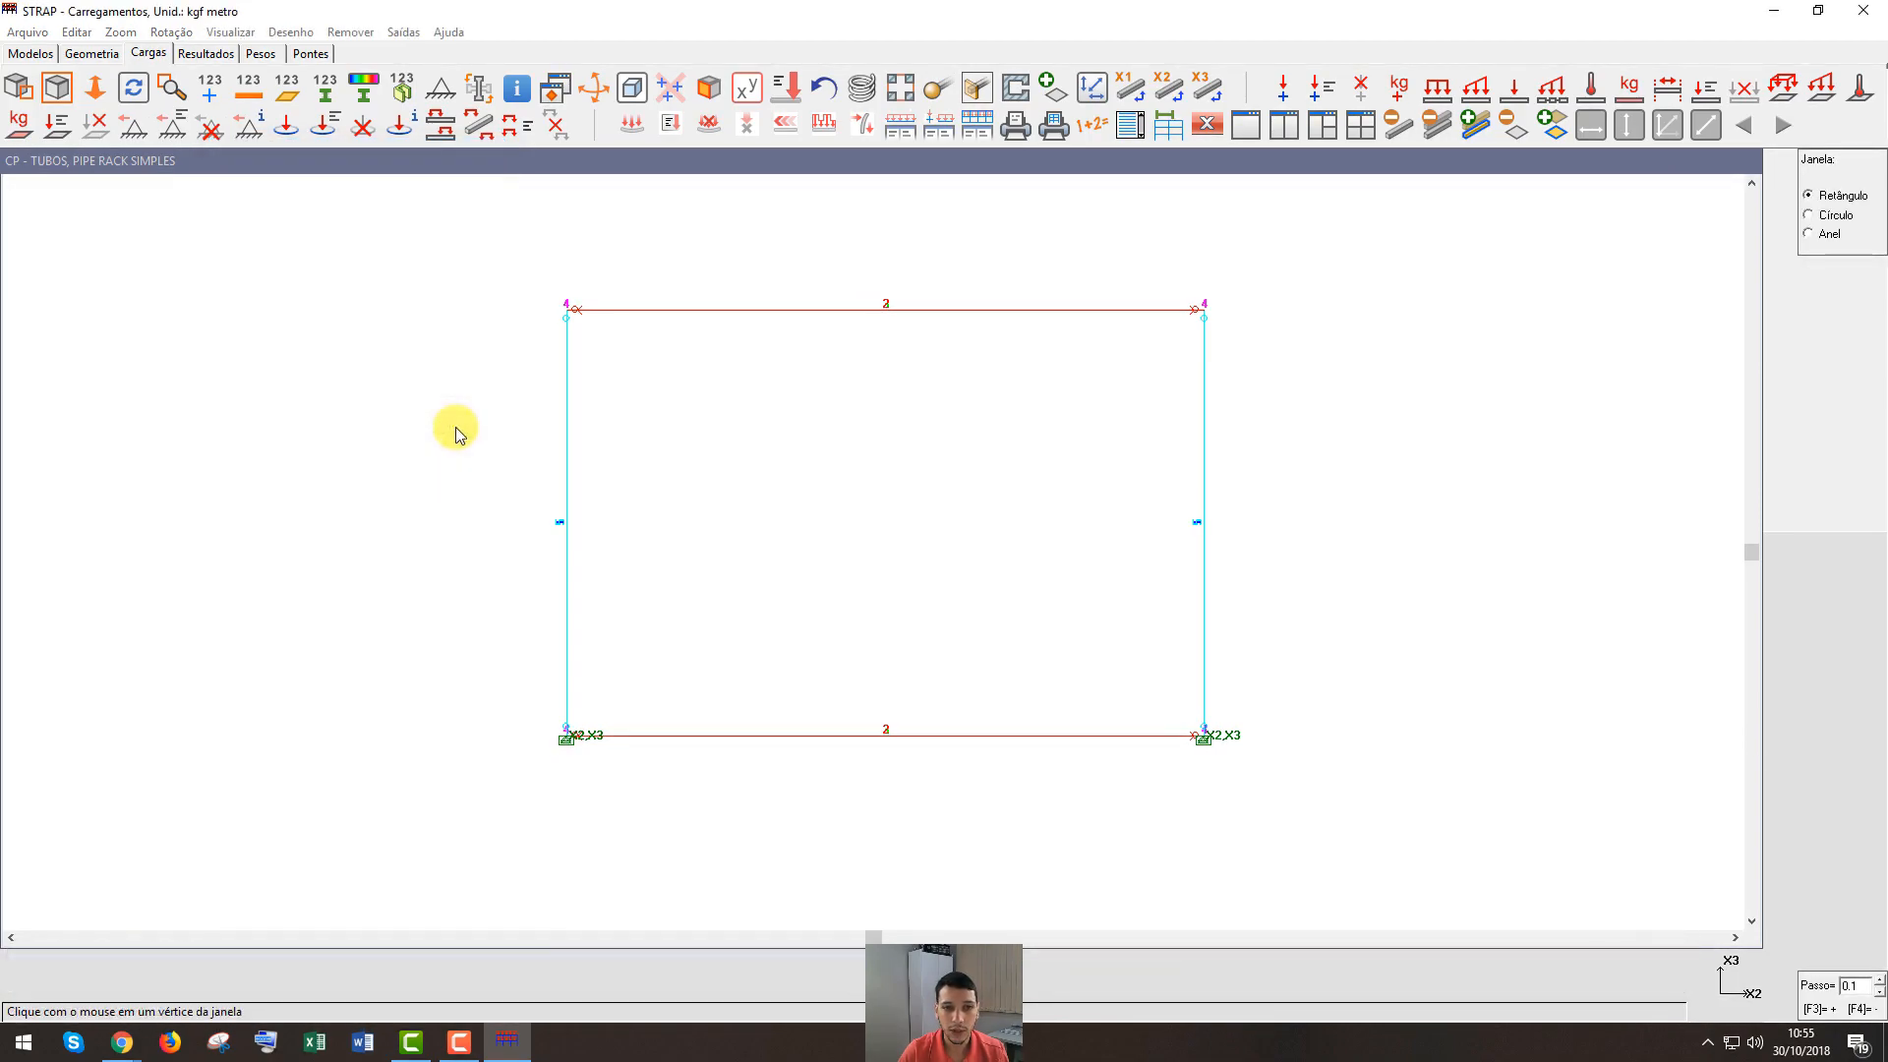
left_click(526, 686)
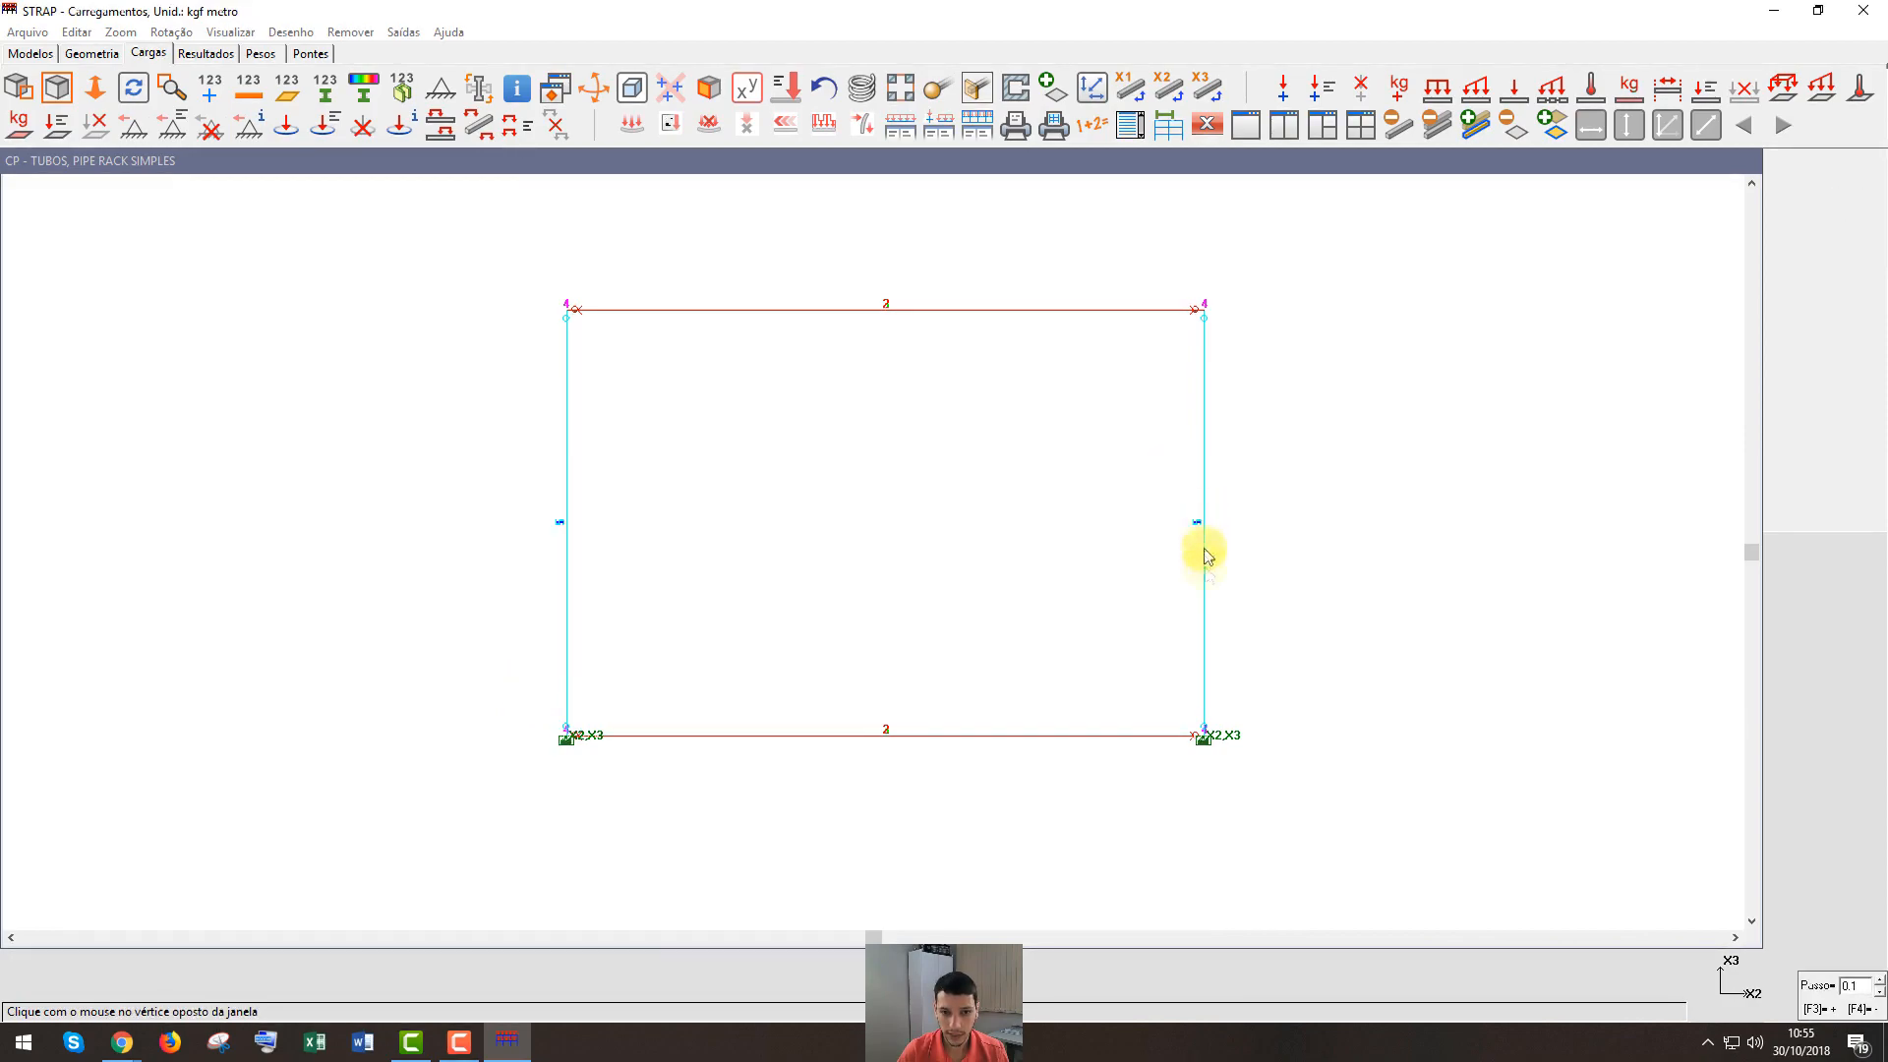
left_click(1276, 791)
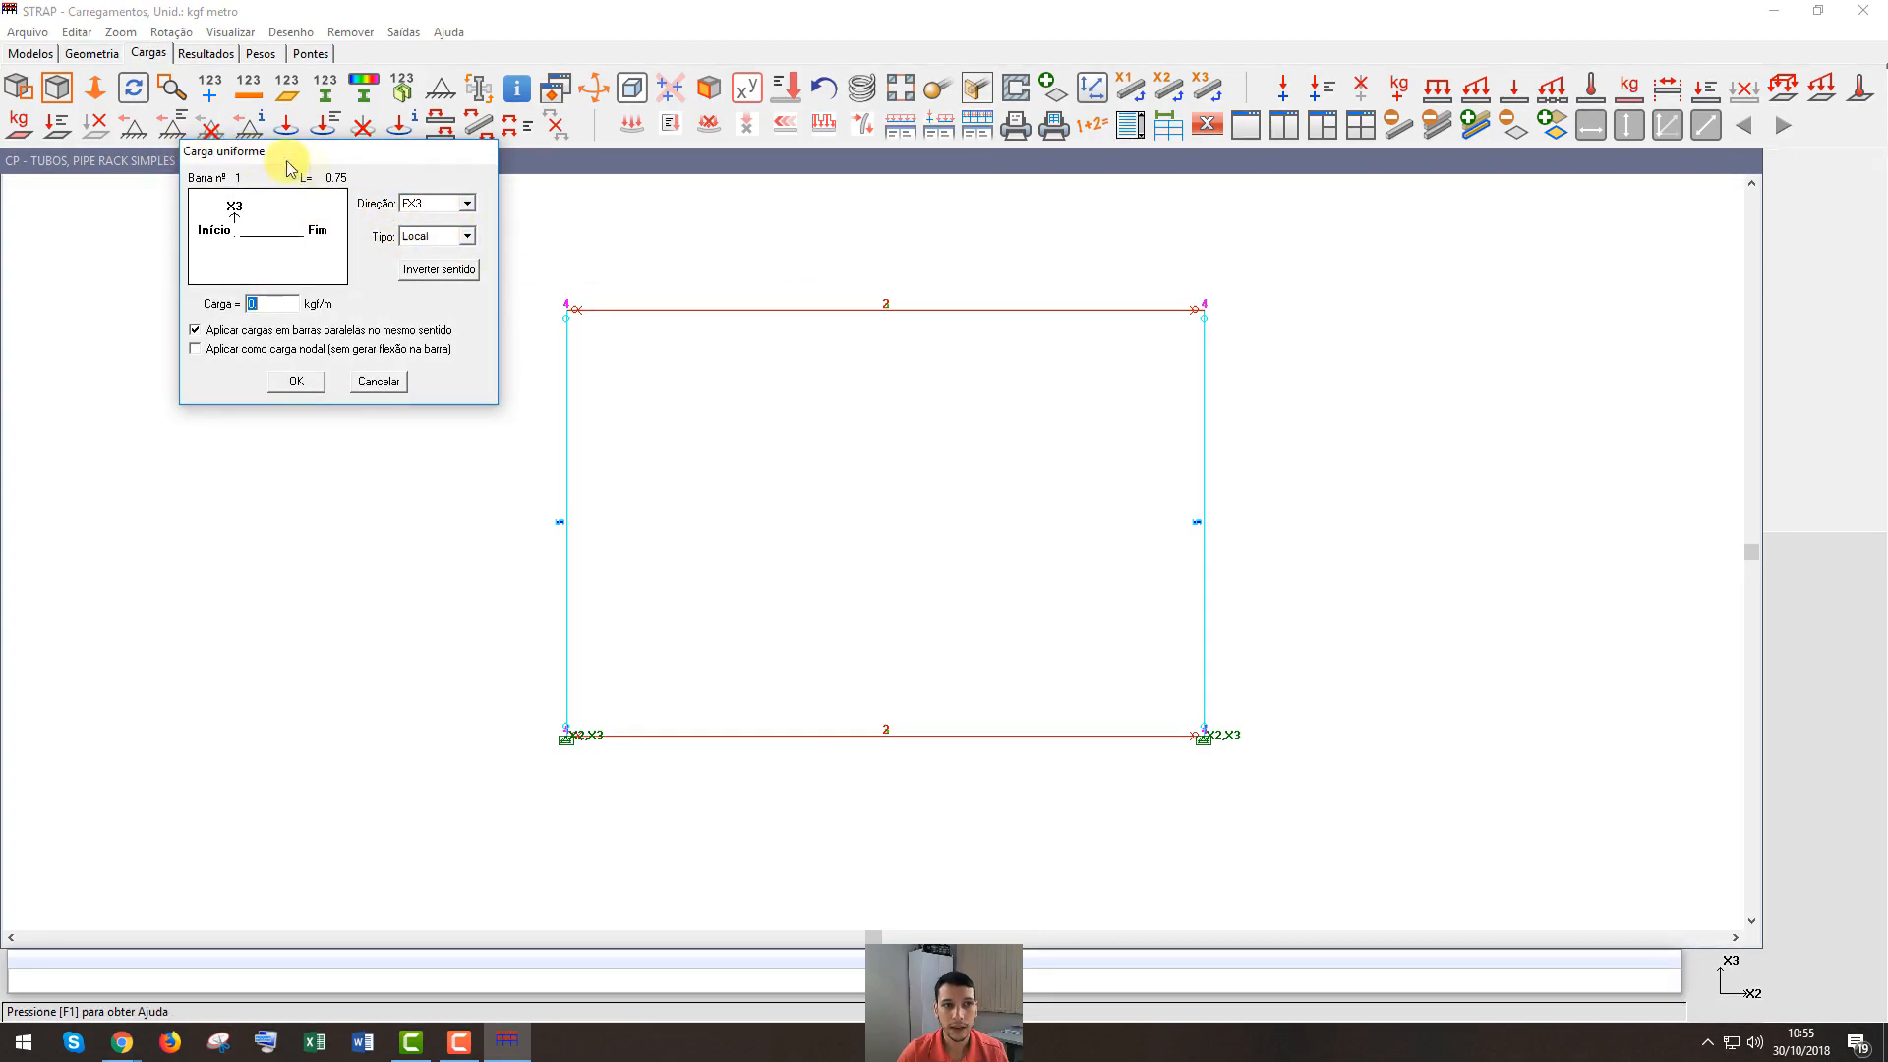
Apply a uniform load of -200 kgf/m to the selected bars, direction FX3 and type Global
left_click(468, 236)
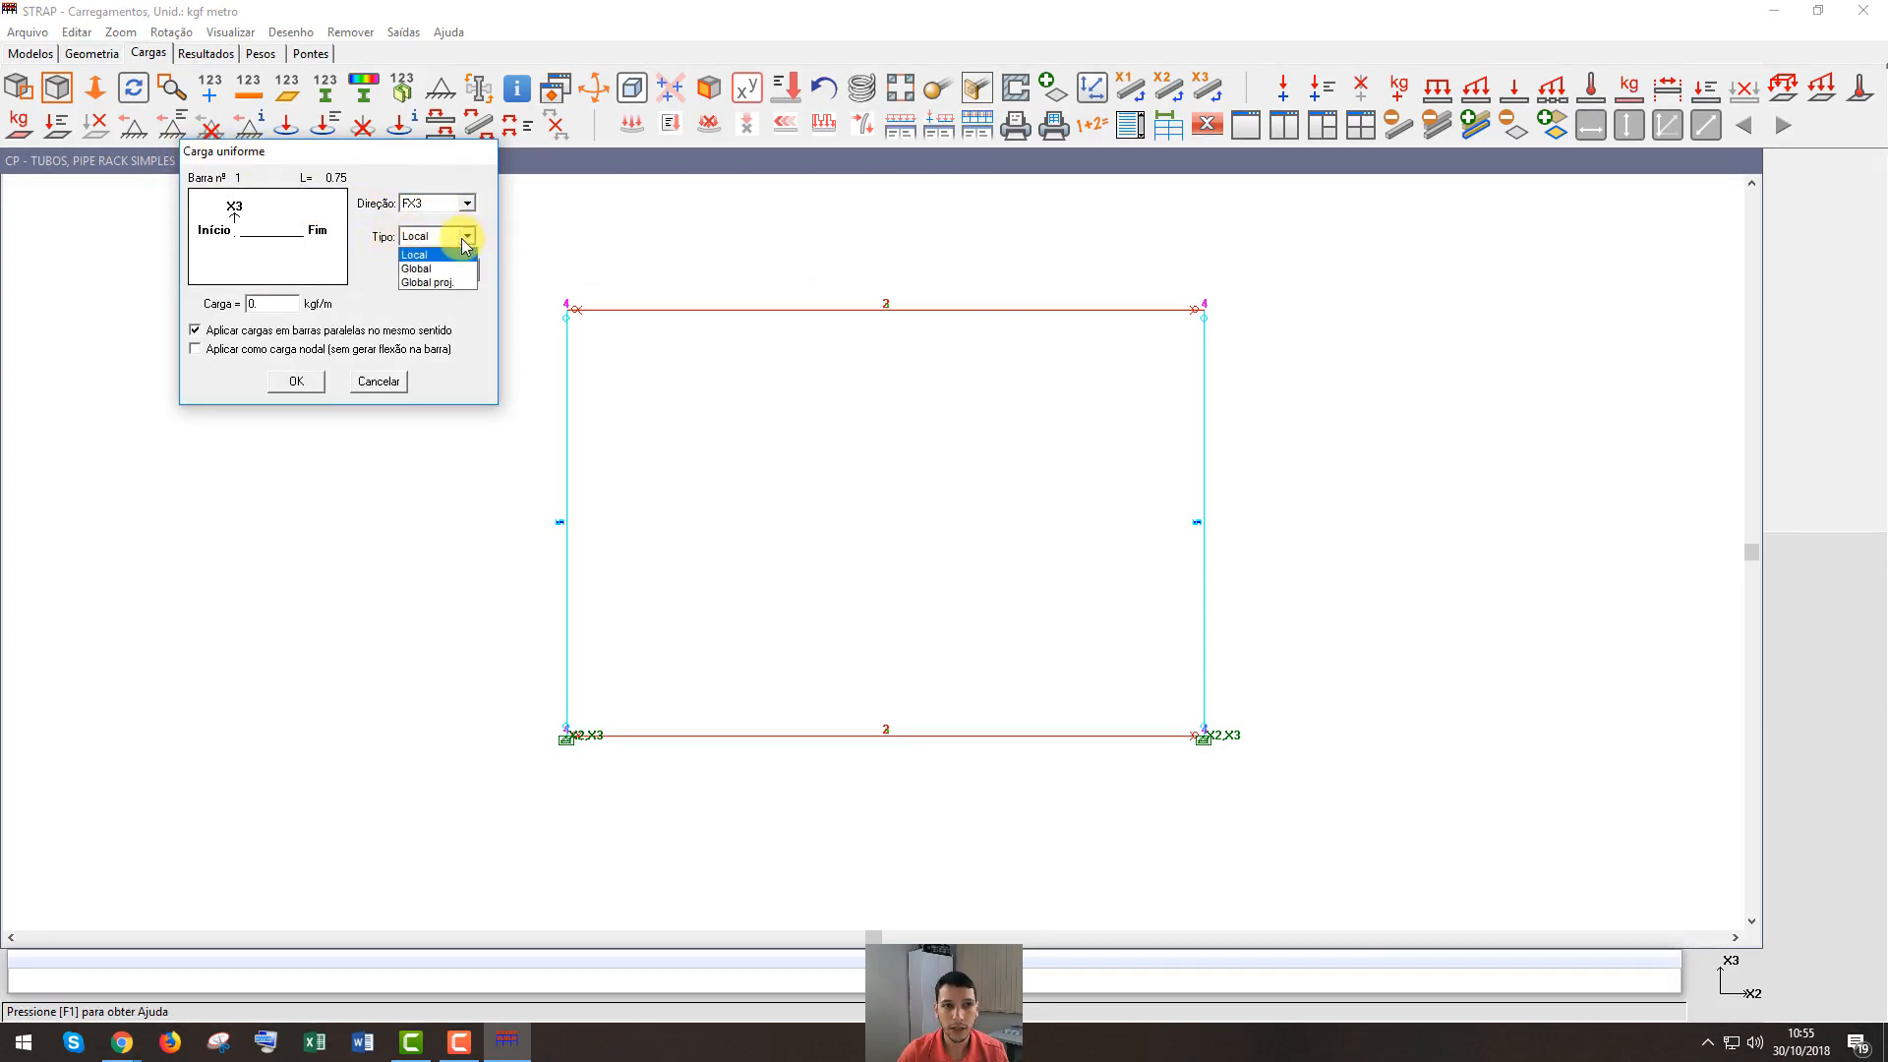
left_click(453, 267)
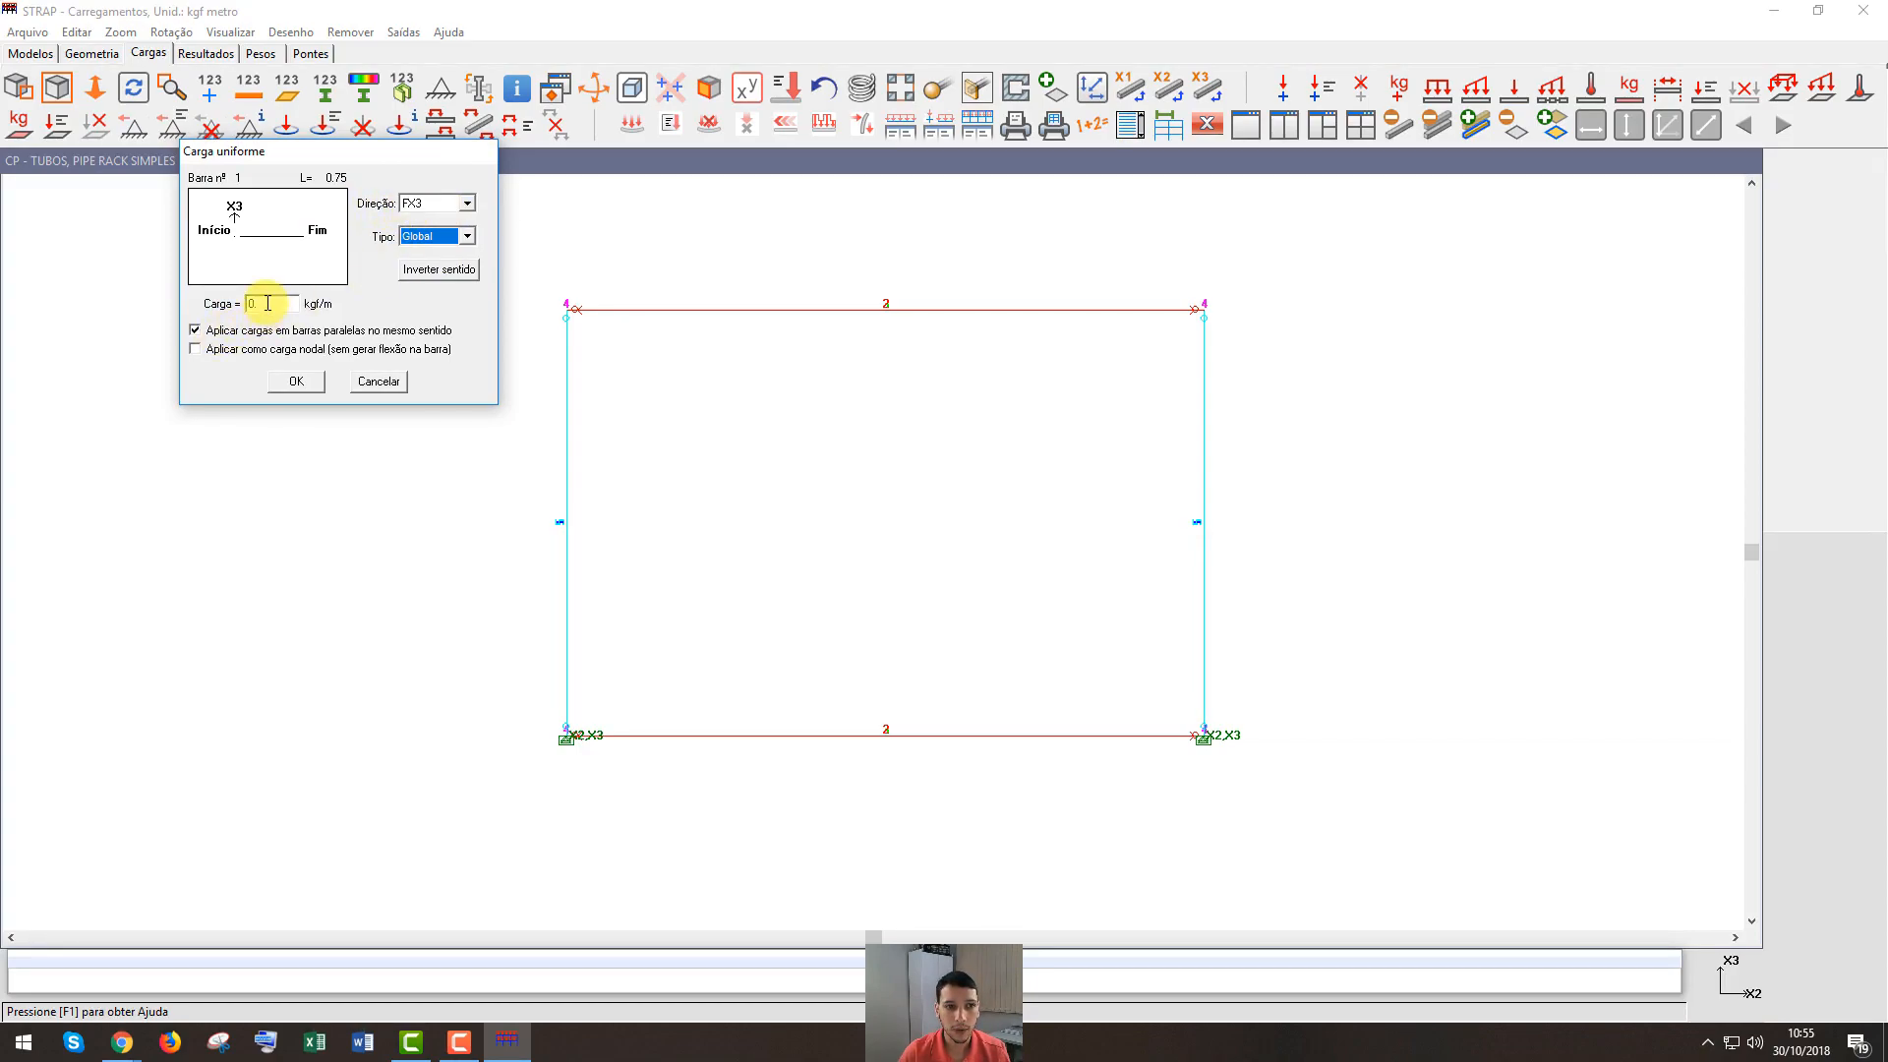
left_click_drag(276, 303, 239, 304)
type("-200")
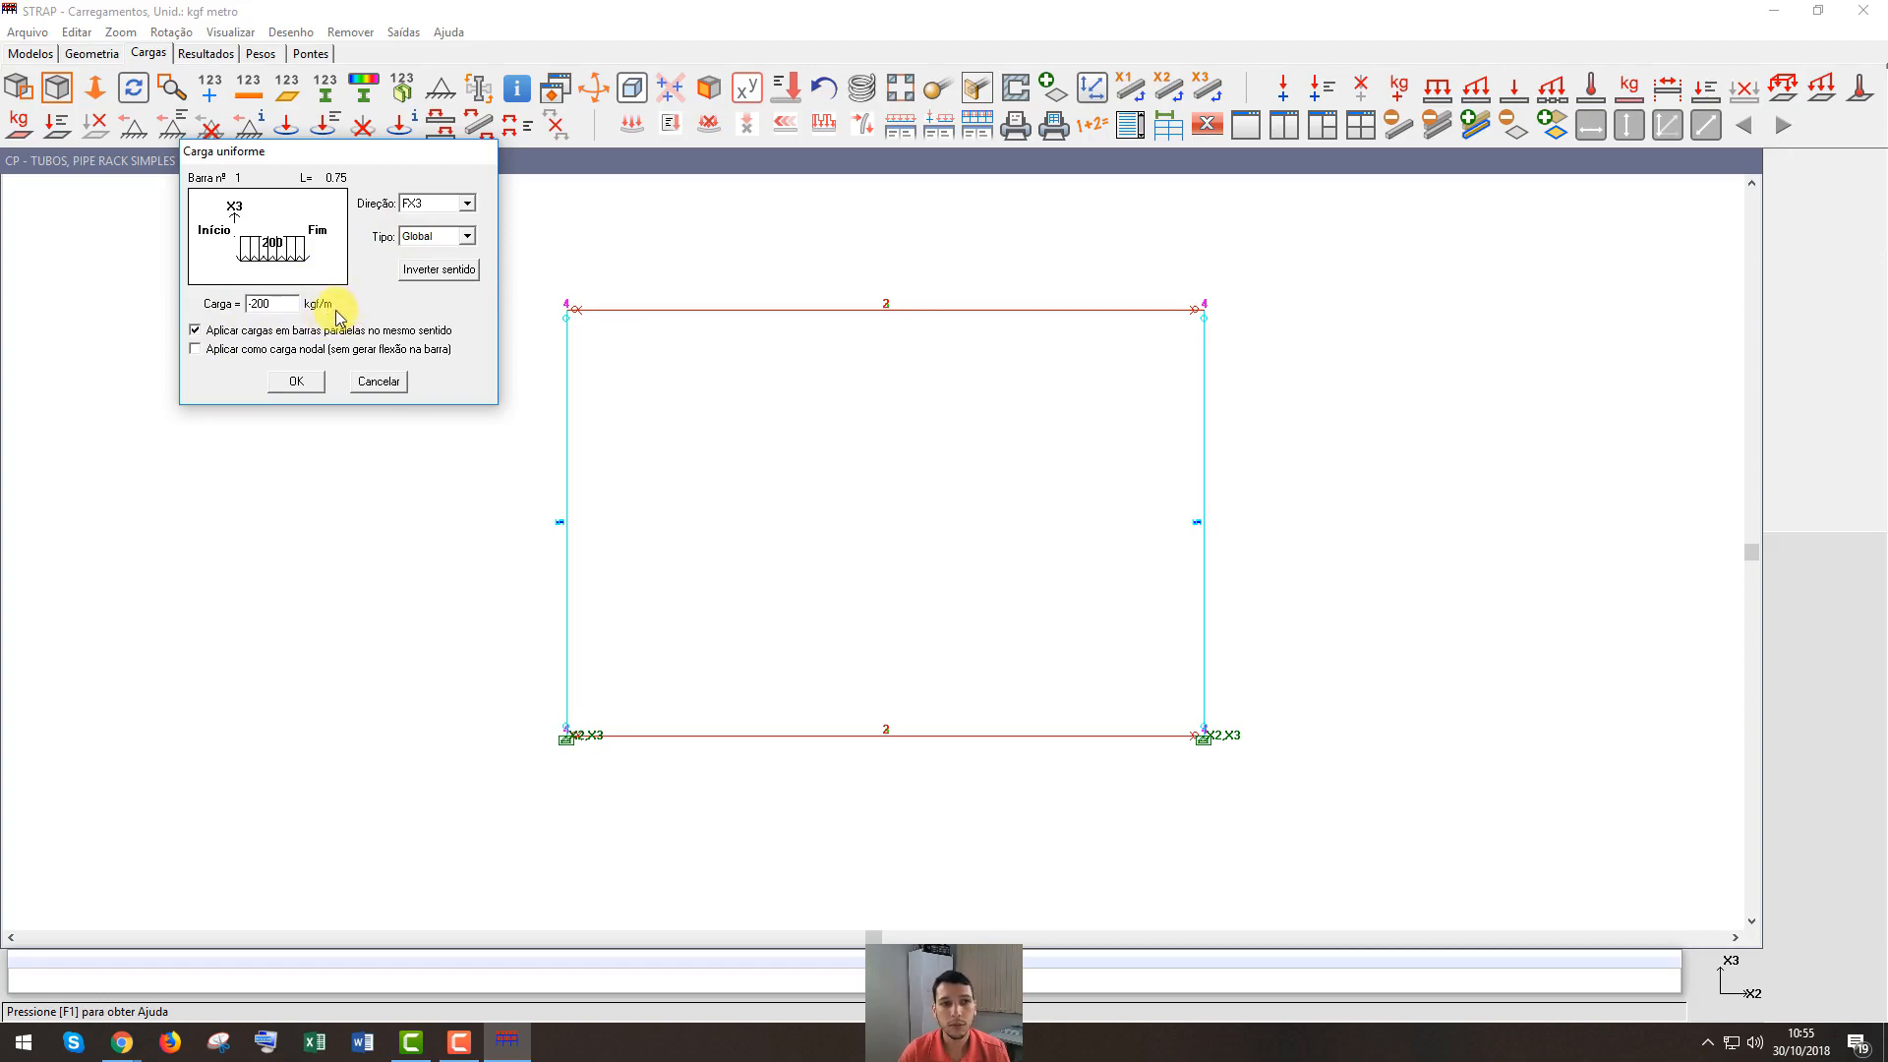
left_click(295, 382)
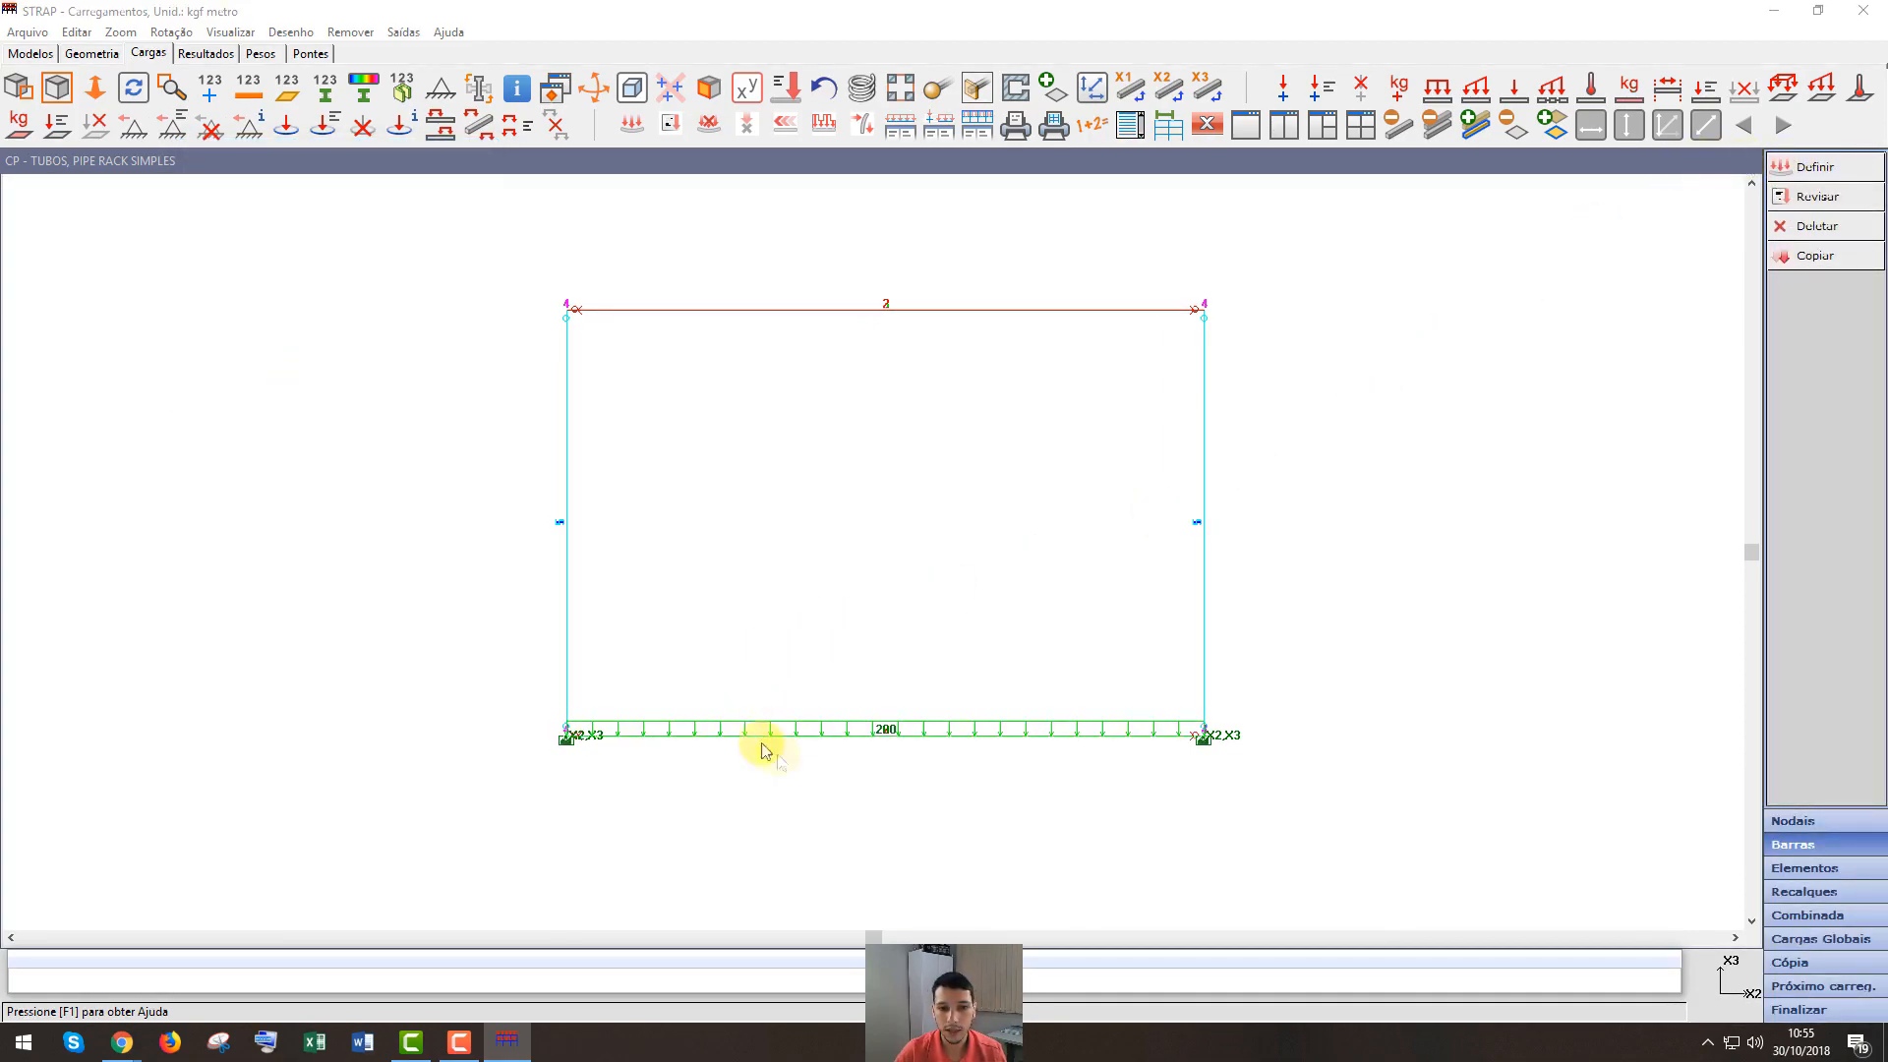
Show the loaded crossbars in the Isométrica 2 view and finish the CP - TUBOS load case
middle_click(1346, 611)
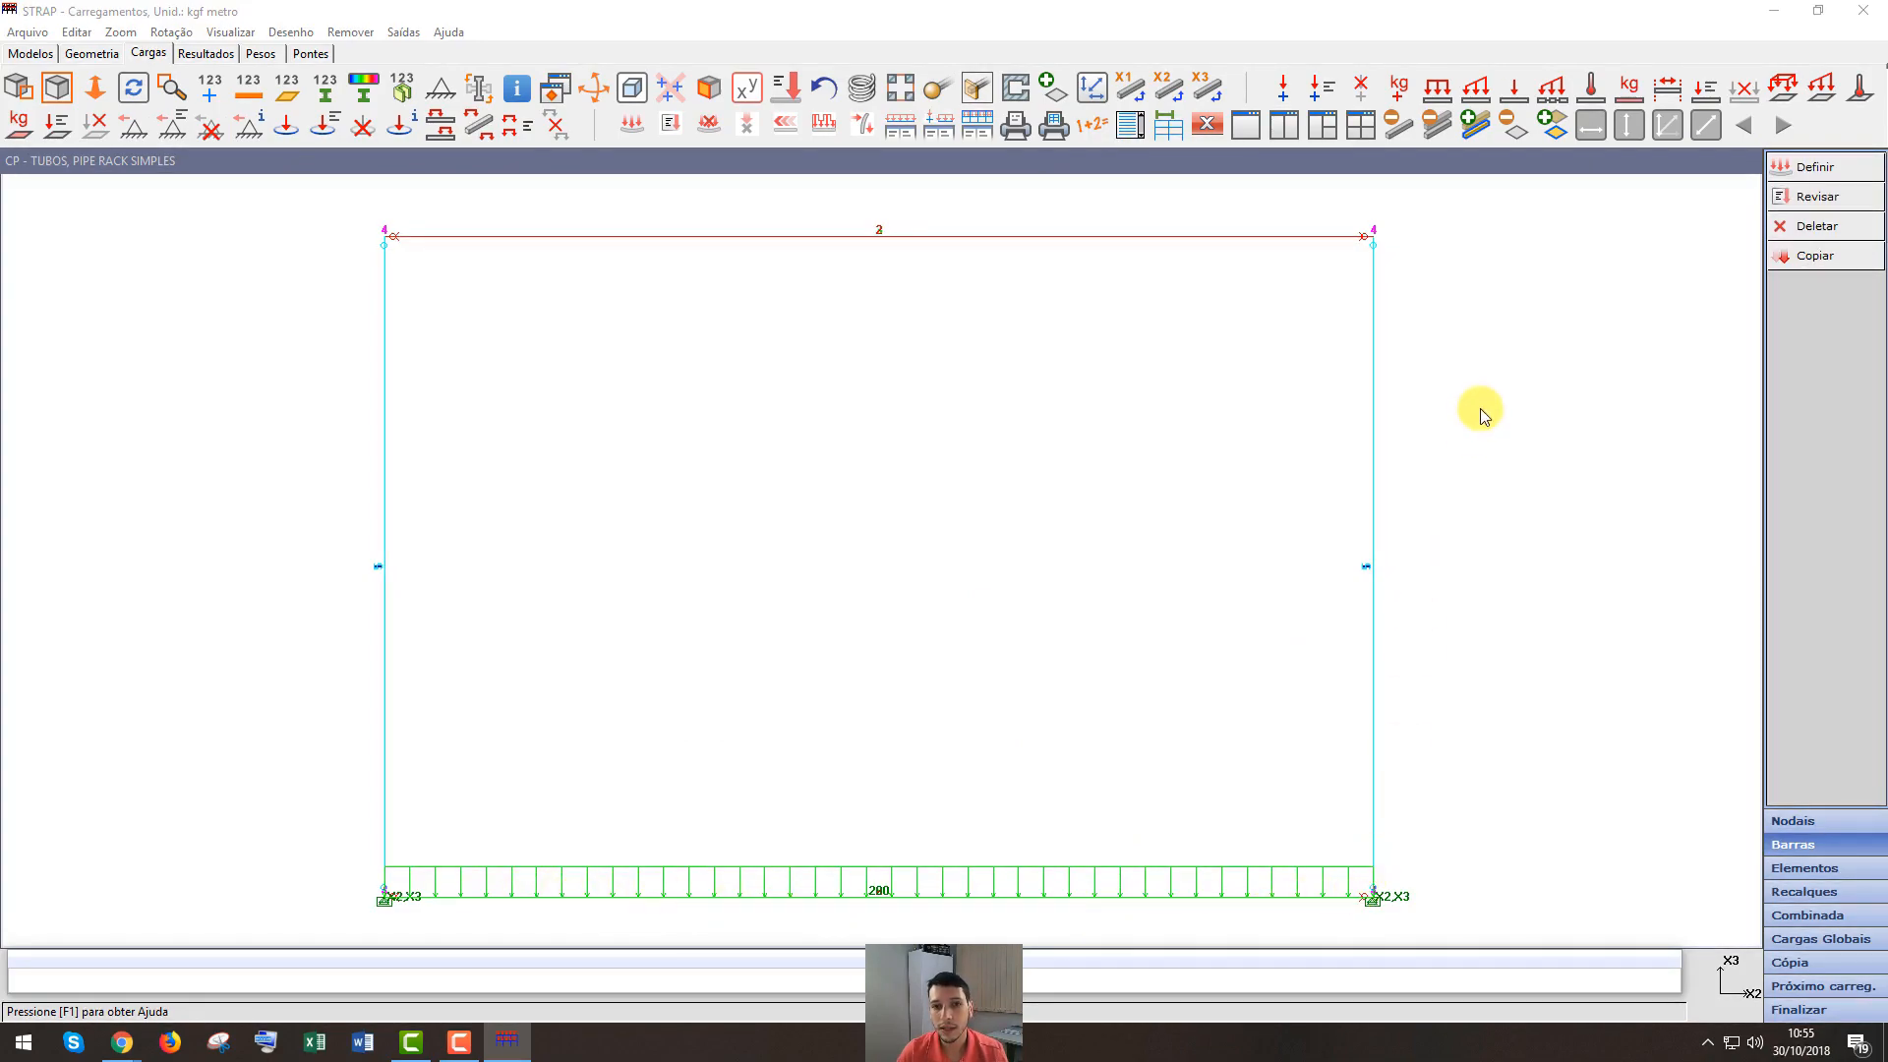
left_click(594, 91)
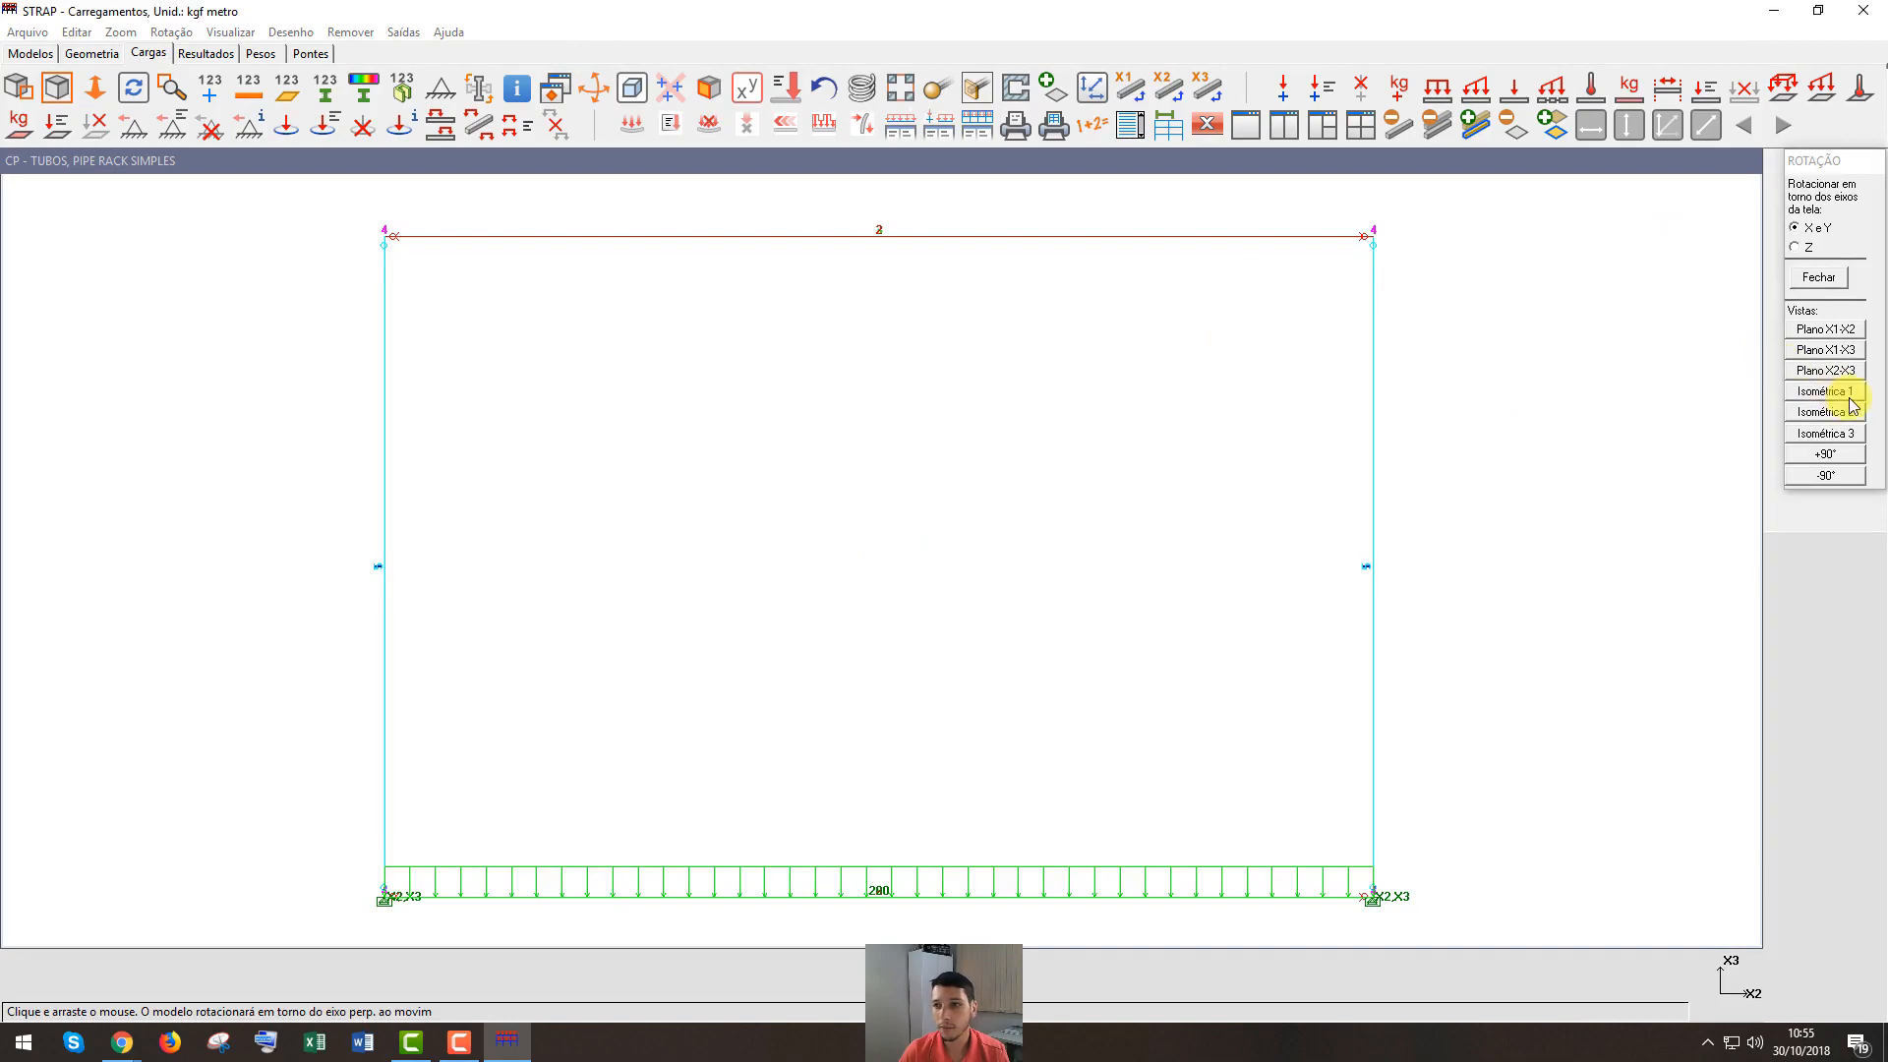
left_click(1820, 412)
key("Escape")
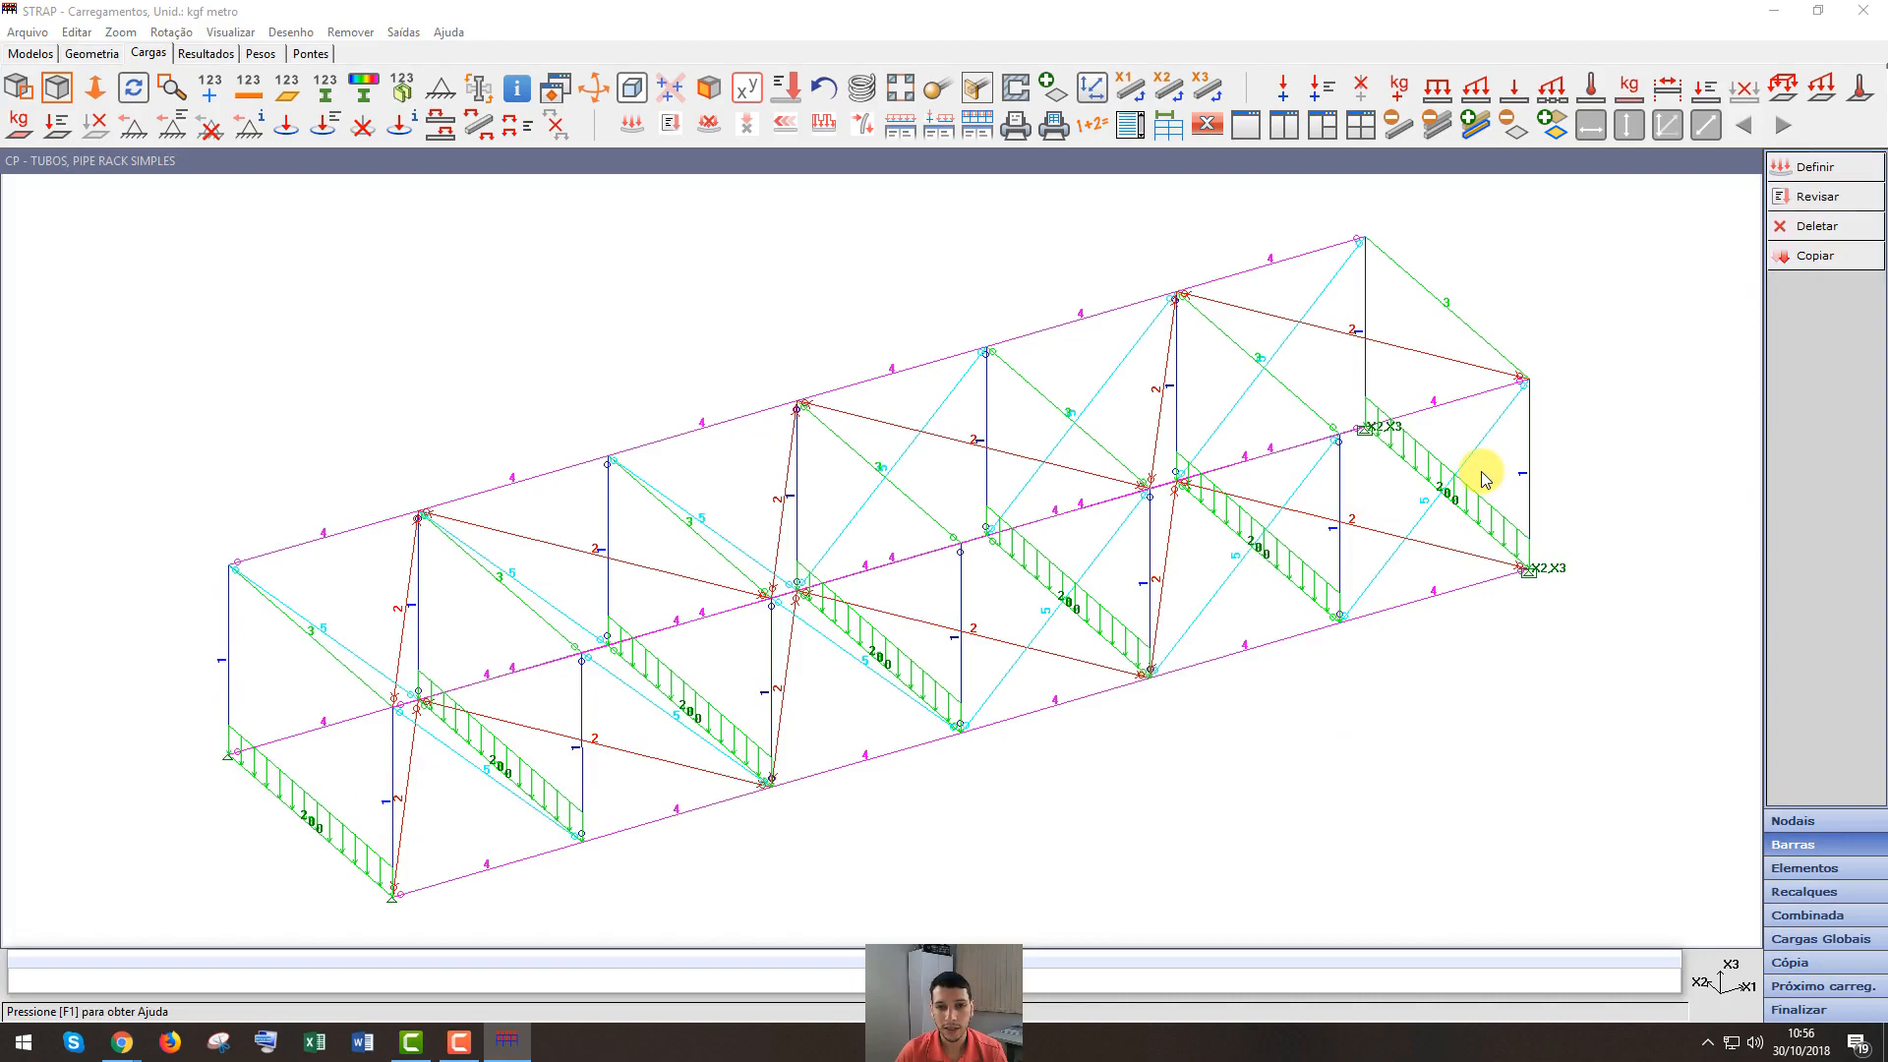
left_click(1818, 1013)
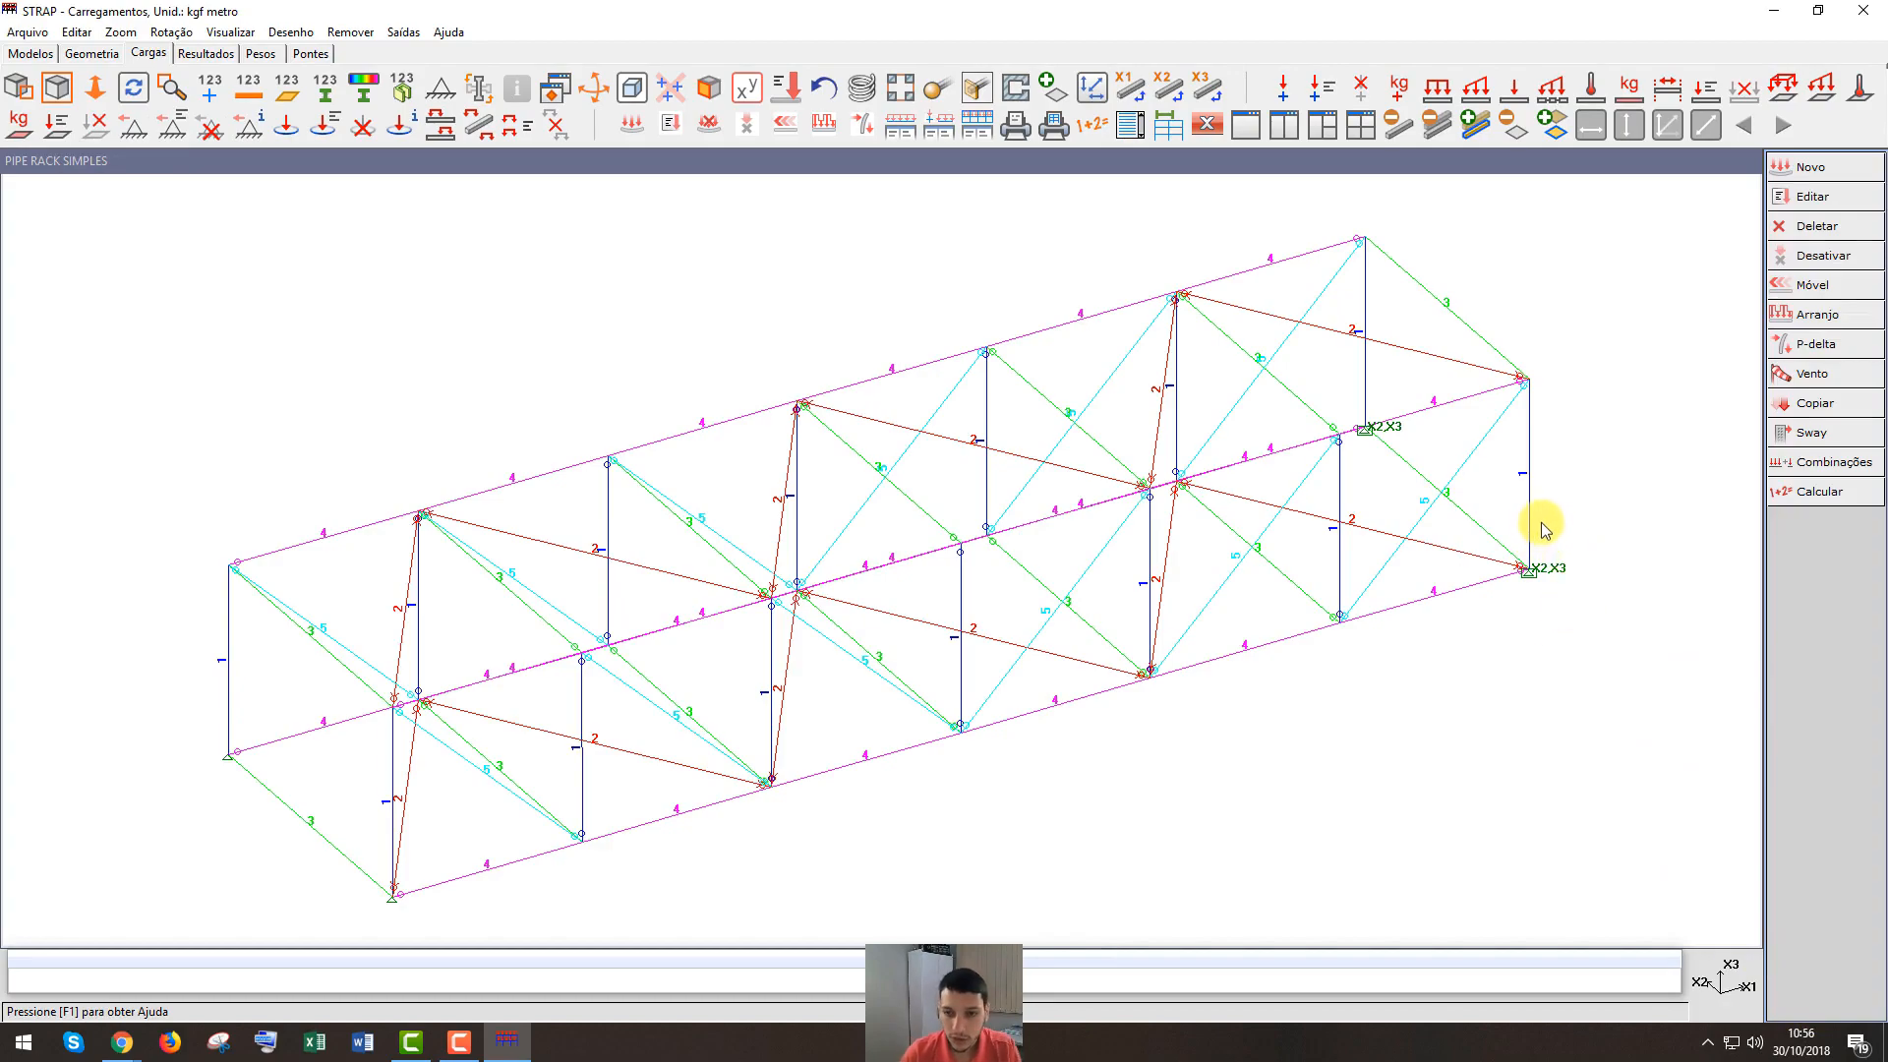
Create a load case titled CV1 - VENTO TUBOS
scroll(1495, 733, "down", 1)
scroll(1493, 732, "up", 1)
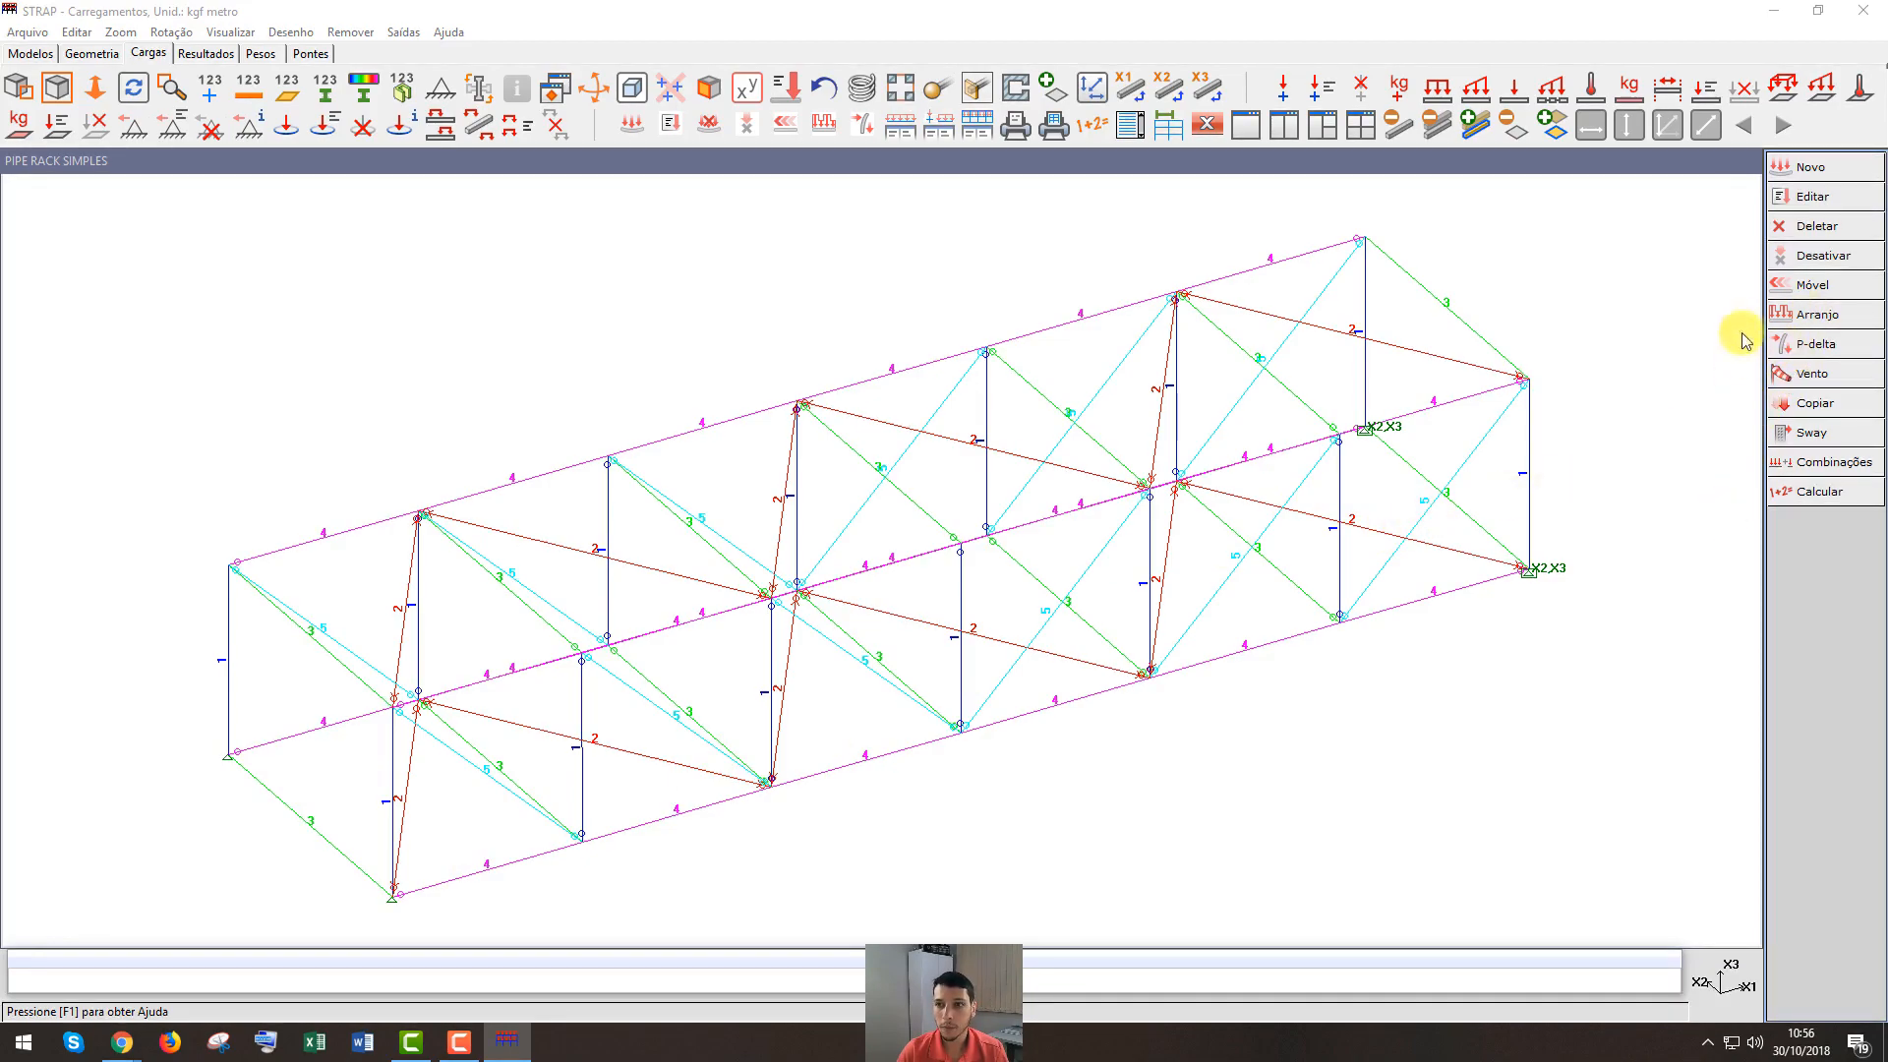
left_click(1811, 169)
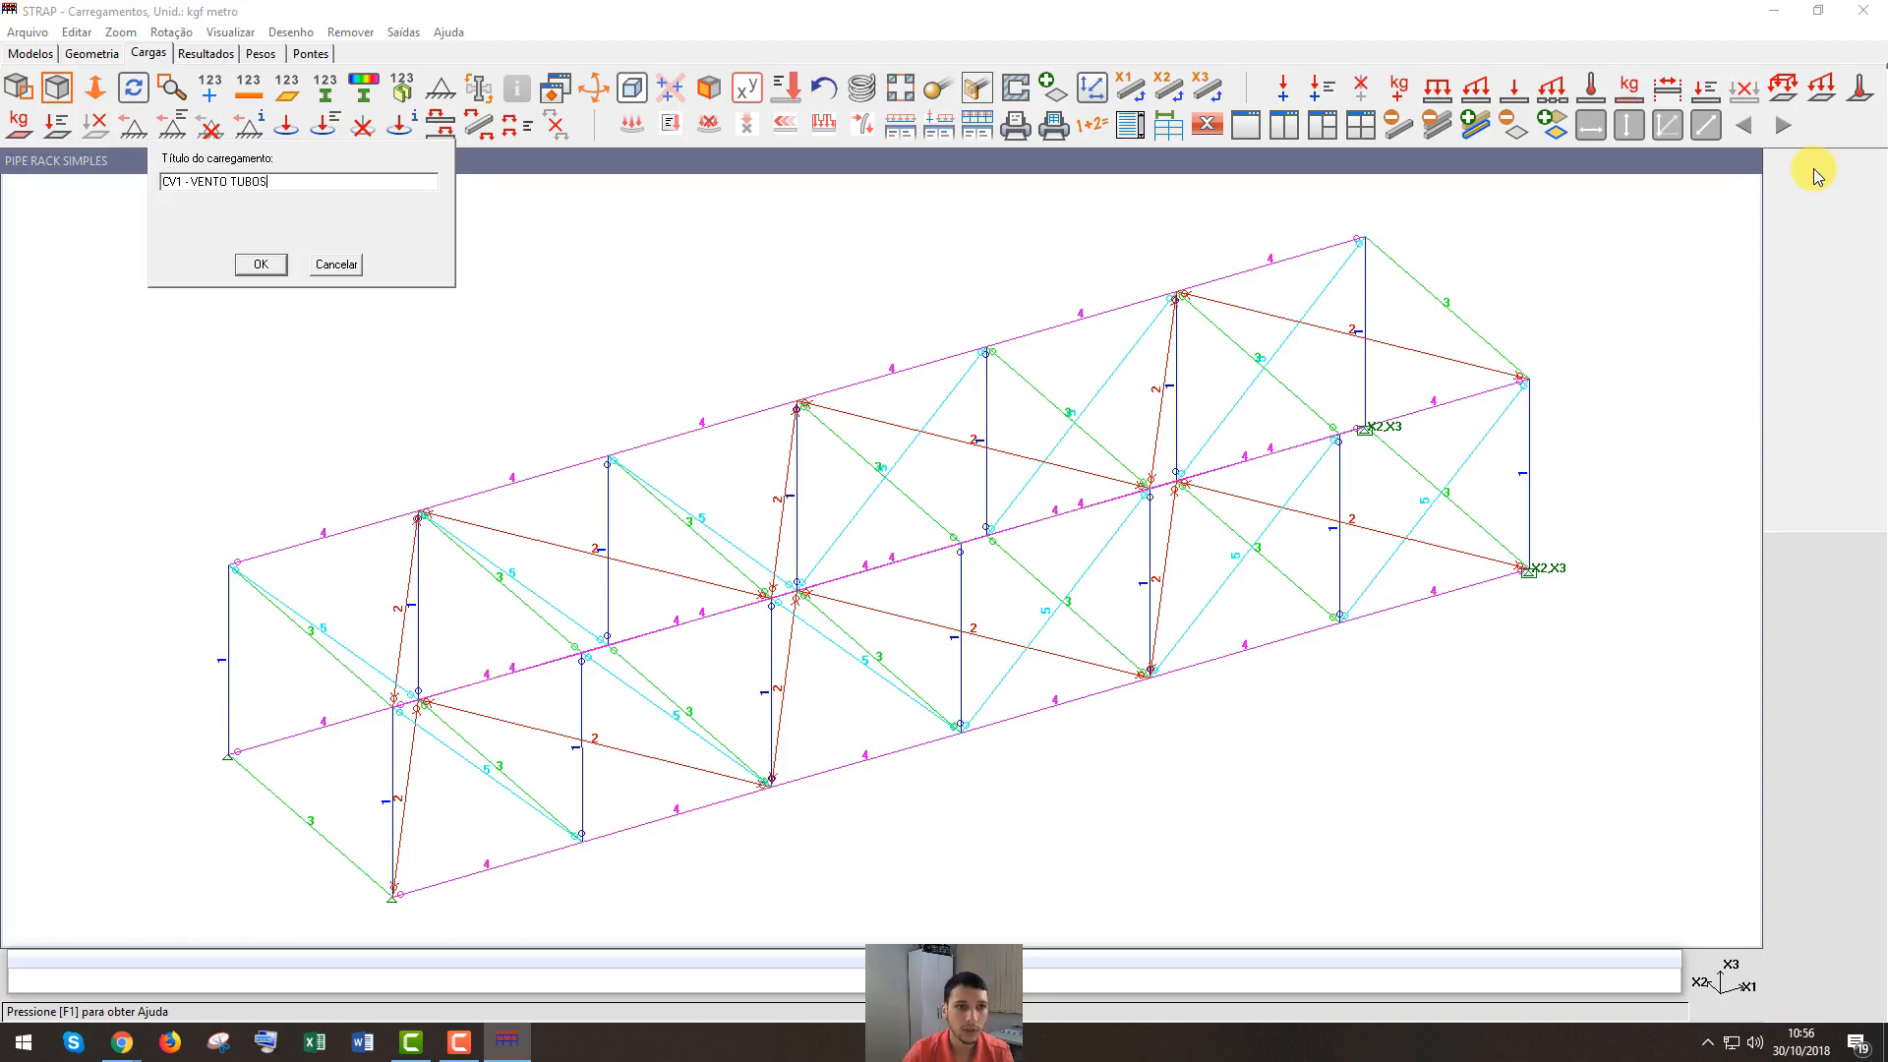
left_click(262, 265)
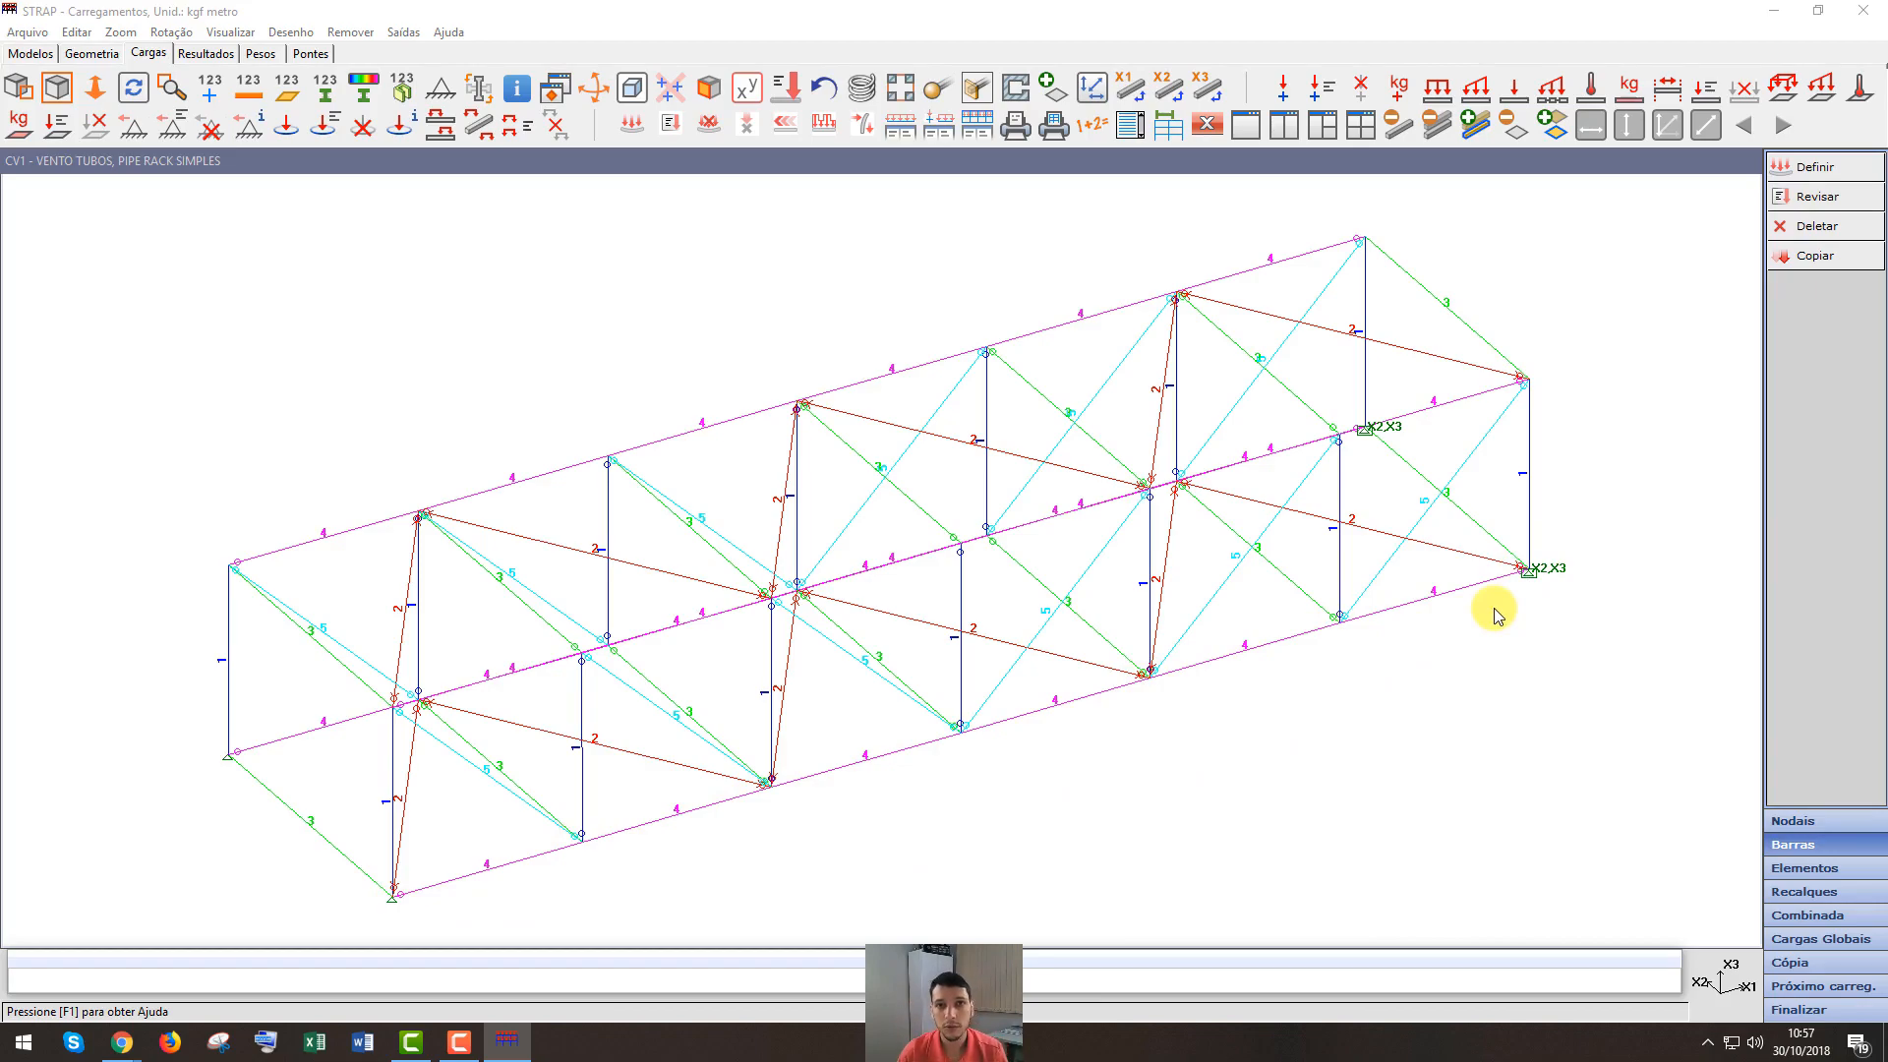
Define a nodal load with a force FX2 of 26 kgf for the CV1 - VENTO TUBOS load case
left_click(1795, 822)
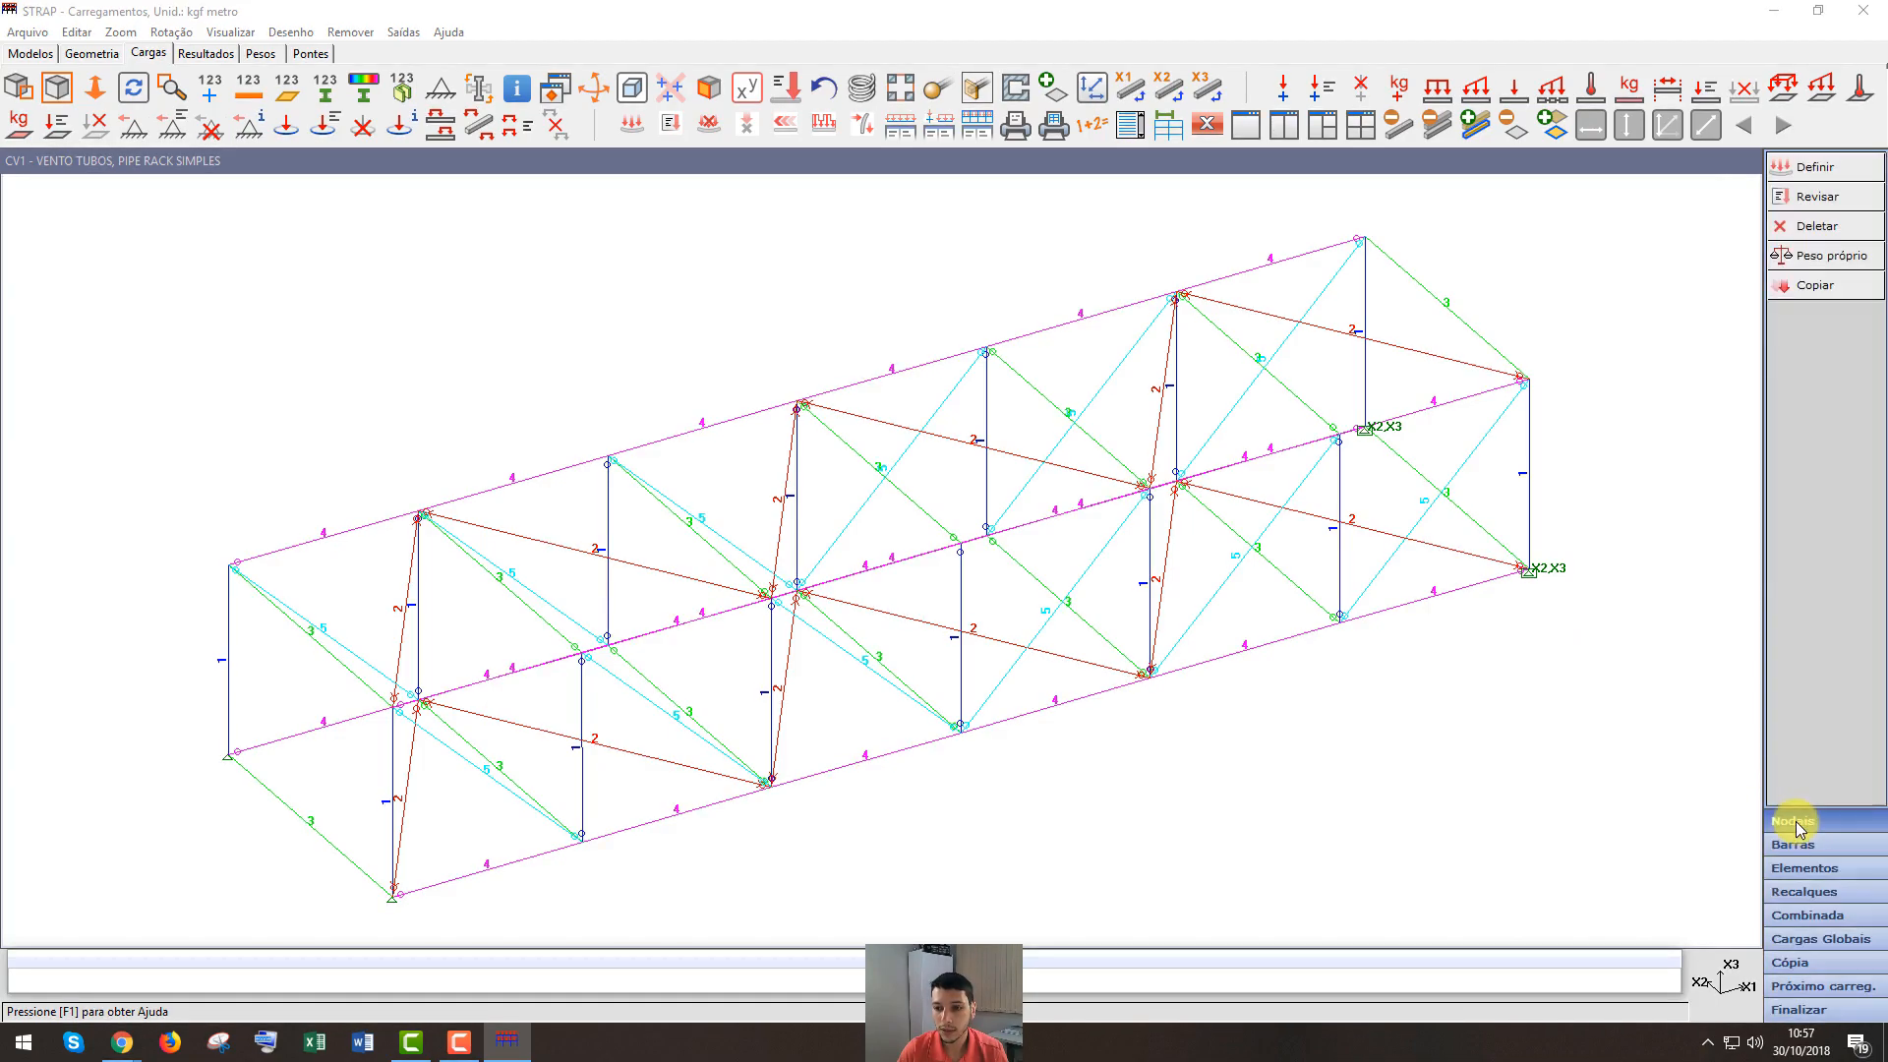
left_click(1836, 167)
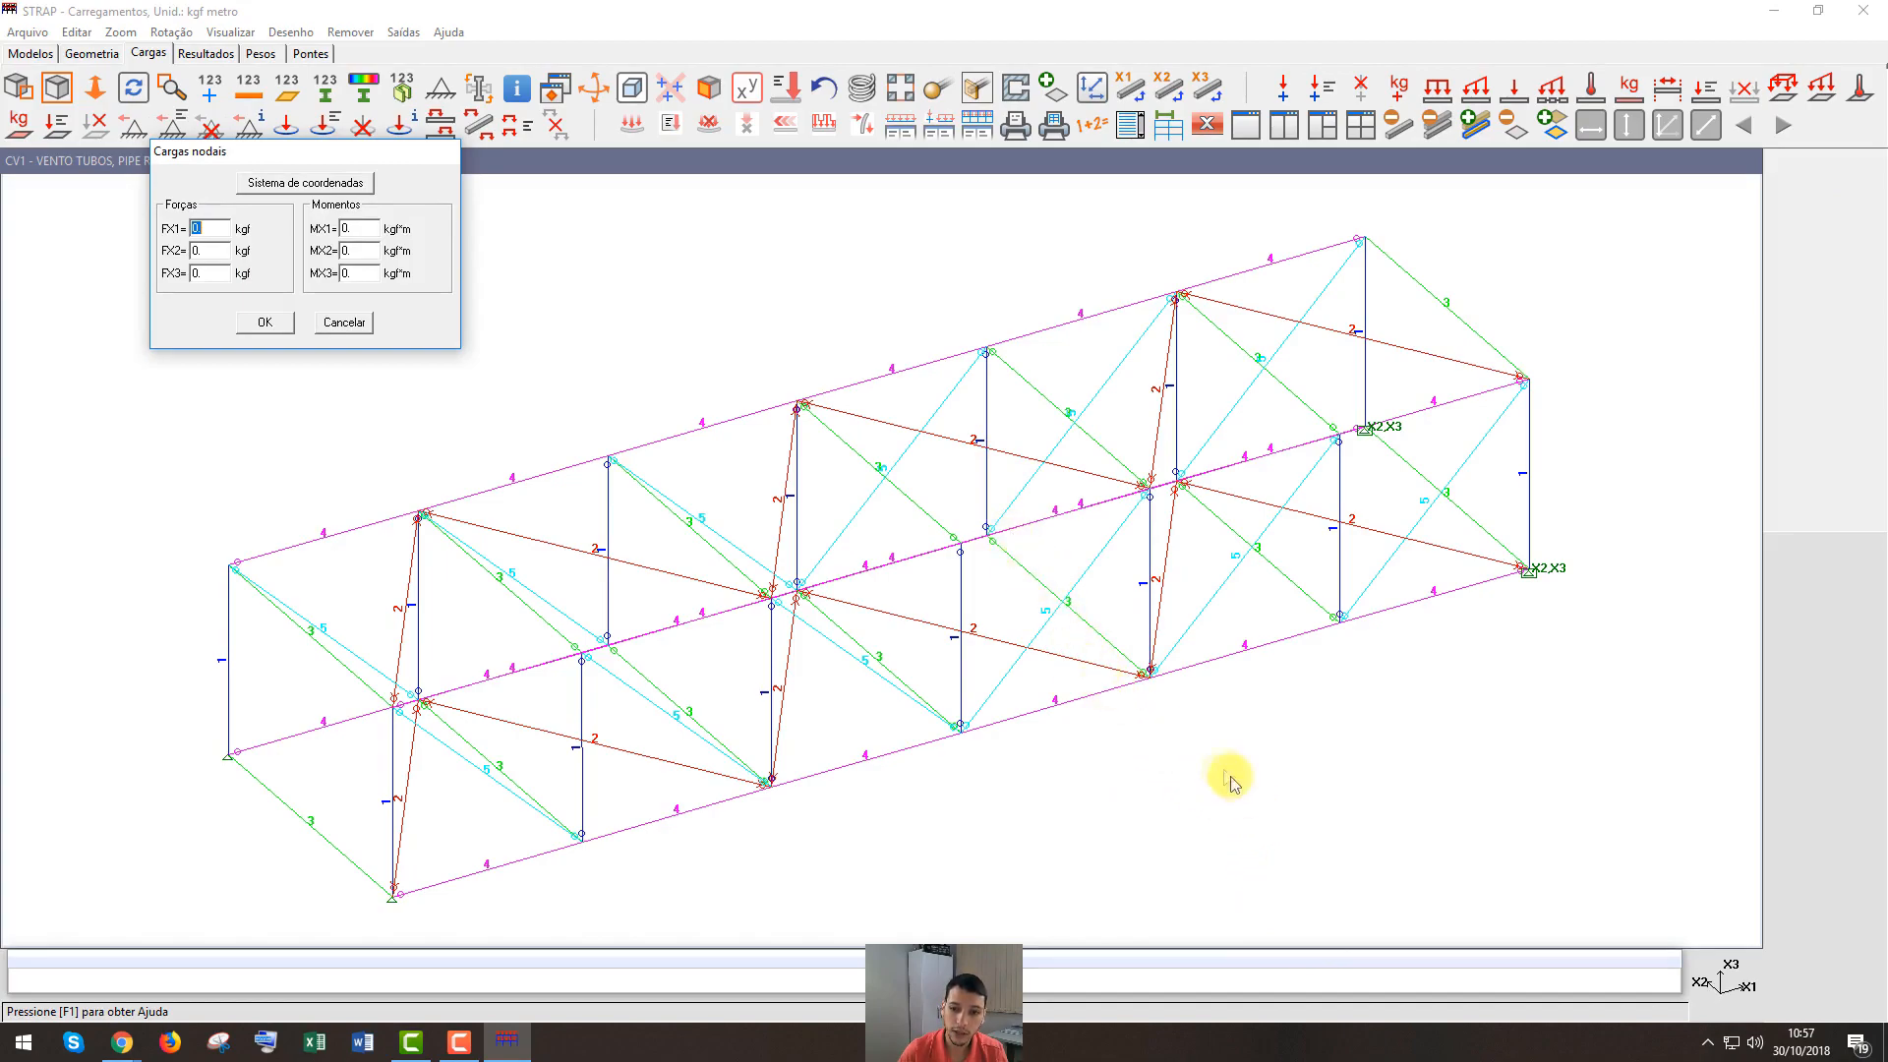
double_click(188, 251)
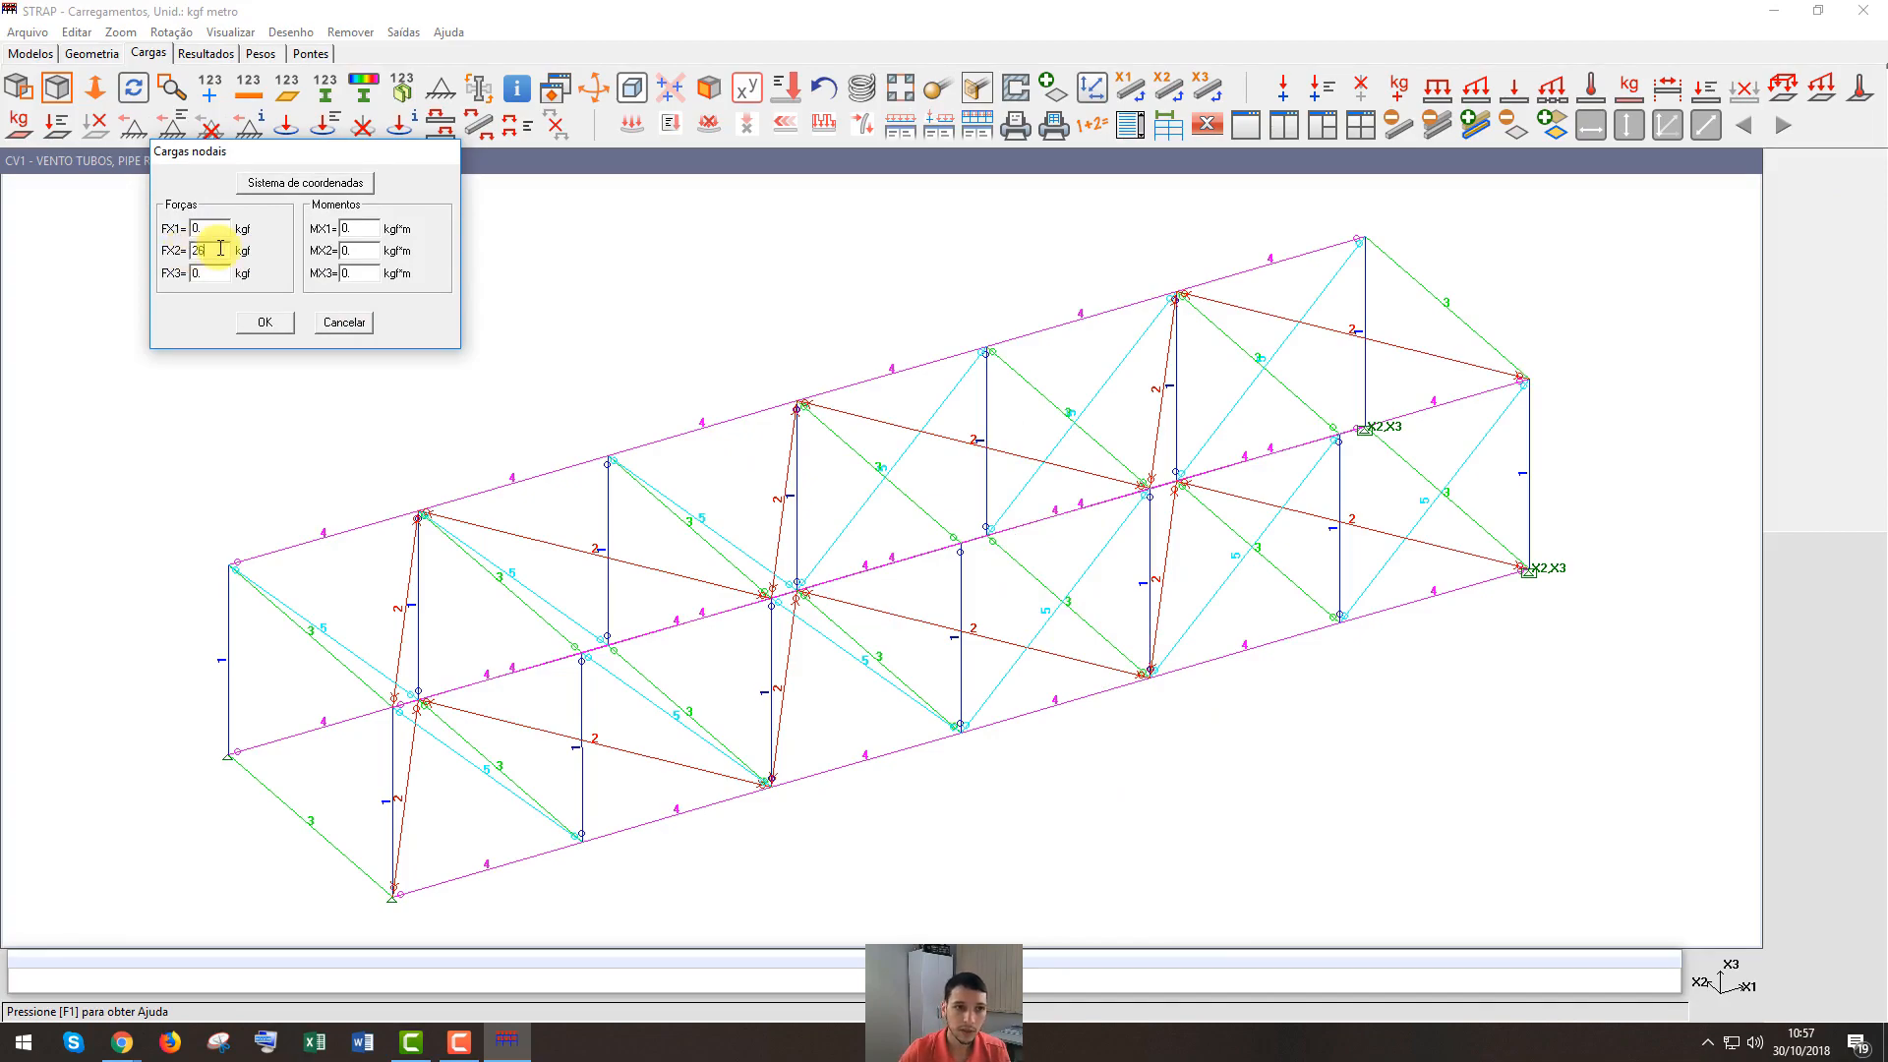
left_click(265, 324)
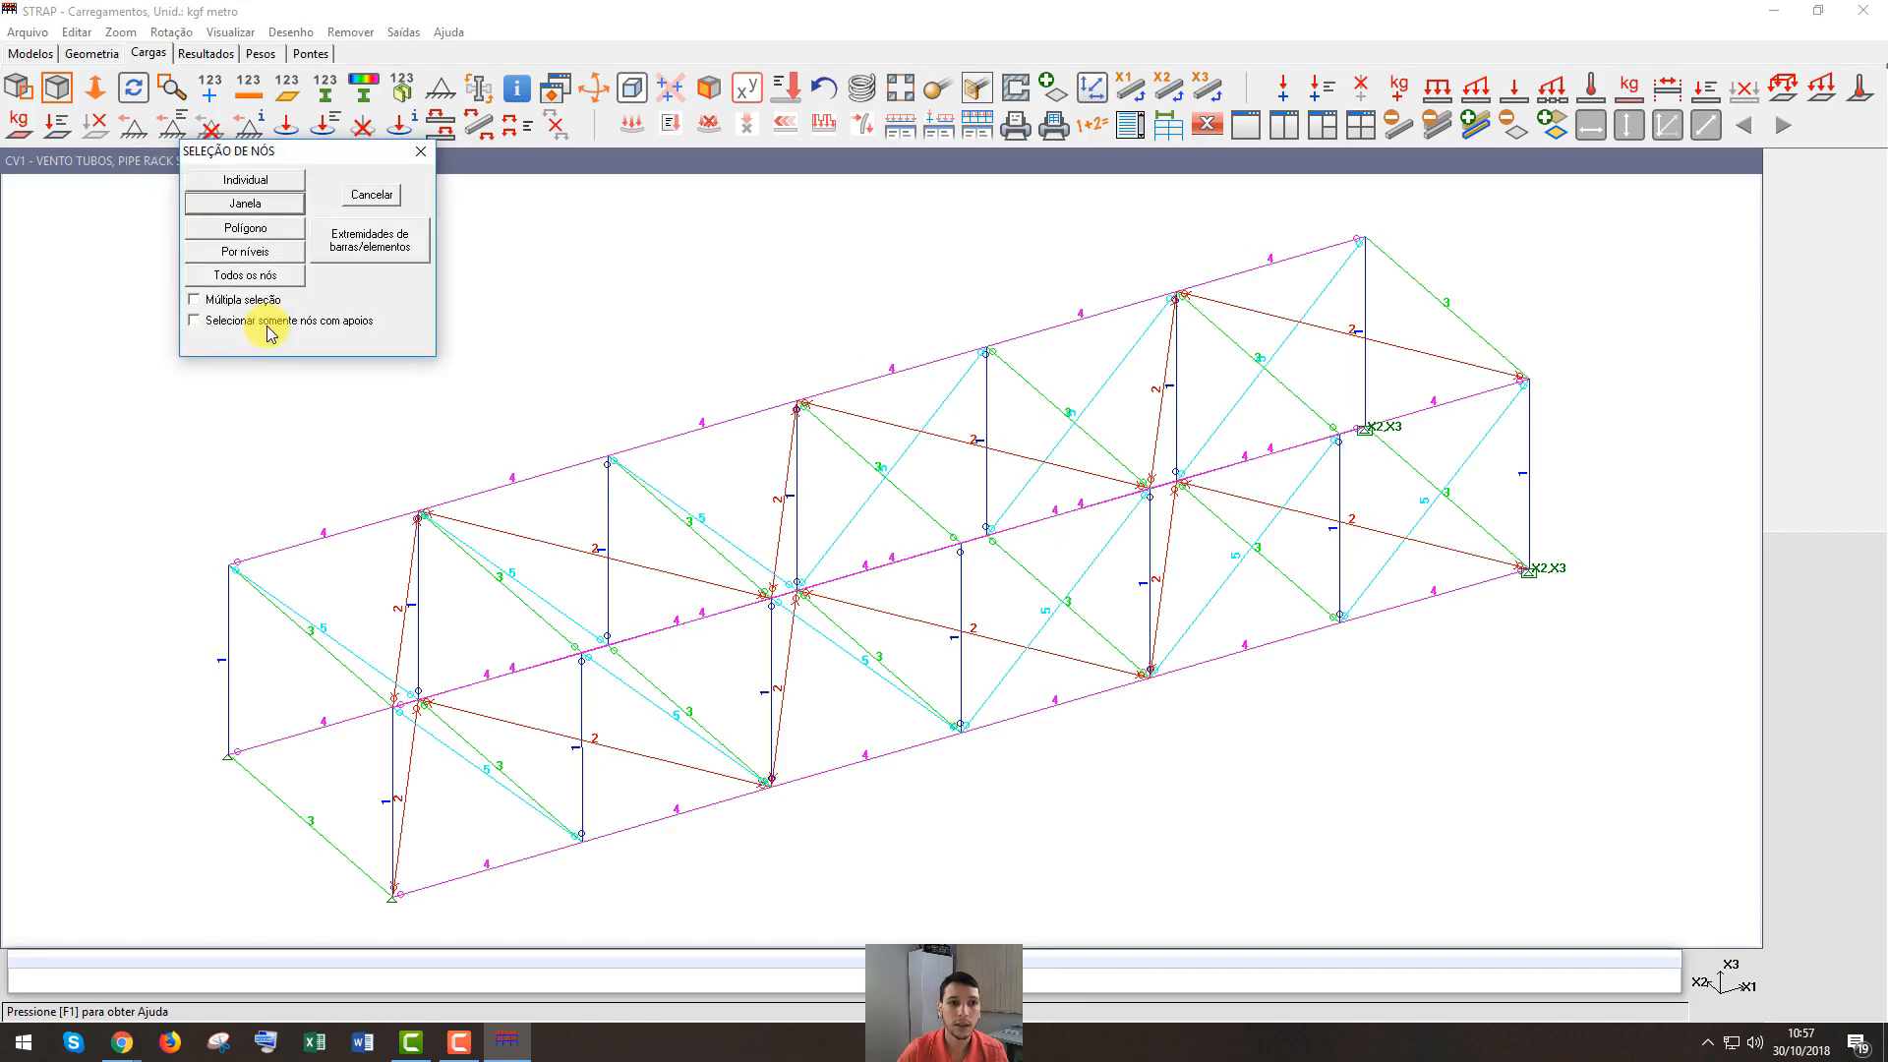
Apply the nodal load individually to the seven lower nodes of the front truss and finish the load case
left_click(244, 179)
left_click(392, 896)
left_click(582, 845)
left_click(772, 789)
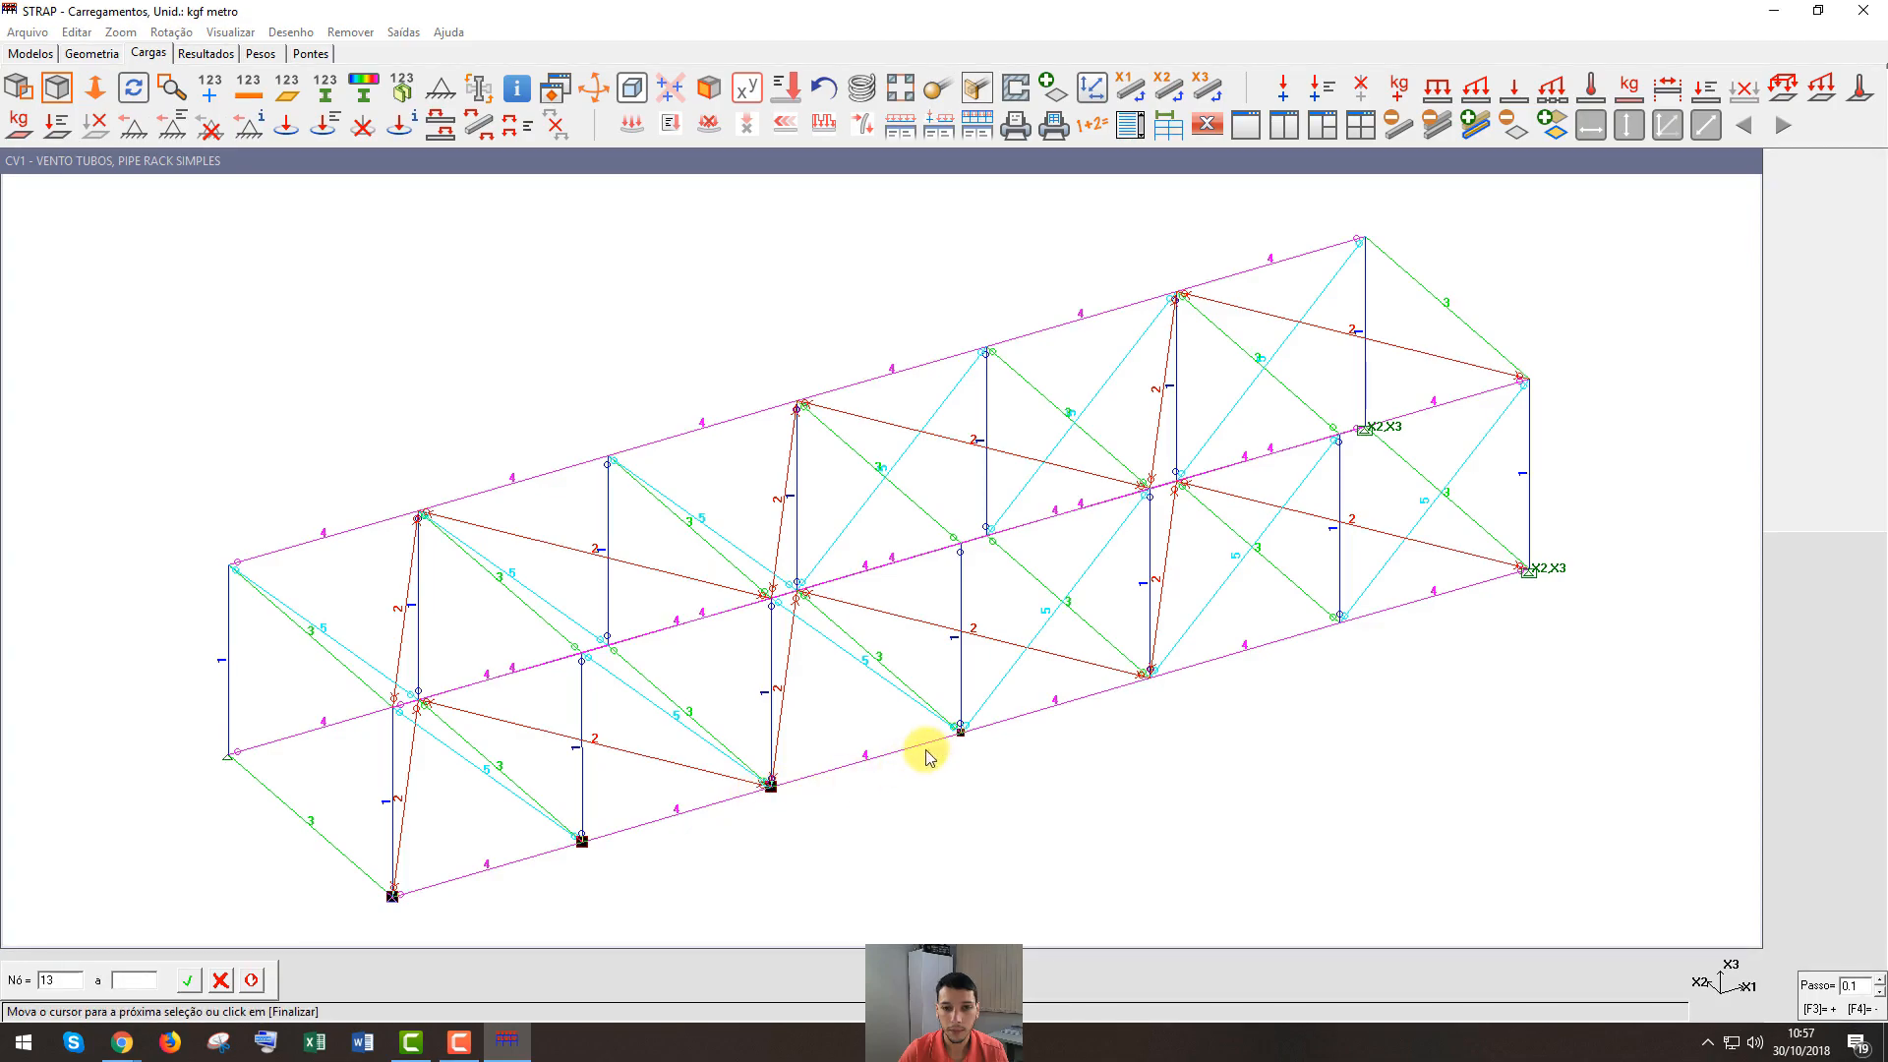
left_click(1149, 674)
left_click(1339, 620)
double_click(1529, 568)
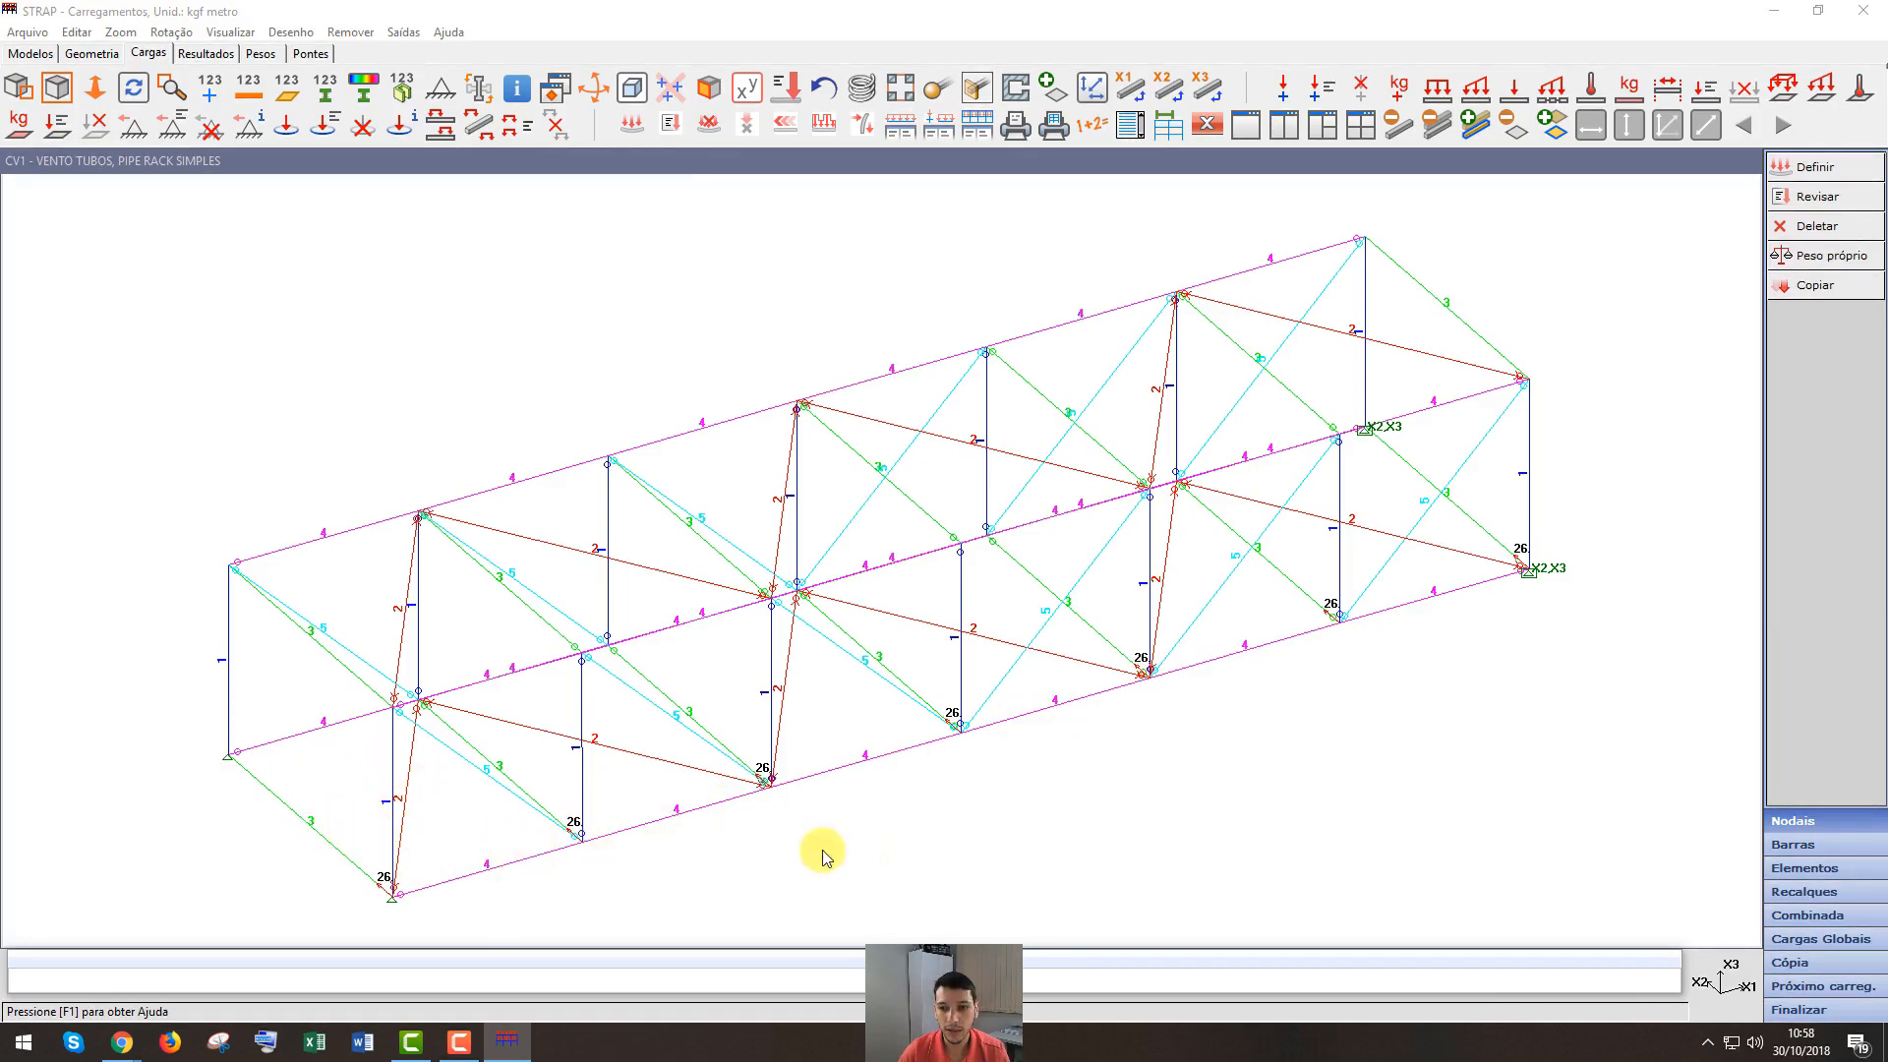
left_click(1797, 1010)
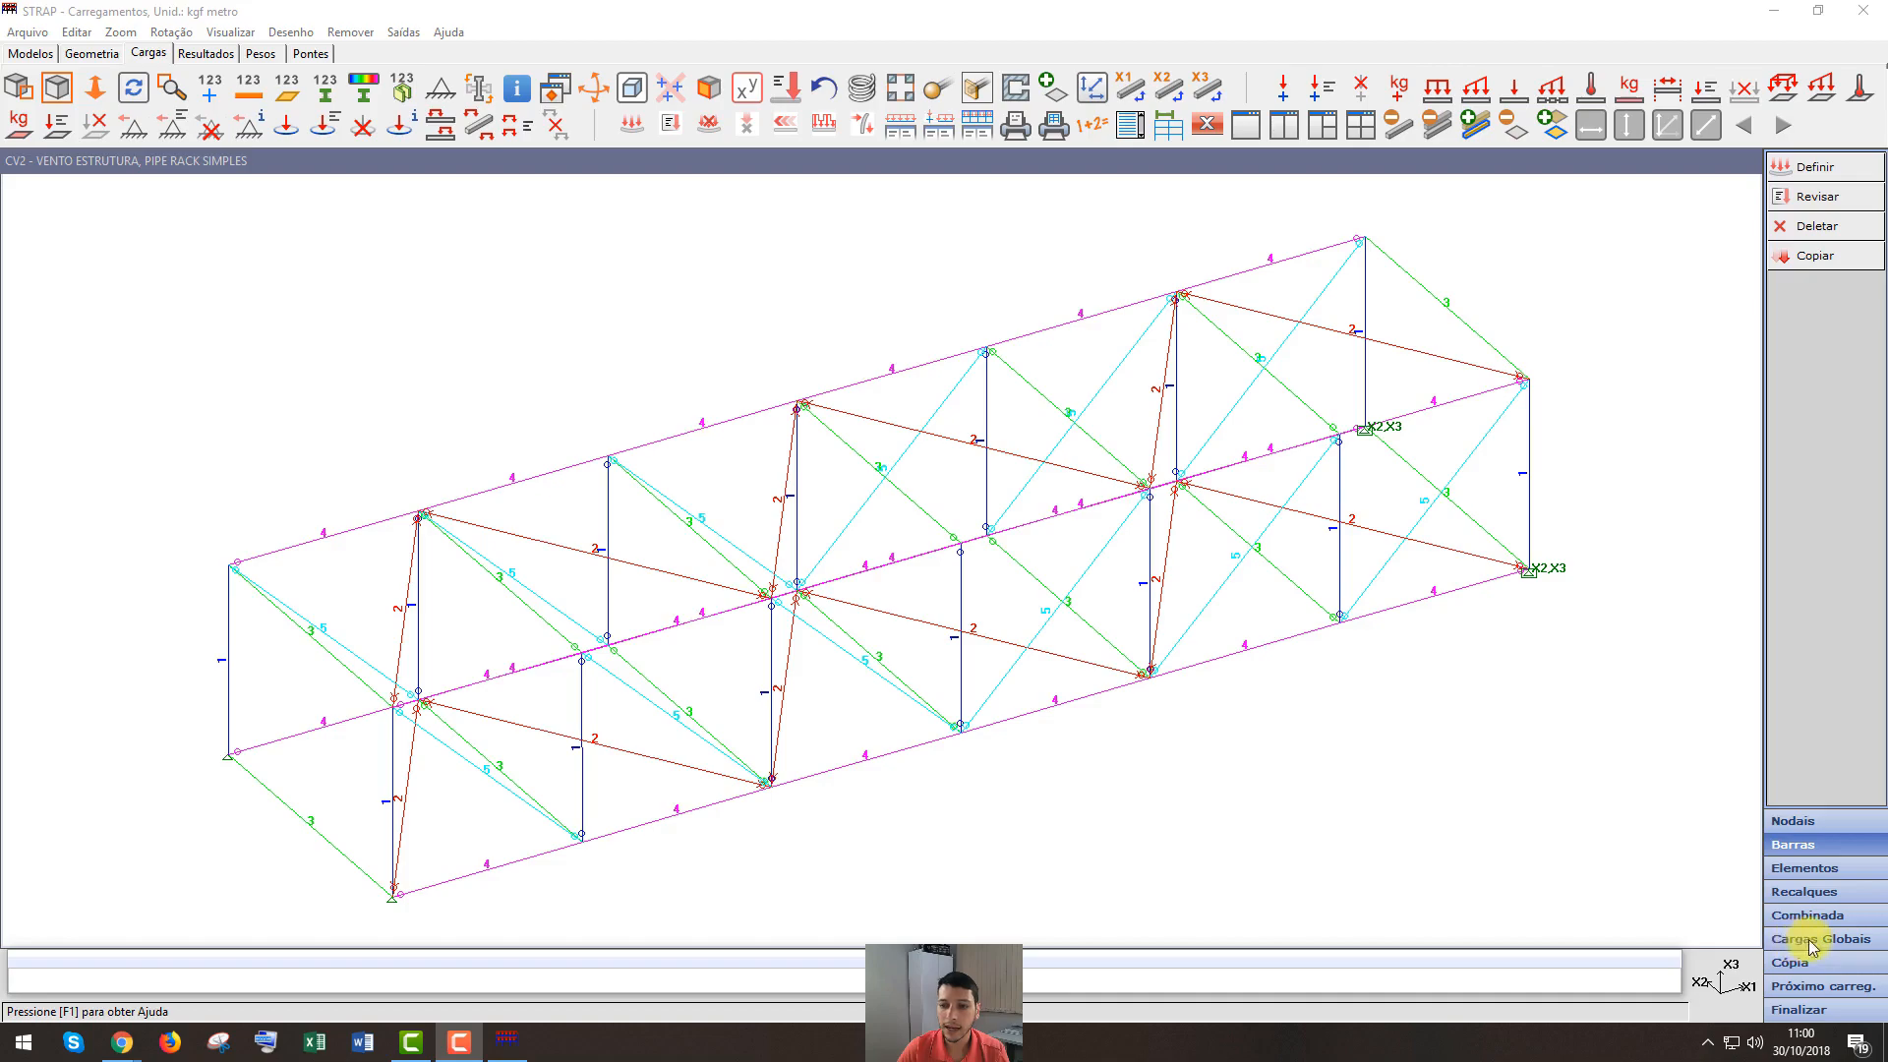
Define a global area load of 200 in direction Global X2, applied to bars, for the CV2 - VENTO ESTRUTURA case
left_click(1845, 942)
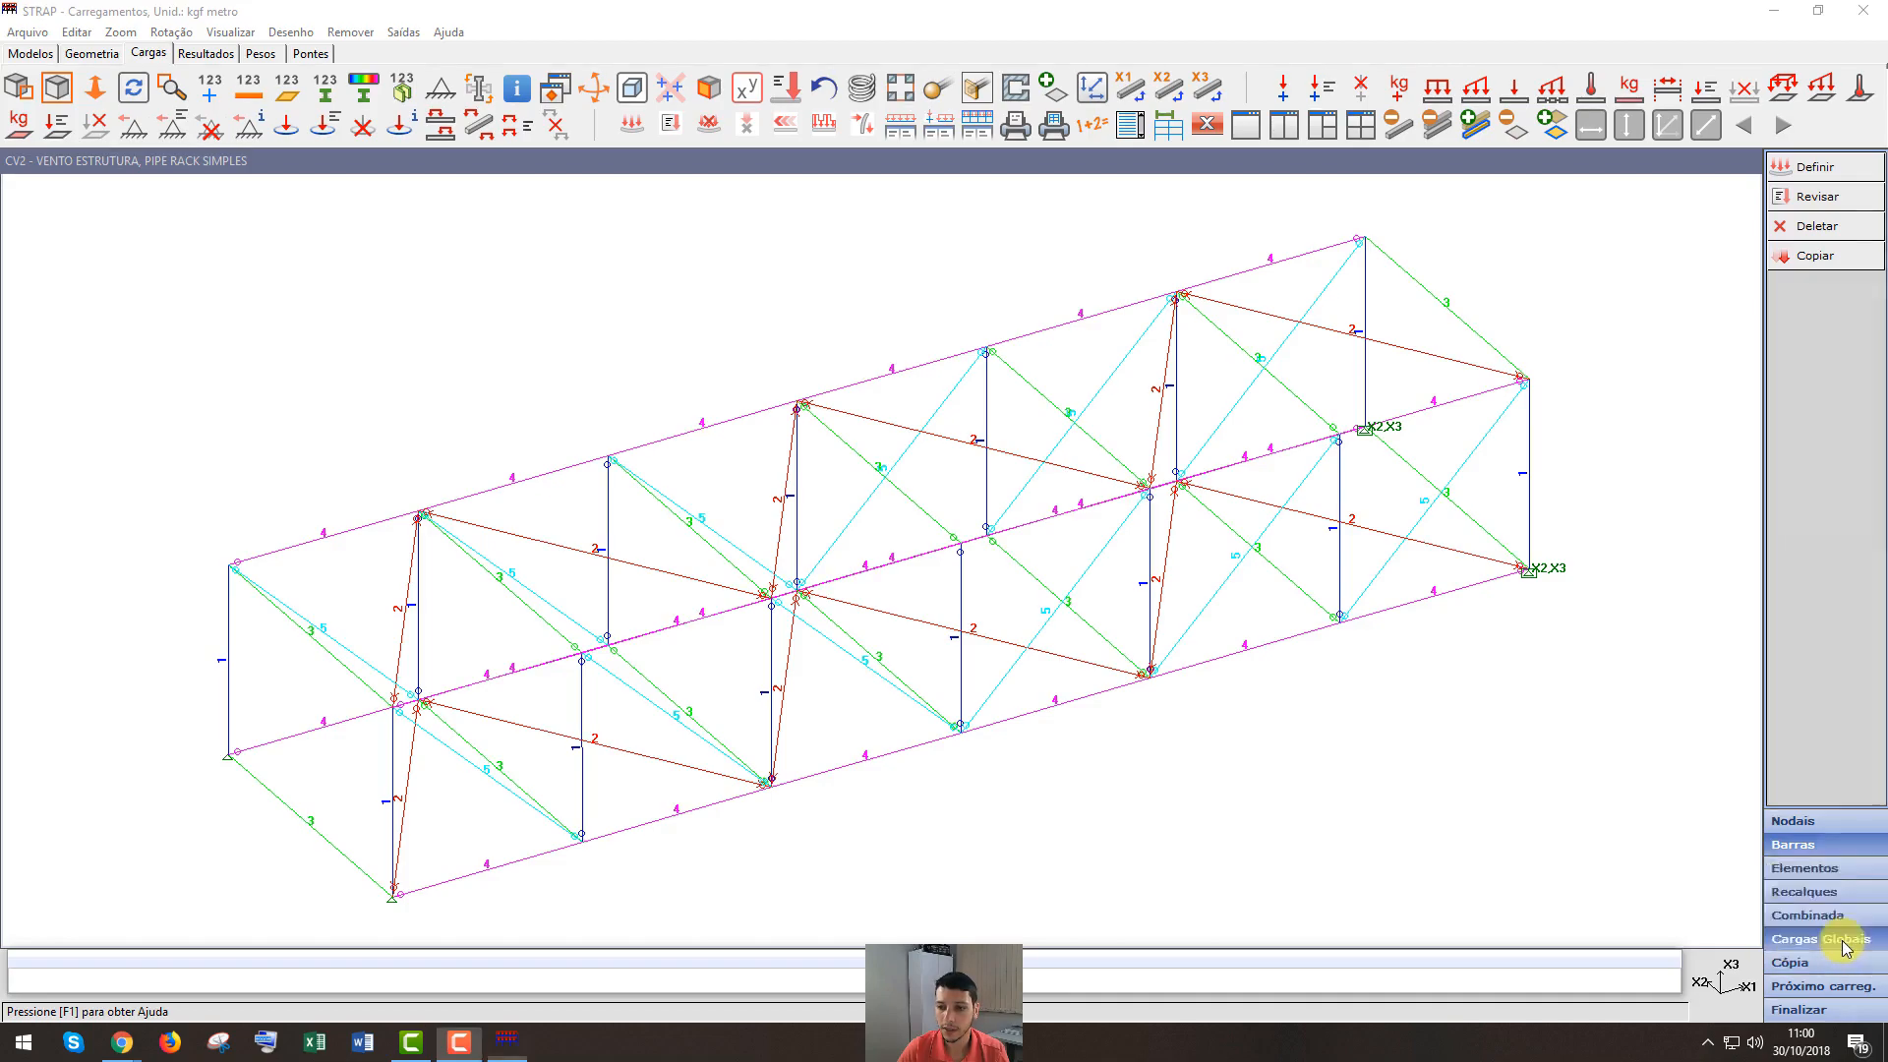
left_click(1814, 169)
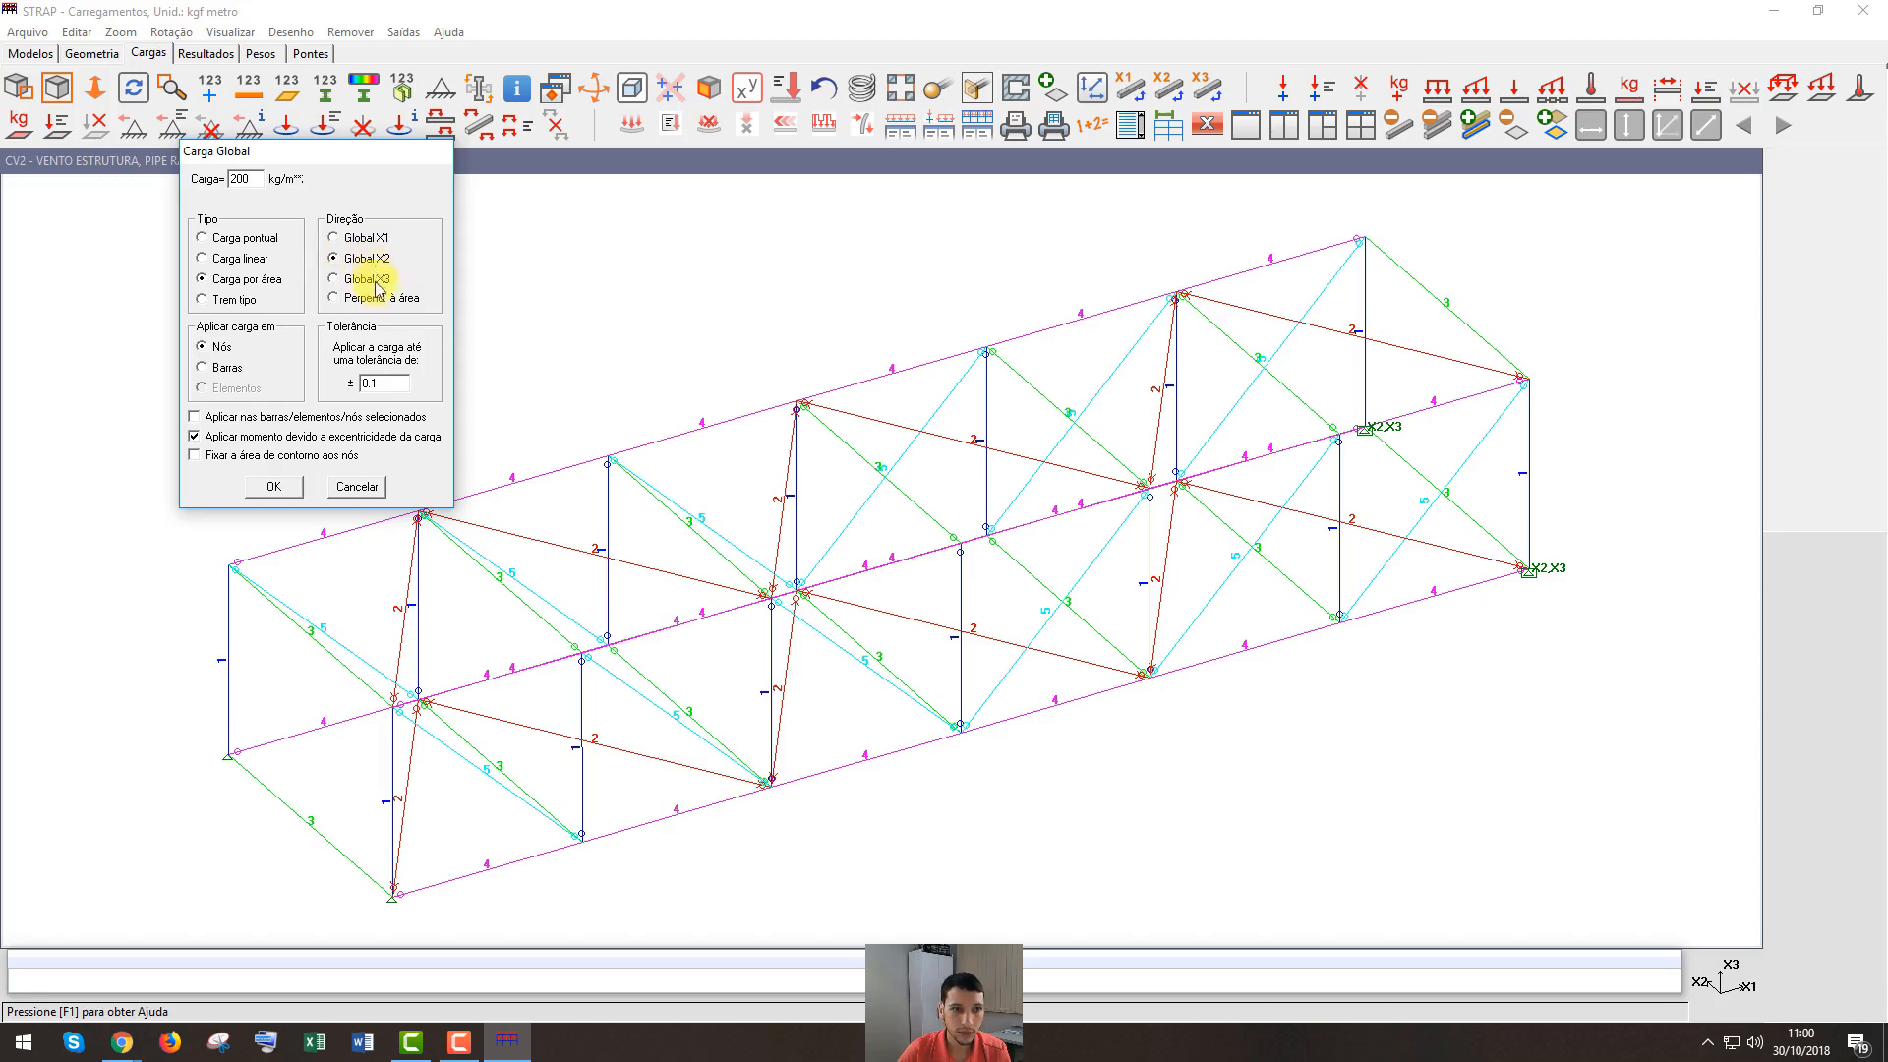
left_click(203, 368)
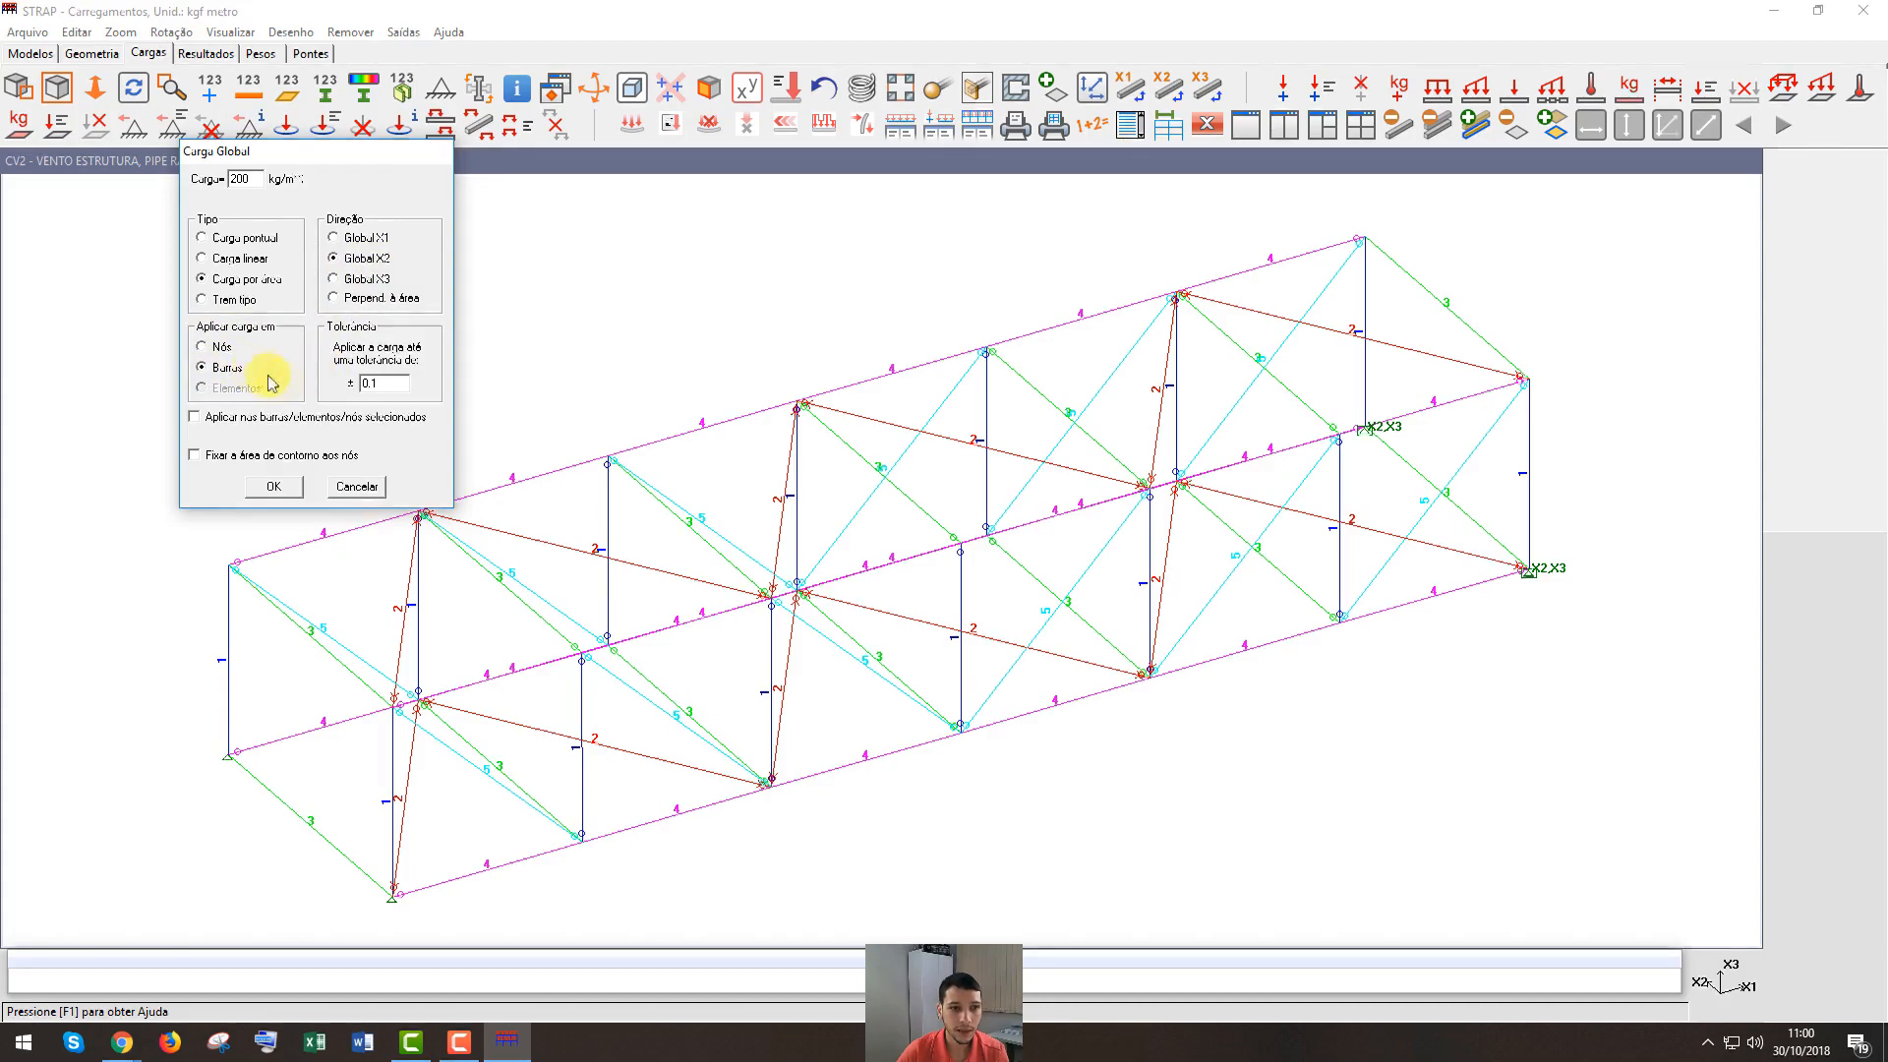
left_click(276, 487)
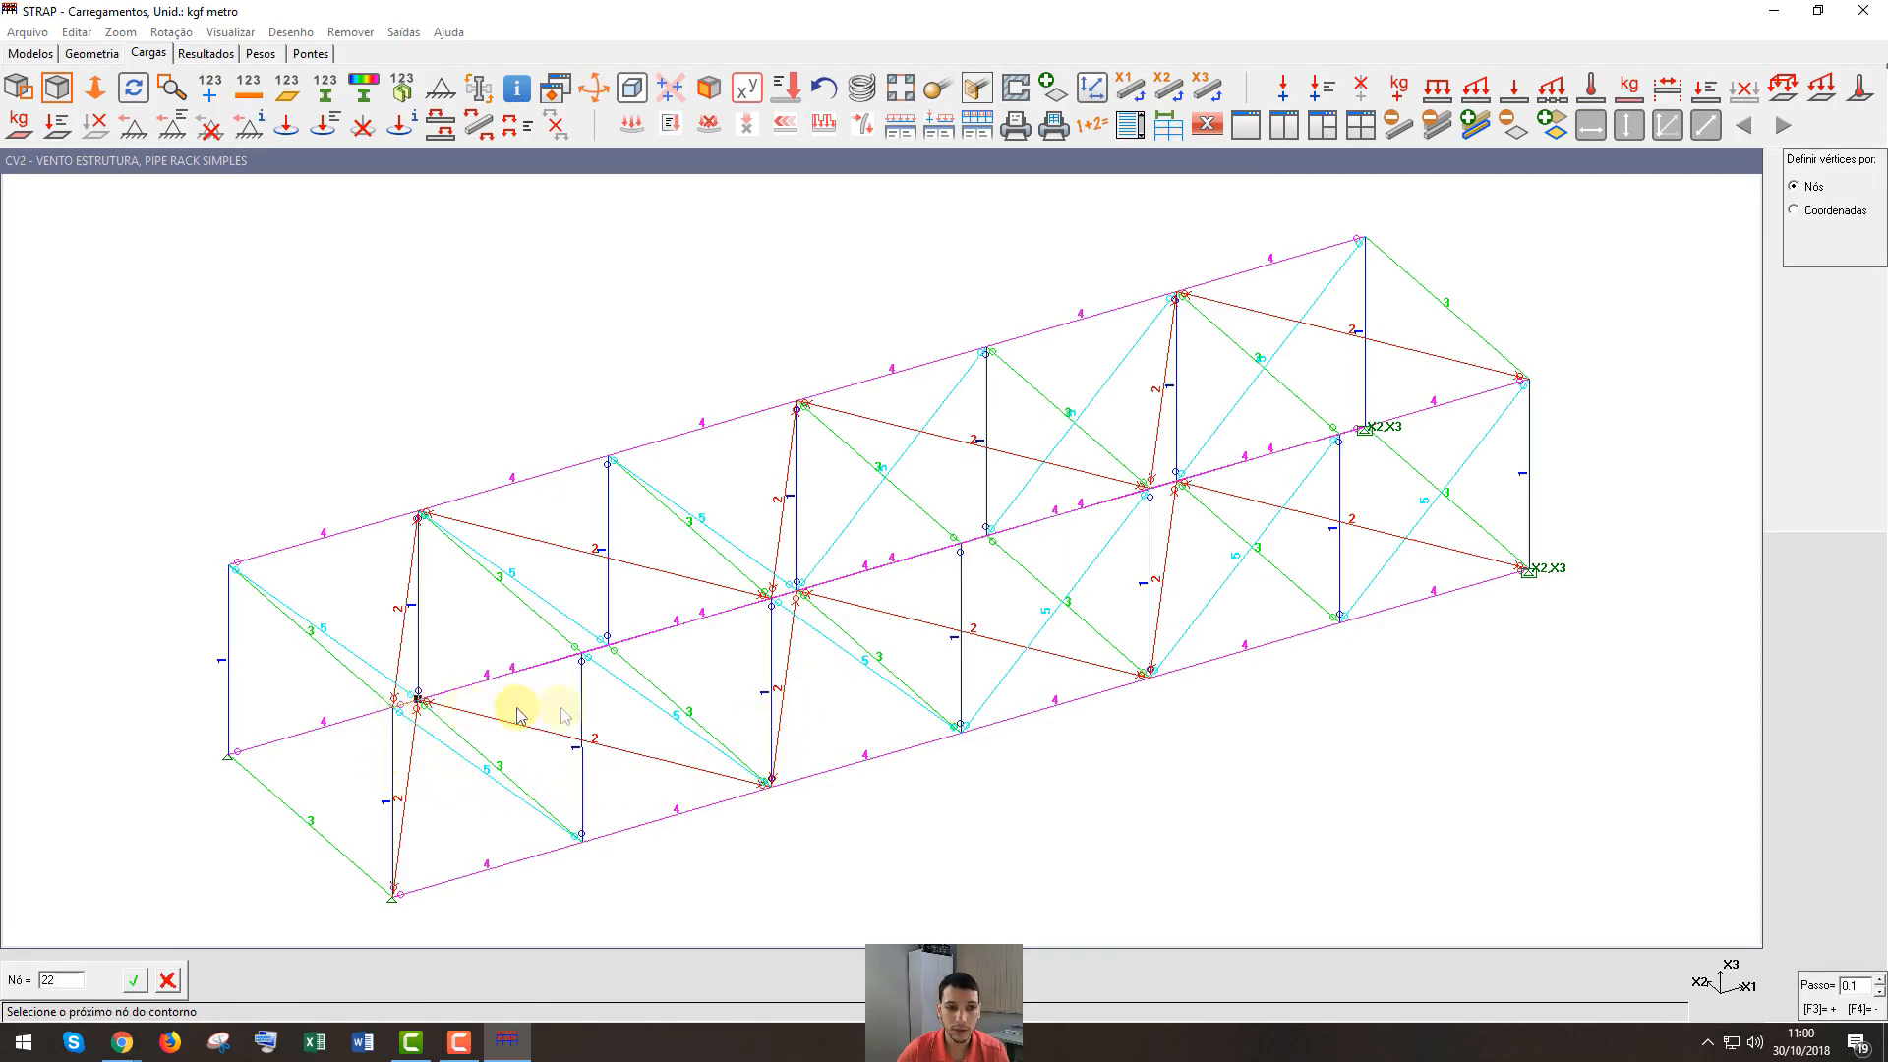
Outline the front truss face by its corner nodes as the loaded area and finish the load case
left_click(1524, 387)
left_click(1529, 569)
left_click(394, 891)
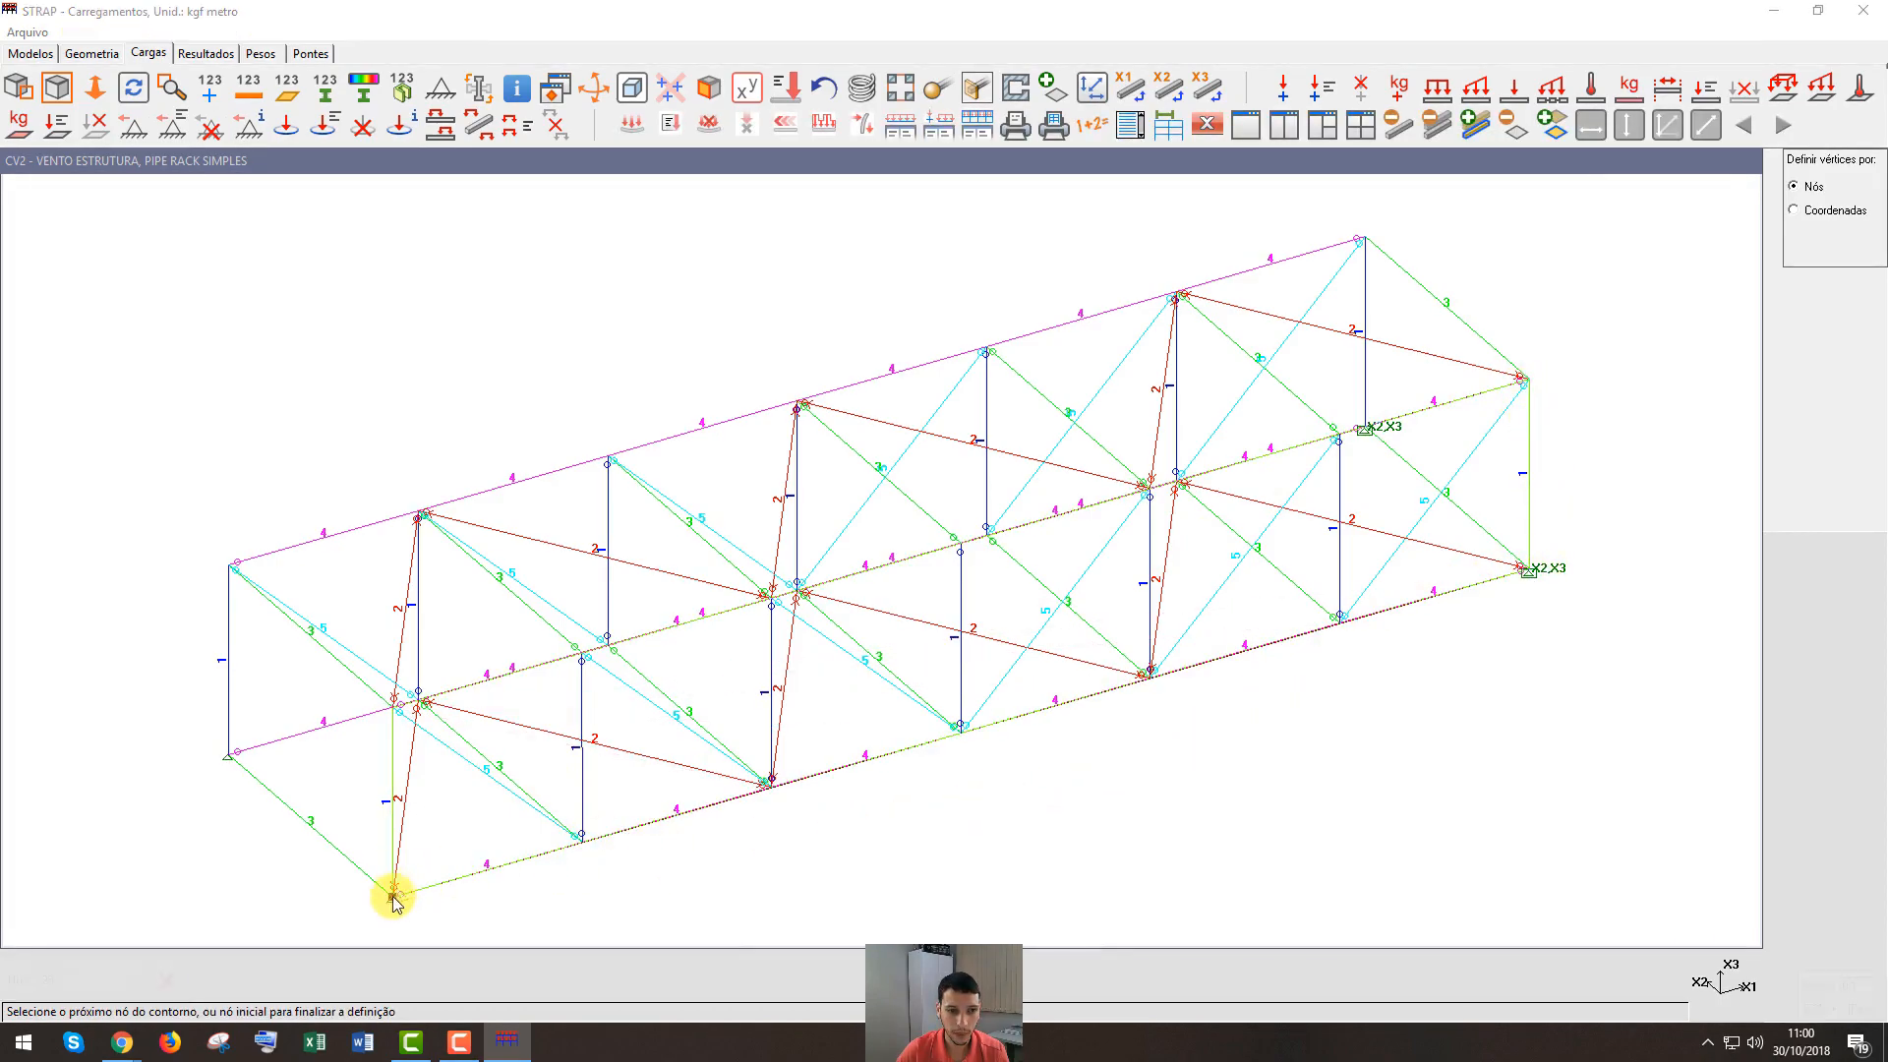
left_click(400, 704)
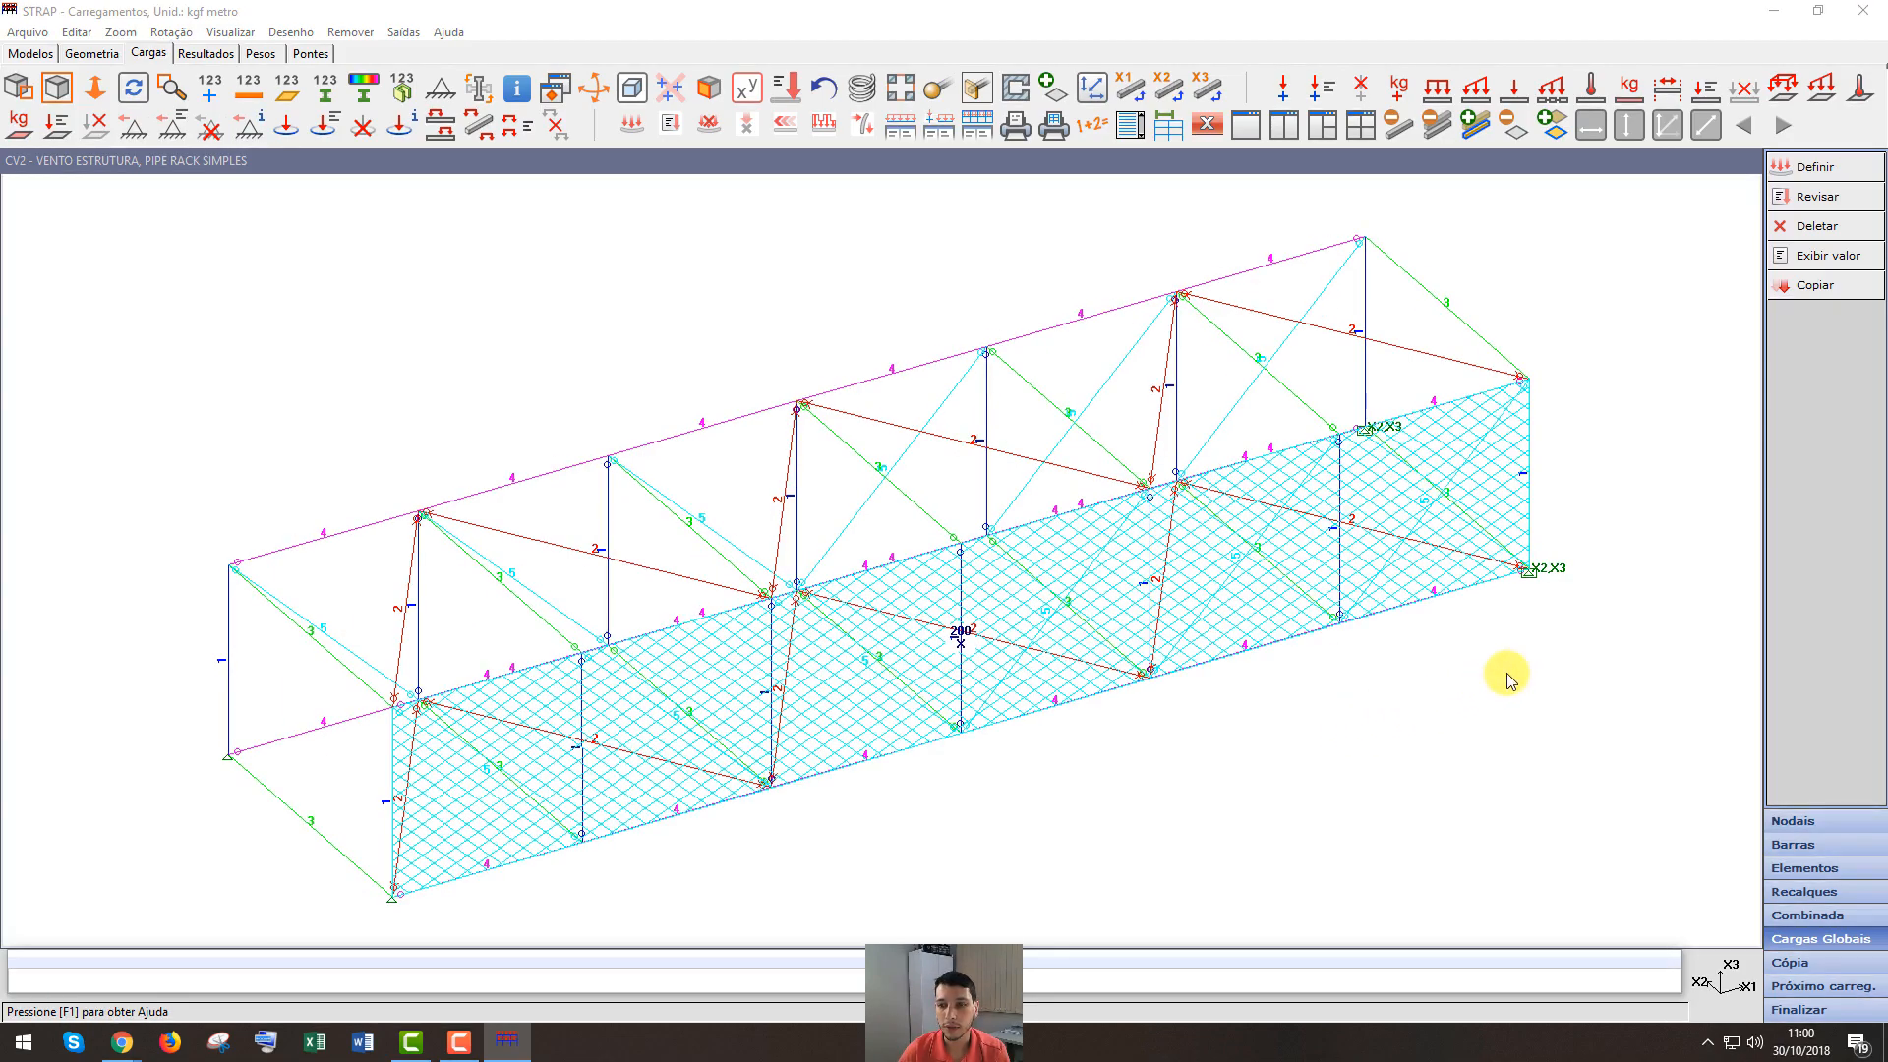
left_click(1799, 1009)
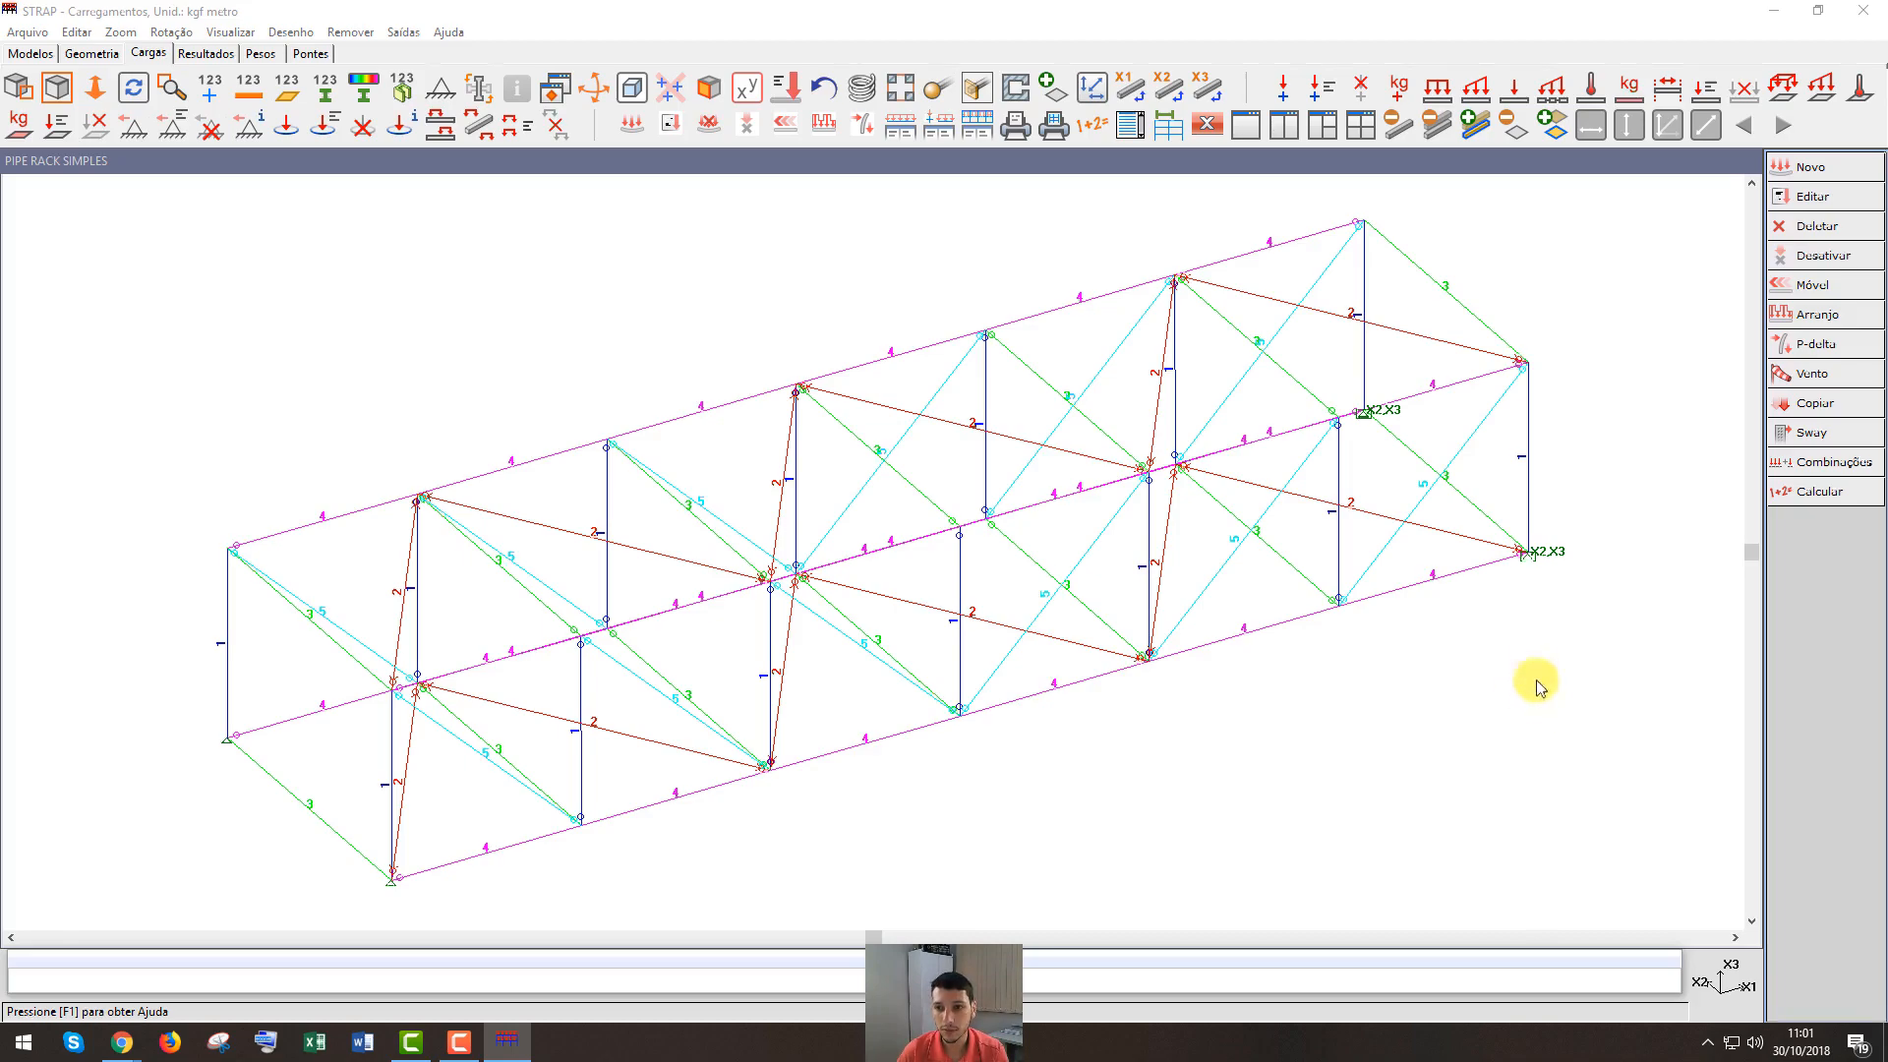
Calculate the model with the Normal method, without saving the stiffness matrix
left_click(1817, 498)
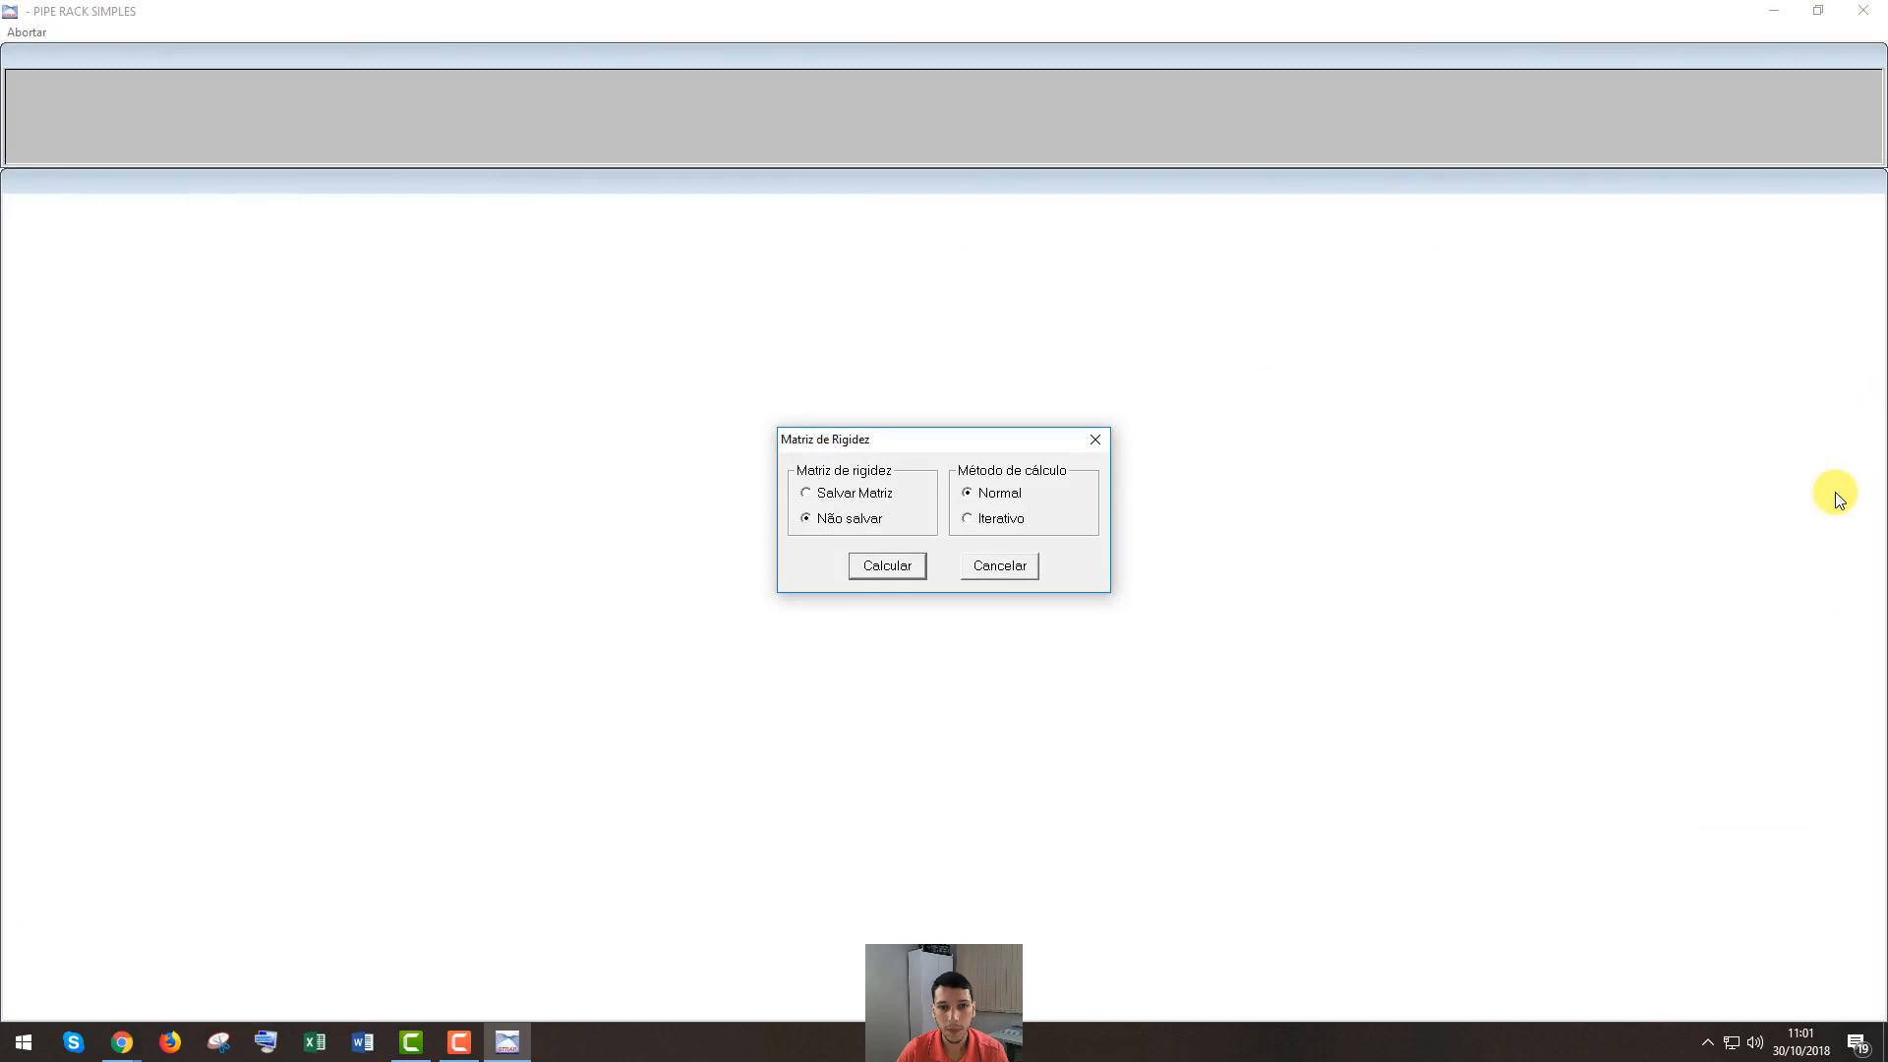
left_click(885, 565)
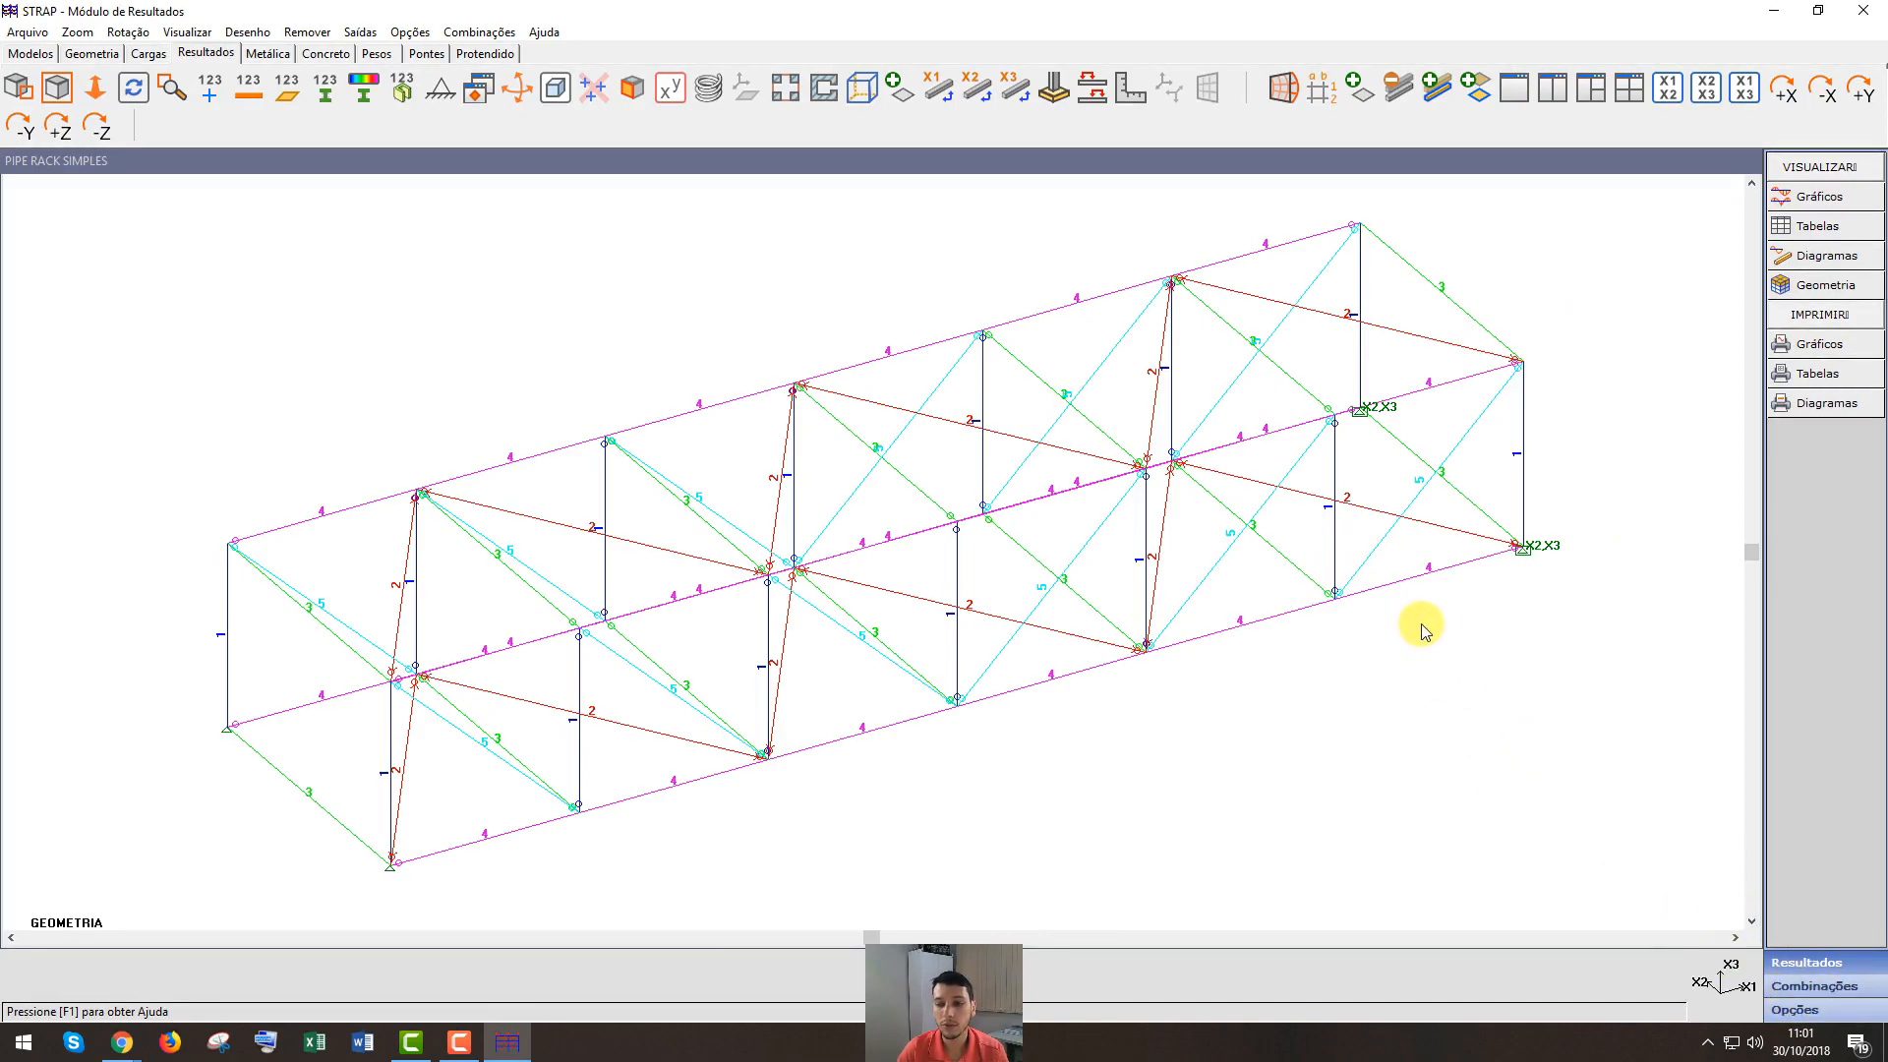
Set the CP2 - TUBOS factor to 1.35 in load combinations 1 and 2
left_click(1828, 991)
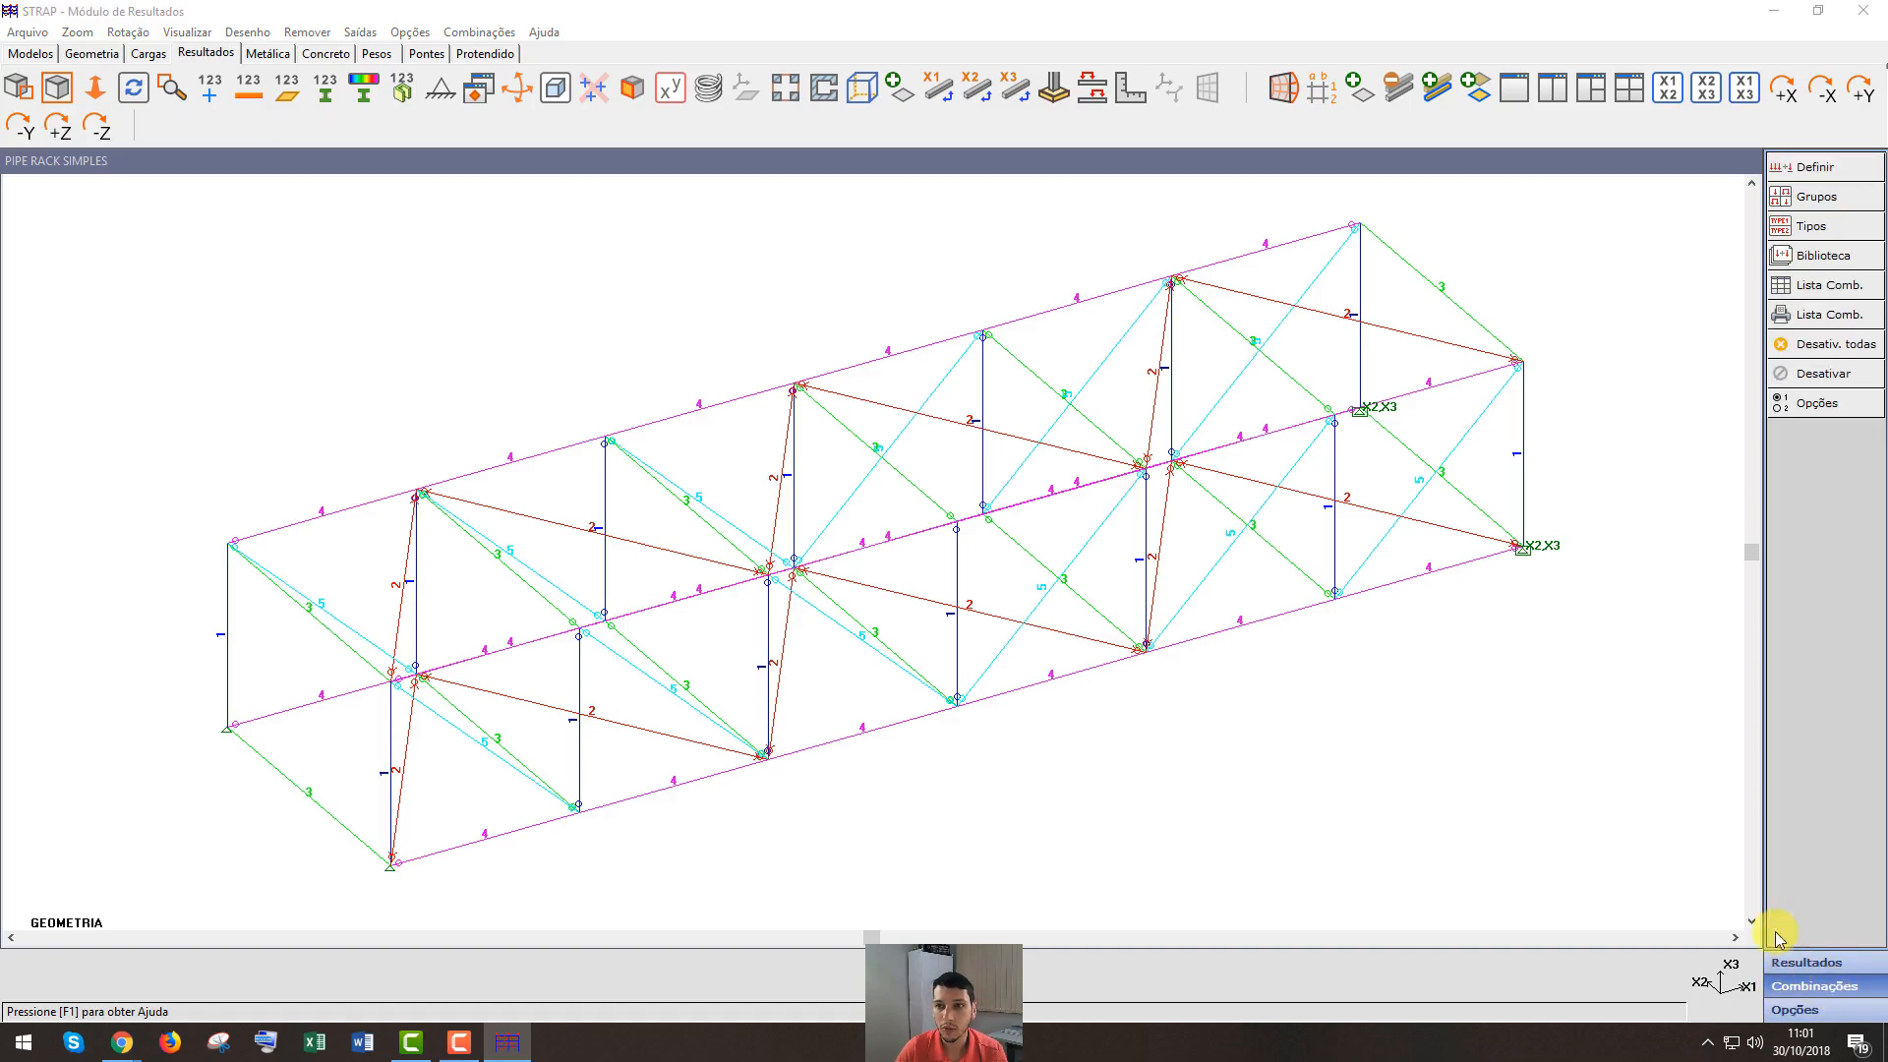
left_click(1824, 168)
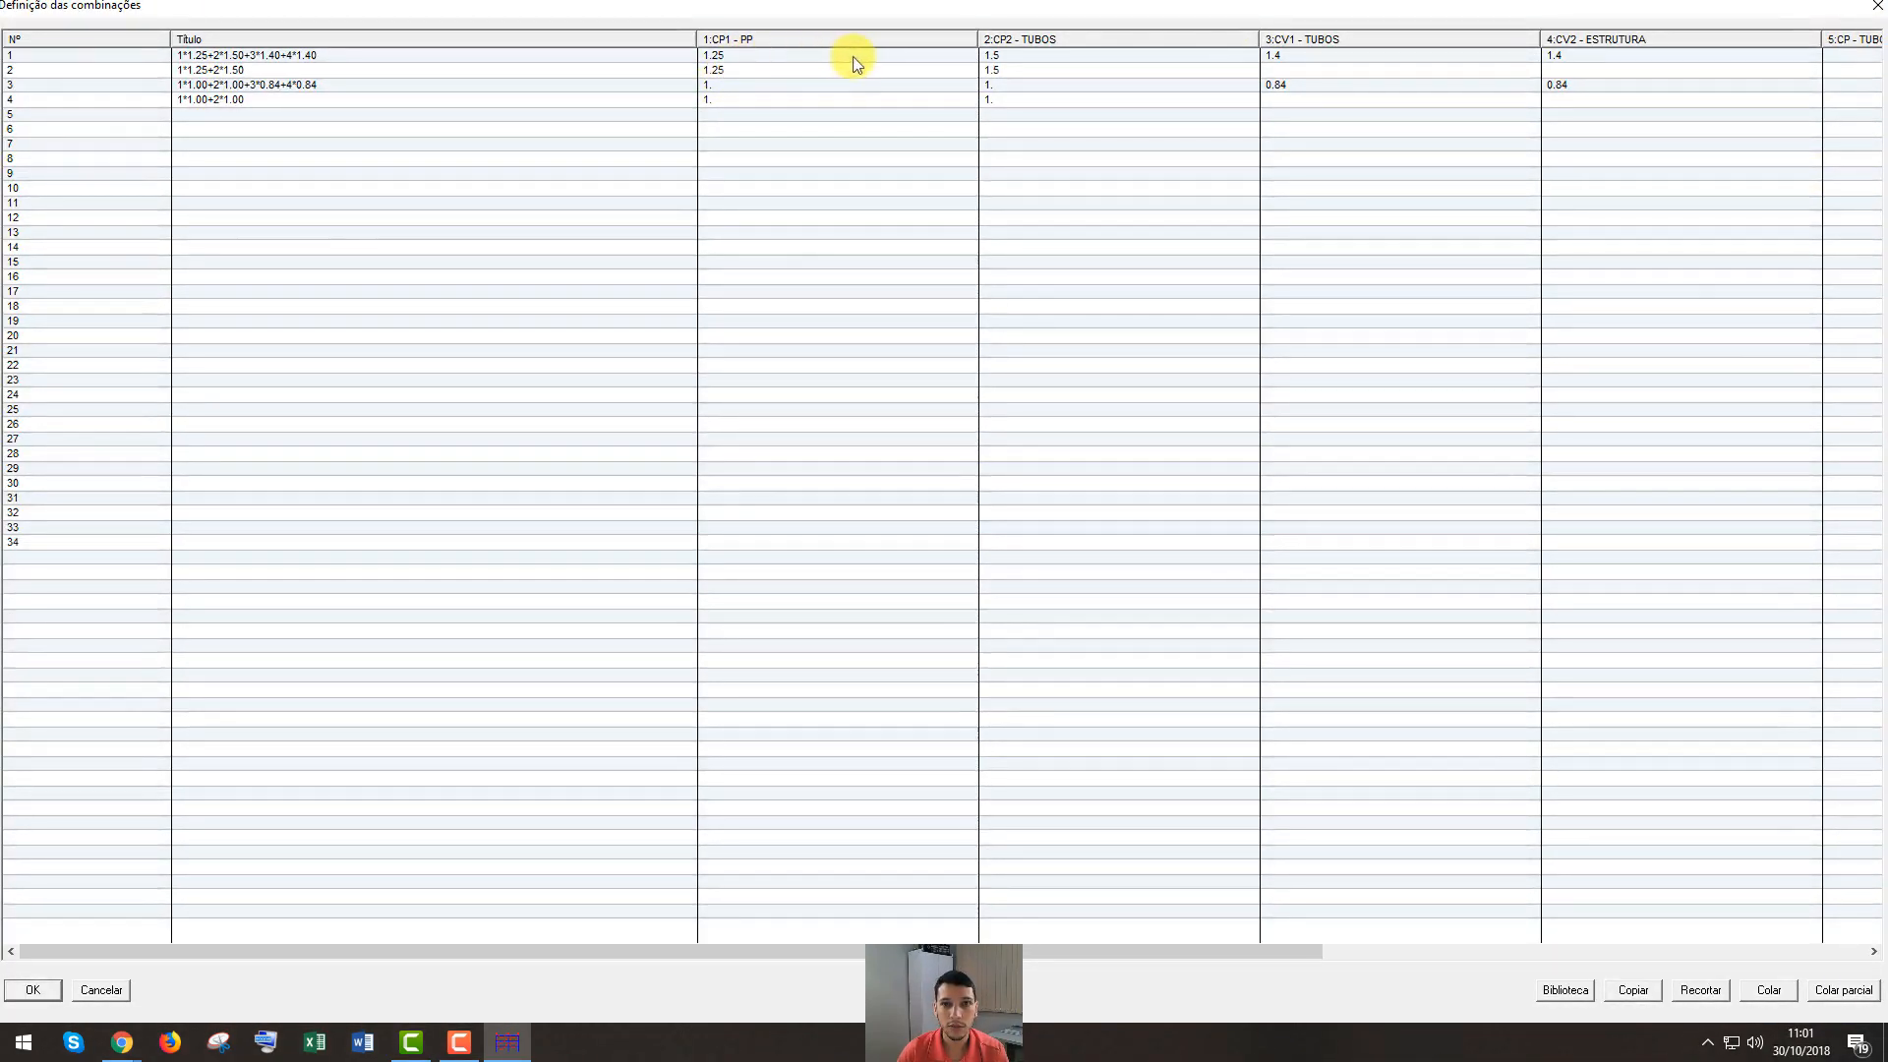
left_click(1020, 56)
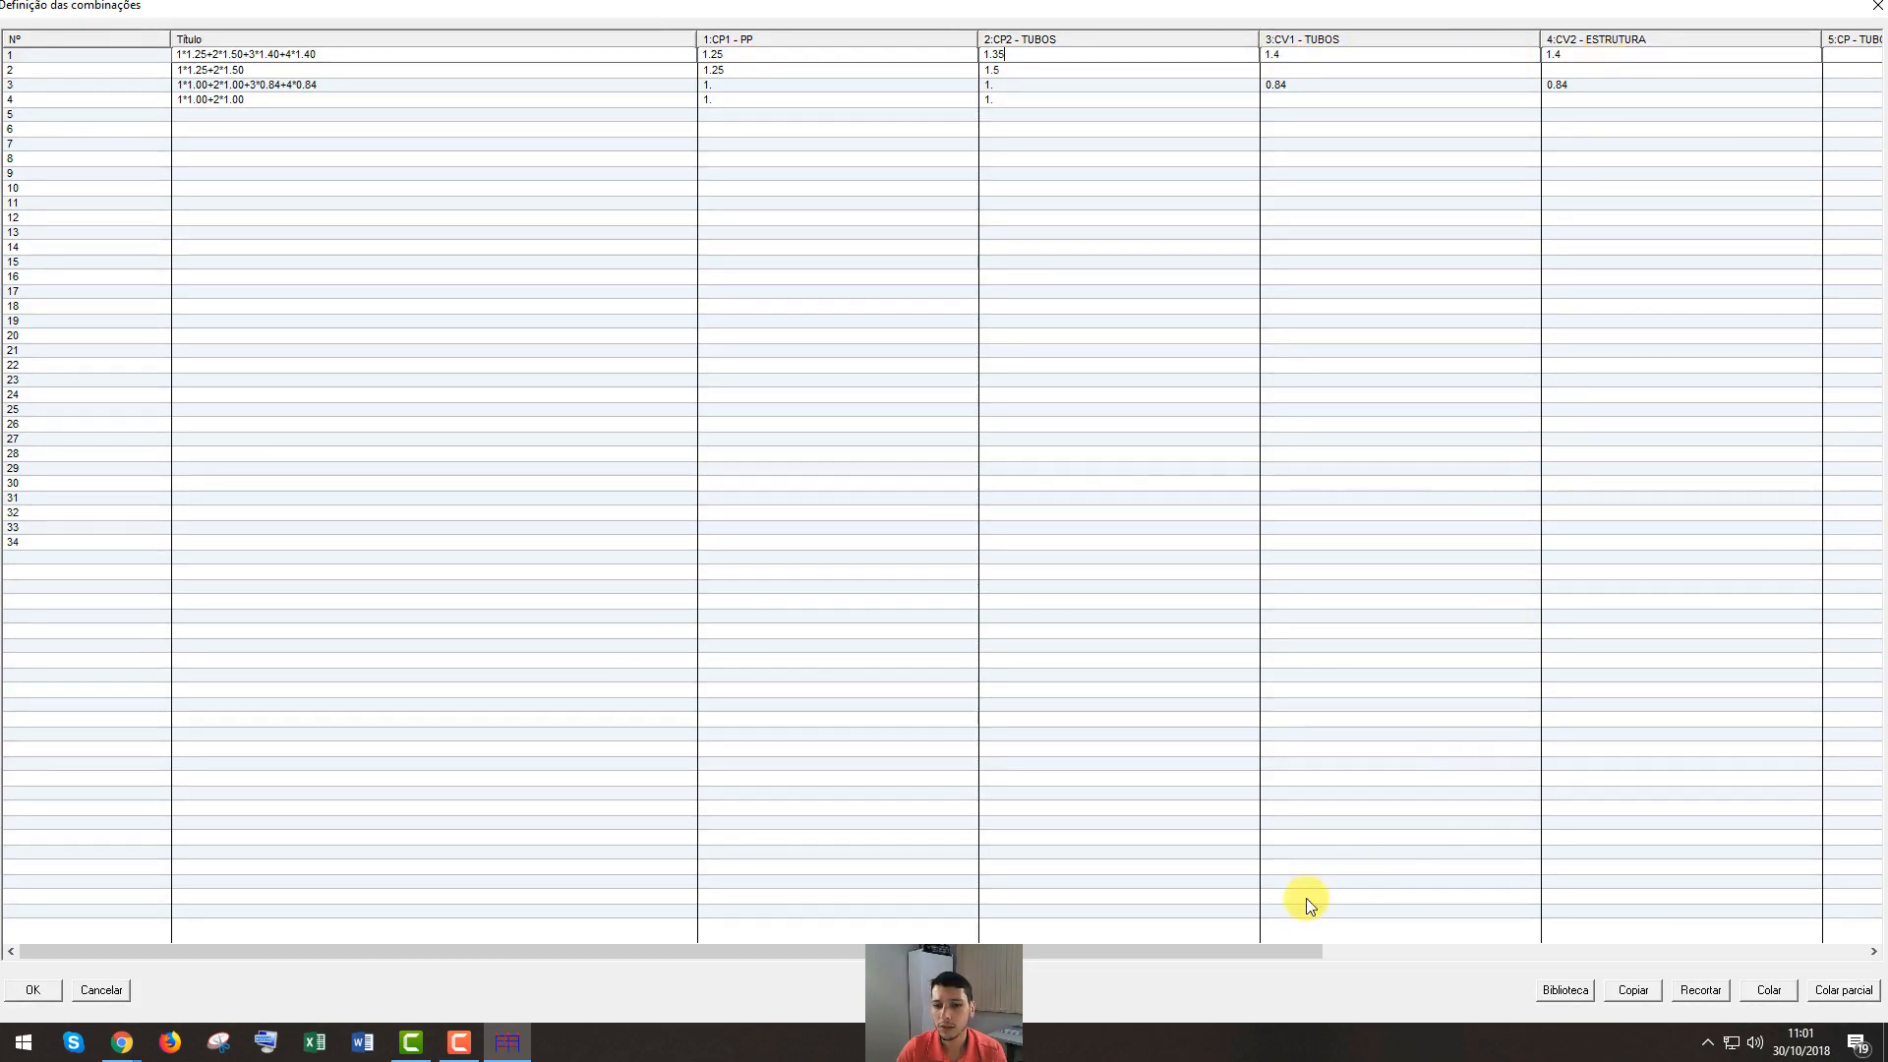
mouse_move(1299, 956)
left_mouse_down()
mouse_move(1374, 956)
mouse_move(1288, 952)
left_mouse_up()
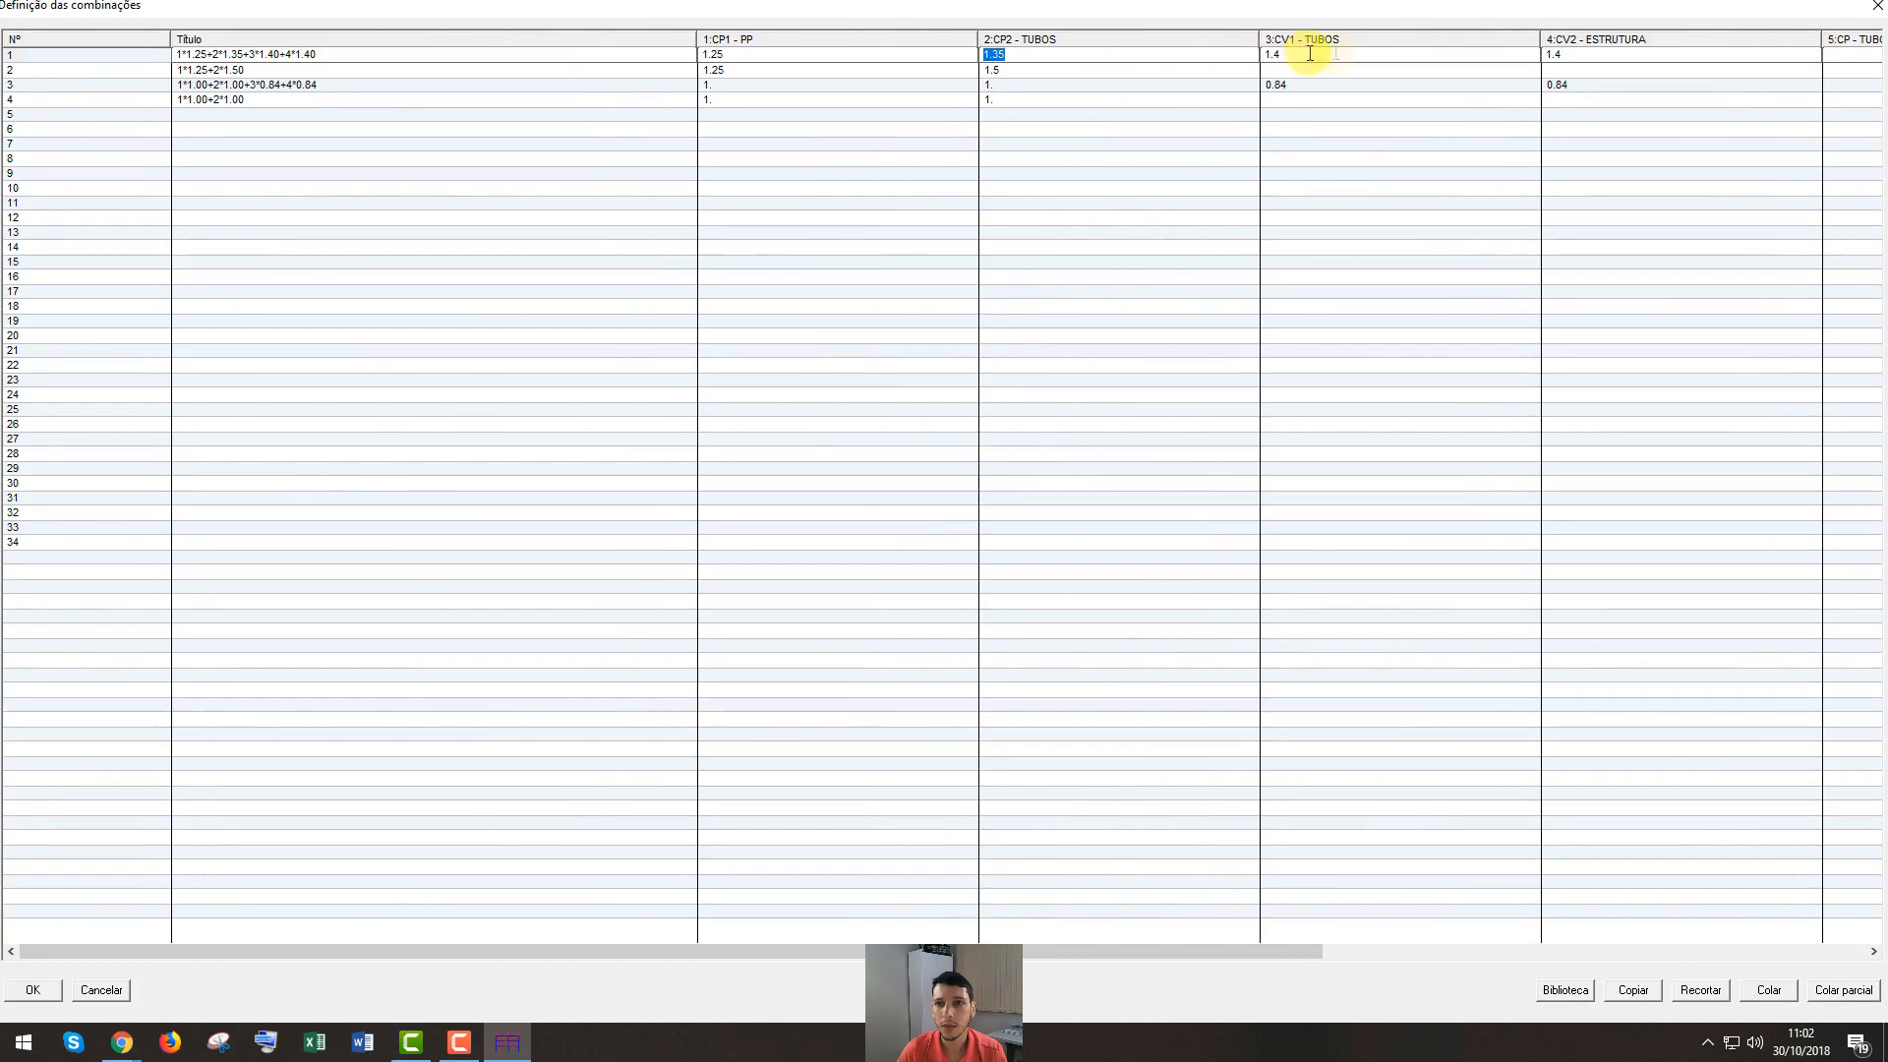
left_click(1024, 69)
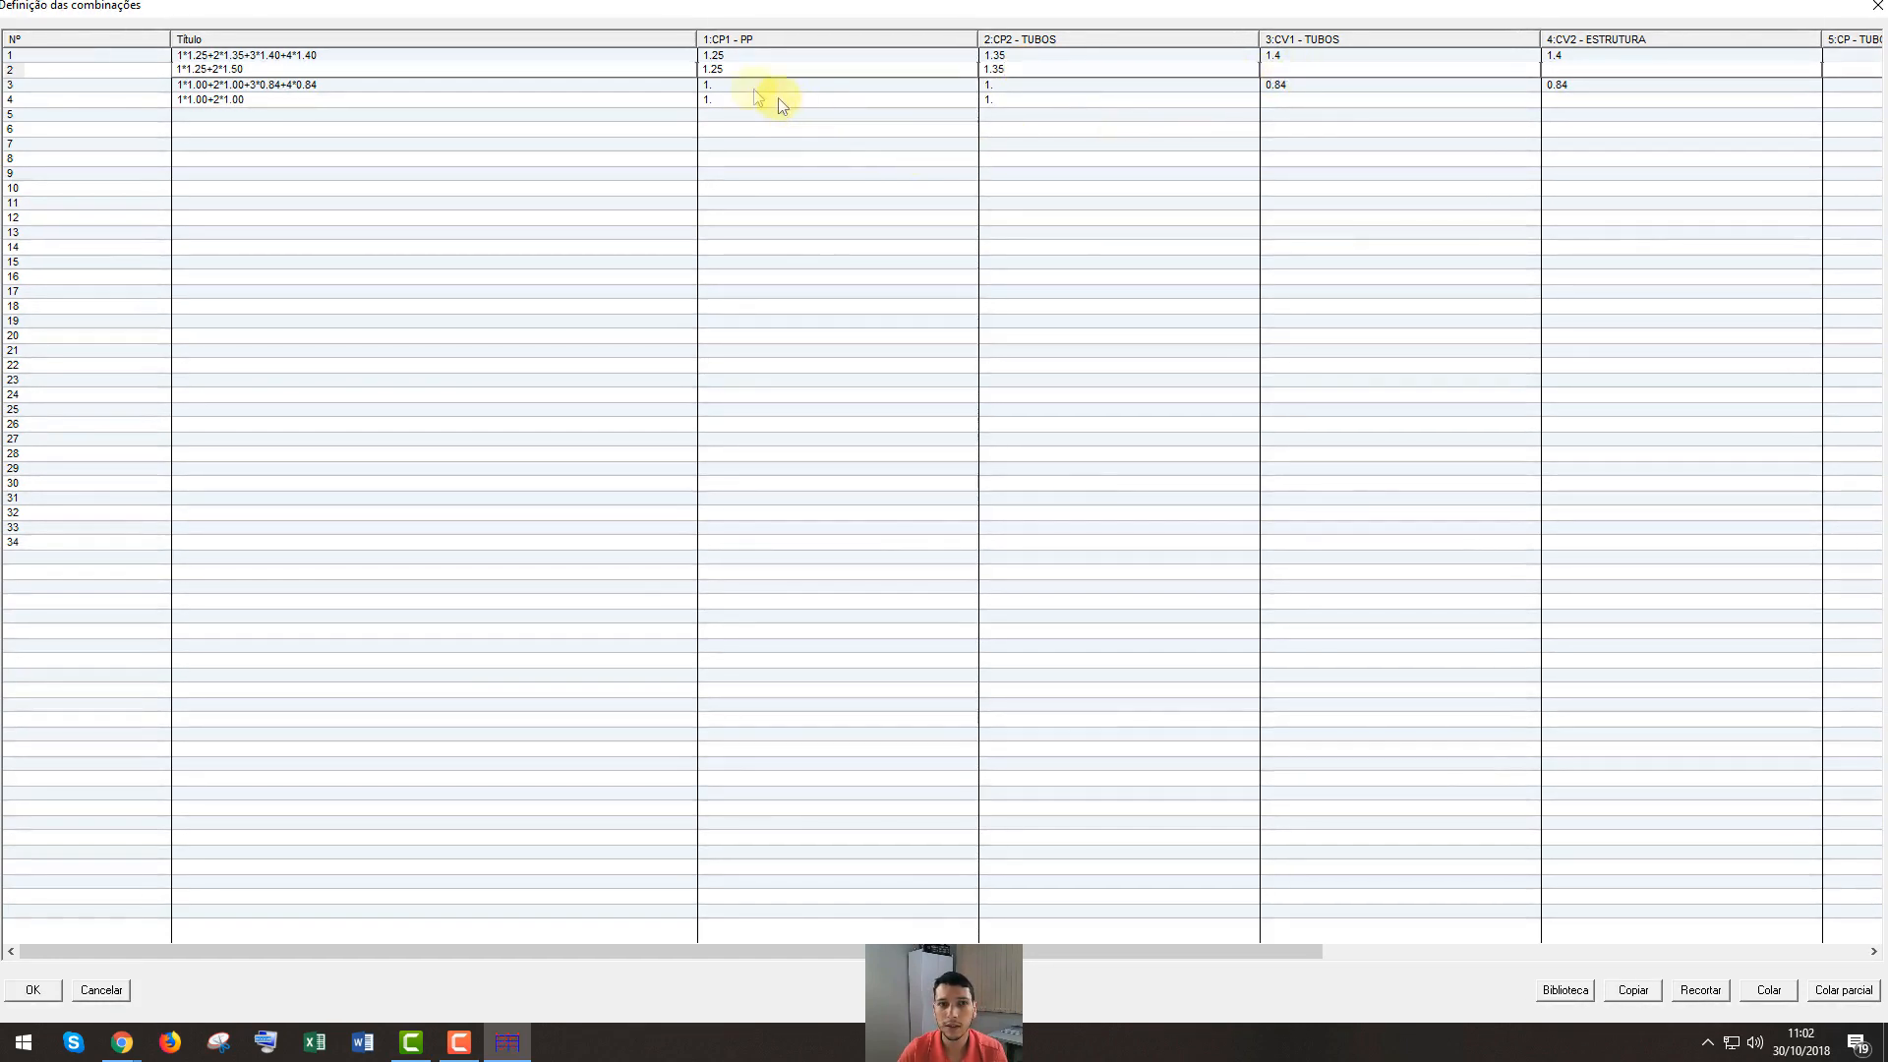
Clear the CV1 and CV2 factors in combination 3 and all factors in combination 4, and accept the combinations
left_click(1293, 84)
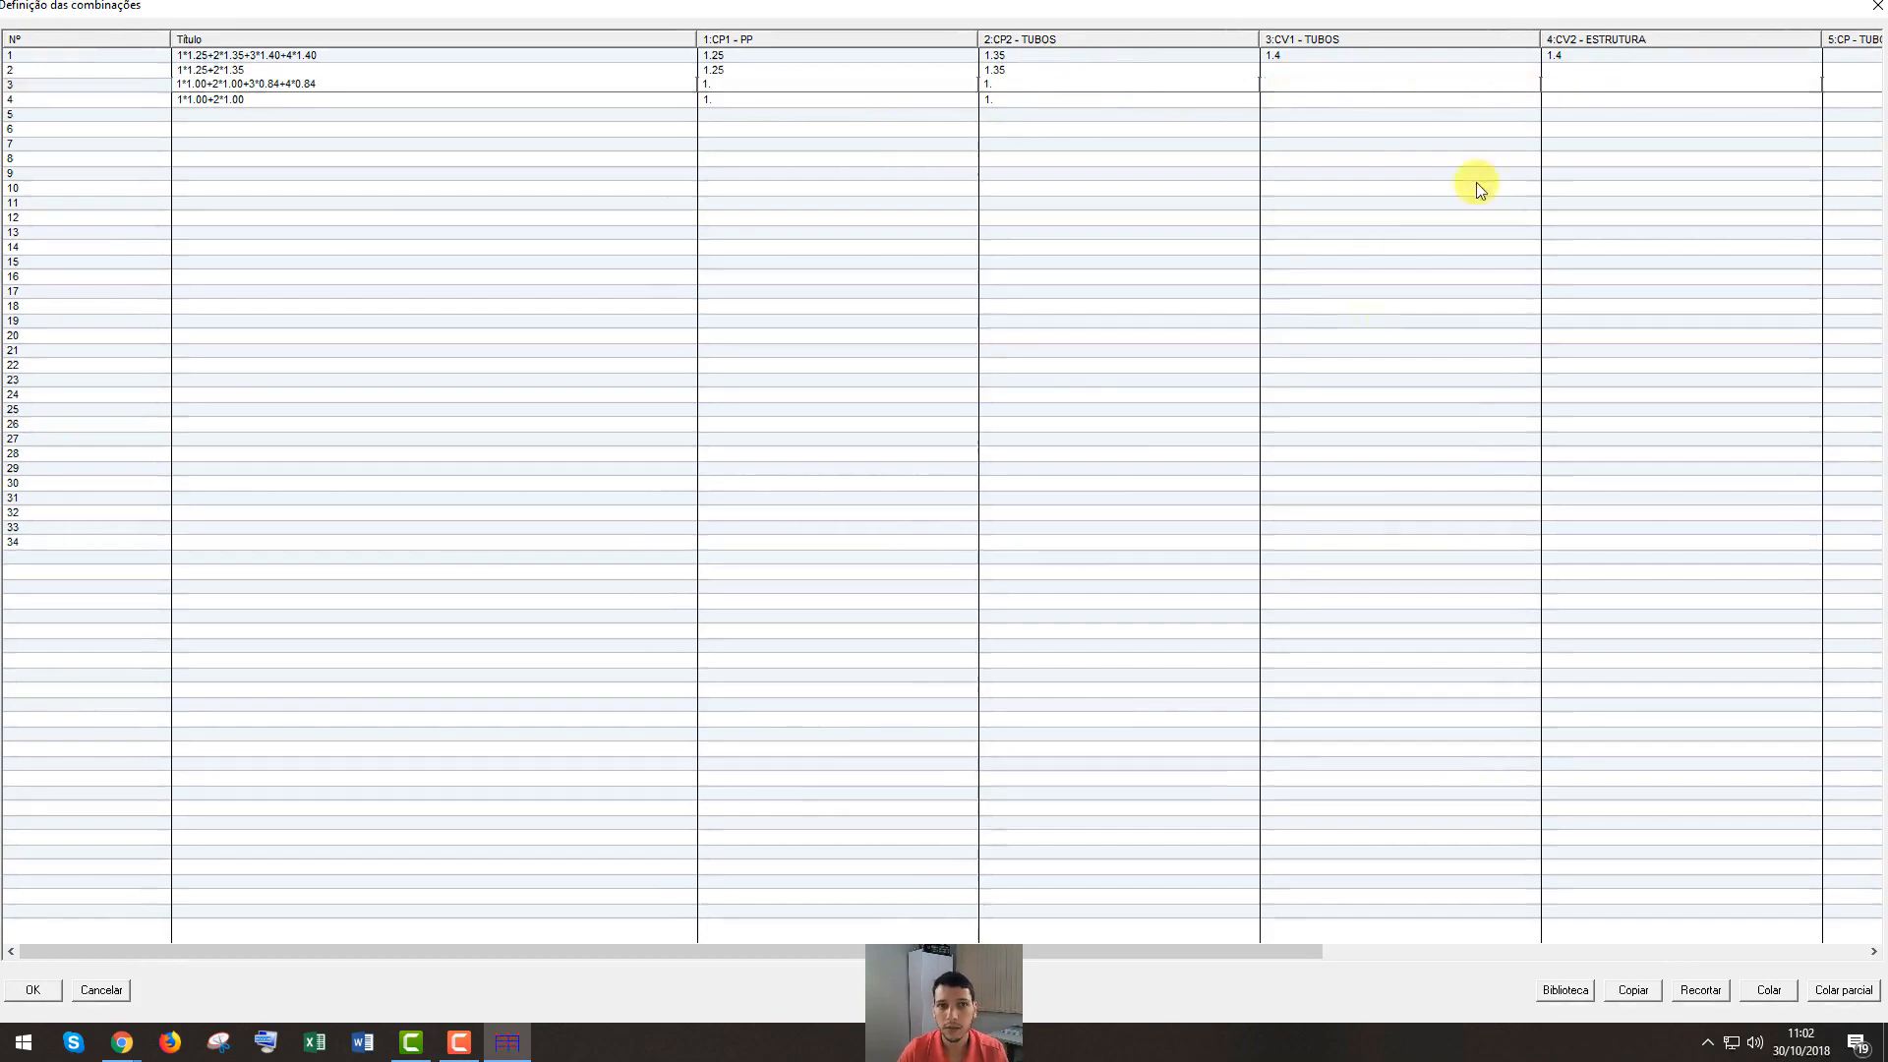
left_click(739, 98)
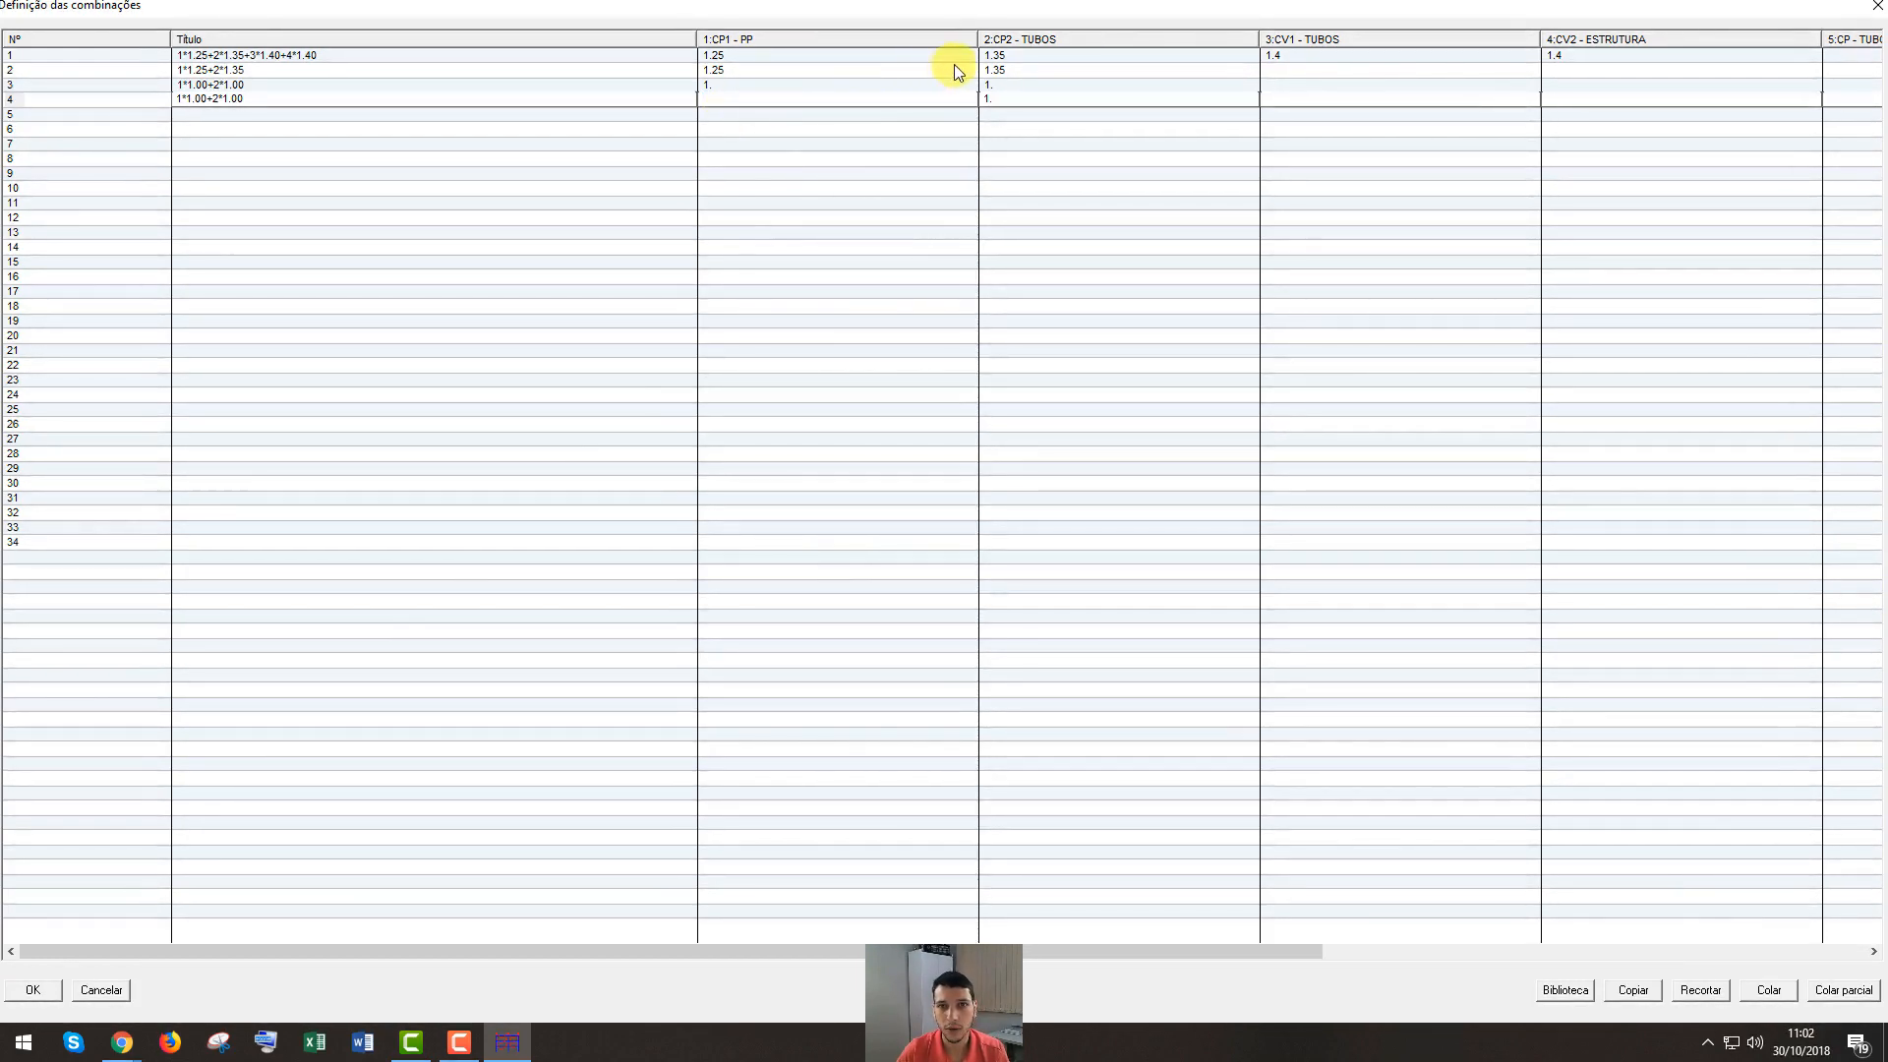
left_click(1006, 102)
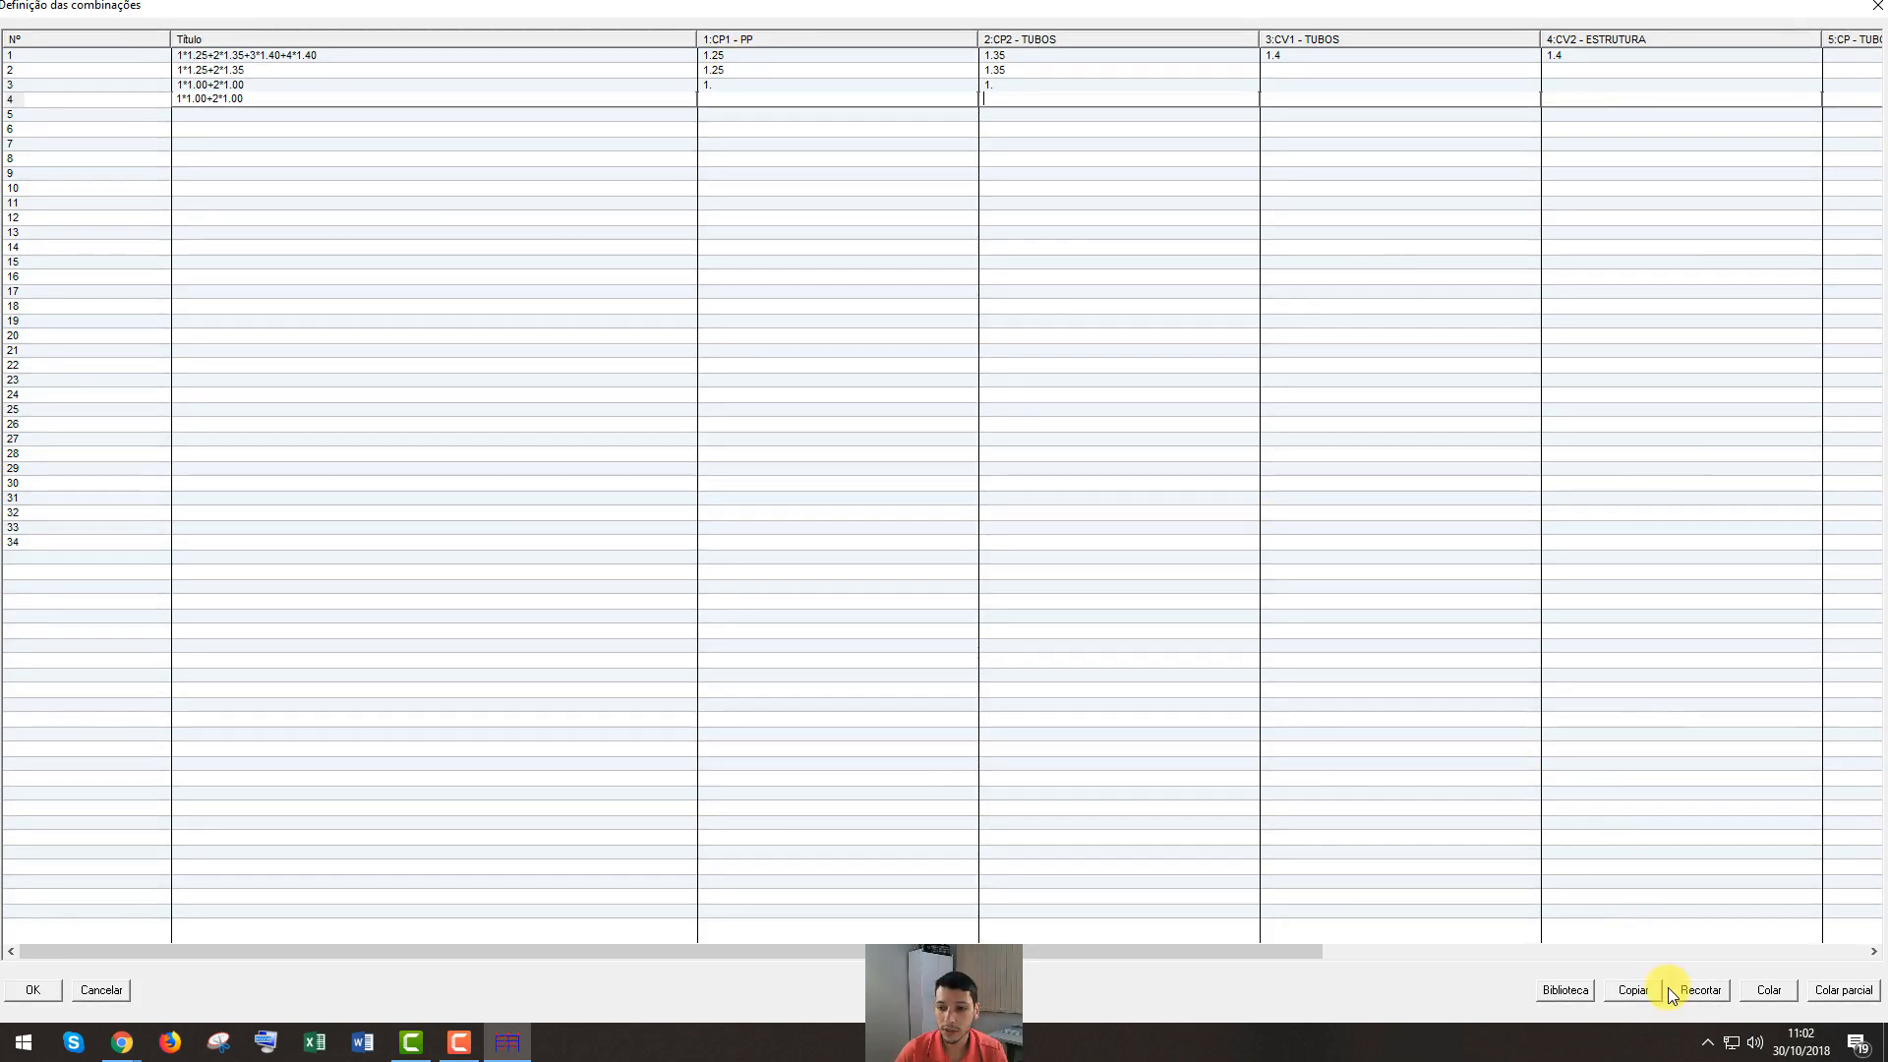
left_click(33, 990)
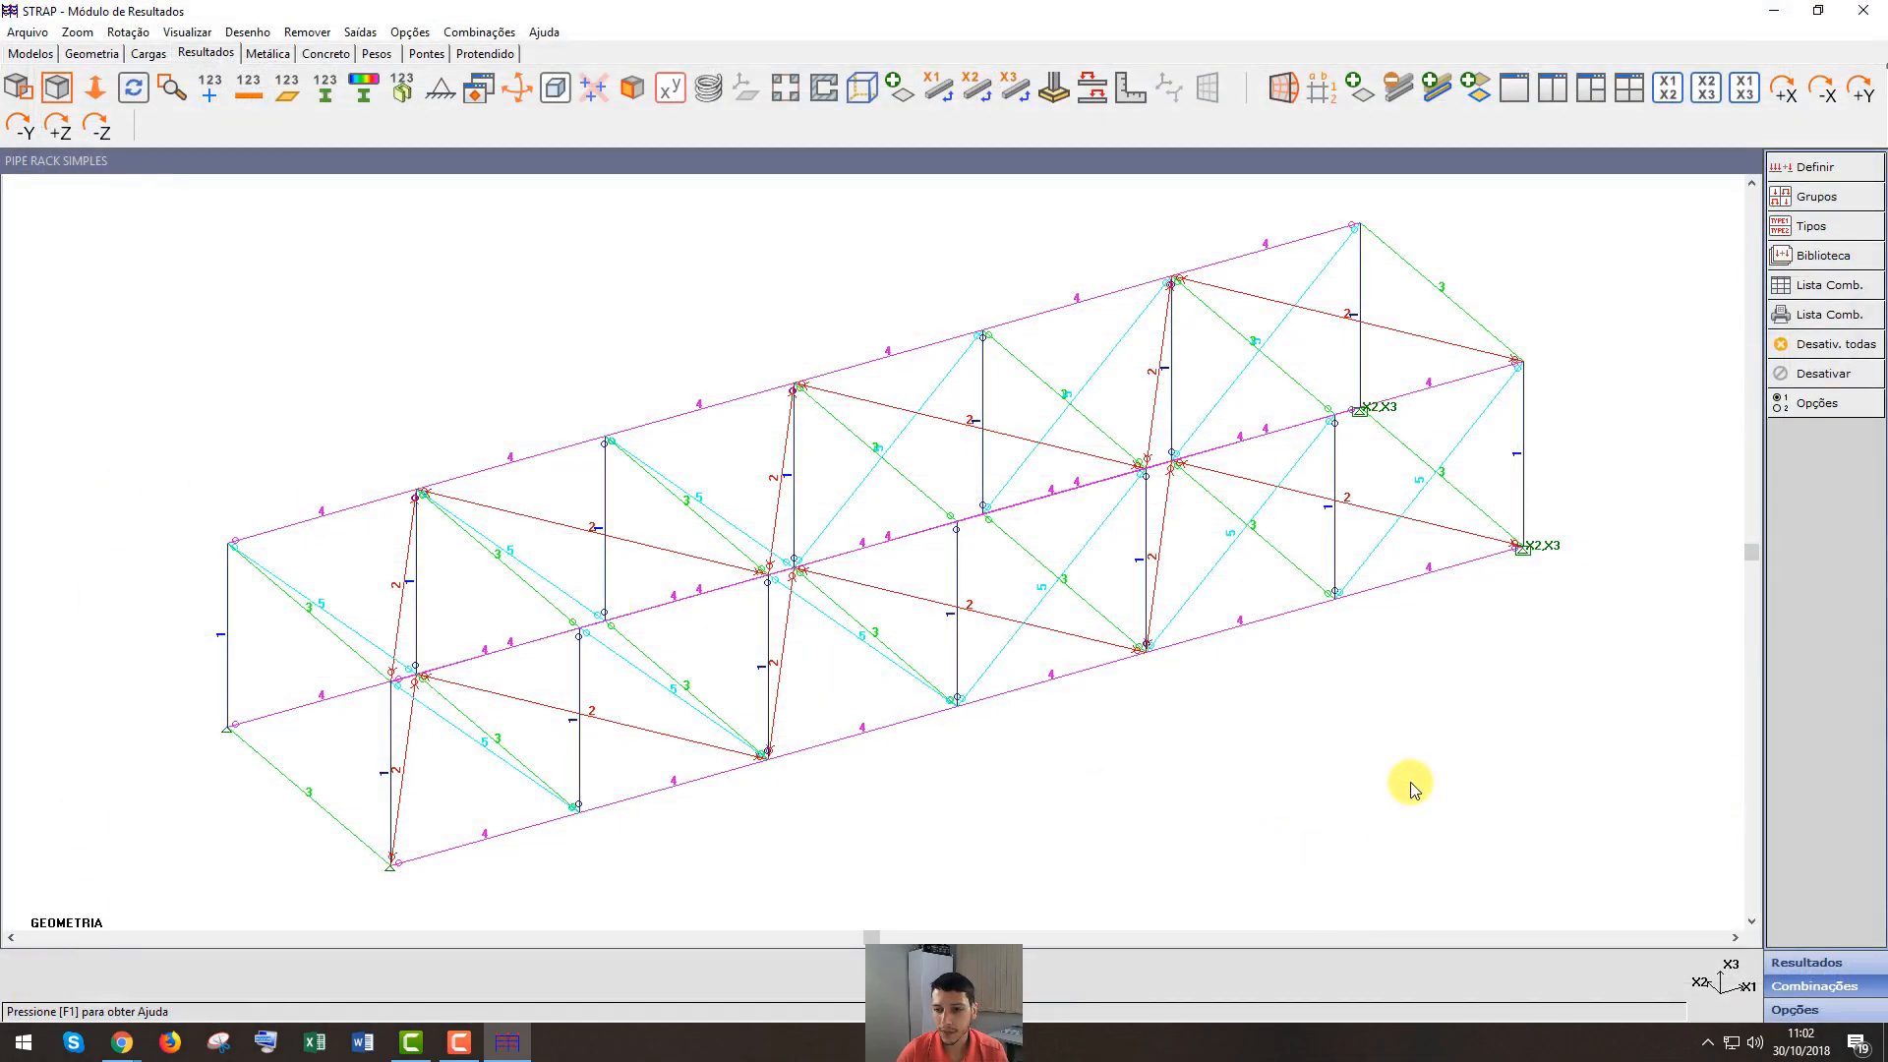
Display the support reaction forces graphically for the envelope of load cases
left_click(1807, 961)
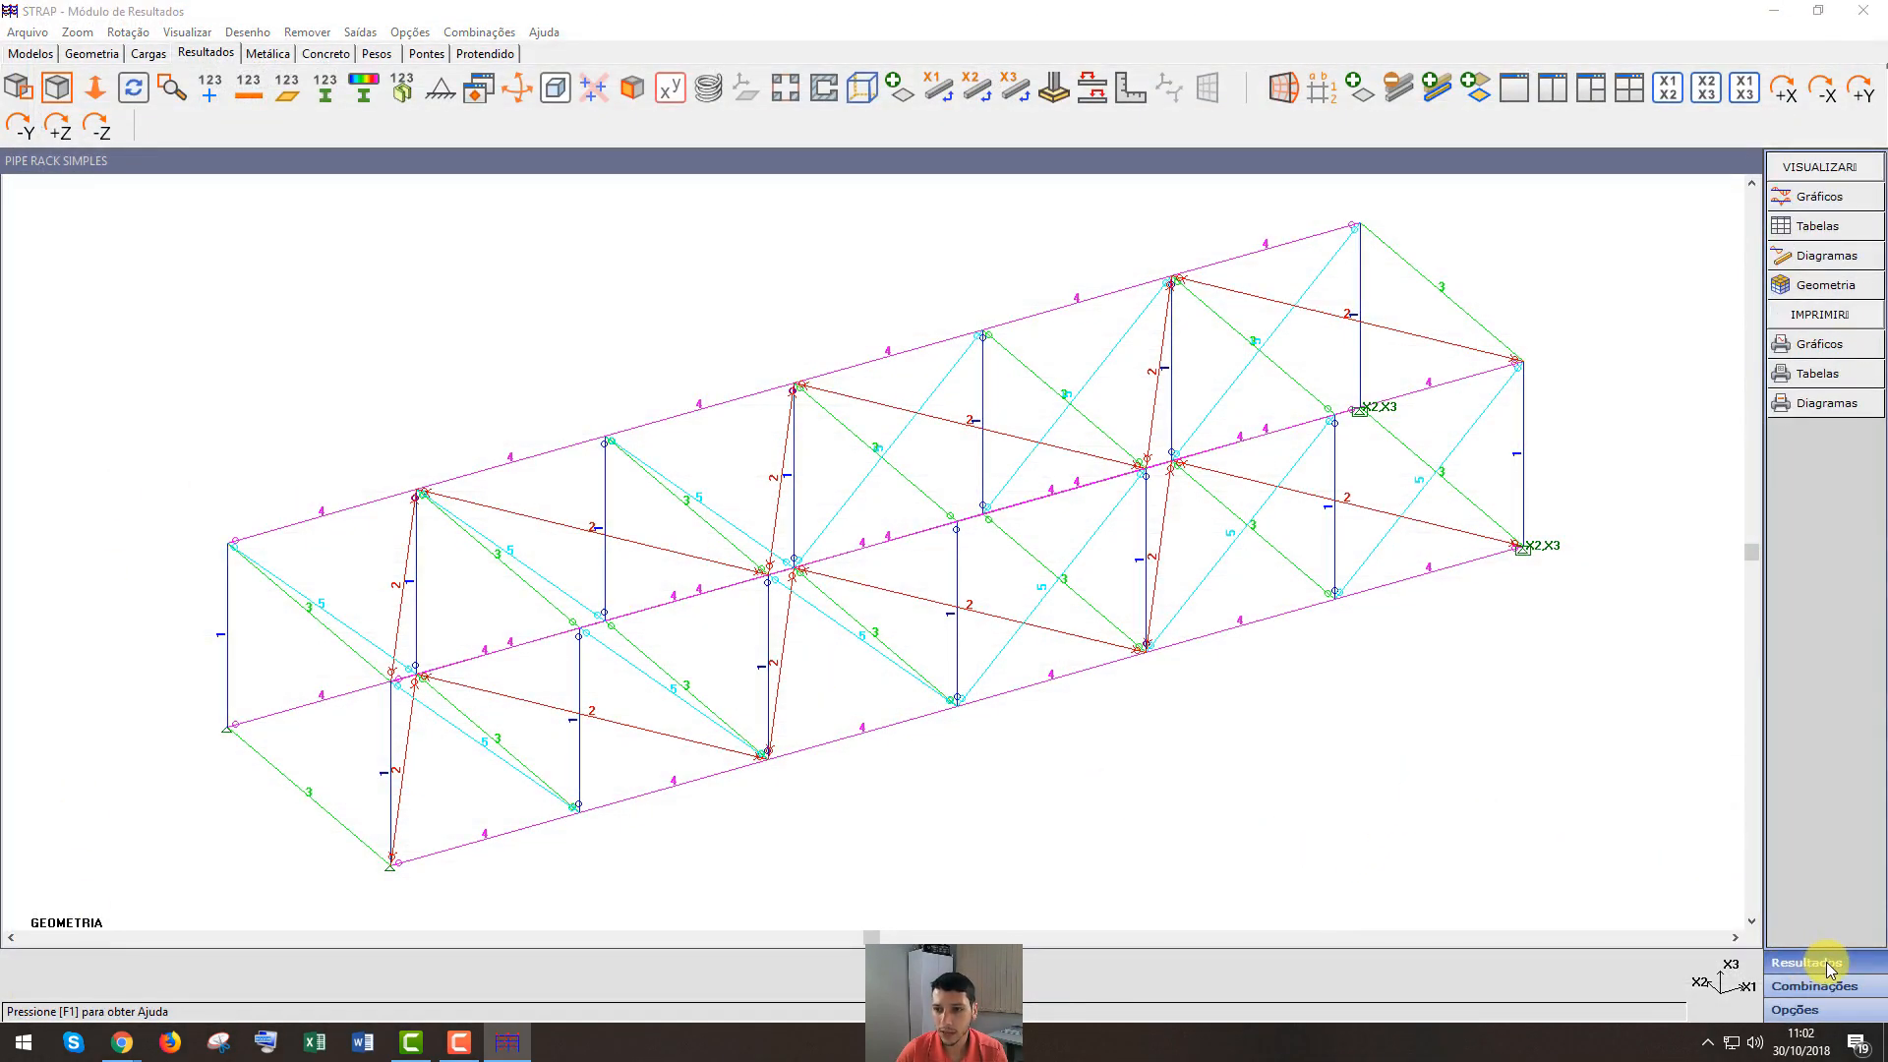
left_click(1817, 199)
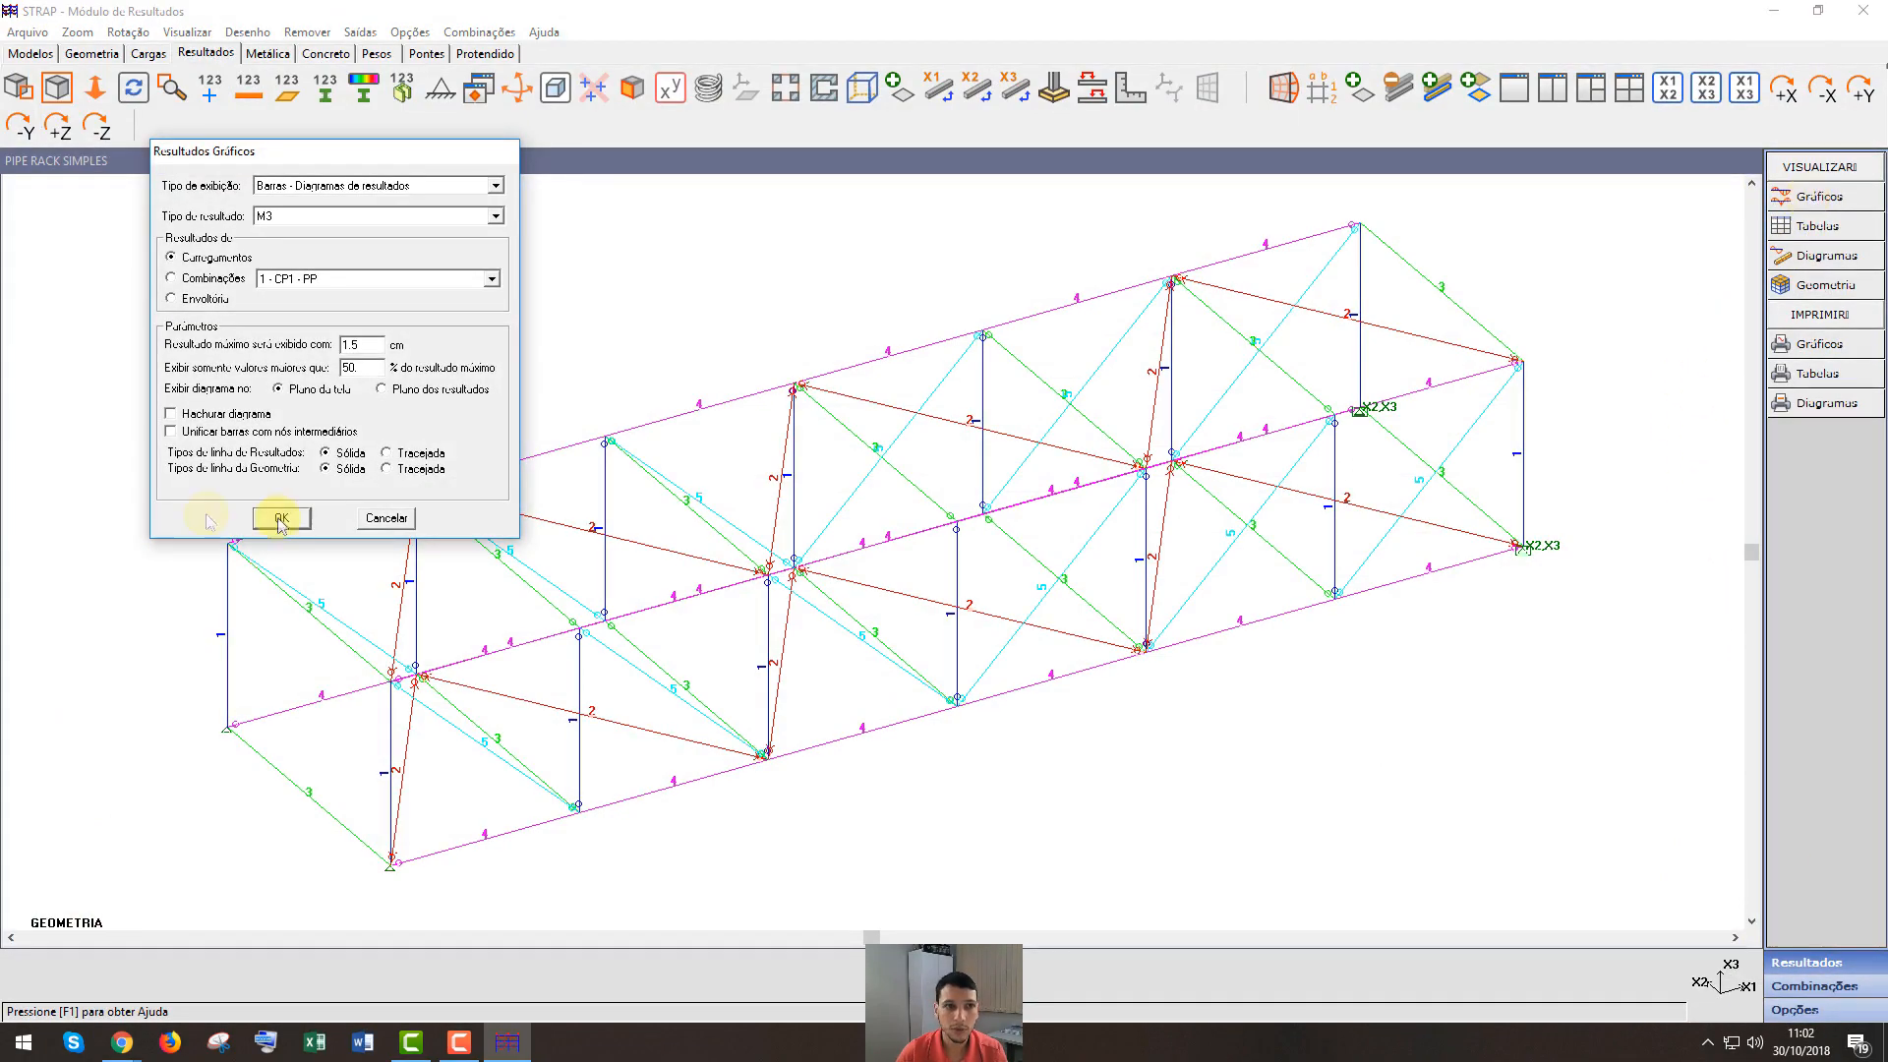
left_click(356, 187)
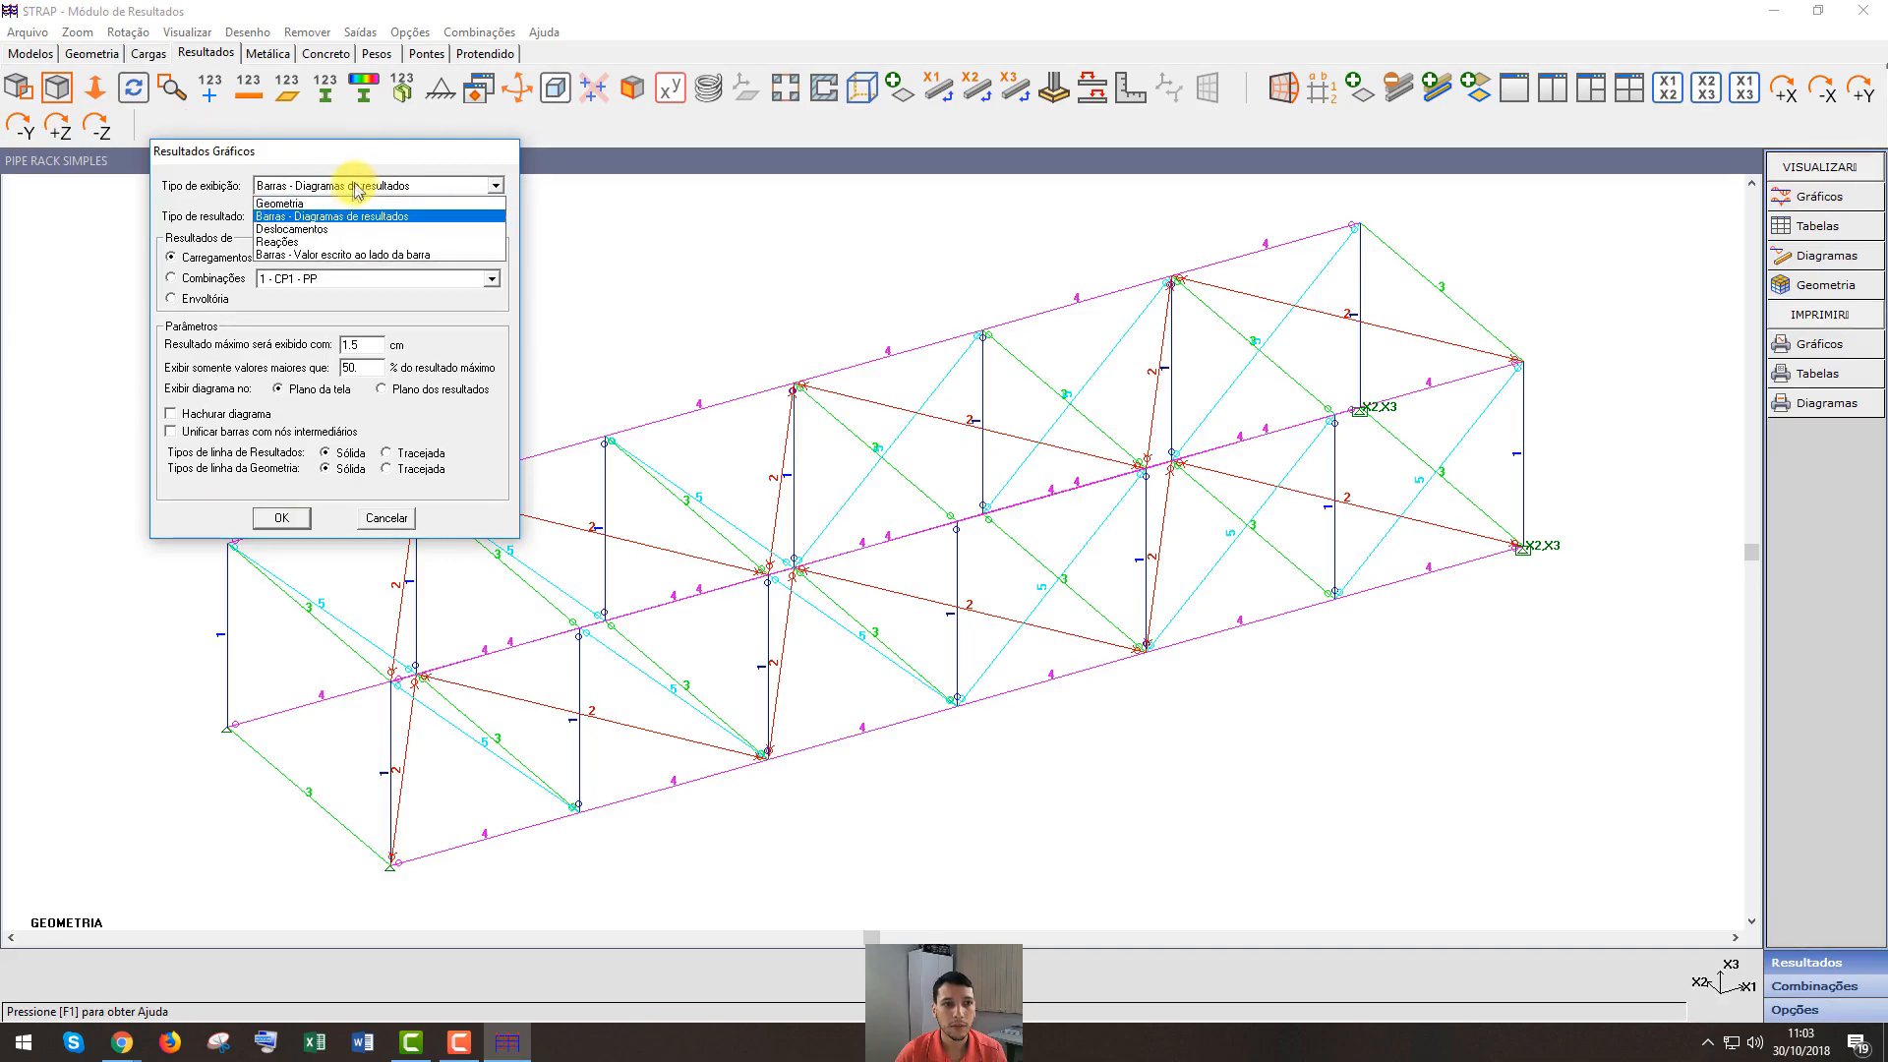
left_click(313, 242)
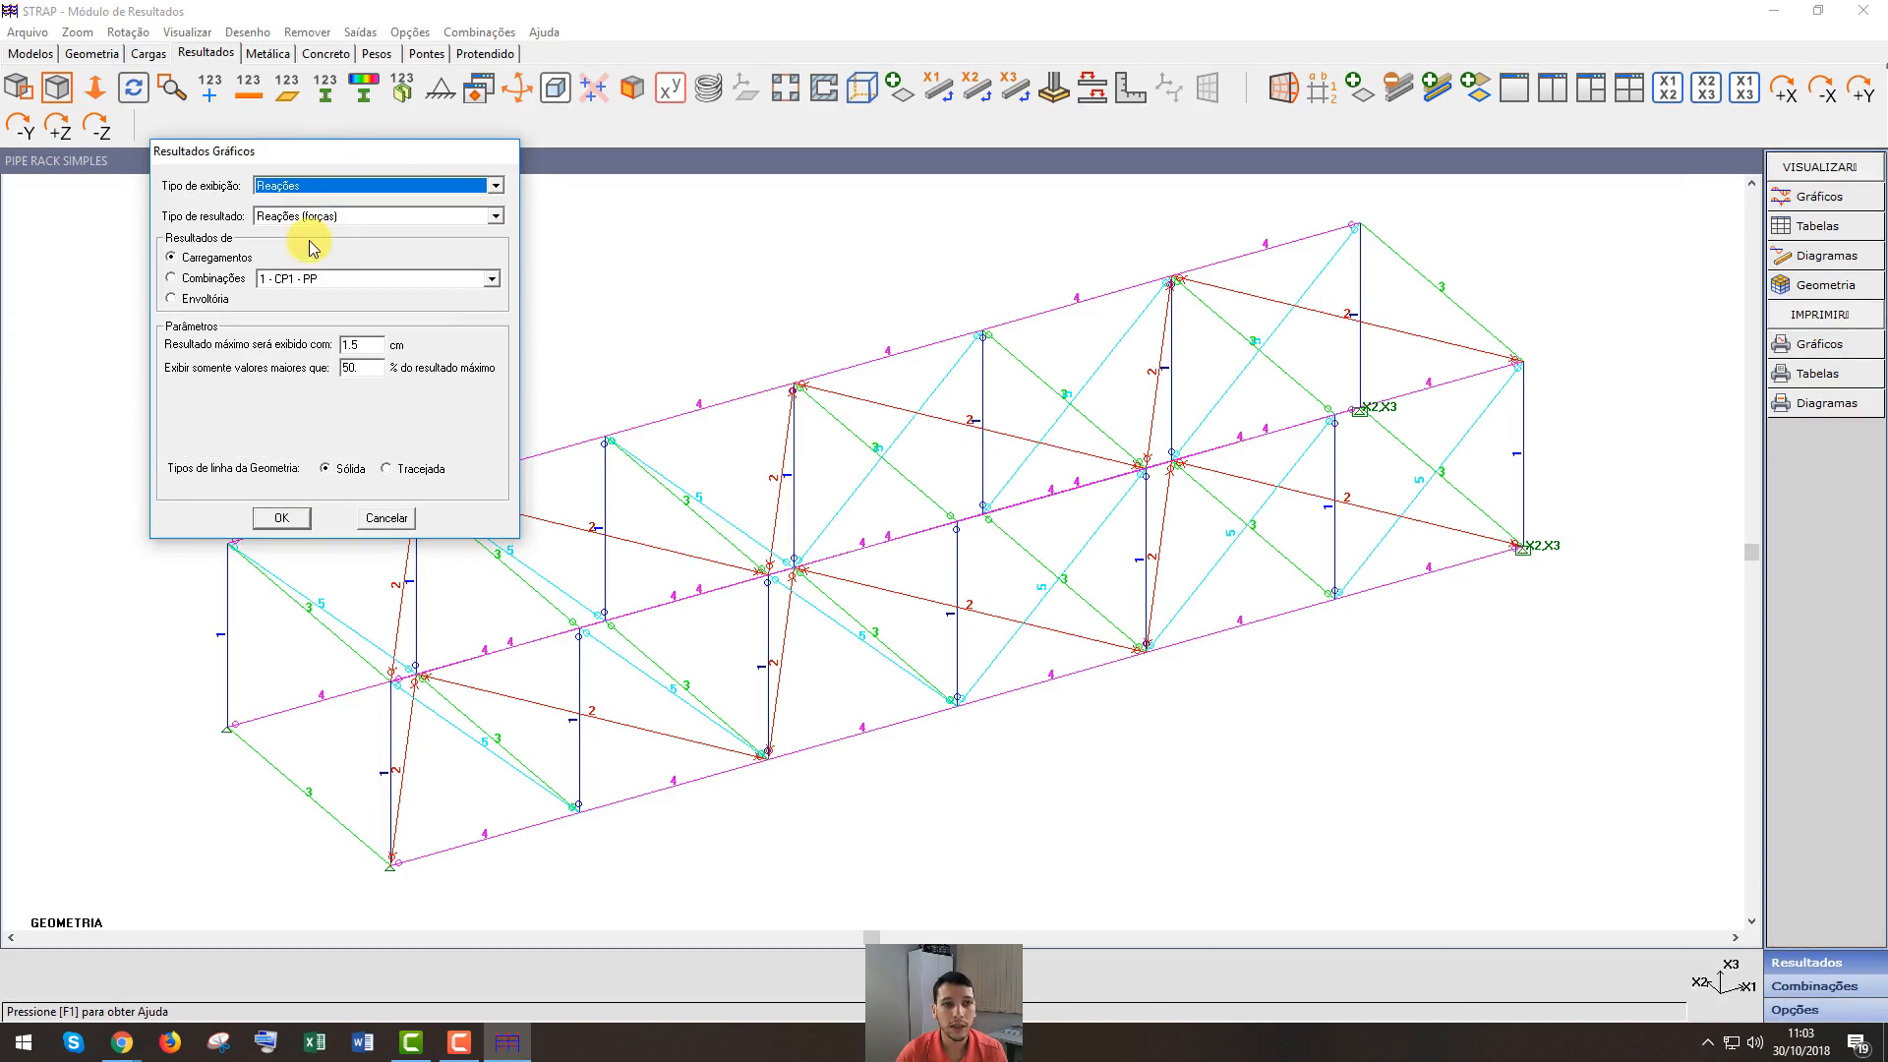
left_click(174, 298)
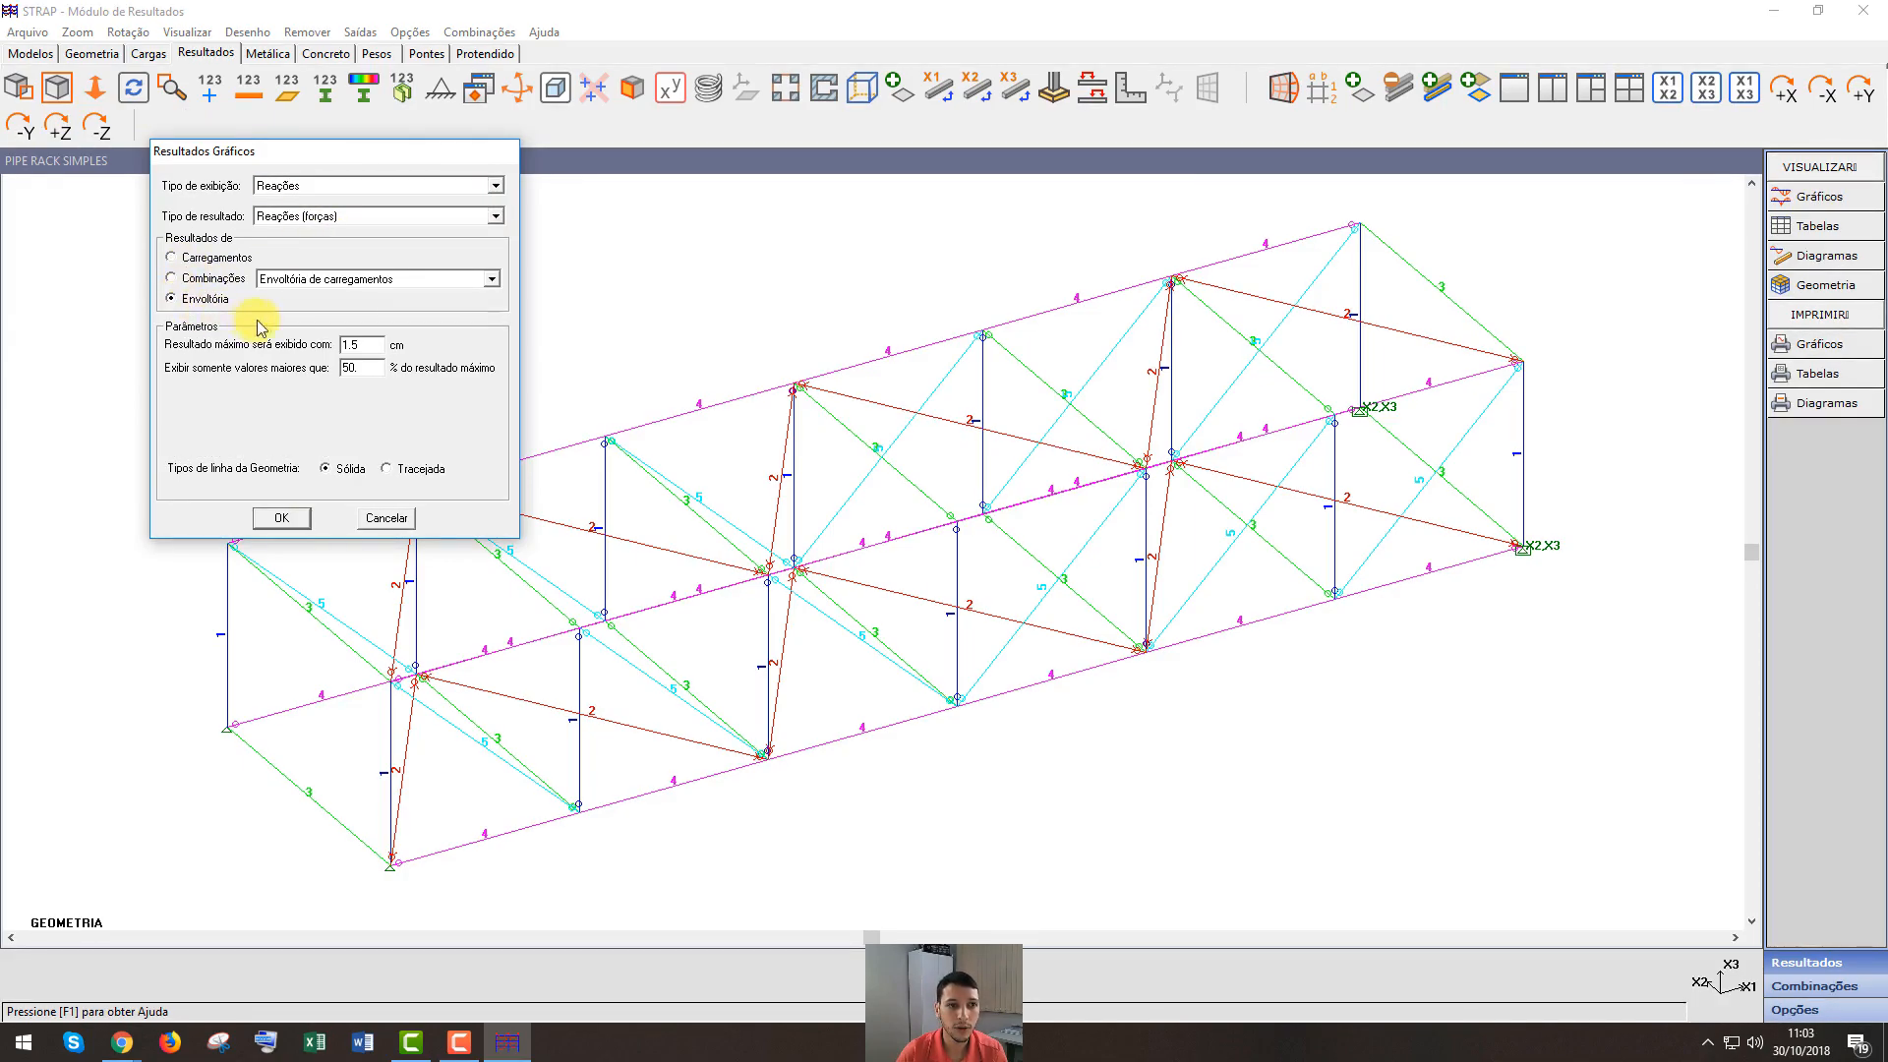
left_click(282, 519)
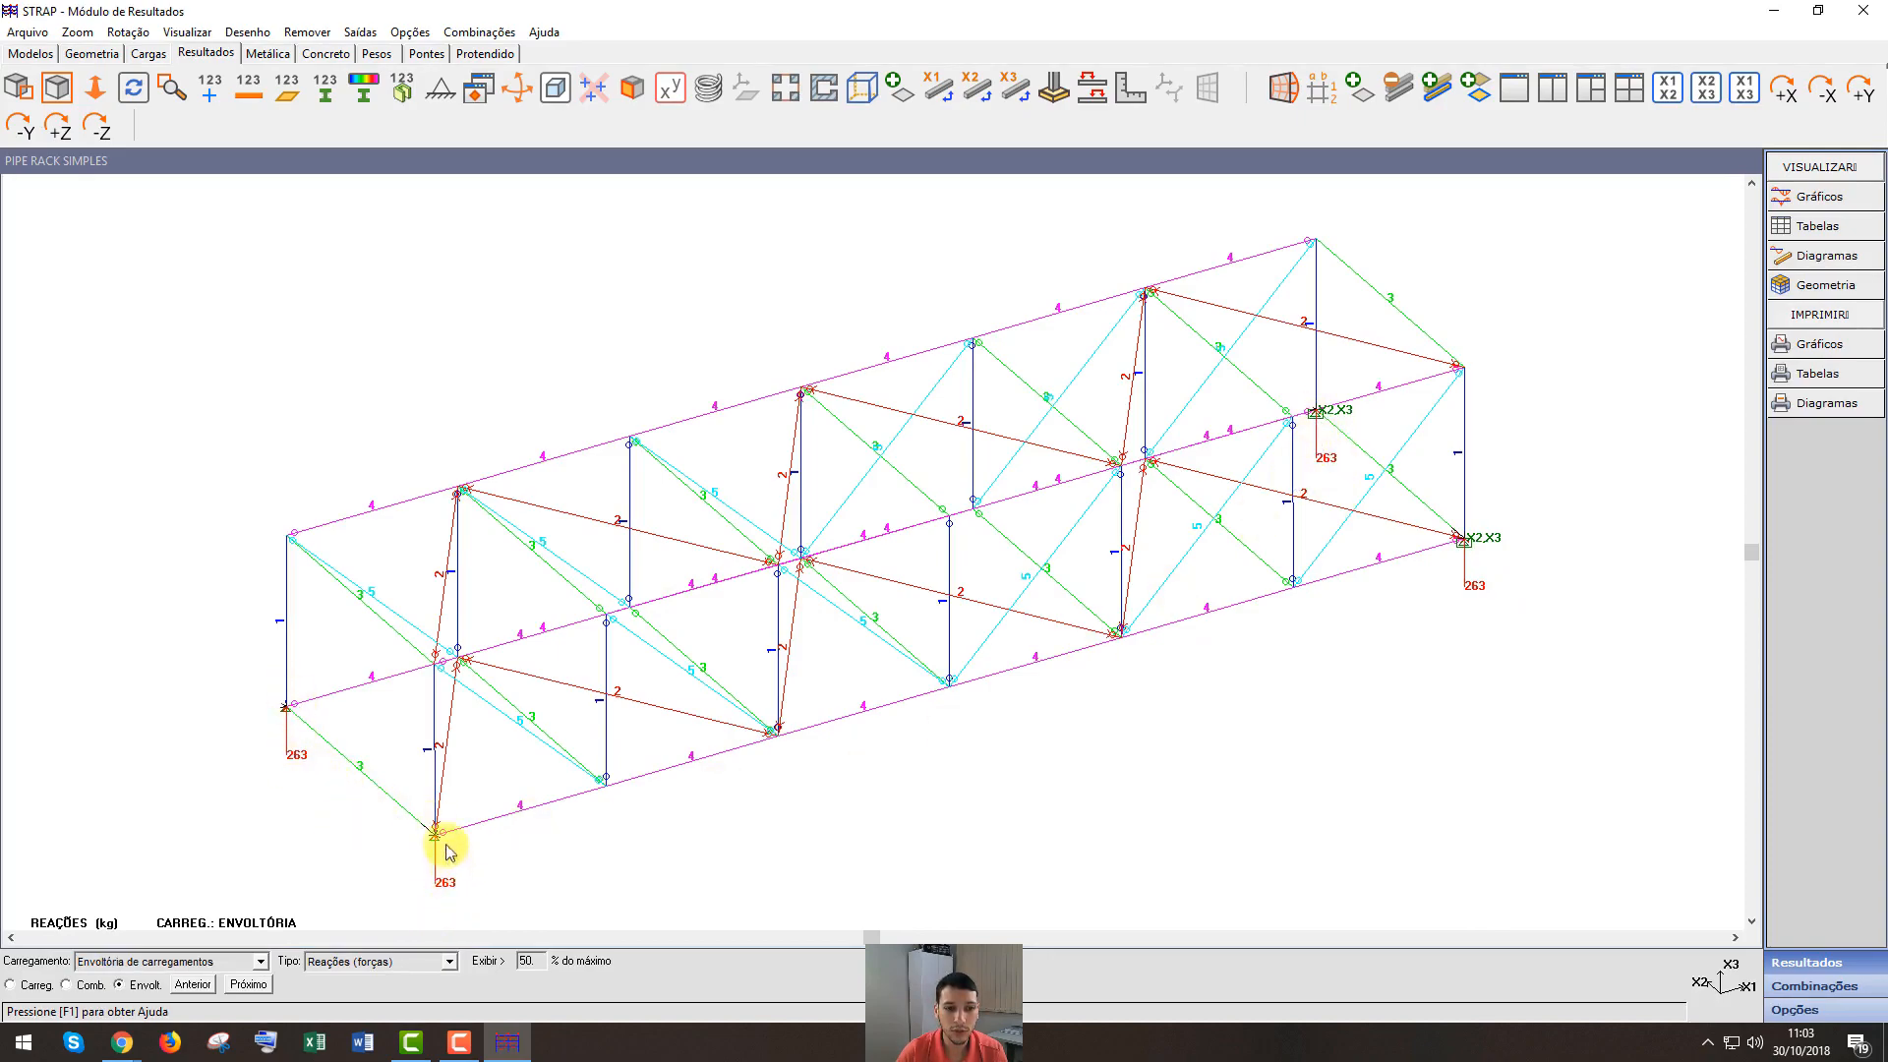
Display the bars' axial force (Força Axial) diagrams for the envelope of combinations and examine them from another angle
left_click(1820, 197)
left_click(335, 187)
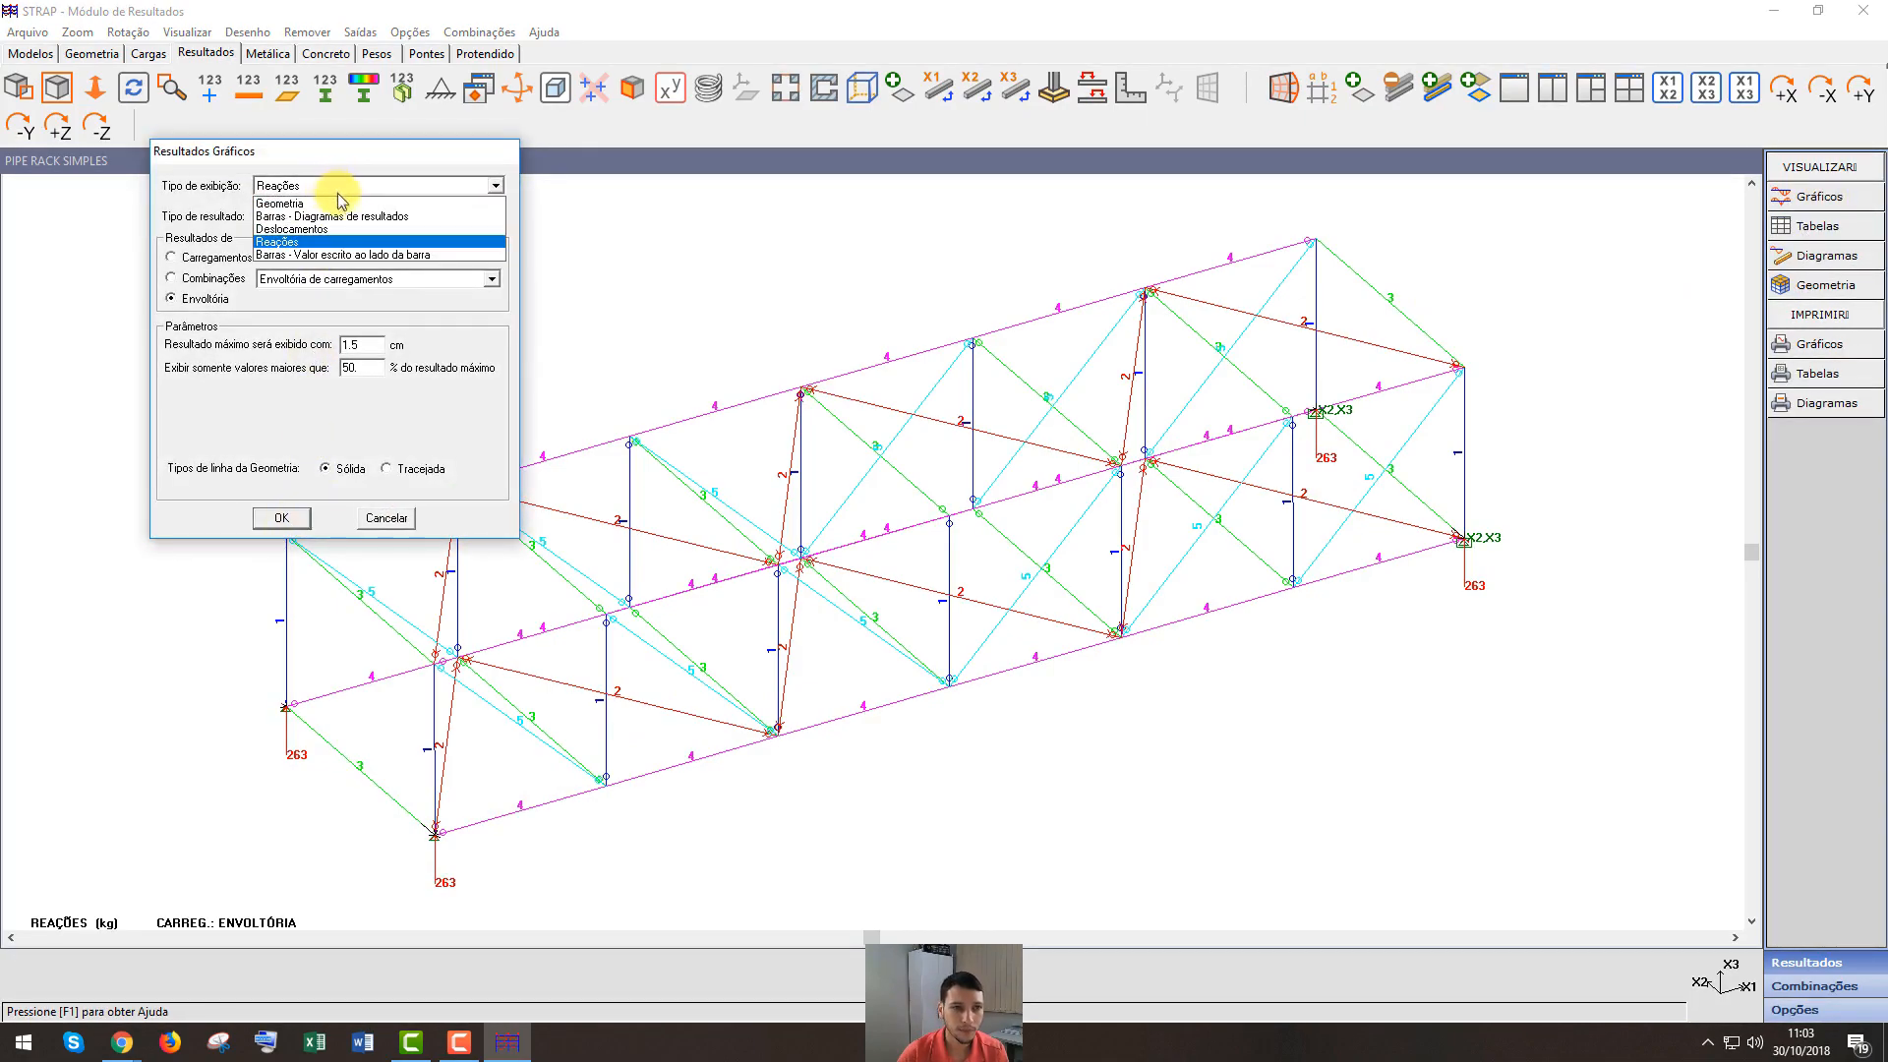
left_click(325, 216)
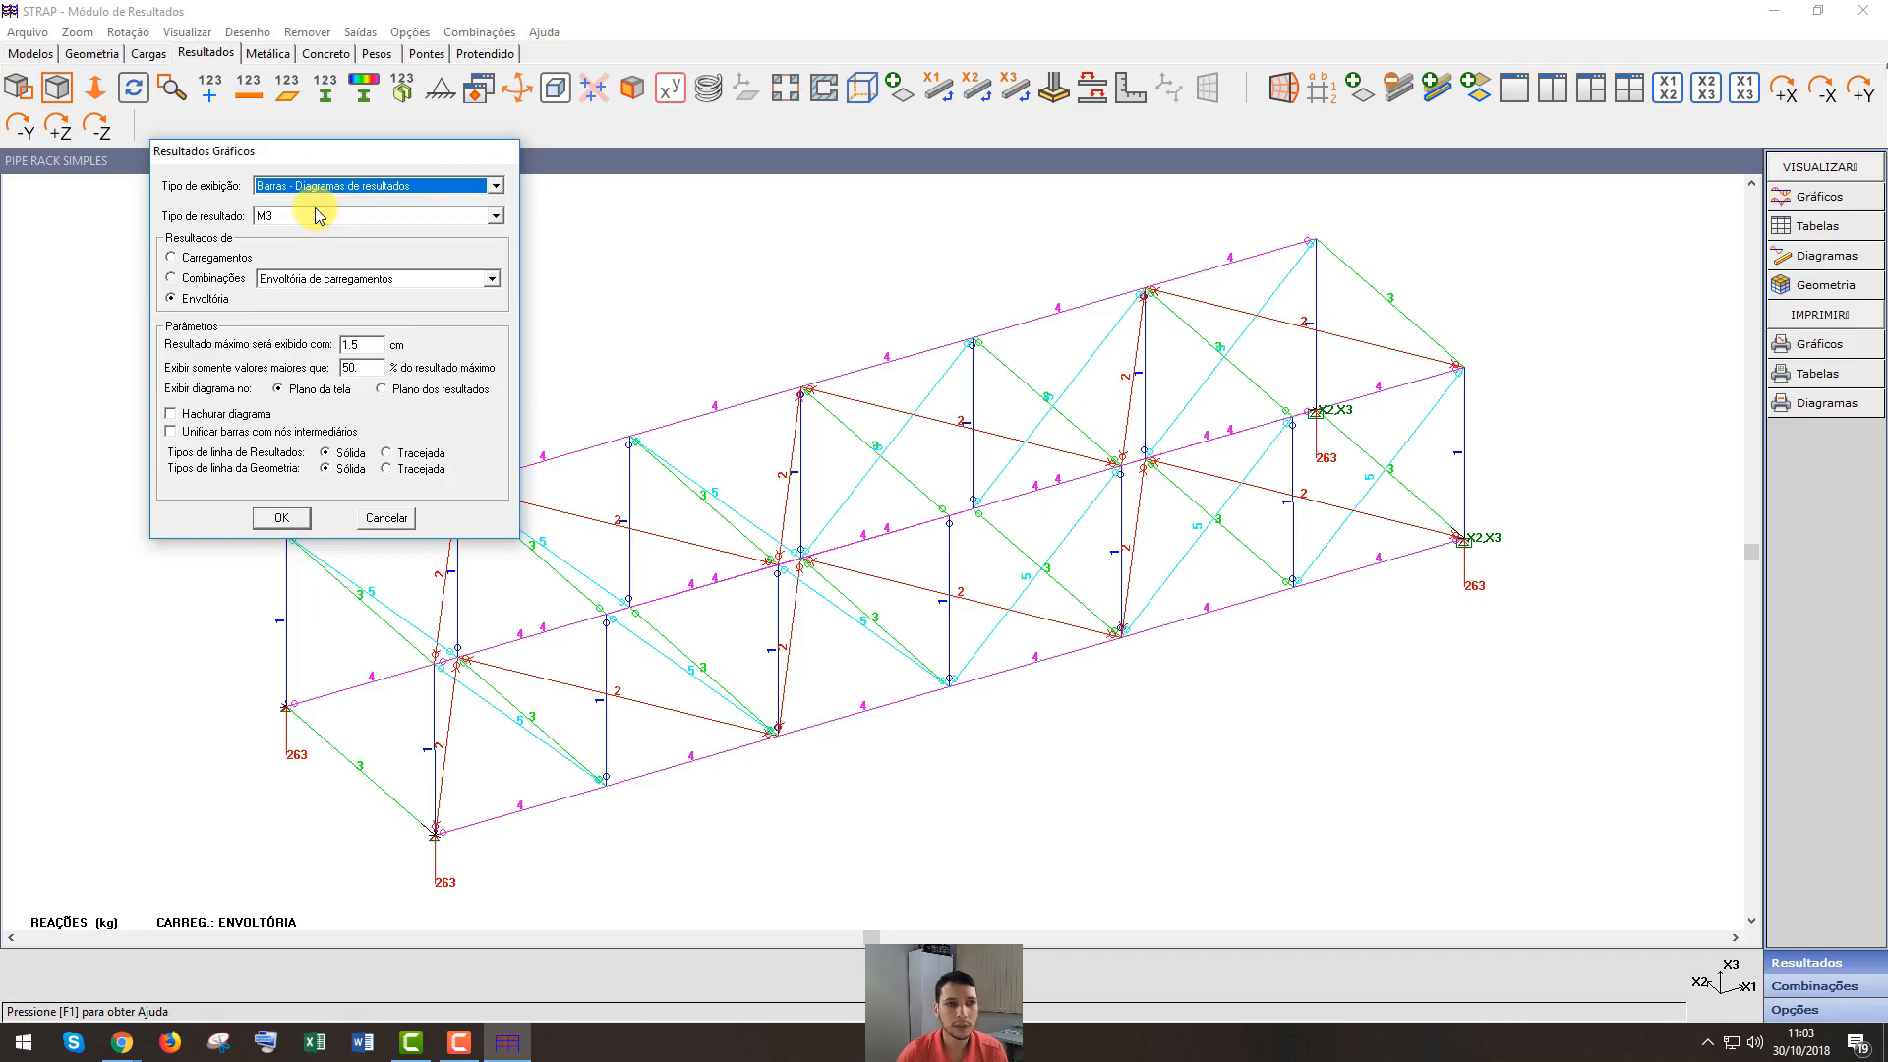
left_click(320, 218)
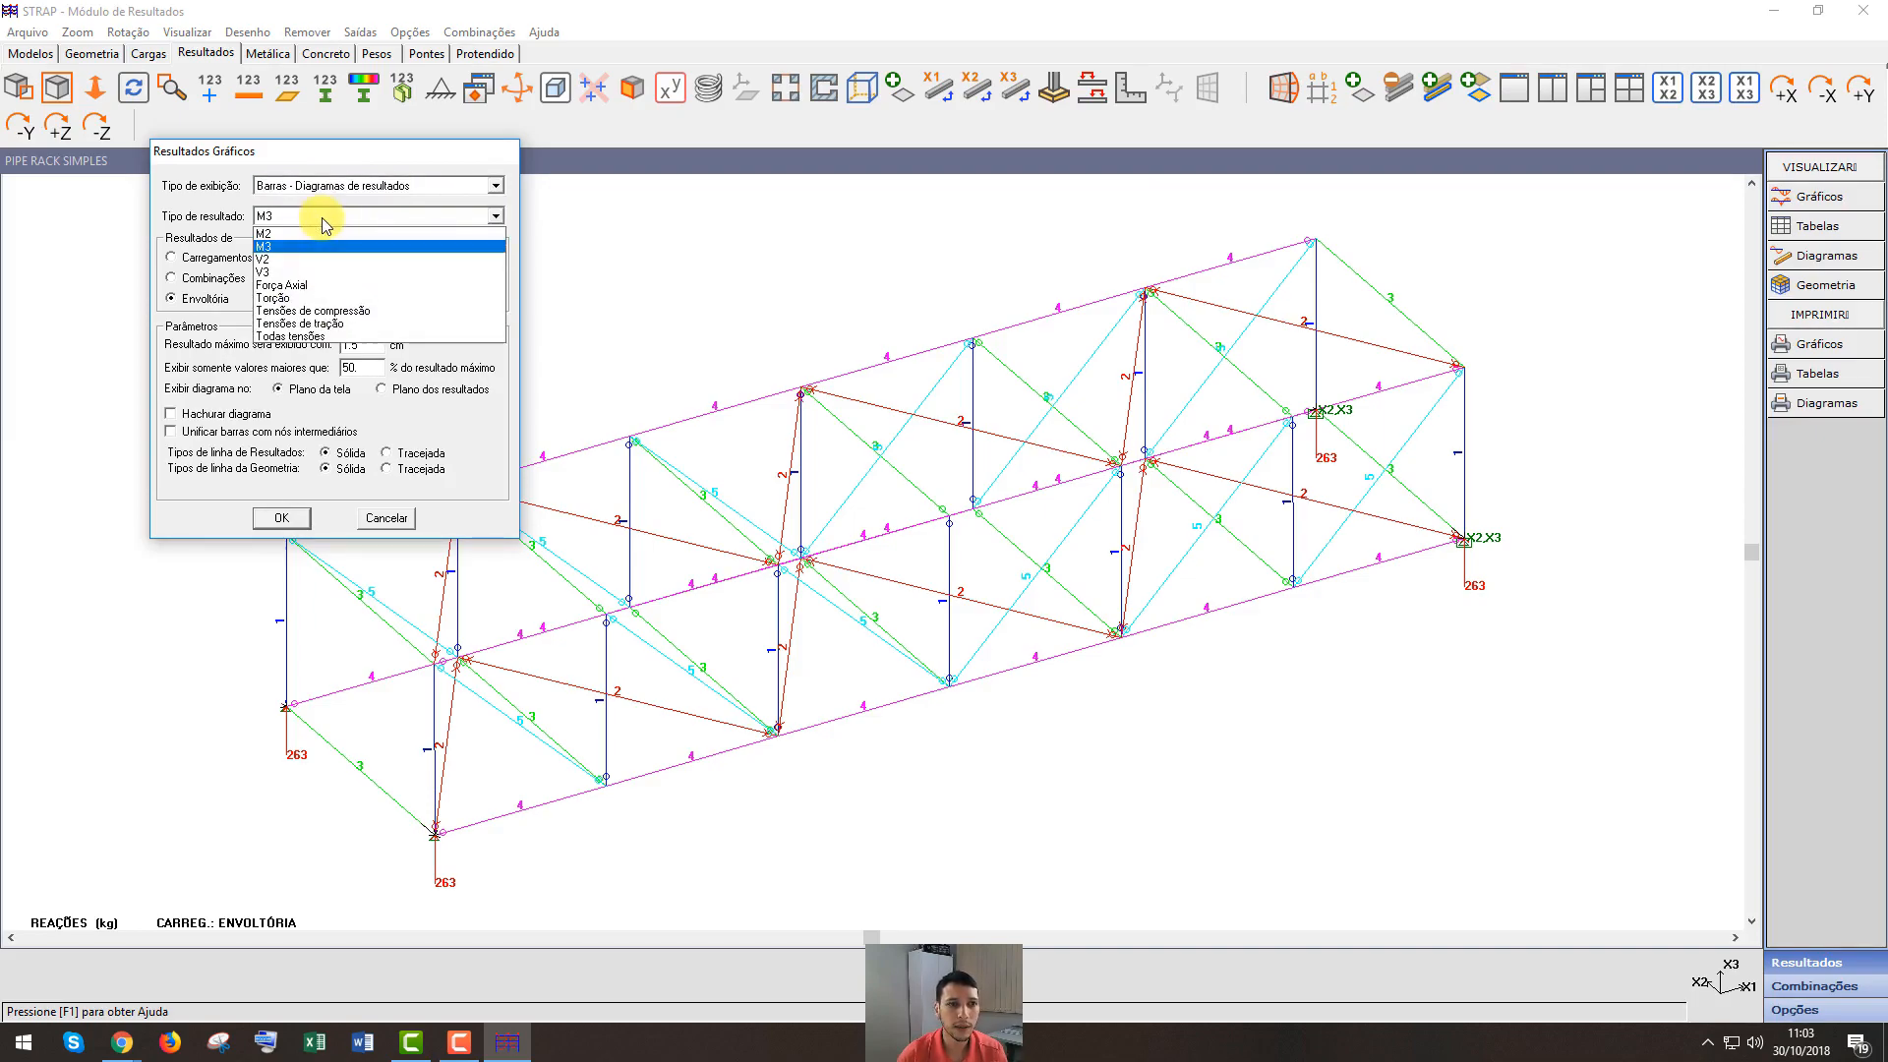
left_click(307, 285)
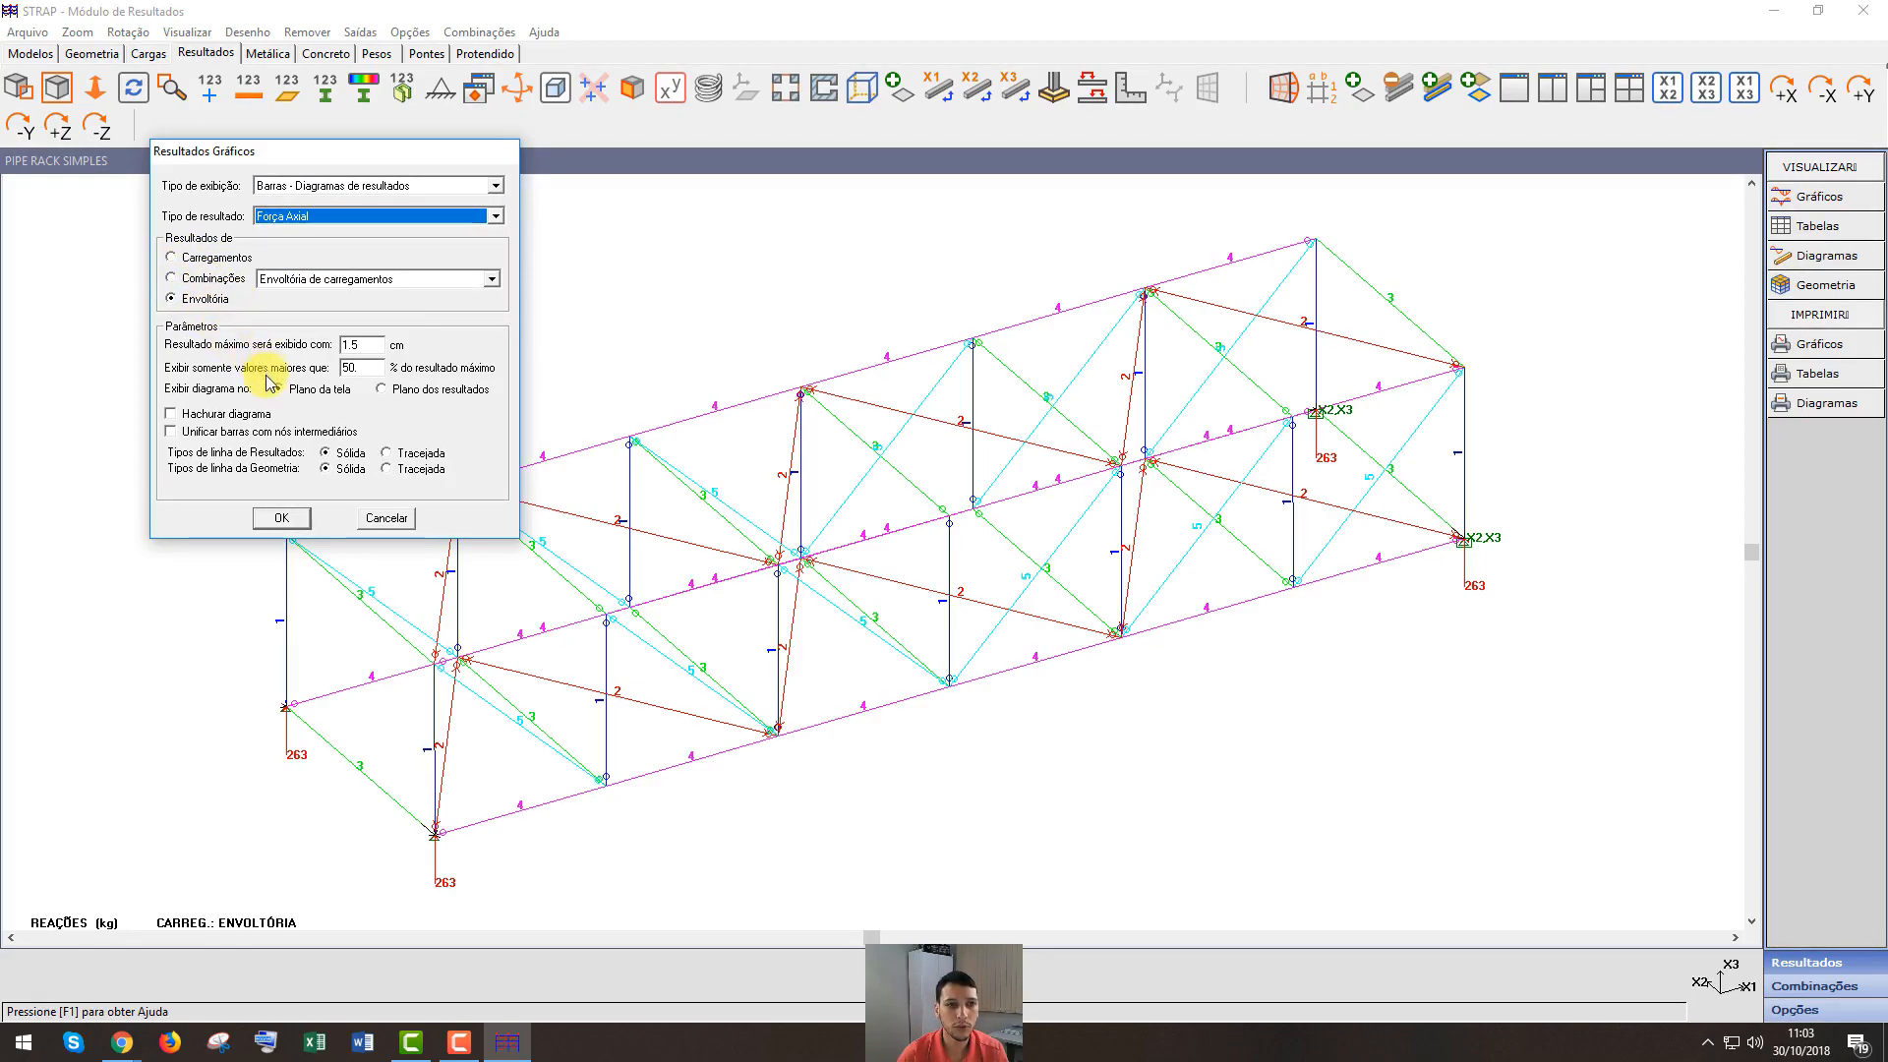
left_click(325, 280)
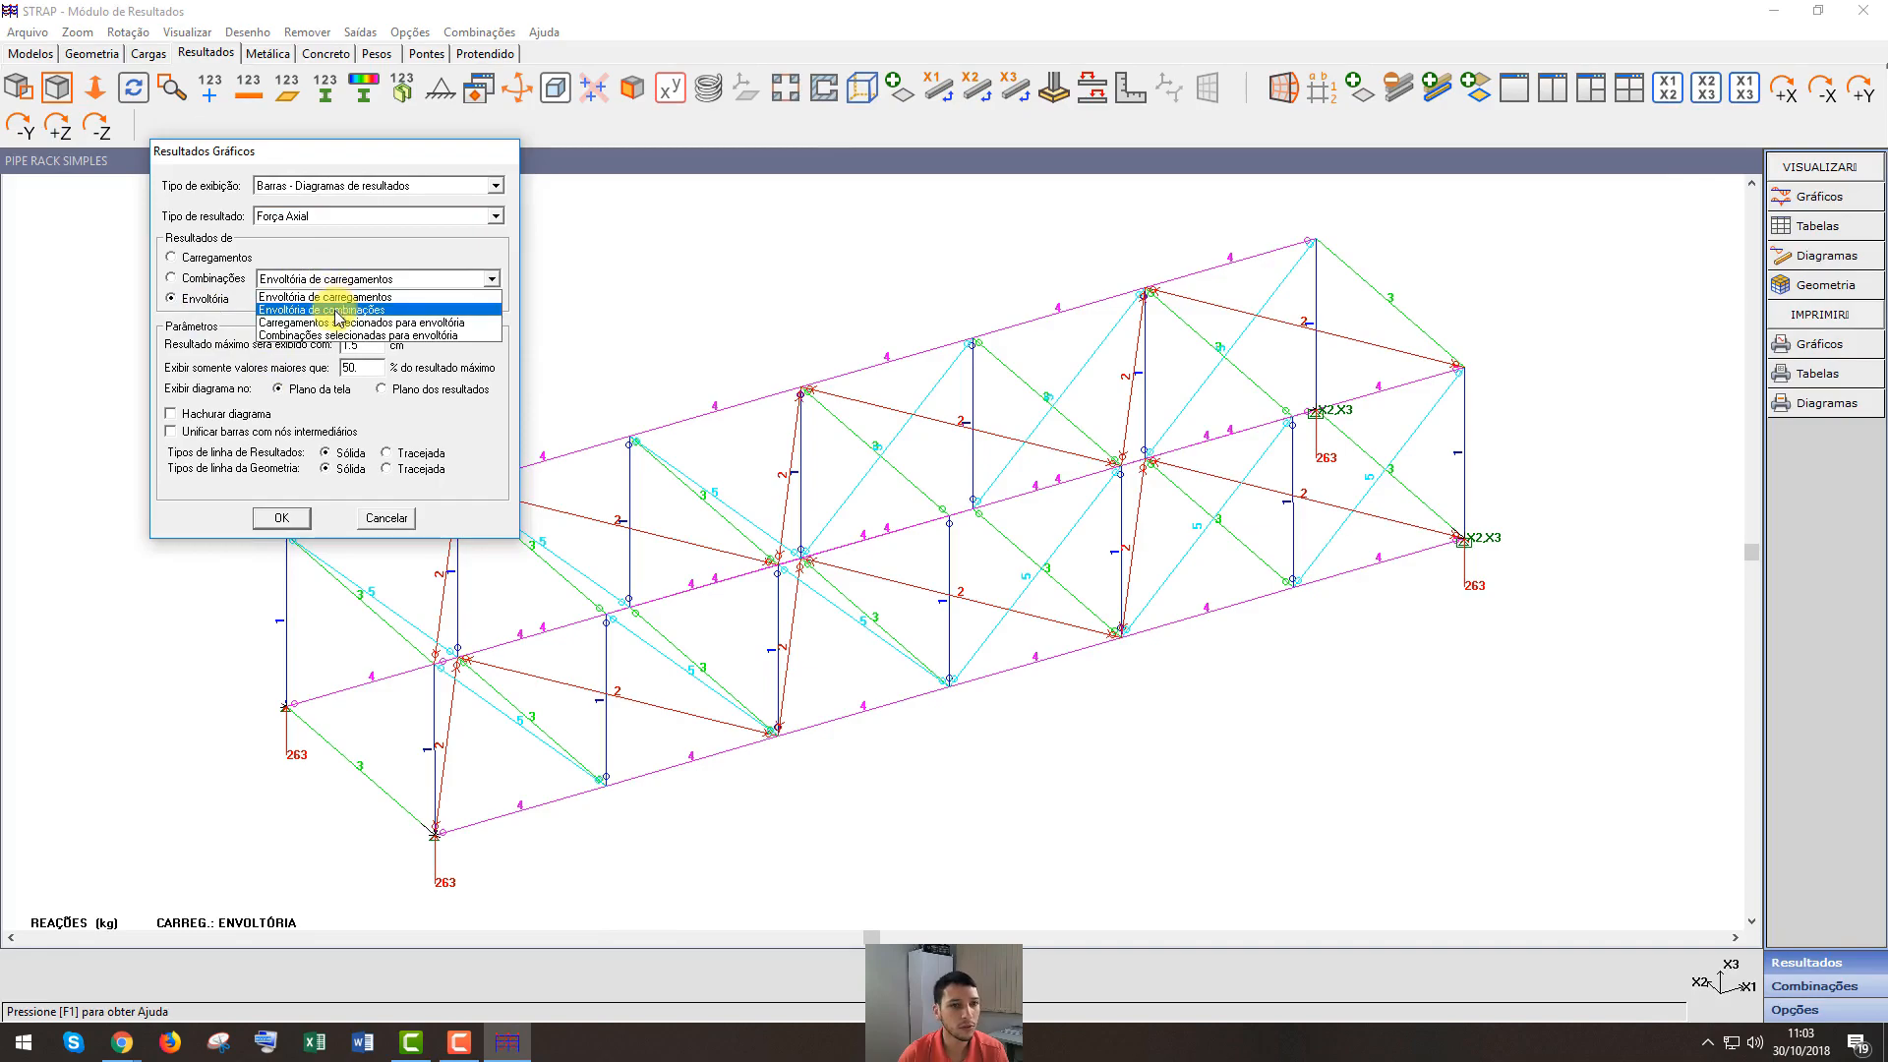
left_click(325, 308)
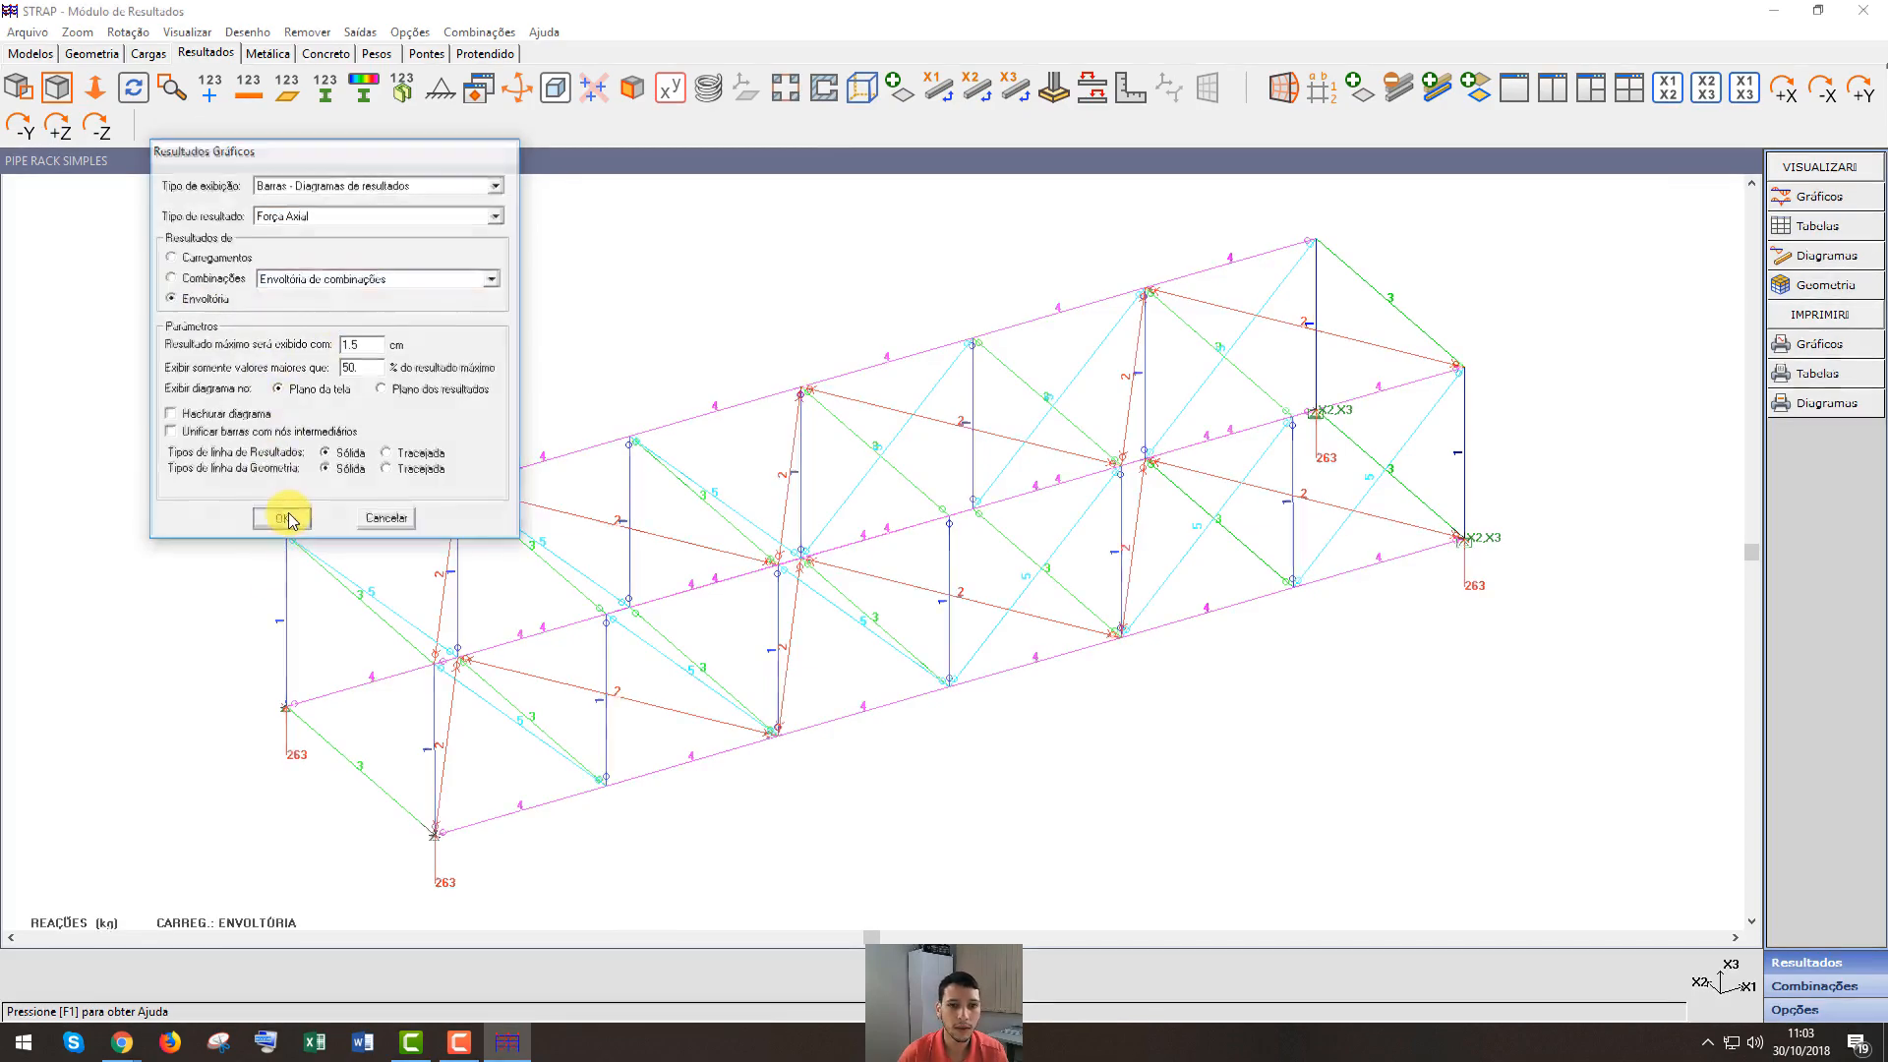
left_click(281, 518)
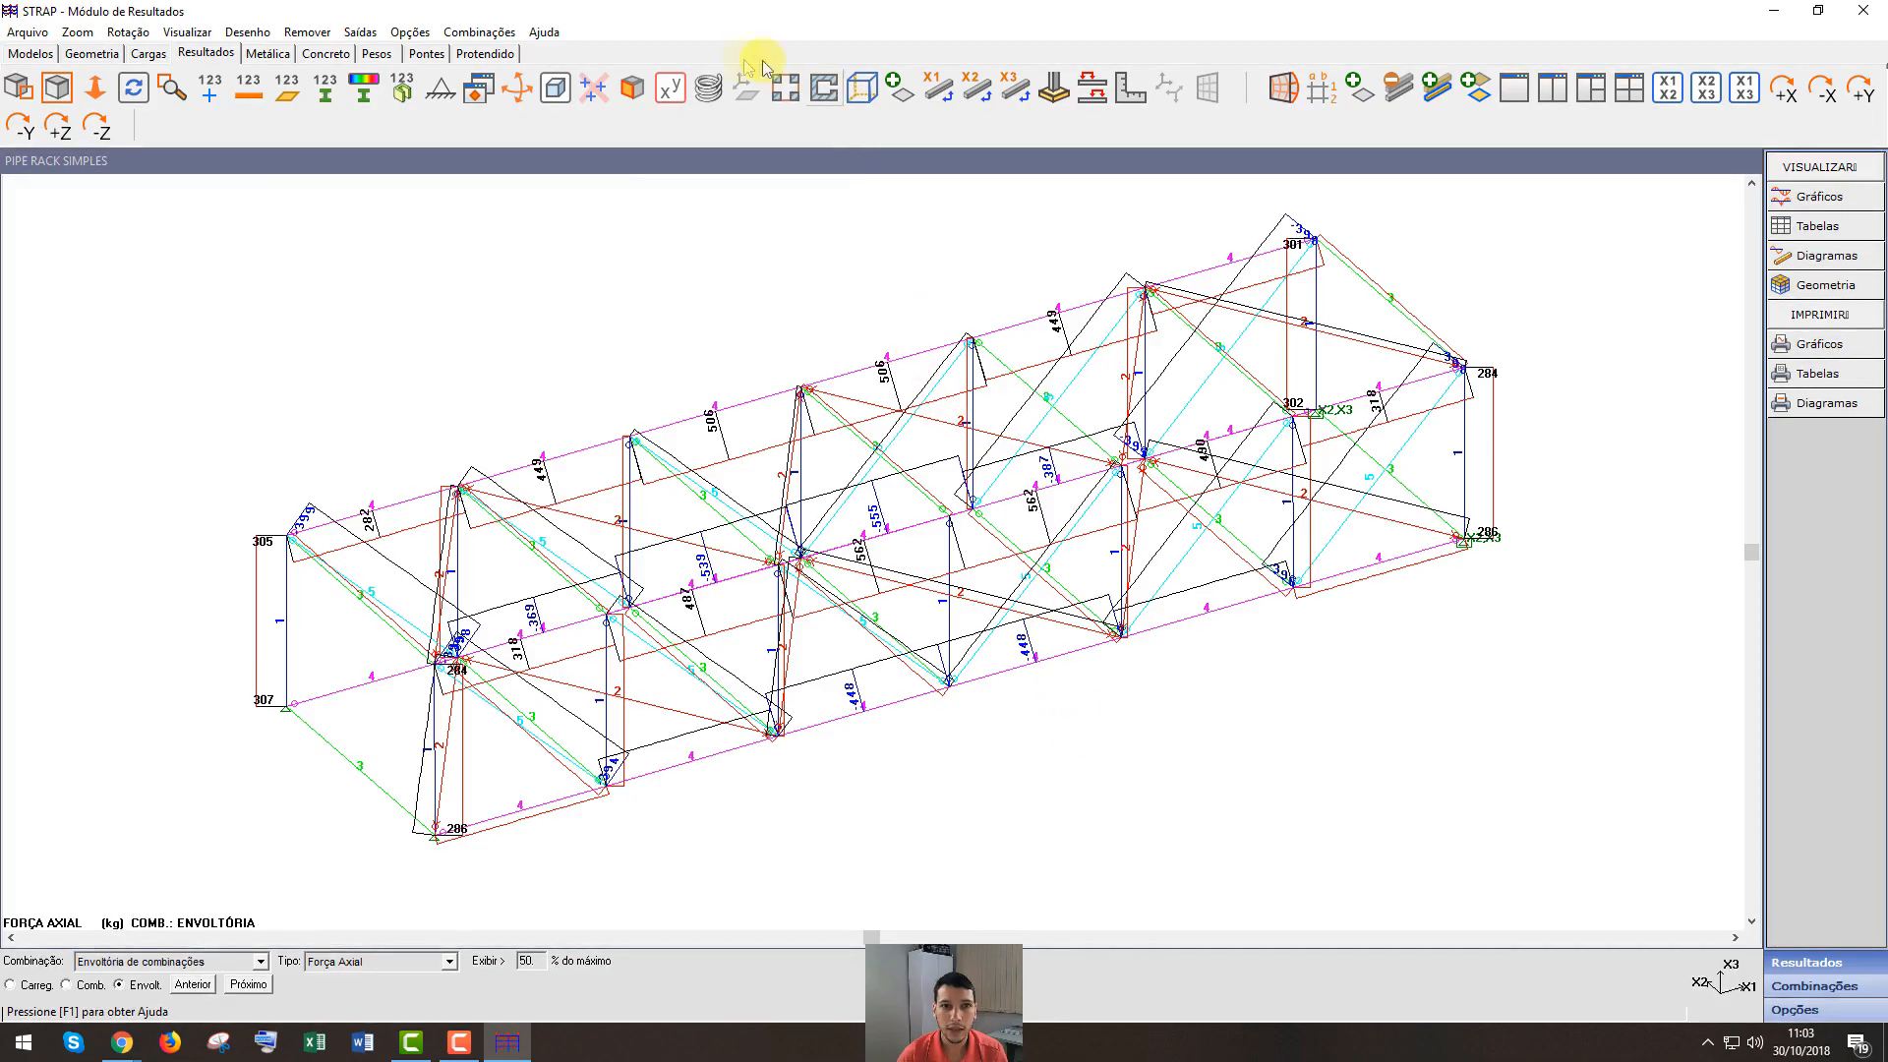
left_click(553, 87)
mouse_move(946, 669)
left_mouse_down()
mouse_move(822, 695)
mouse_move(1095, 766)
mouse_move(1024, 864)
mouse_move(923, 829)
mouse_move(974, 797)
left_mouse_up()
key("Escape")
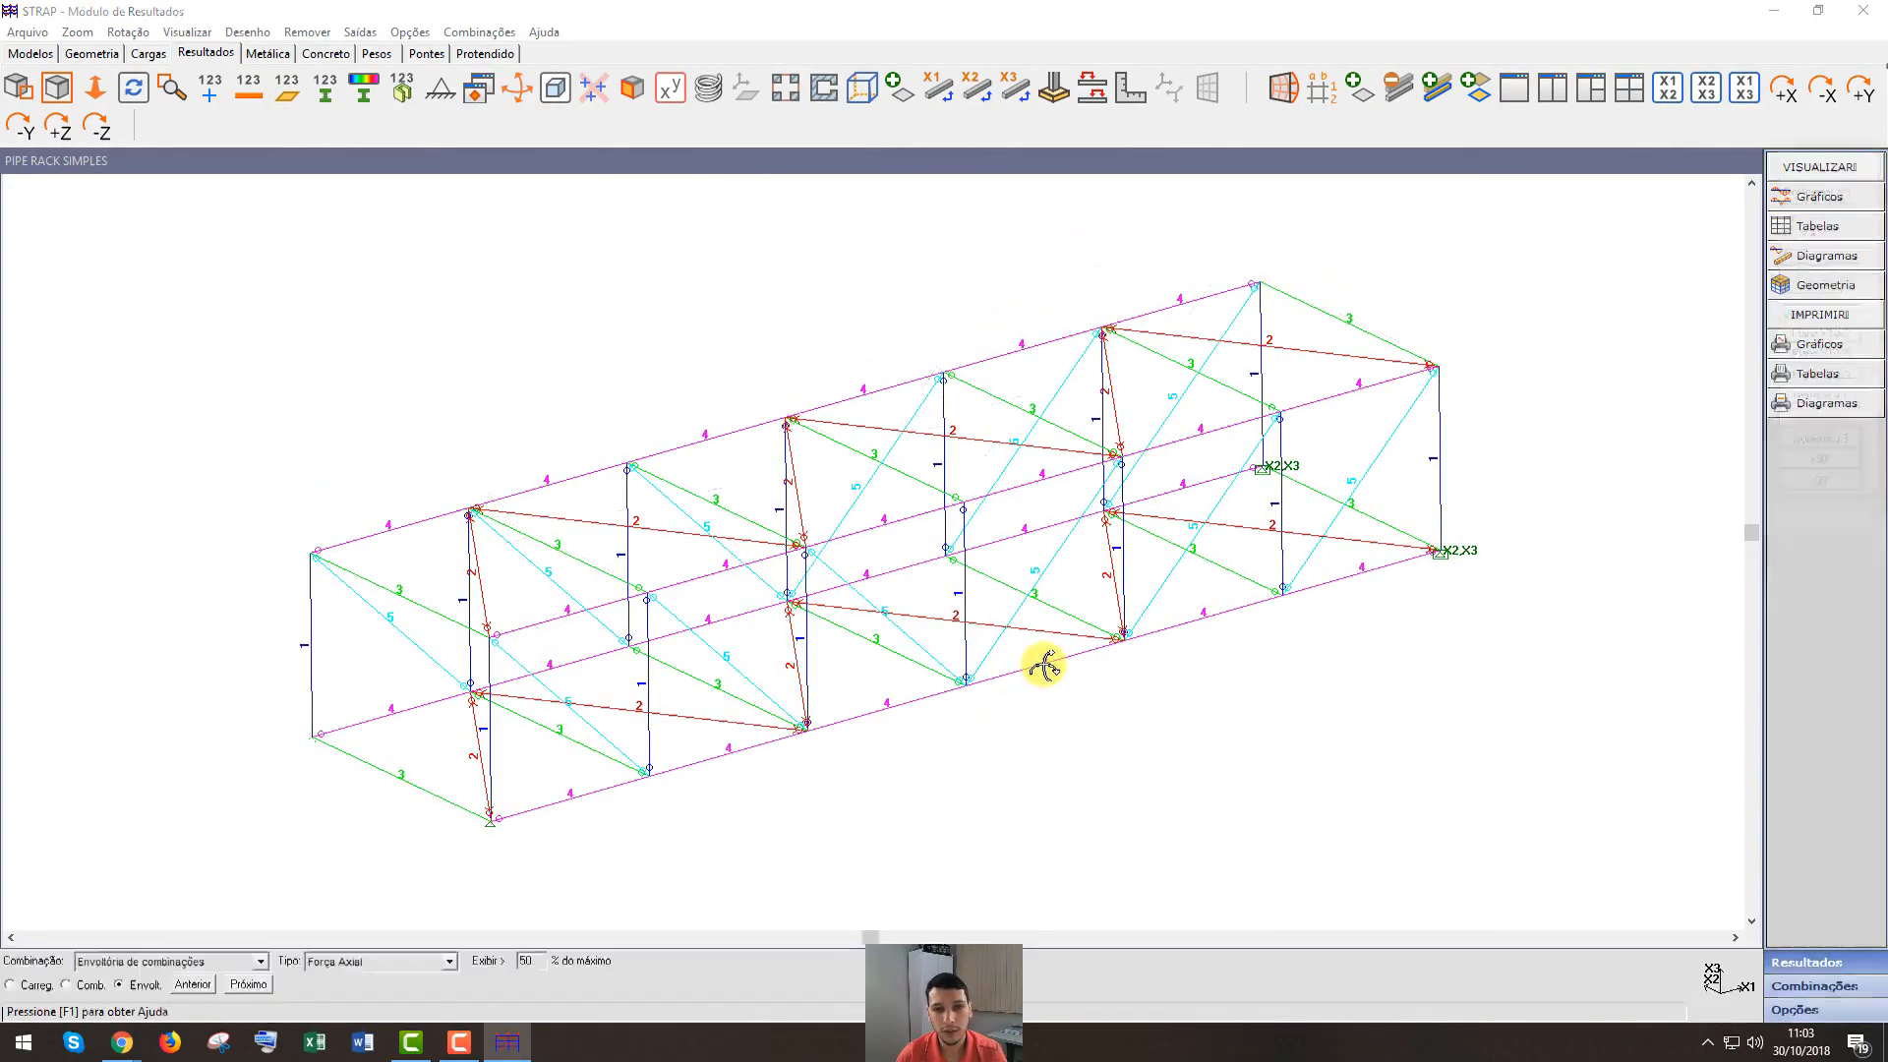
Display the displacements graphically for load combination 3 (1*1.00+2*1.00)
left_click(1814, 200)
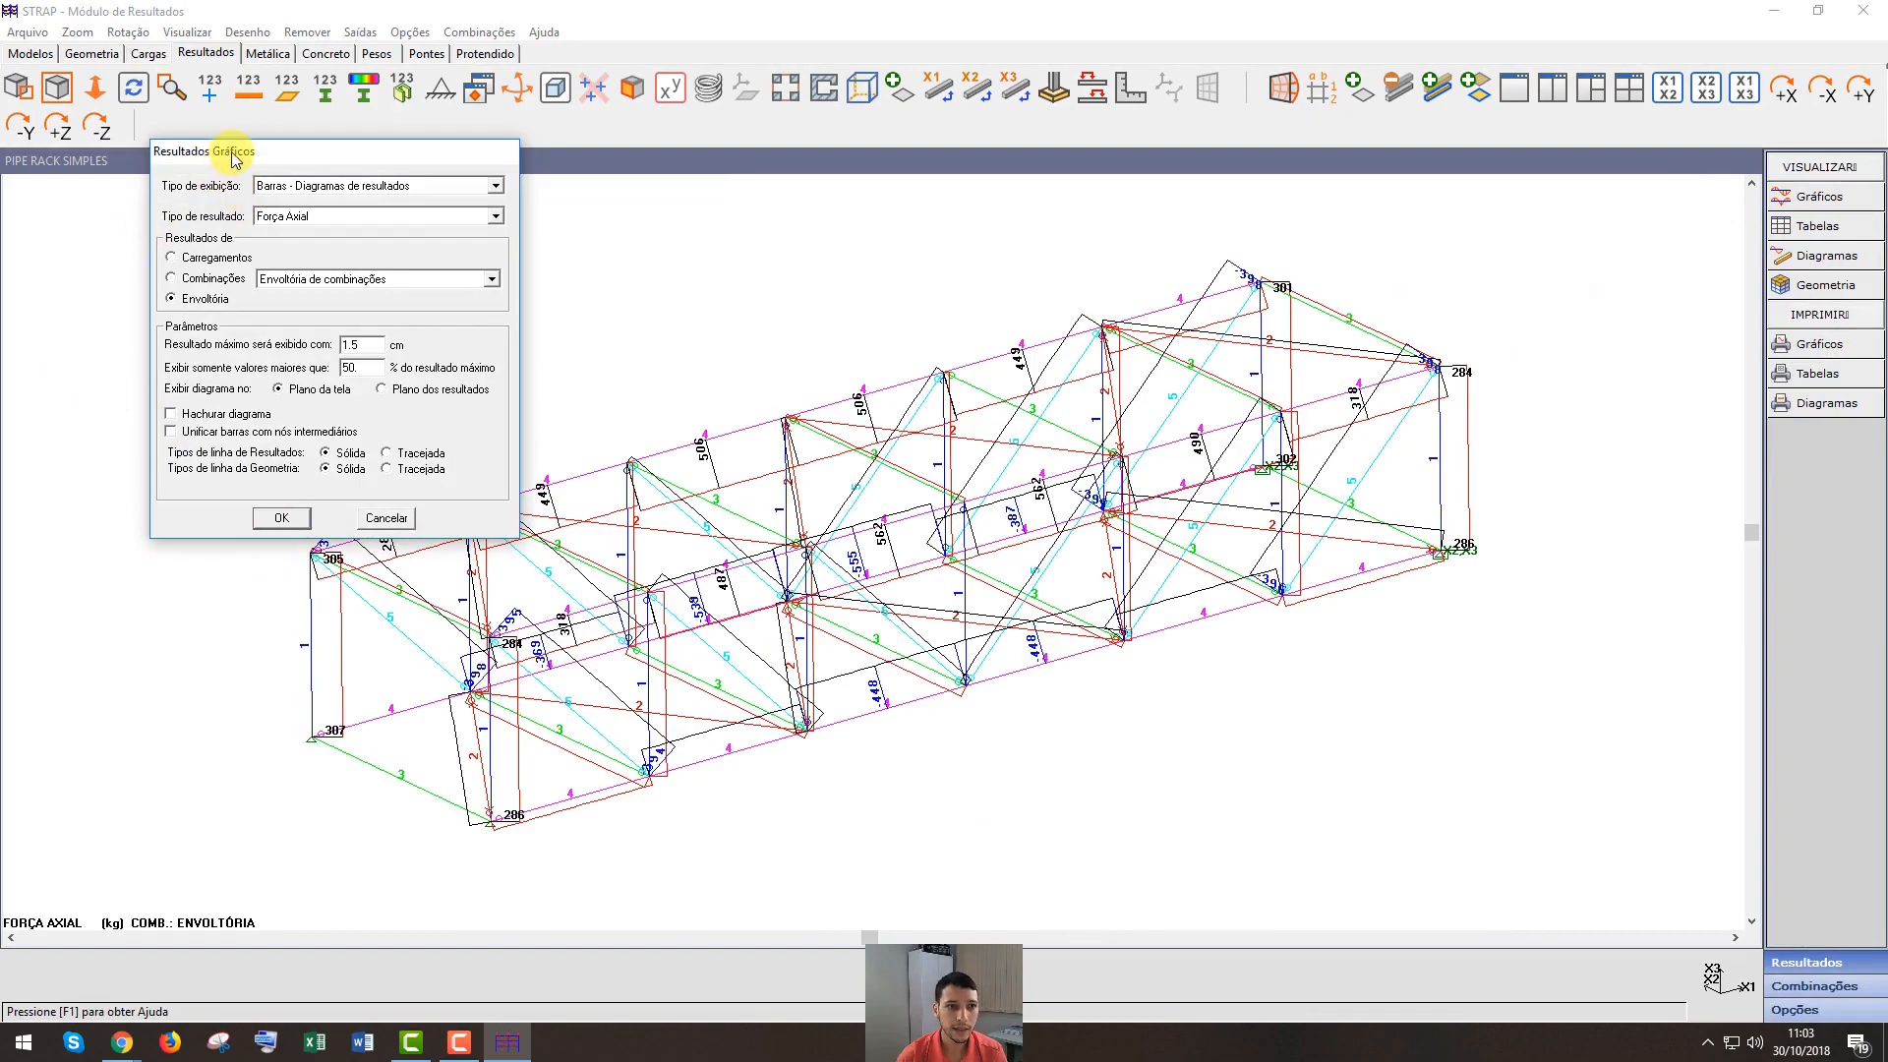
left_click_drag(234, 160, 280, 120)
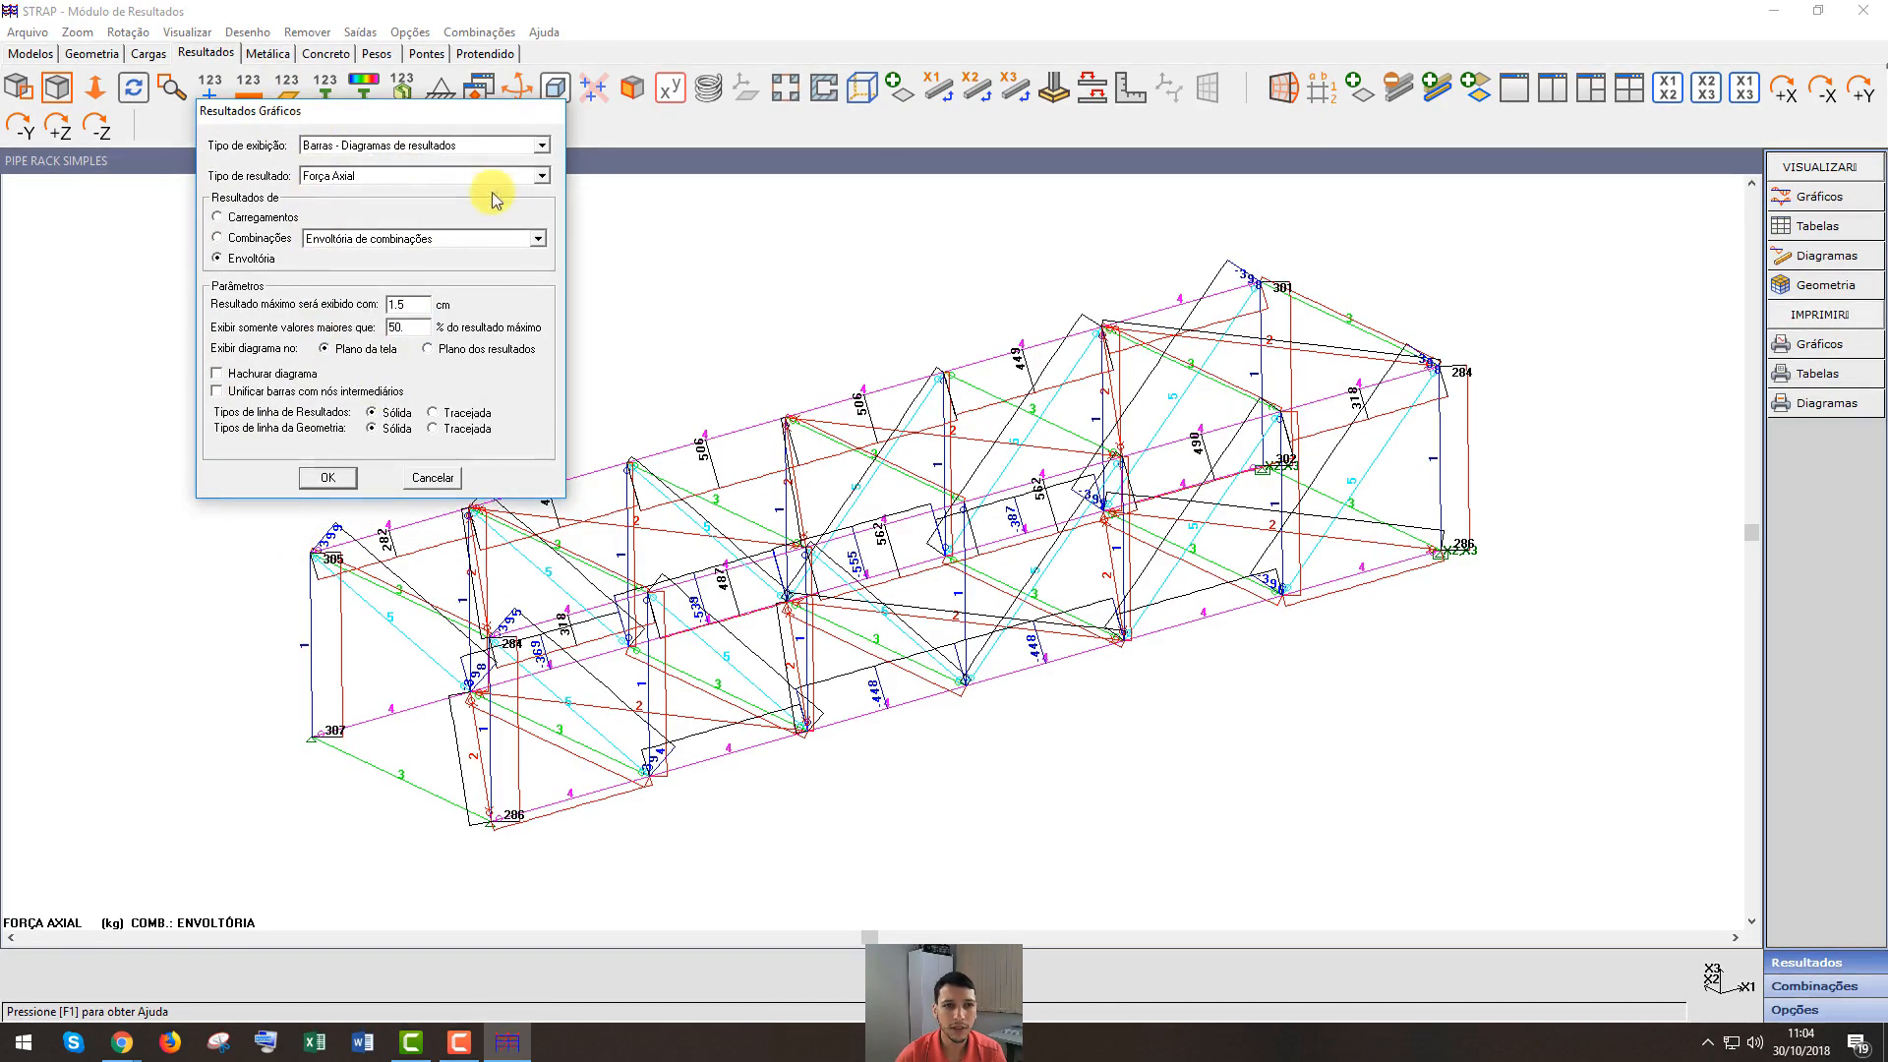
left_click(544, 145)
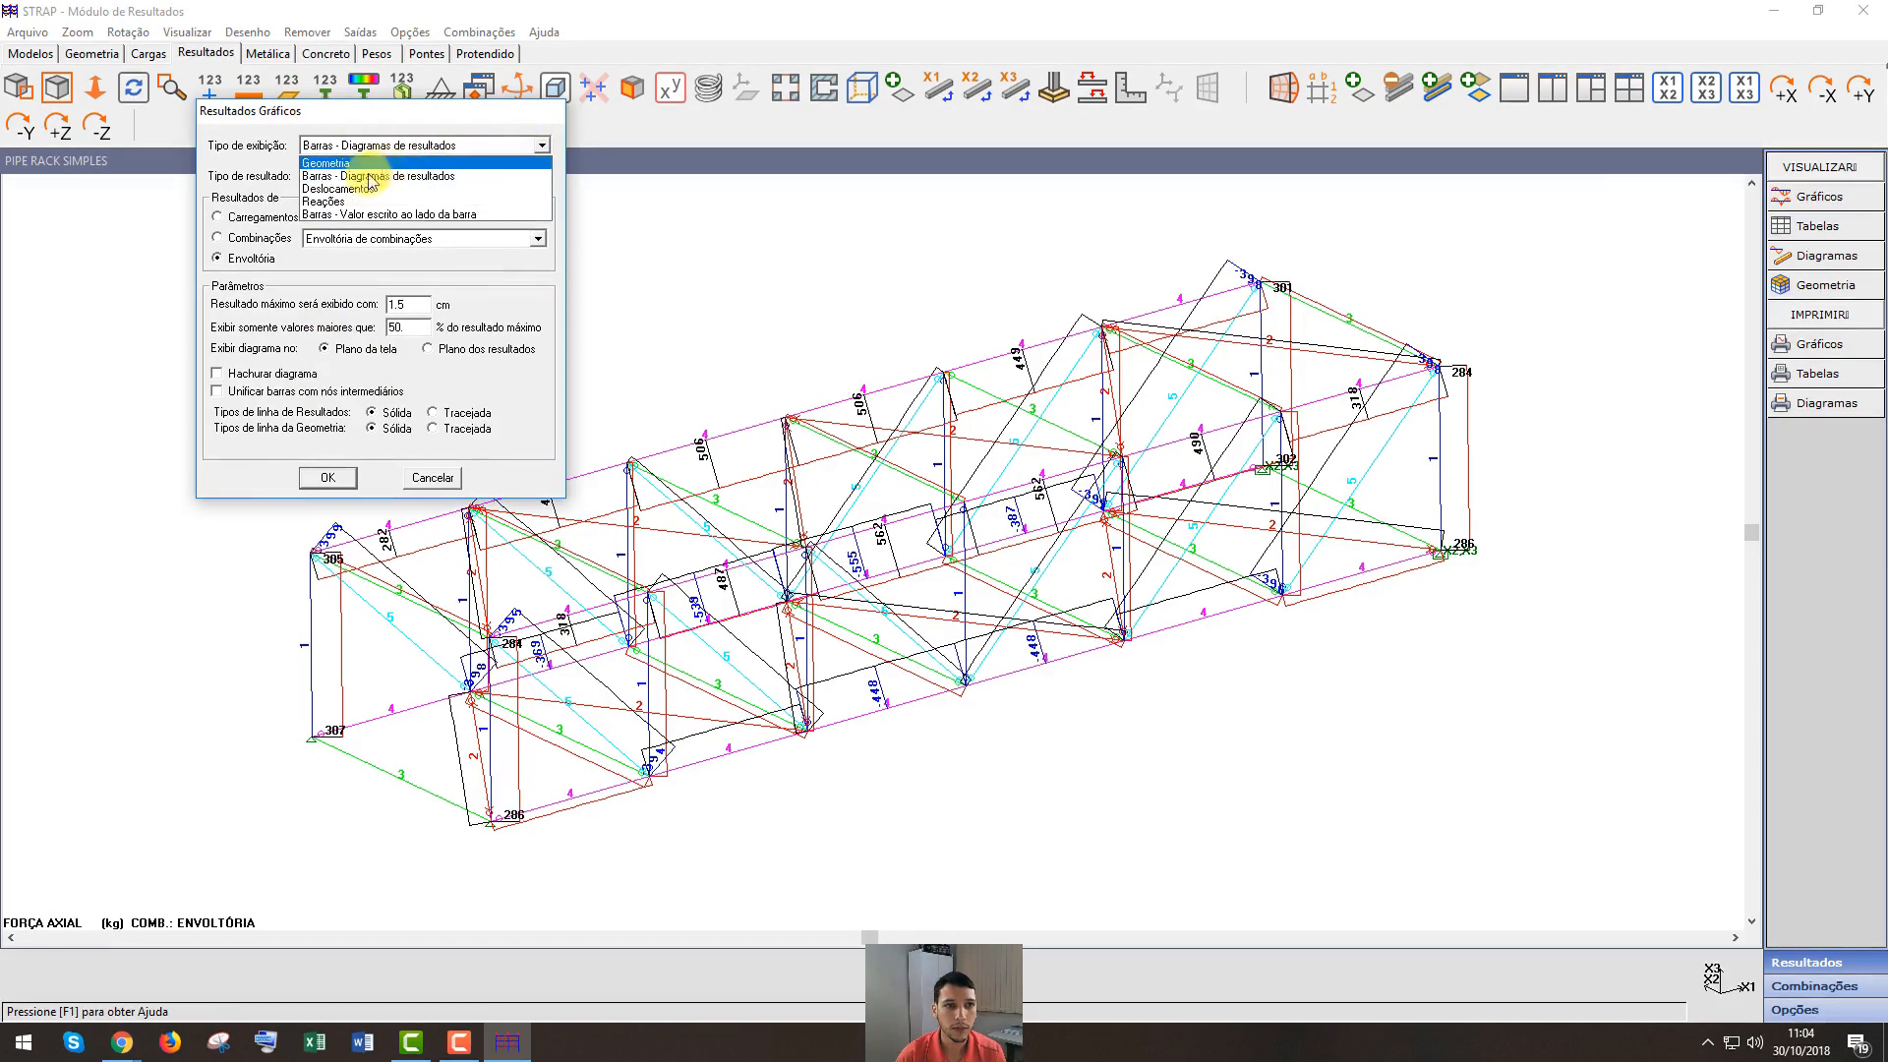
left_click(334, 187)
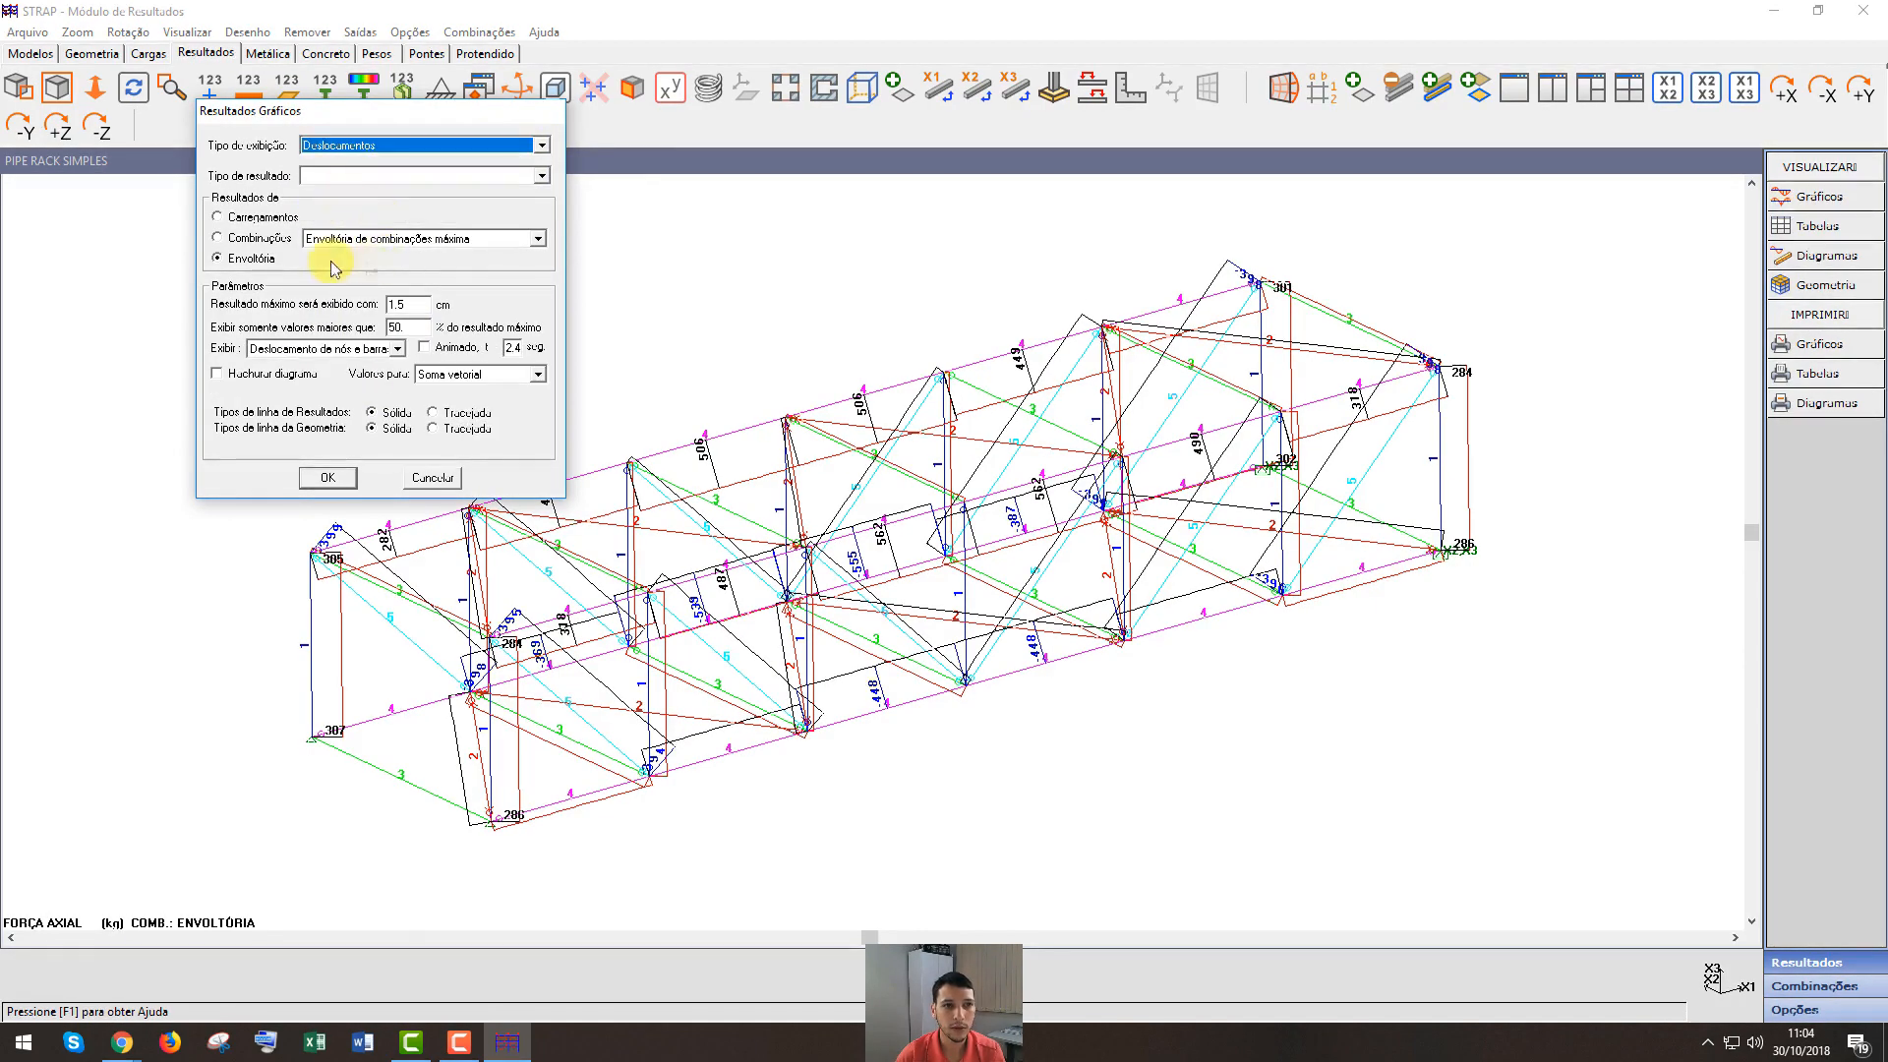
left_click(263, 243)
left_click(378, 239)
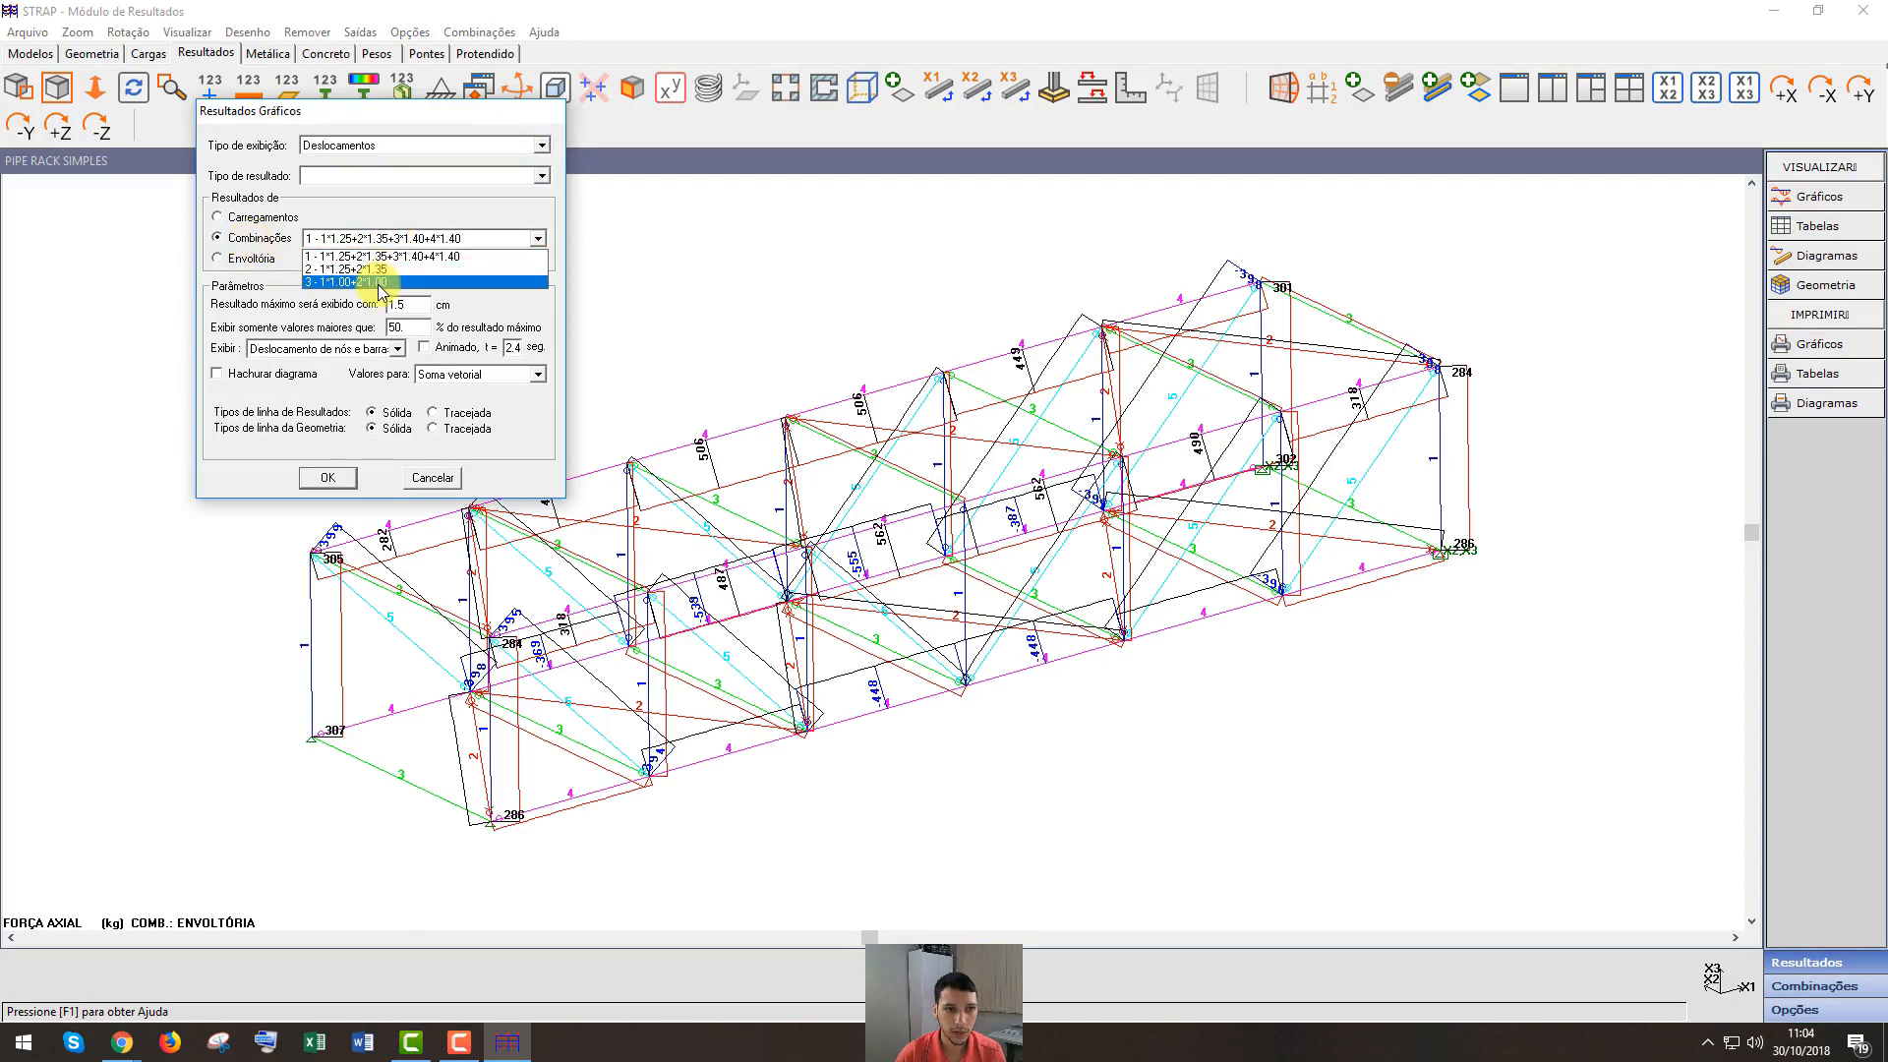
left_click(364, 281)
left_click(329, 478)
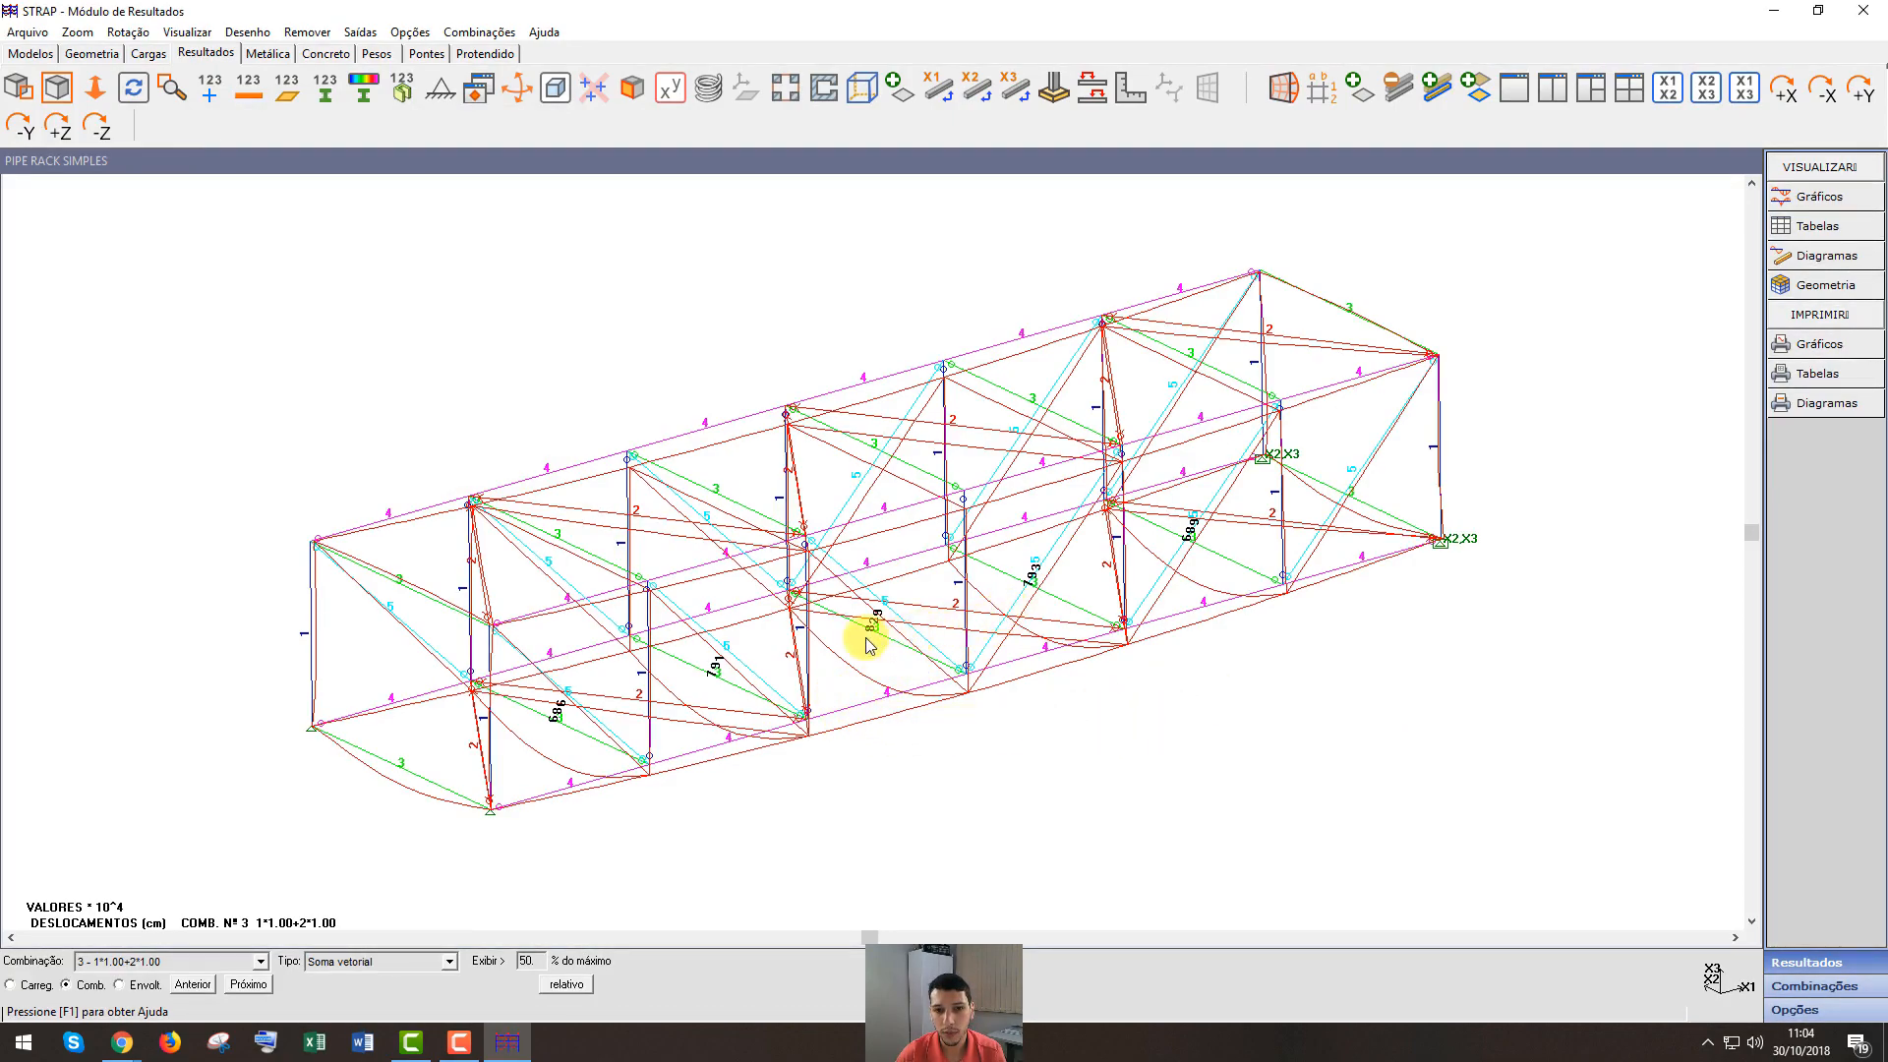
Set the displacement display threshold to 10% of the maximum and examine the values along the pipe rack
double_click(540, 962)
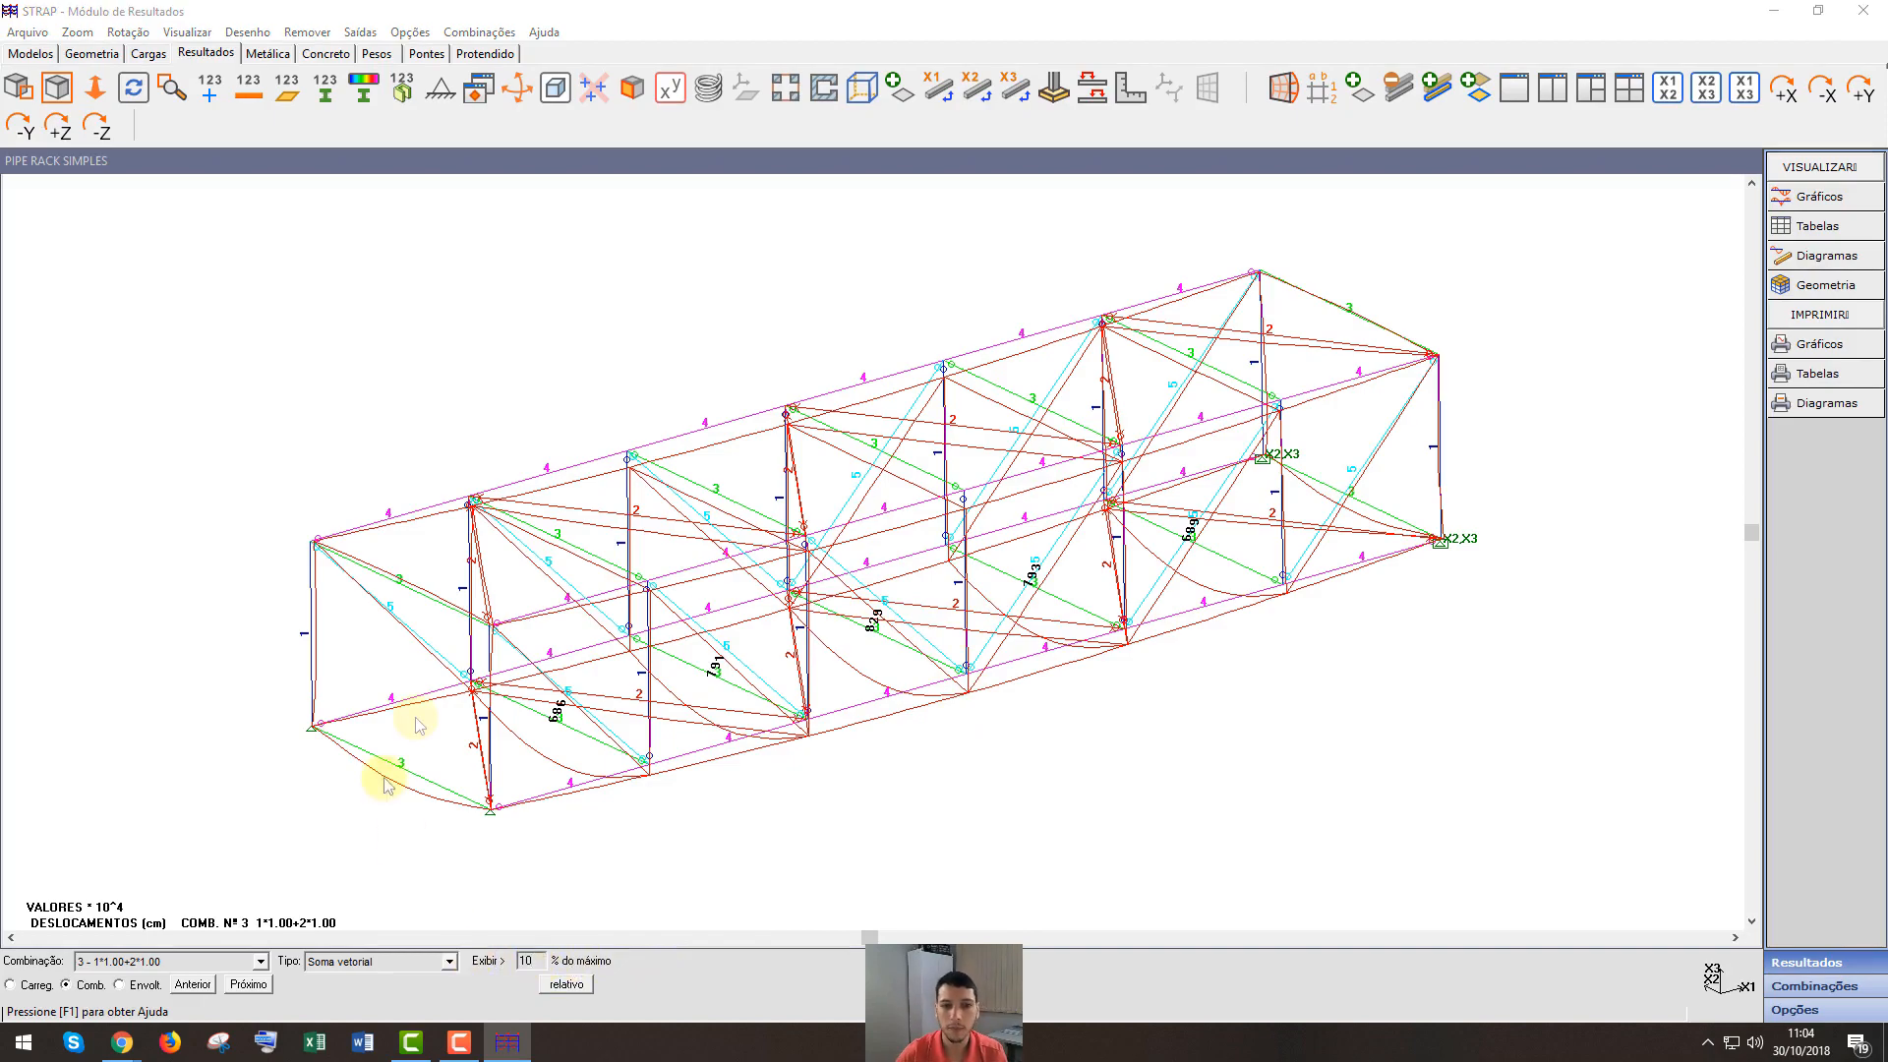
scroll(1090, 768, "down", 1)
scroll(1022, 747, "up", 1)
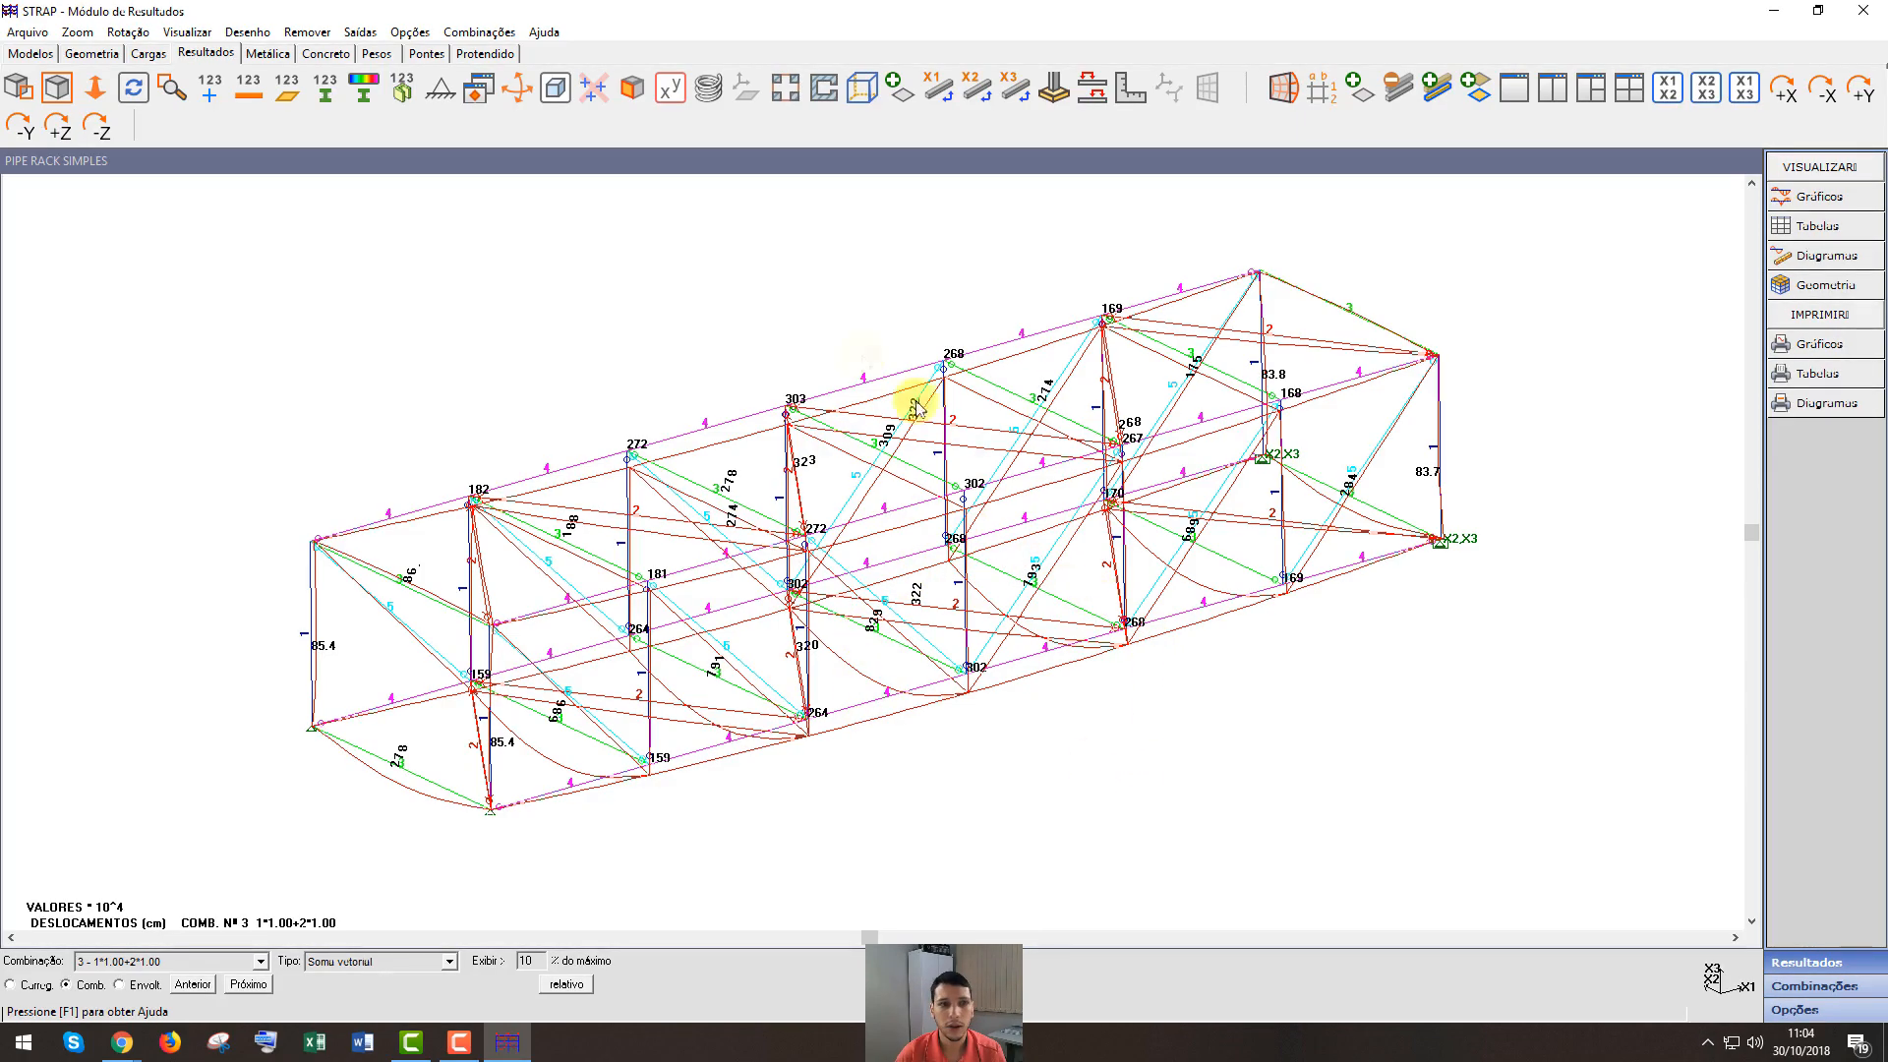
In the steel design module, review the default sway, cold-formed and steel type parameters and accept MR-250 with NBR 8800/2008
left_click(270, 54)
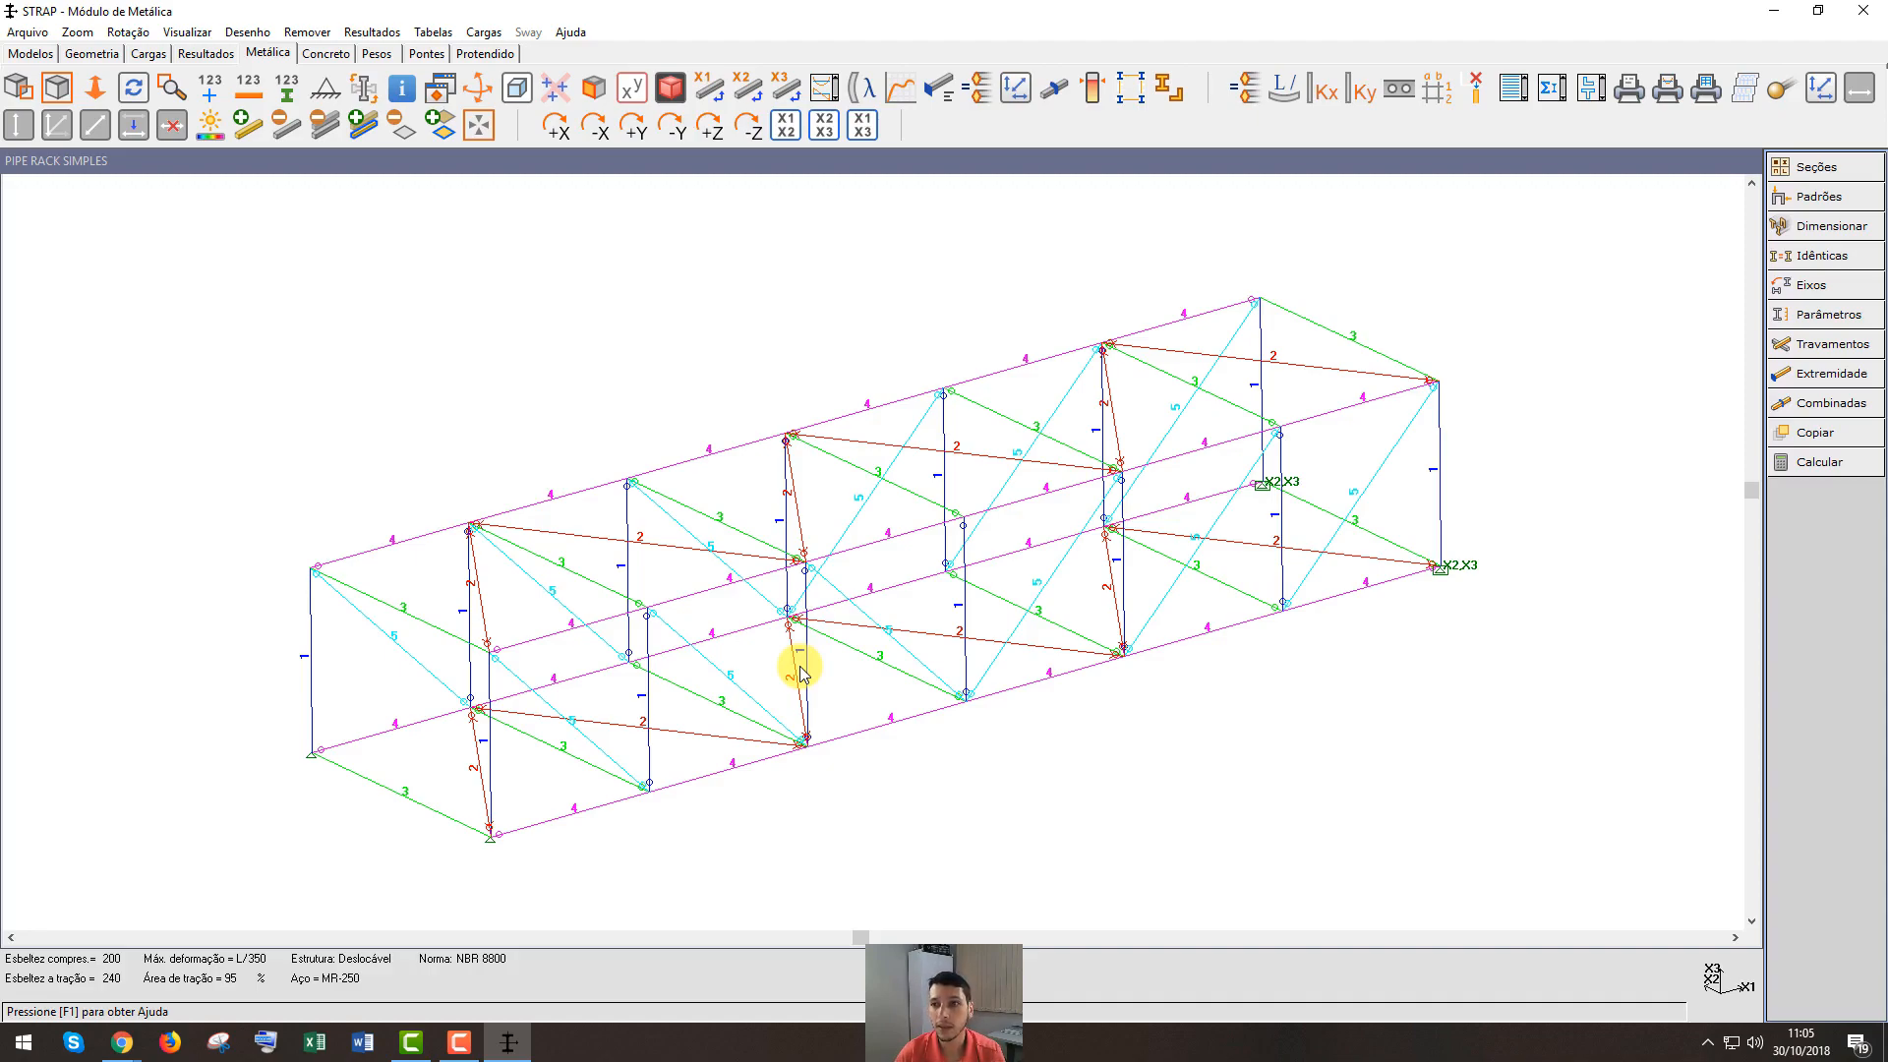
left_click(1836, 199)
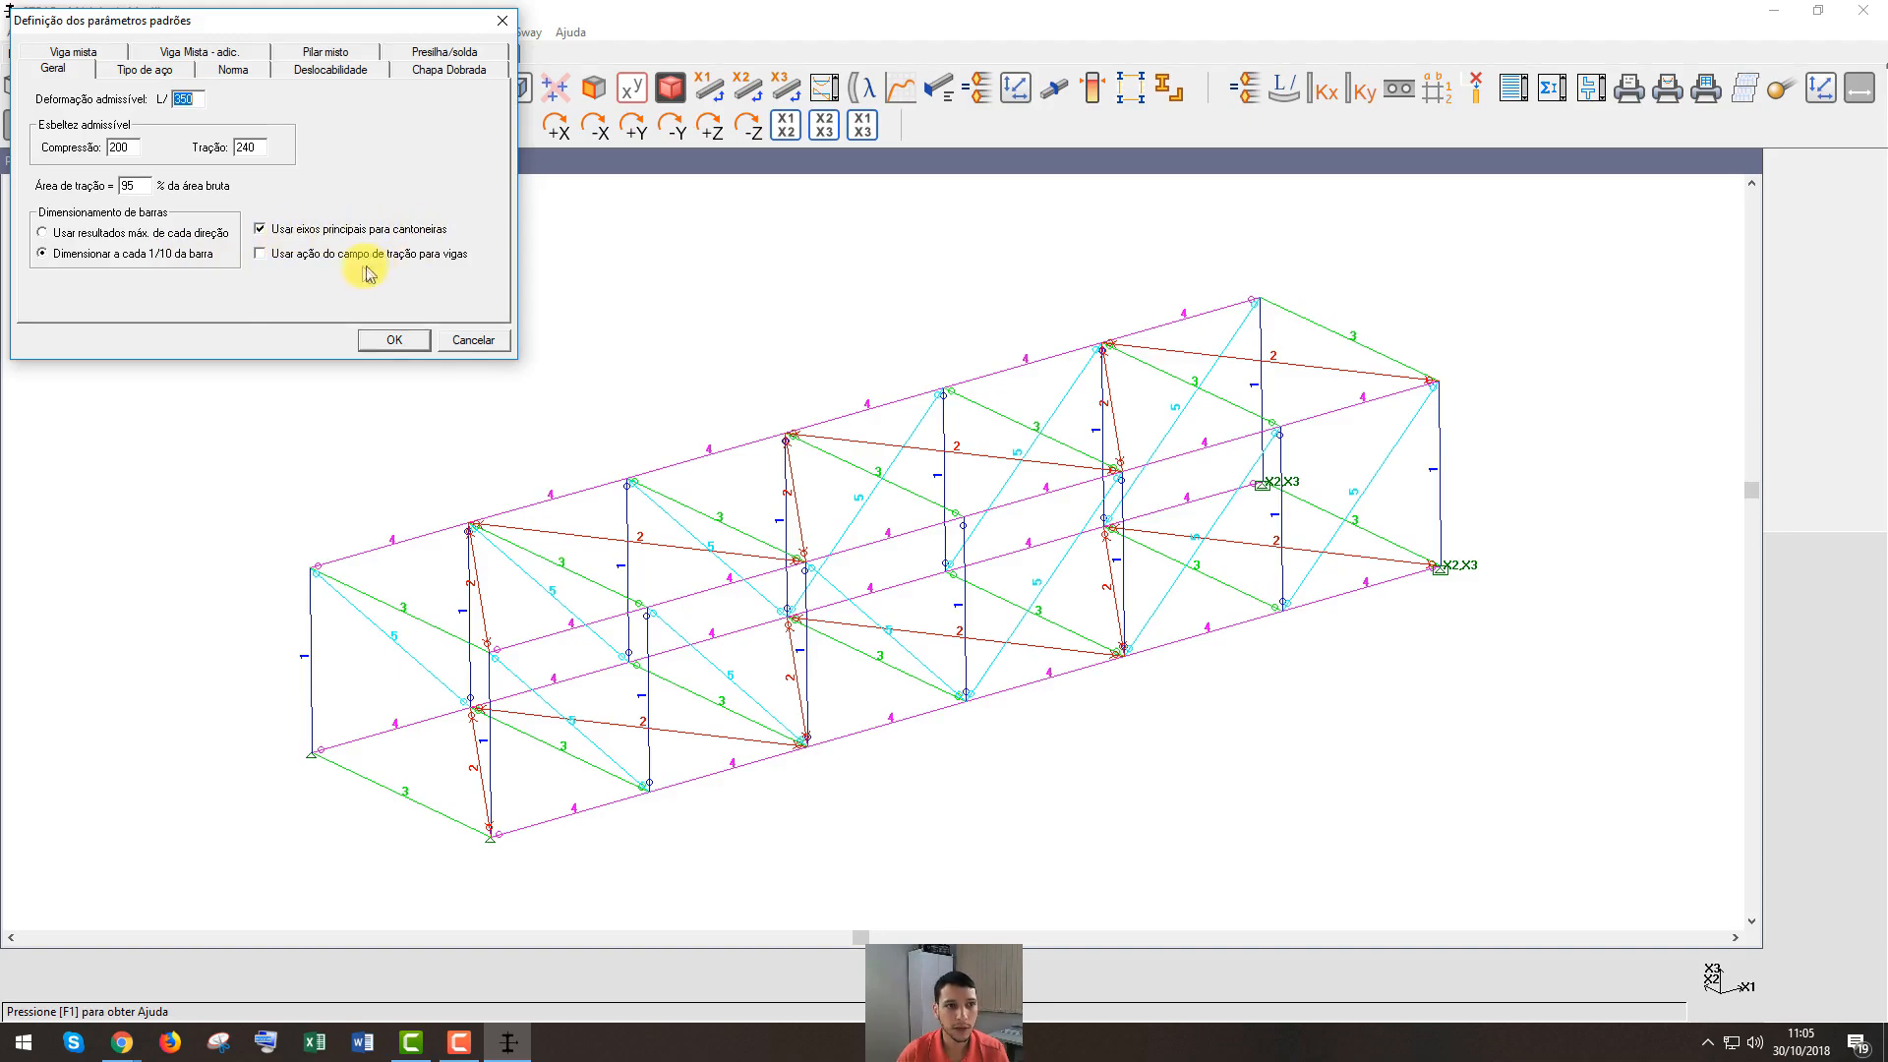
left_click(330, 69)
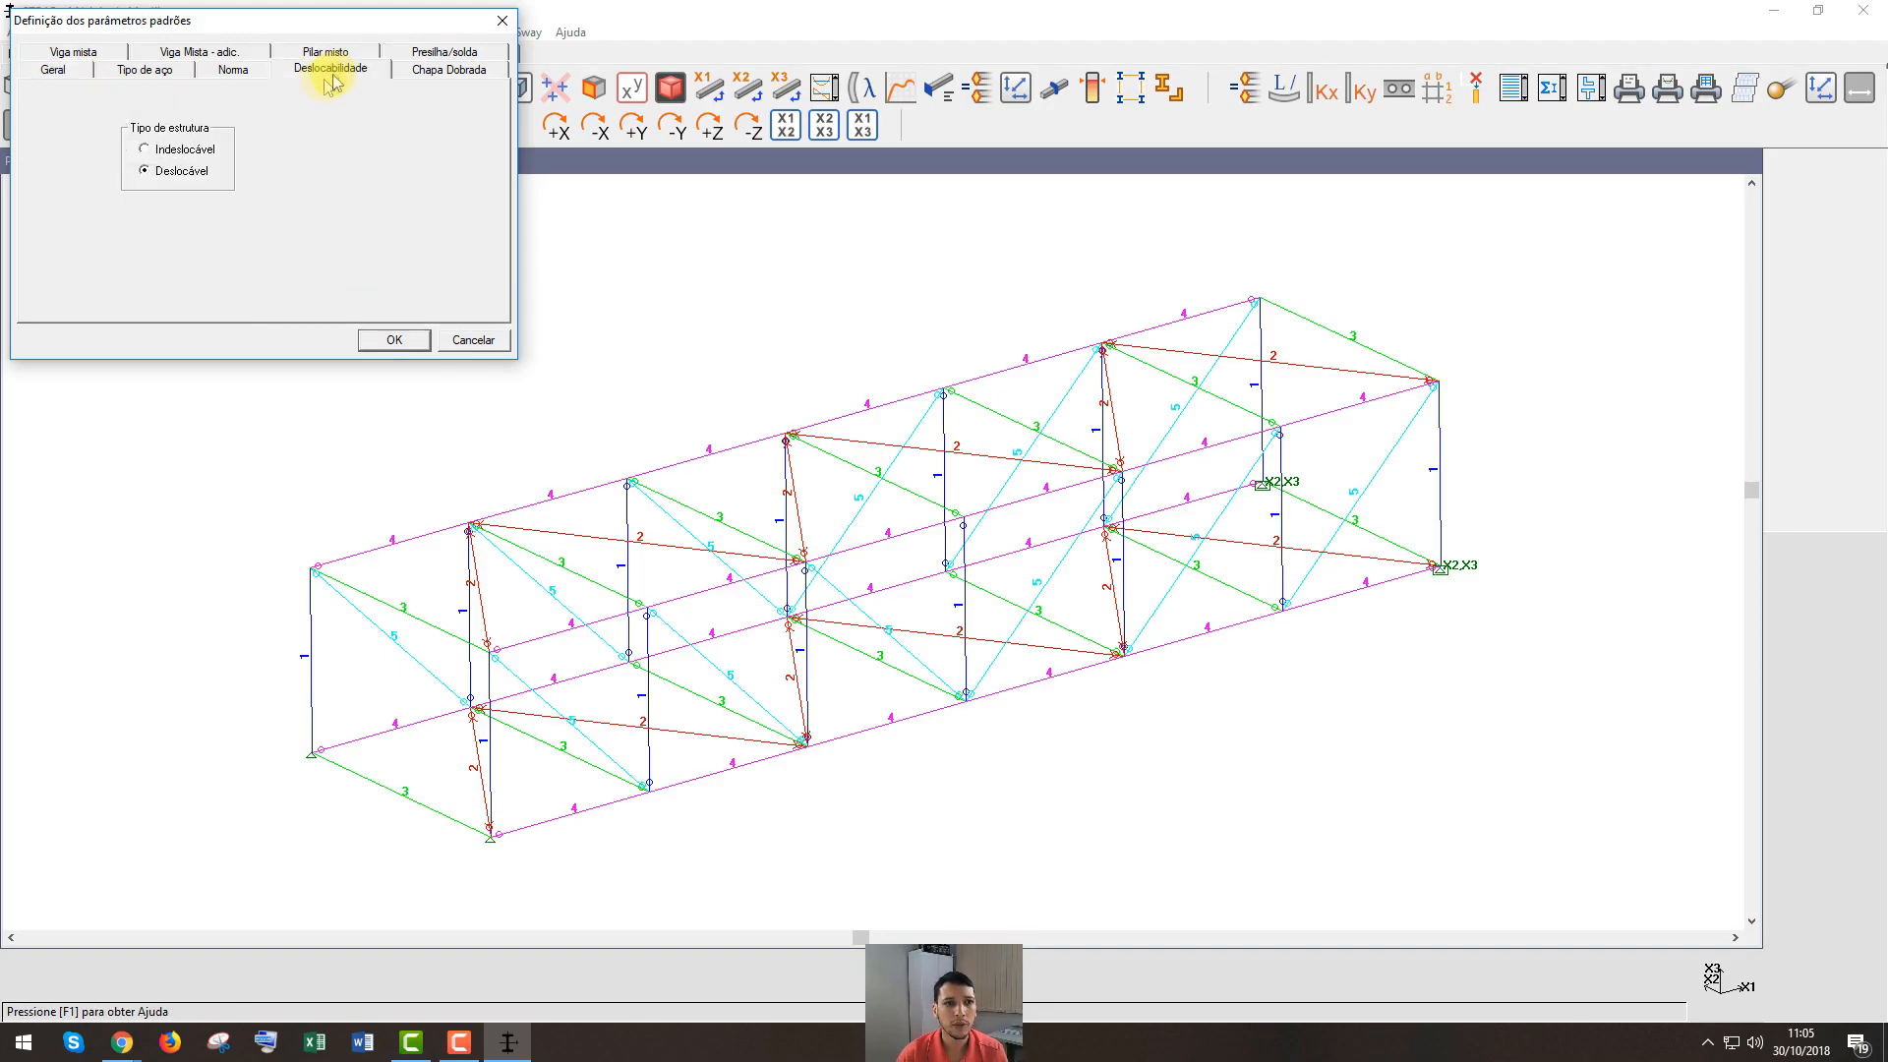
left_click(423, 71)
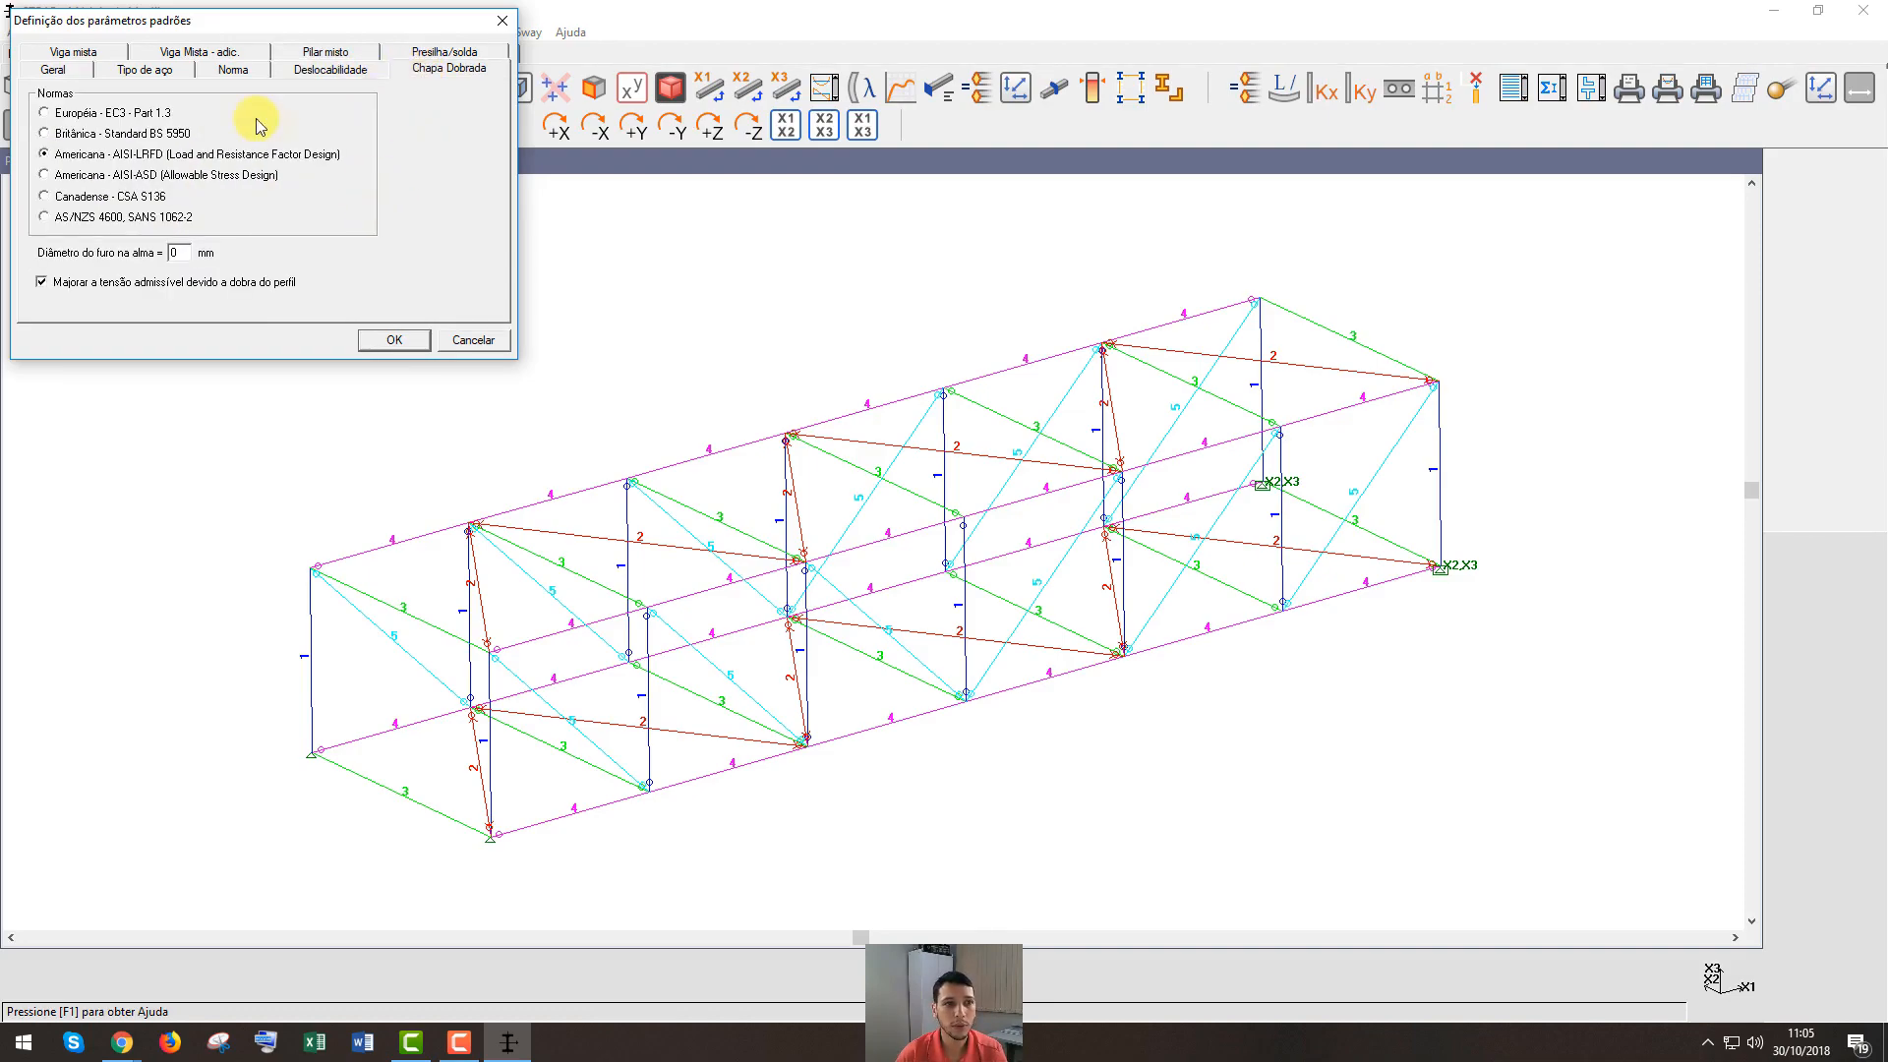
left_click(145, 69)
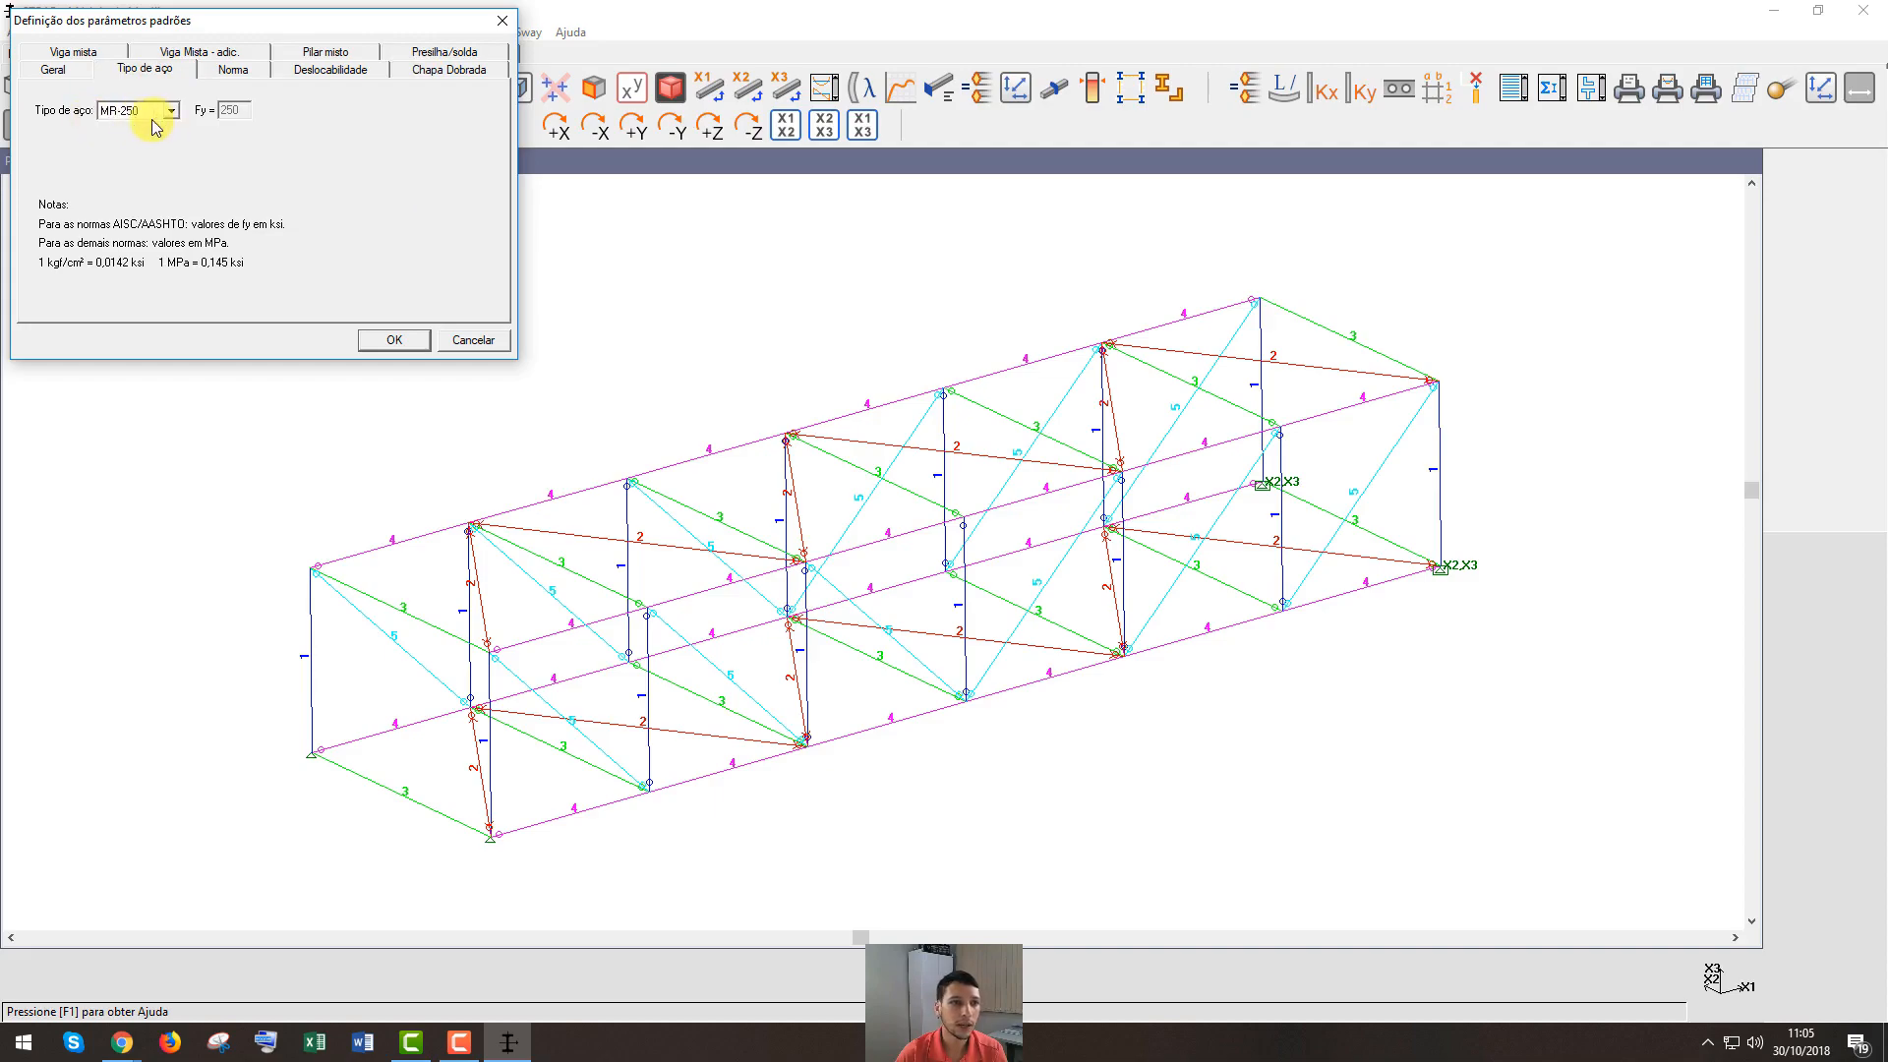
left_click(171, 114)
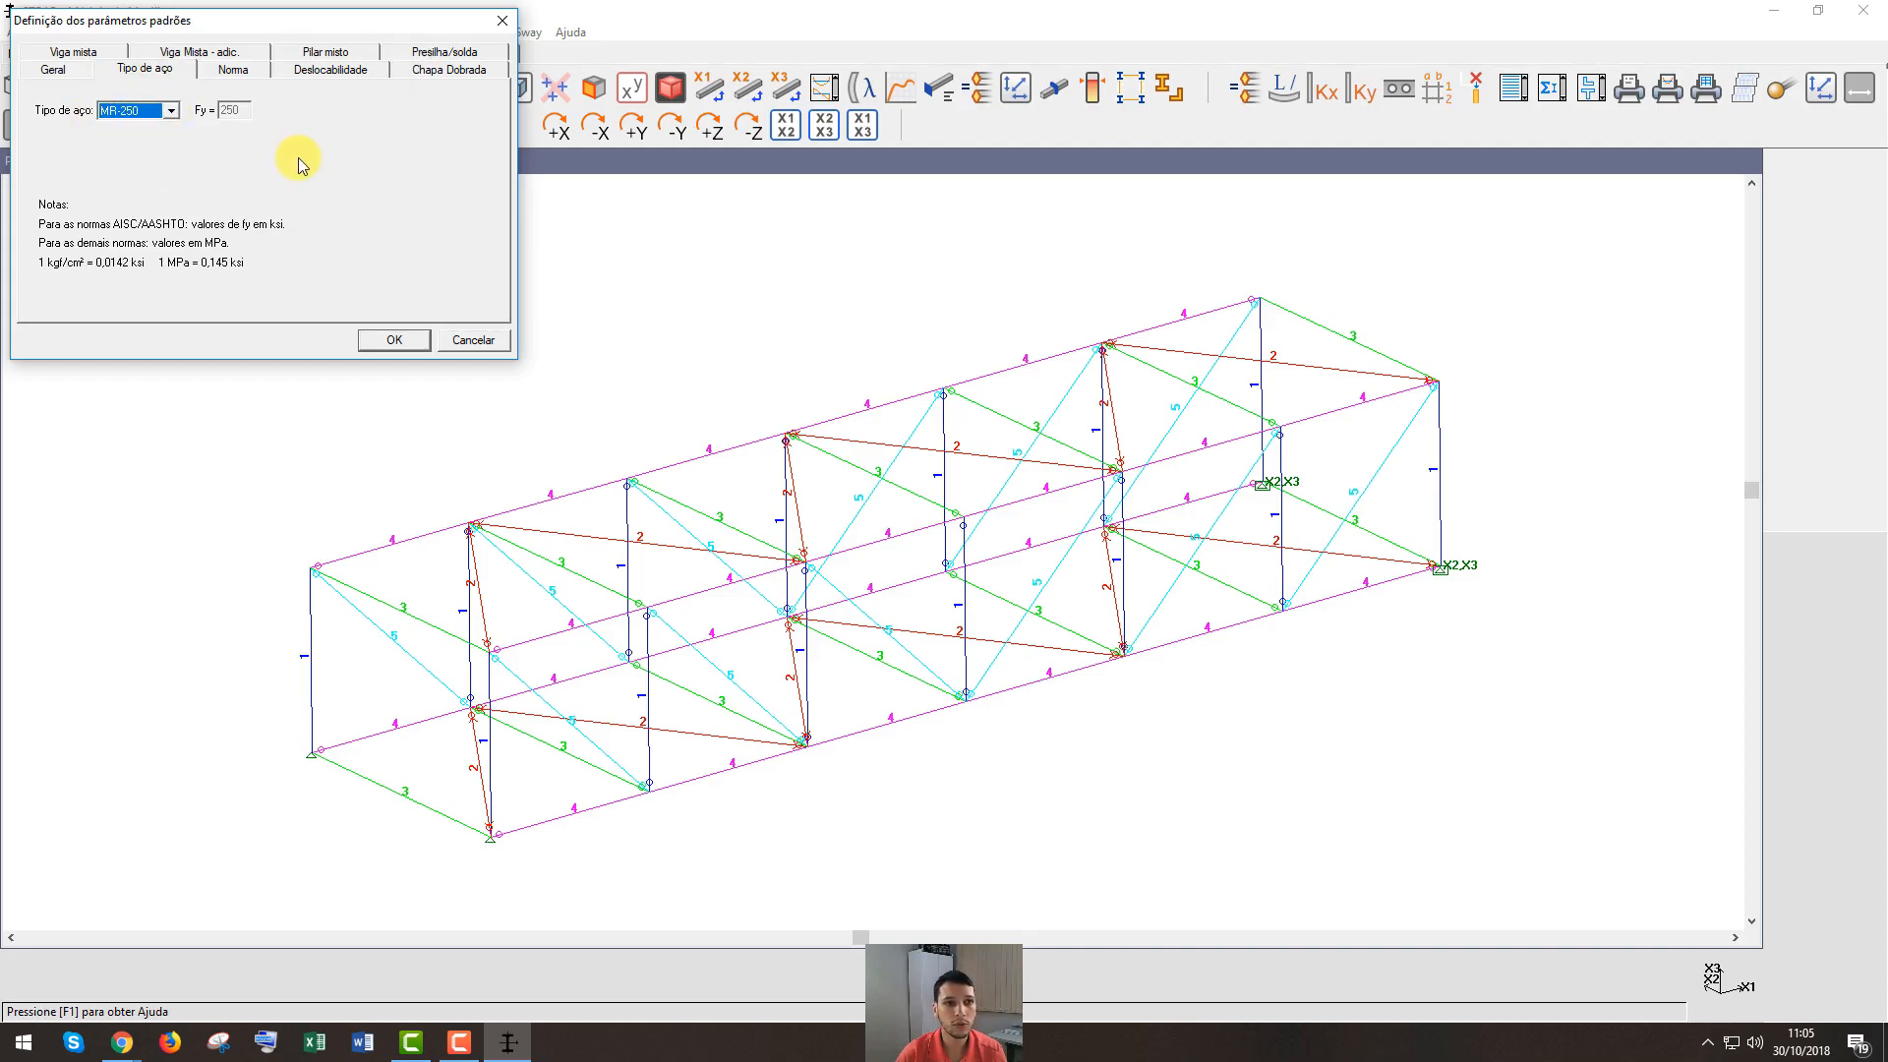
left_click(233, 69)
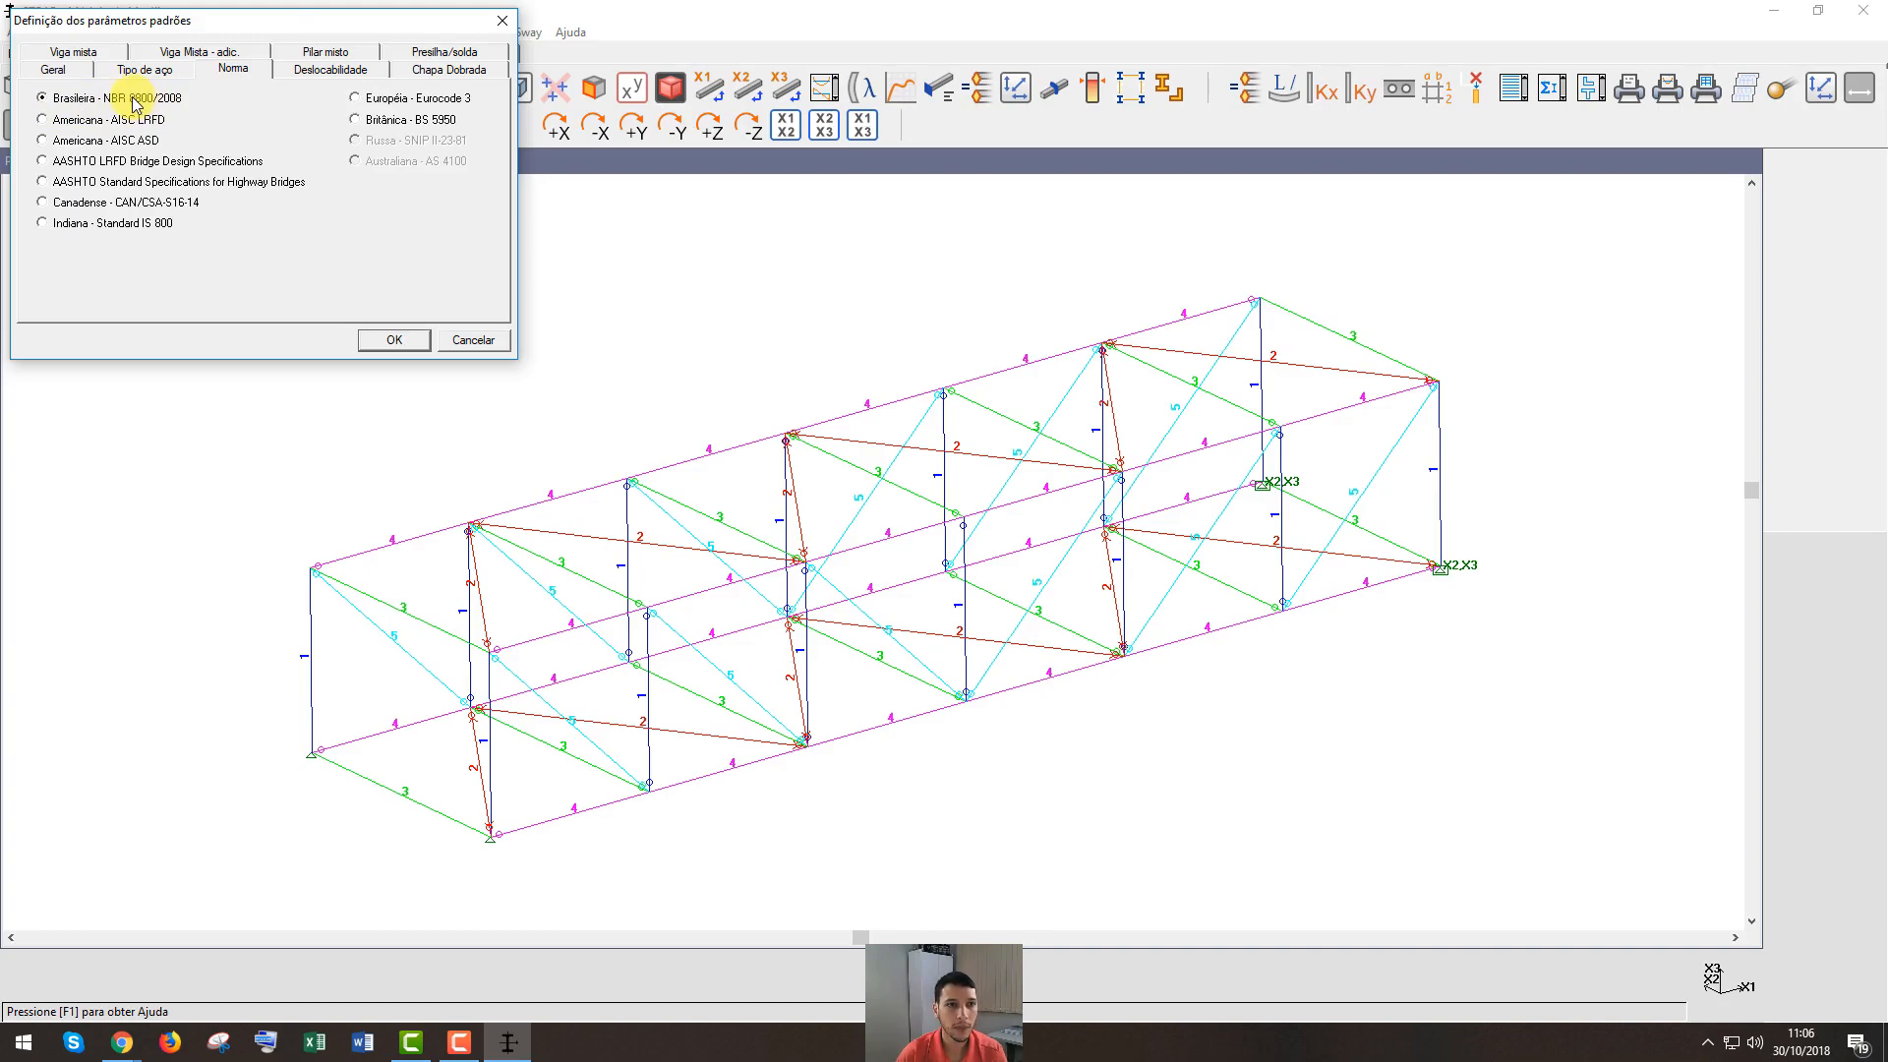
left_click(392, 341)
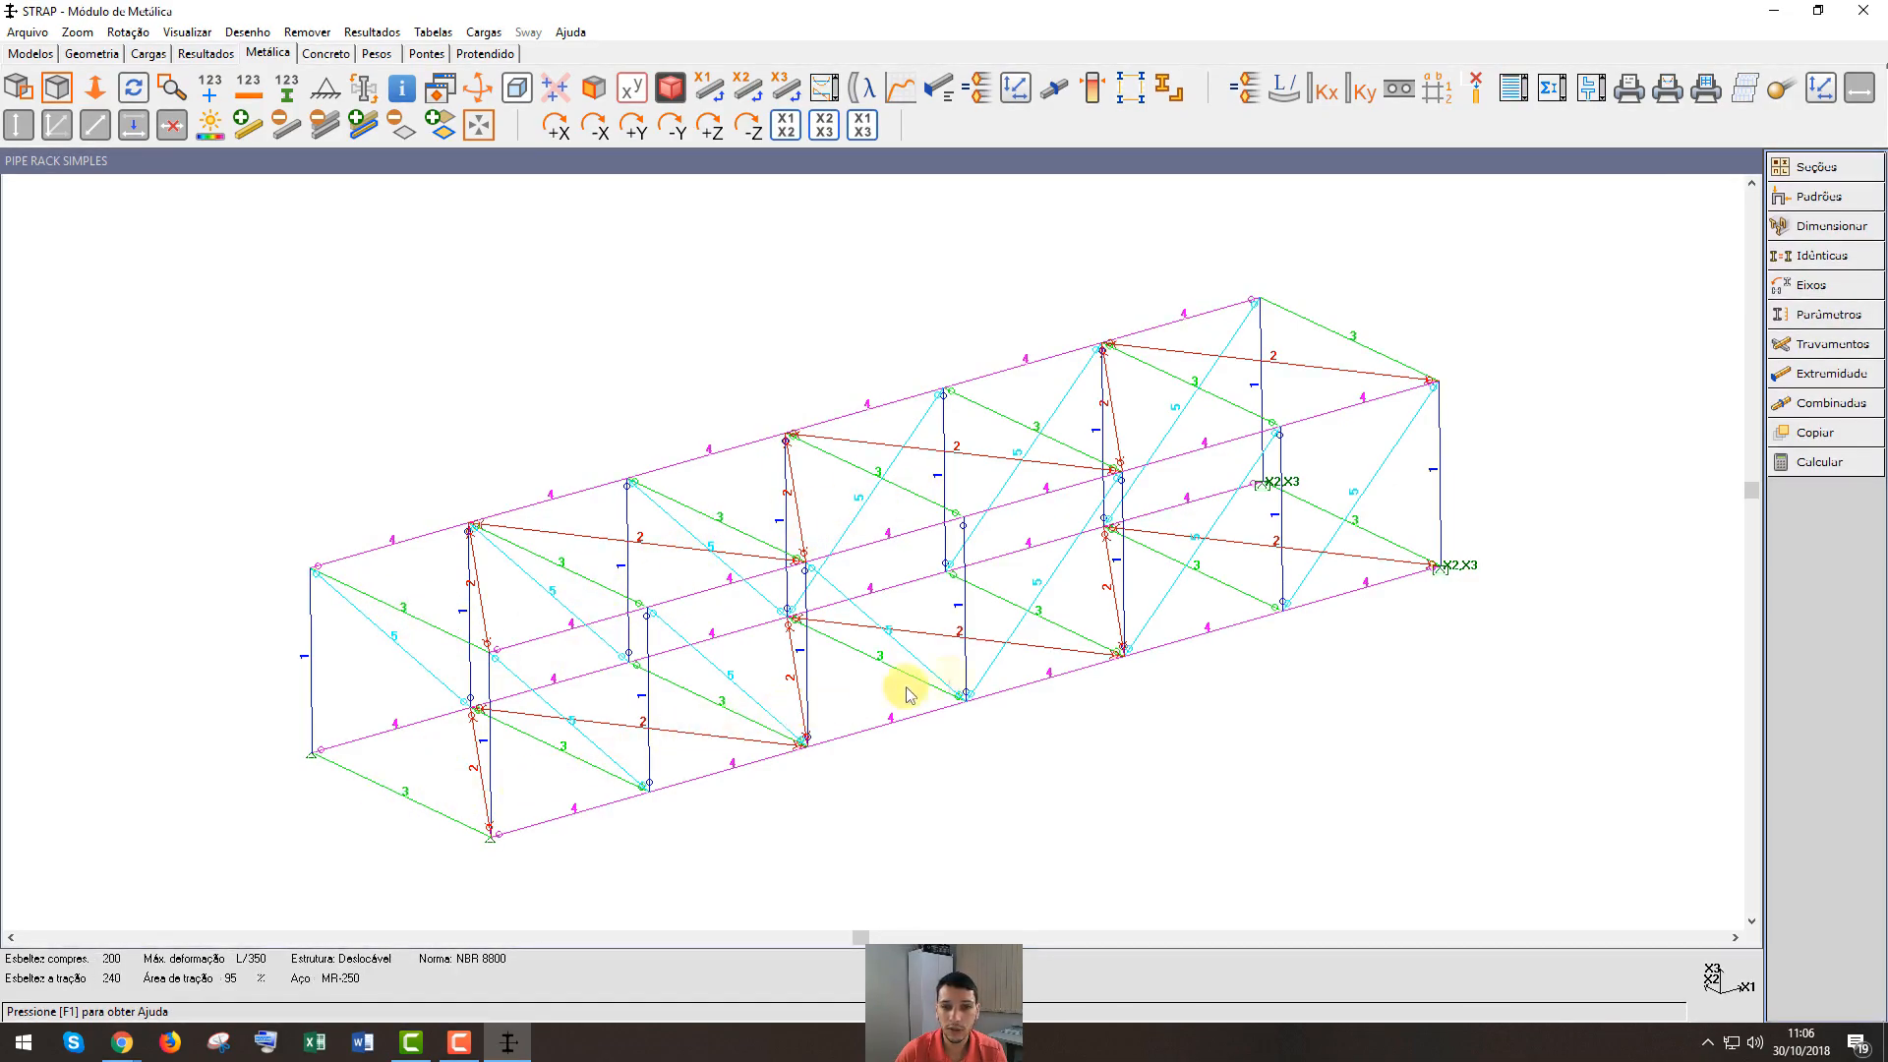
Define identical bars by property, selecting all five property groups
left_click(1822, 257)
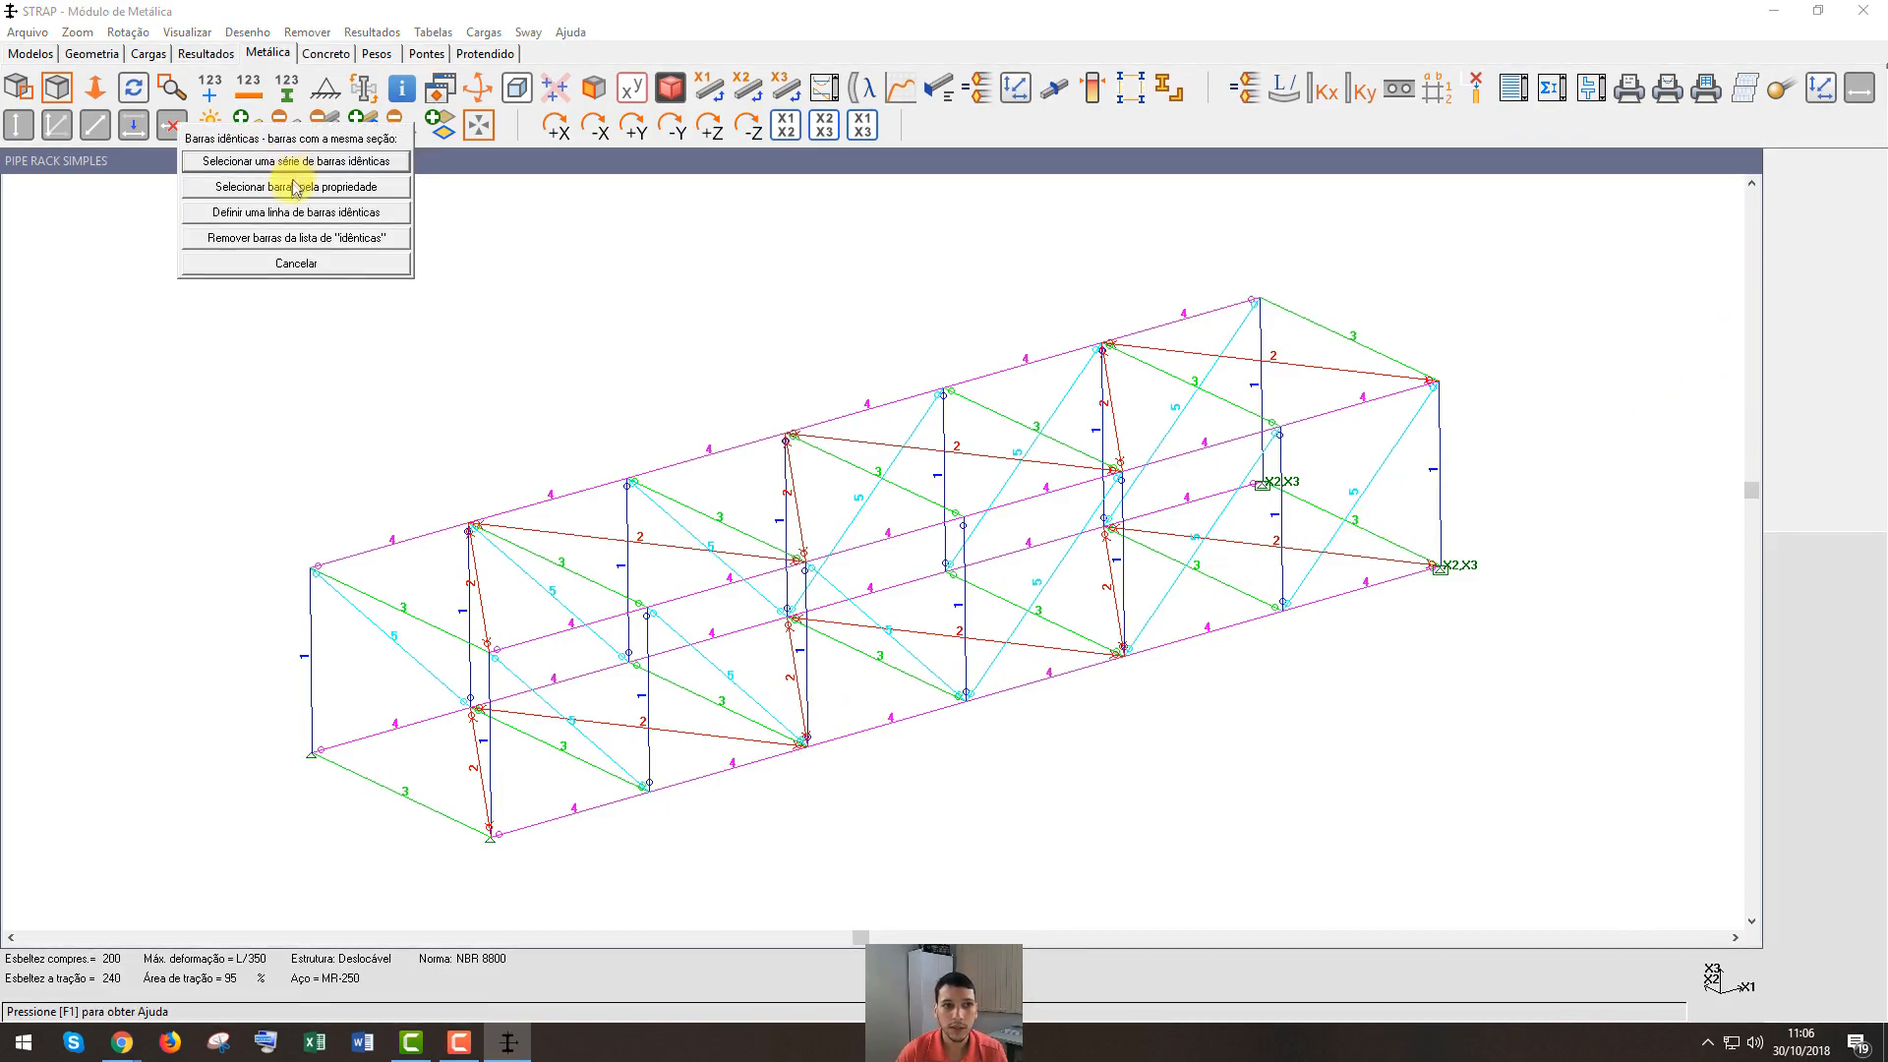
left_click(292, 188)
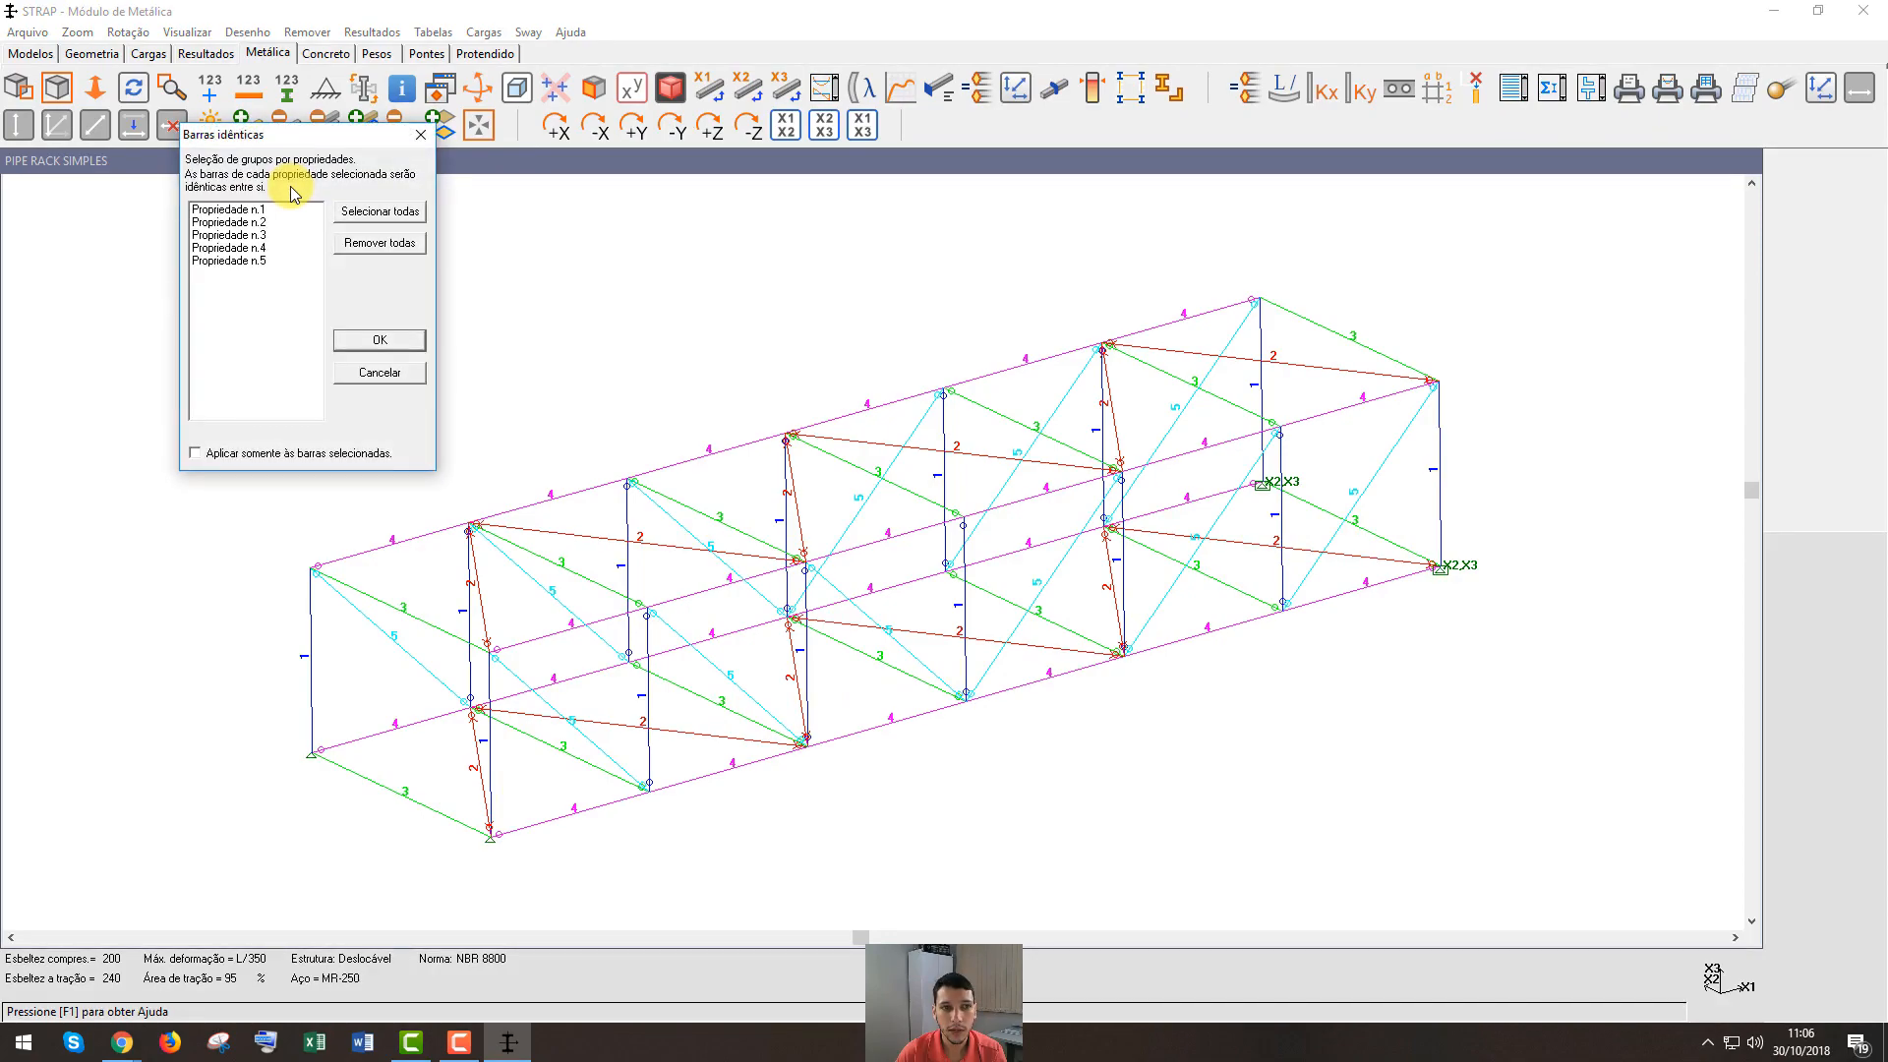
left_click(371, 215)
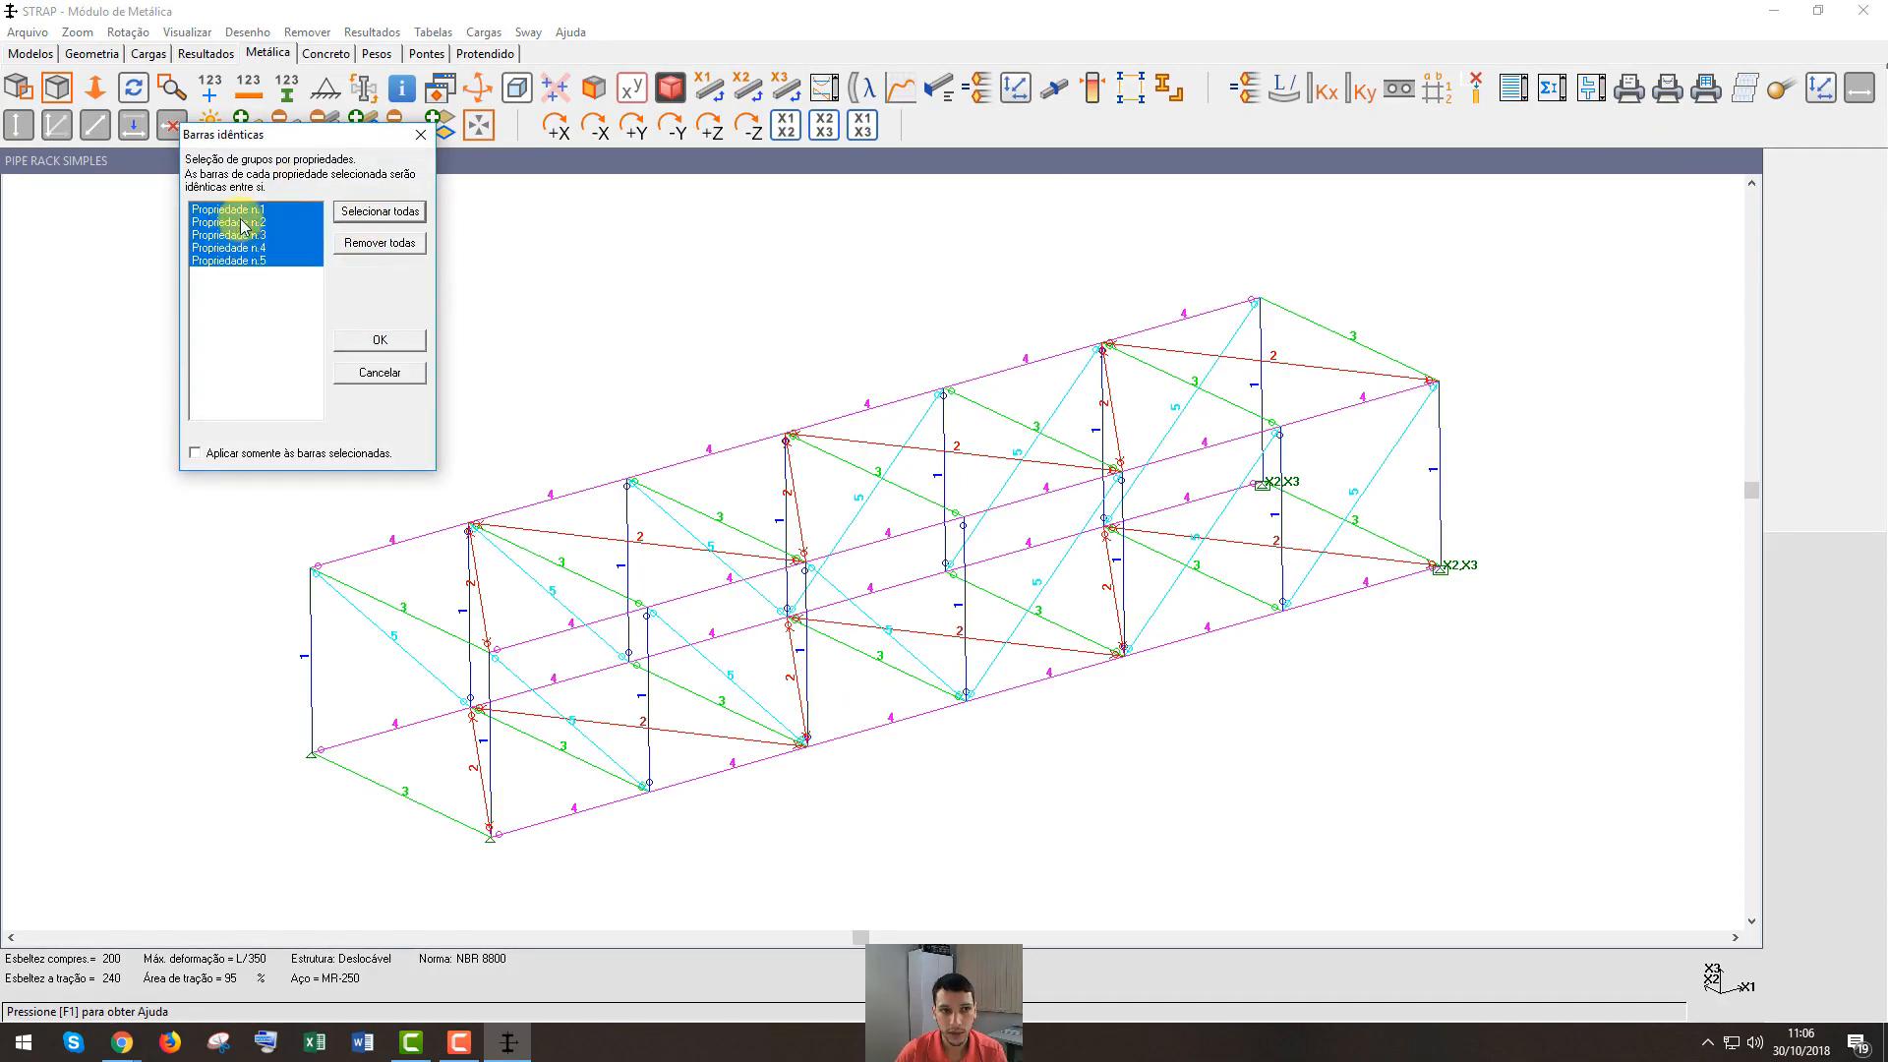
left_click(379, 341)
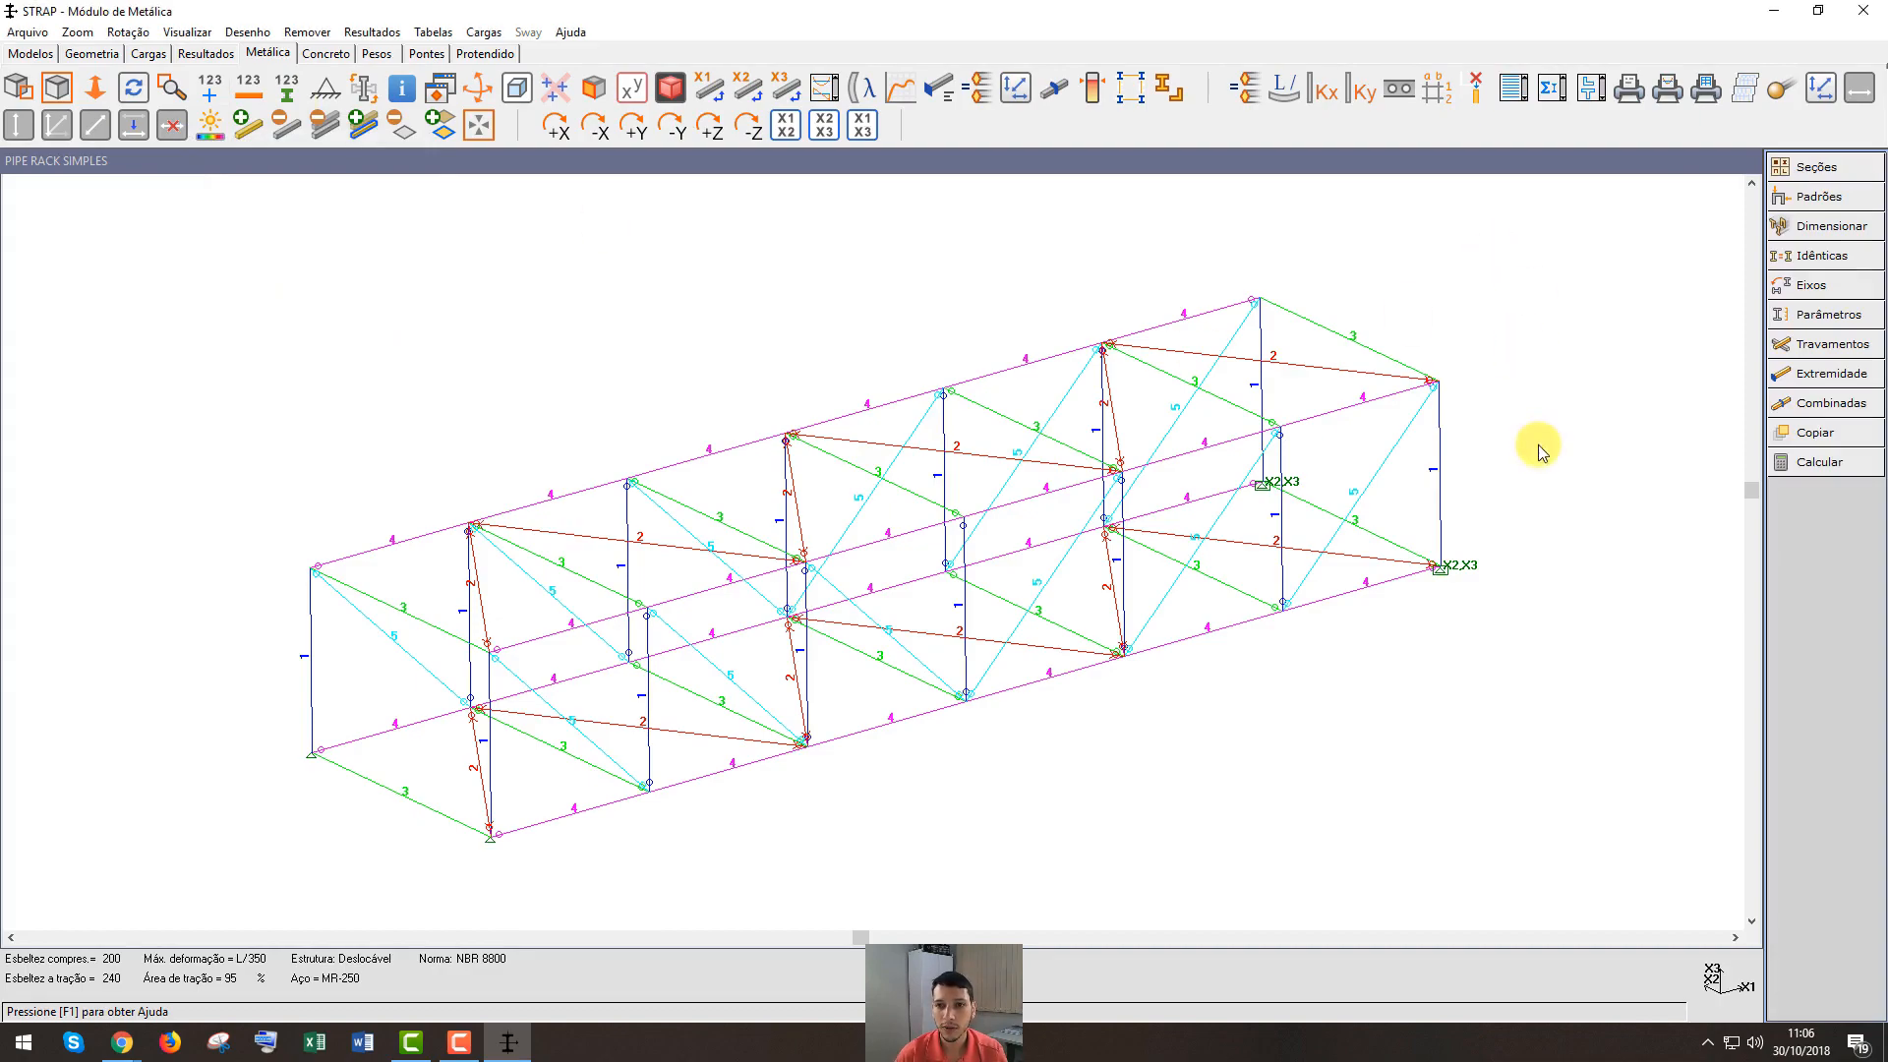
scroll(1539, 445, "up", 1)
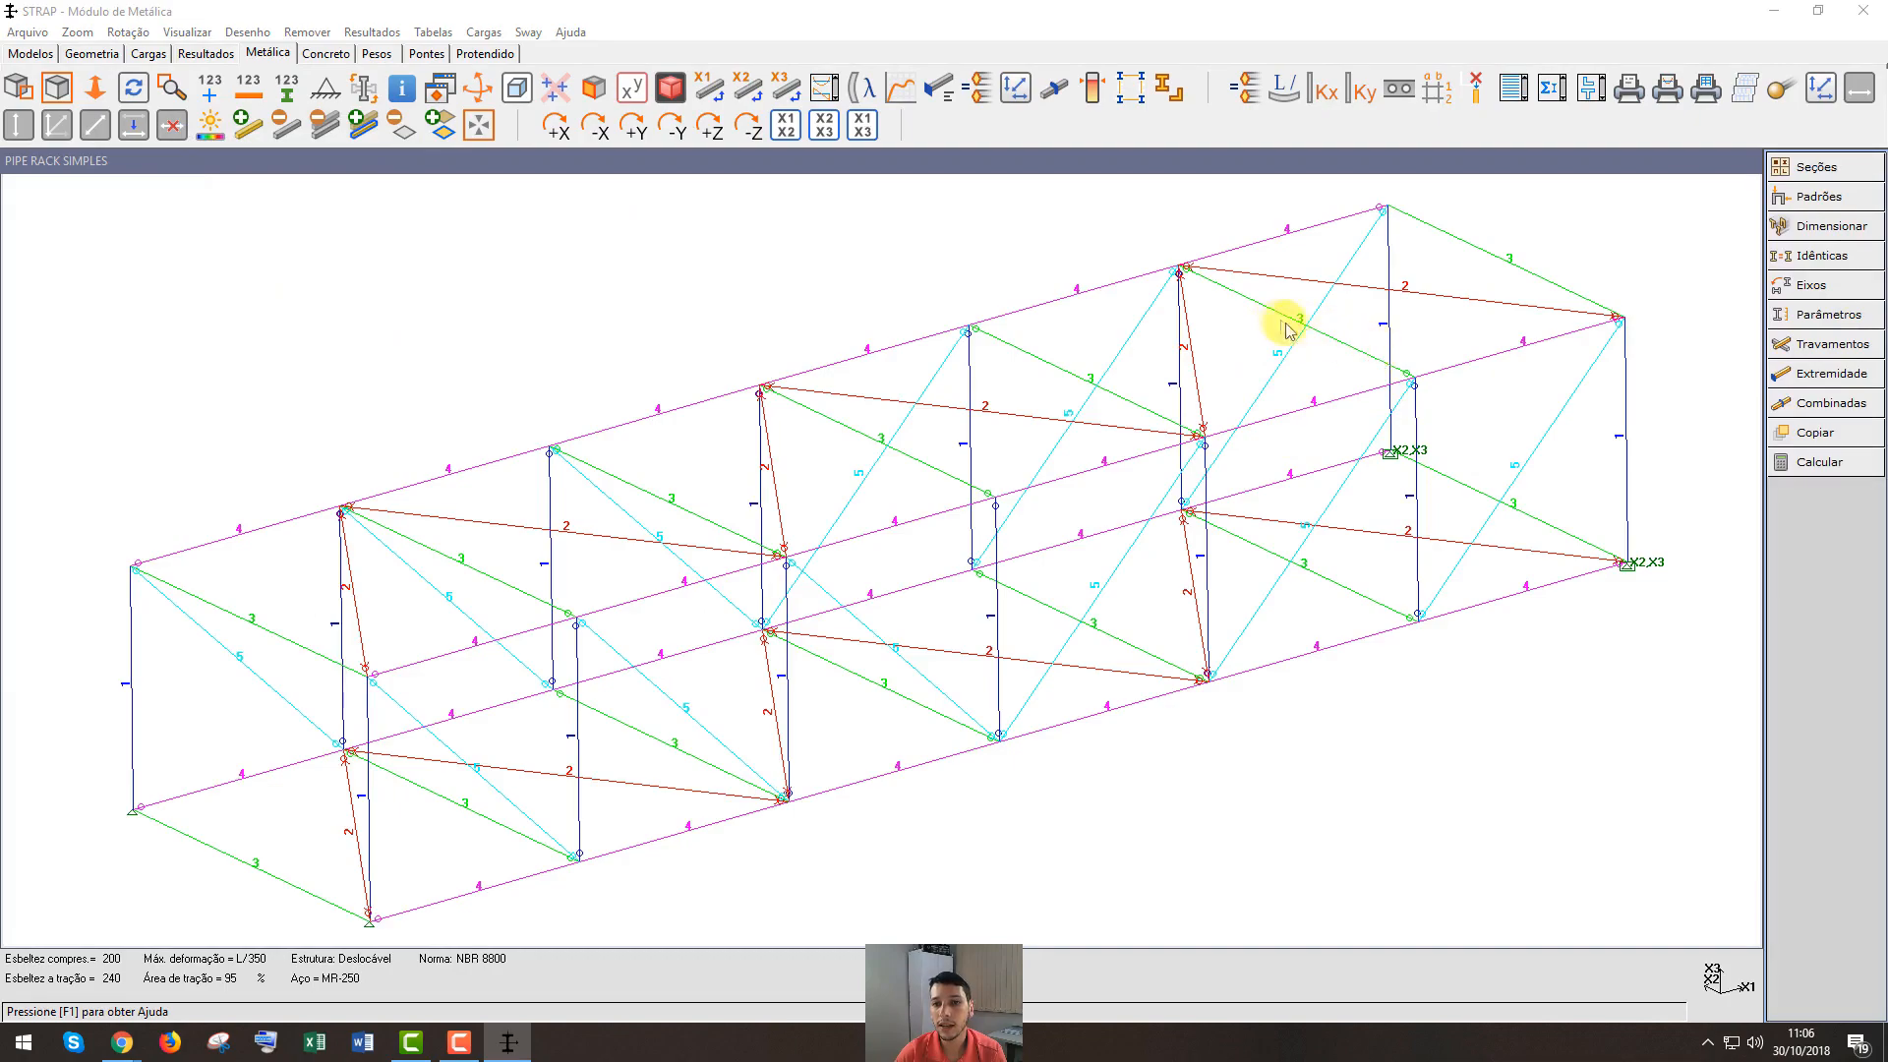
scroll(1412, 391, "down", 1)
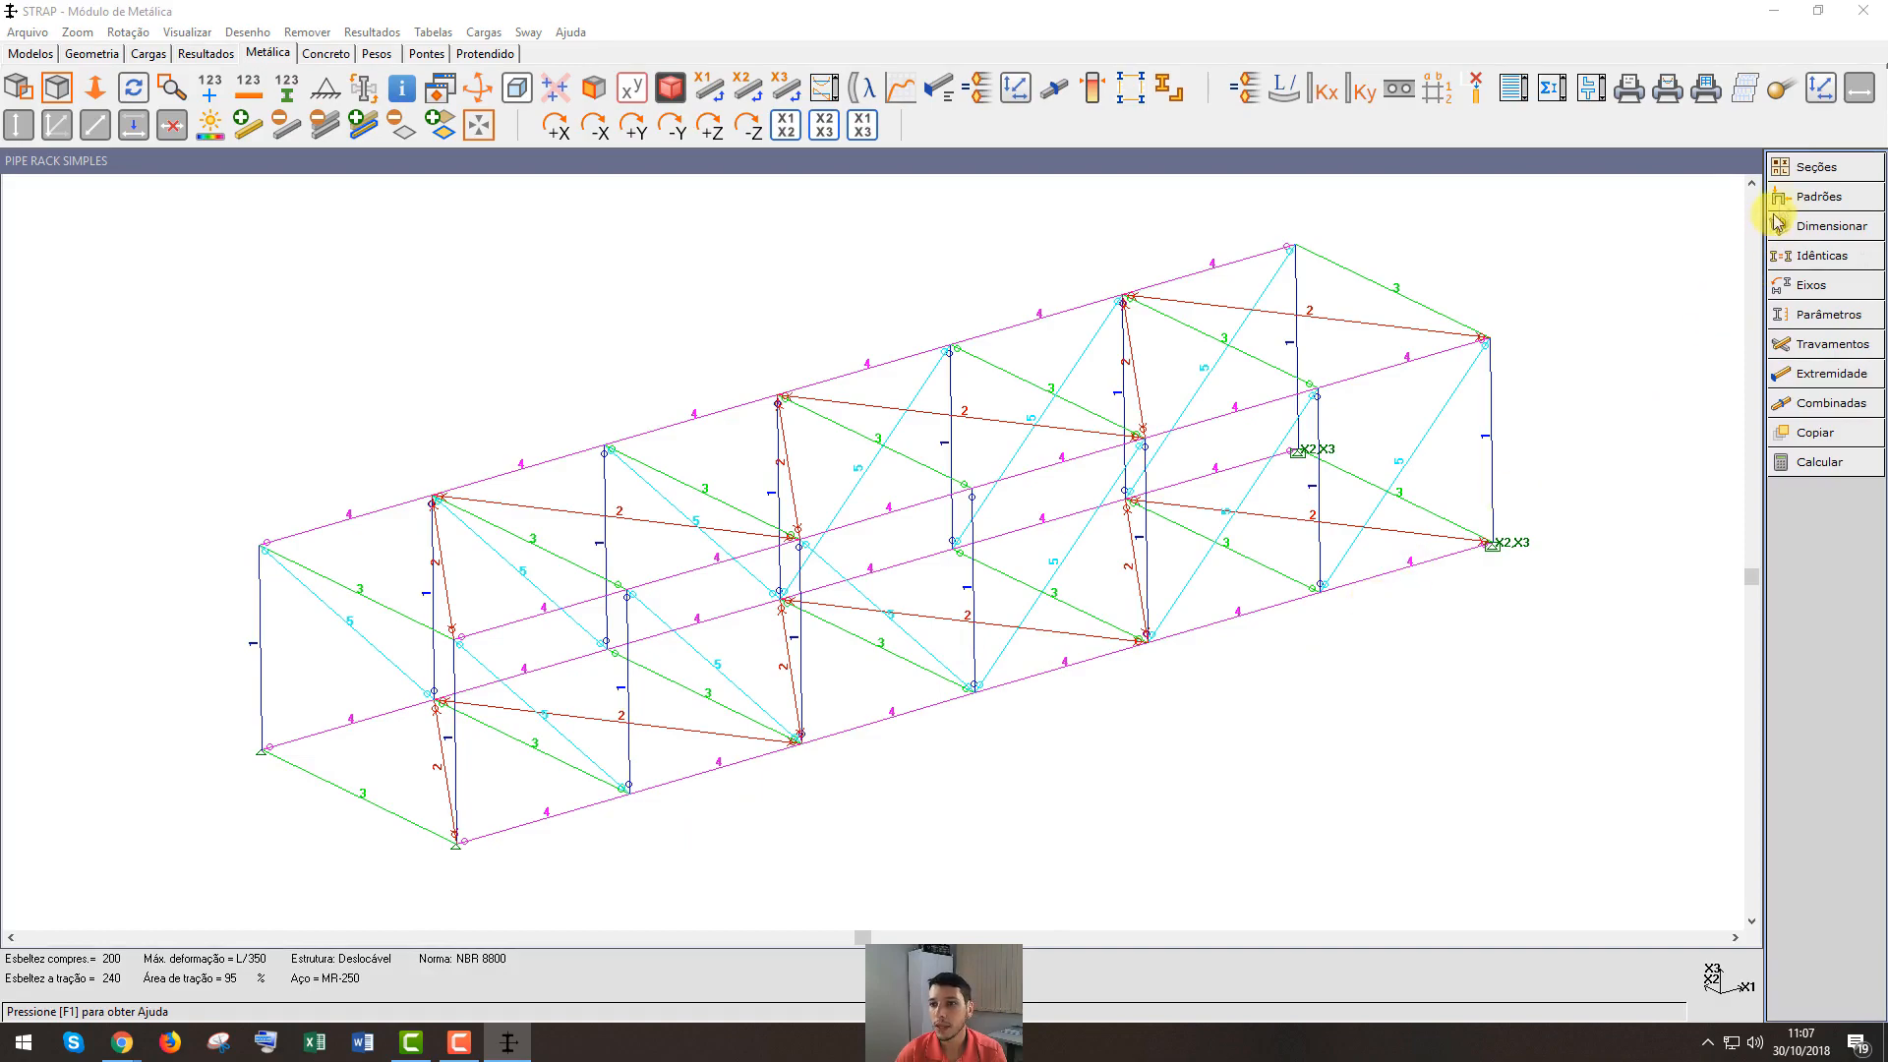
Assign sizing by geometry section type (Dimensionar pelo tipo da geometria) to all bars
left_click(1835, 226)
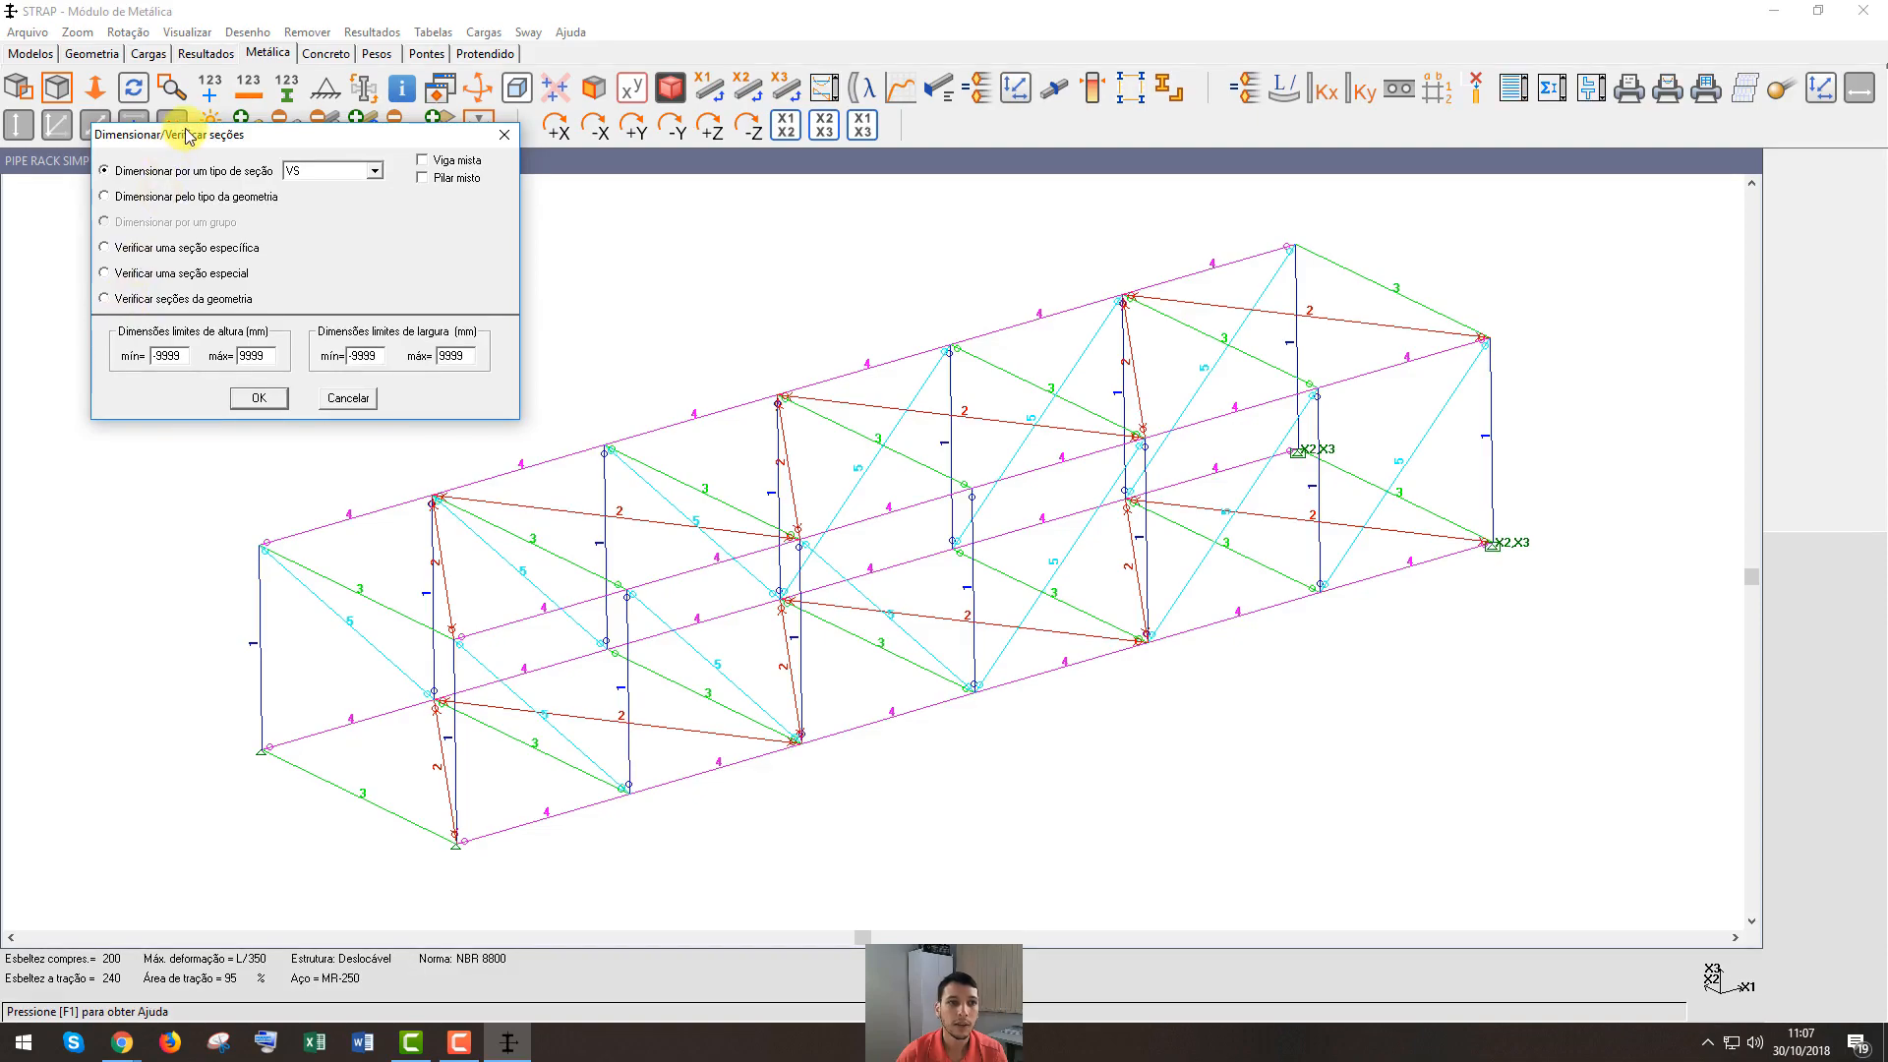
left_click(177, 202)
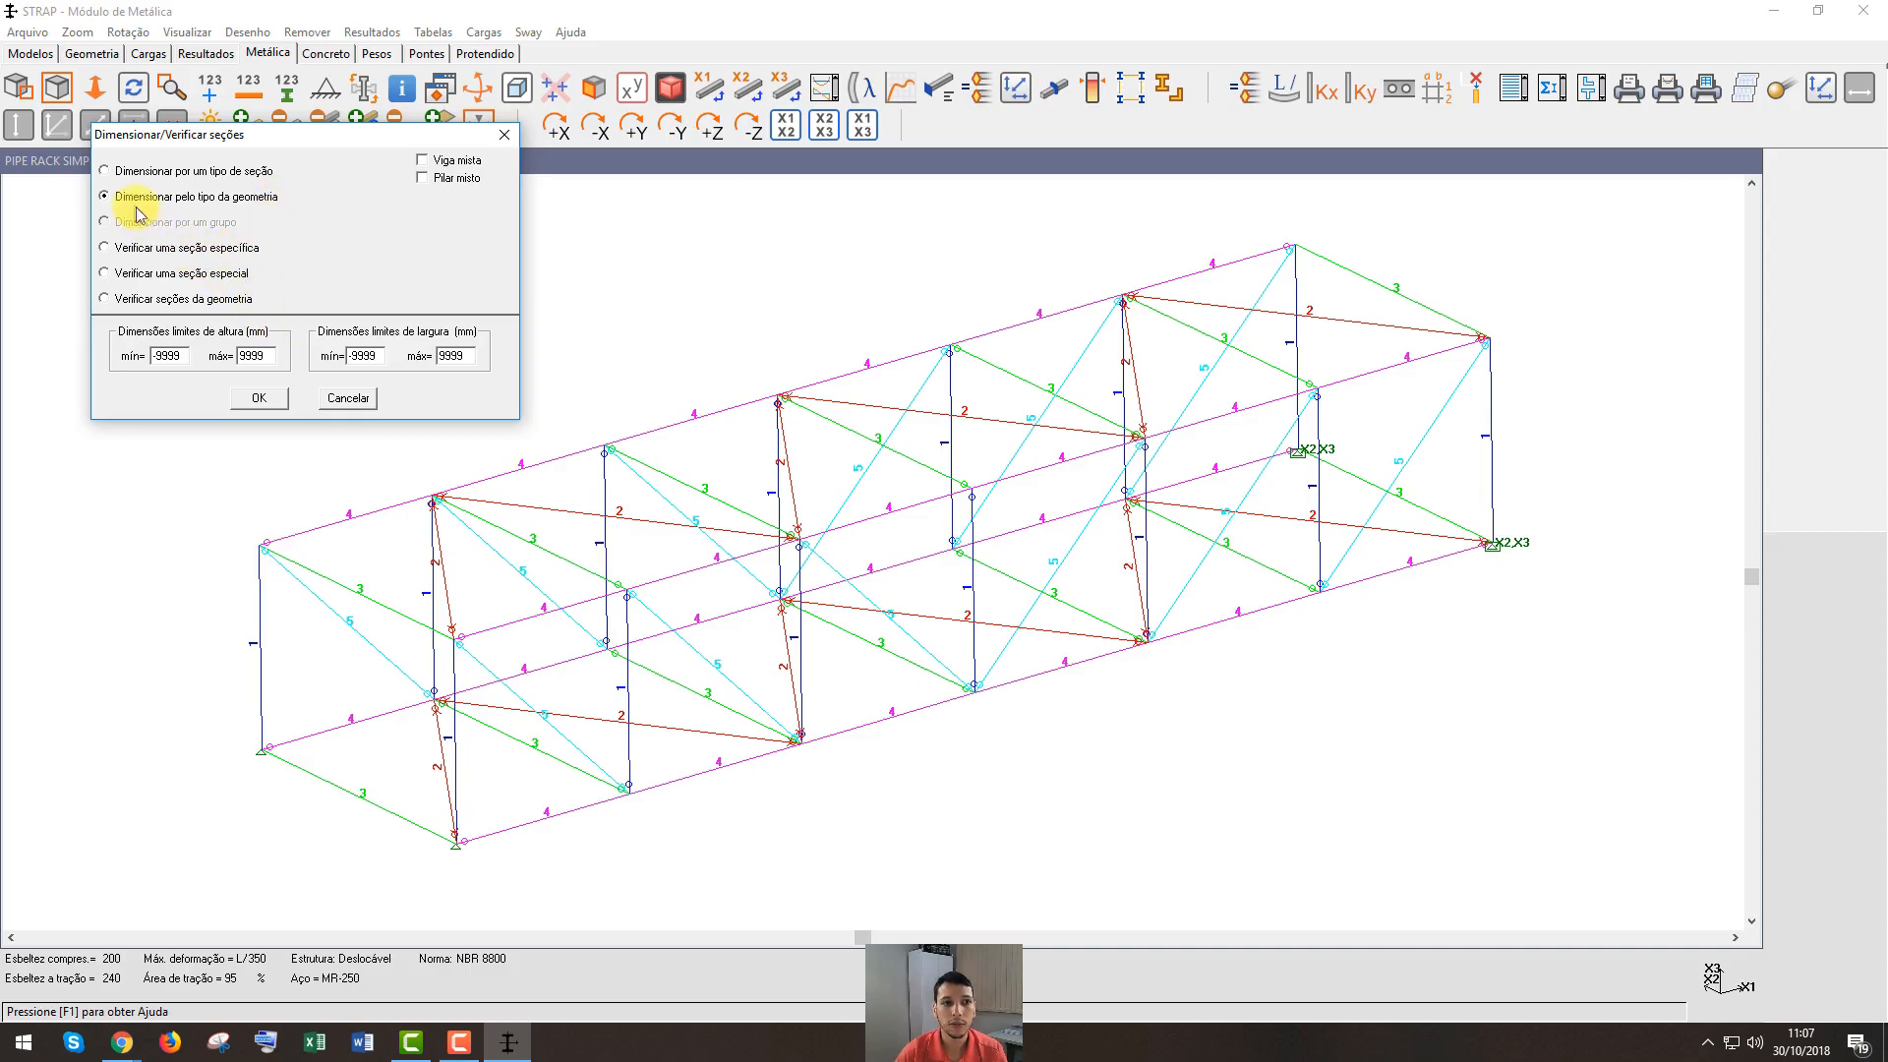
left_click(260, 399)
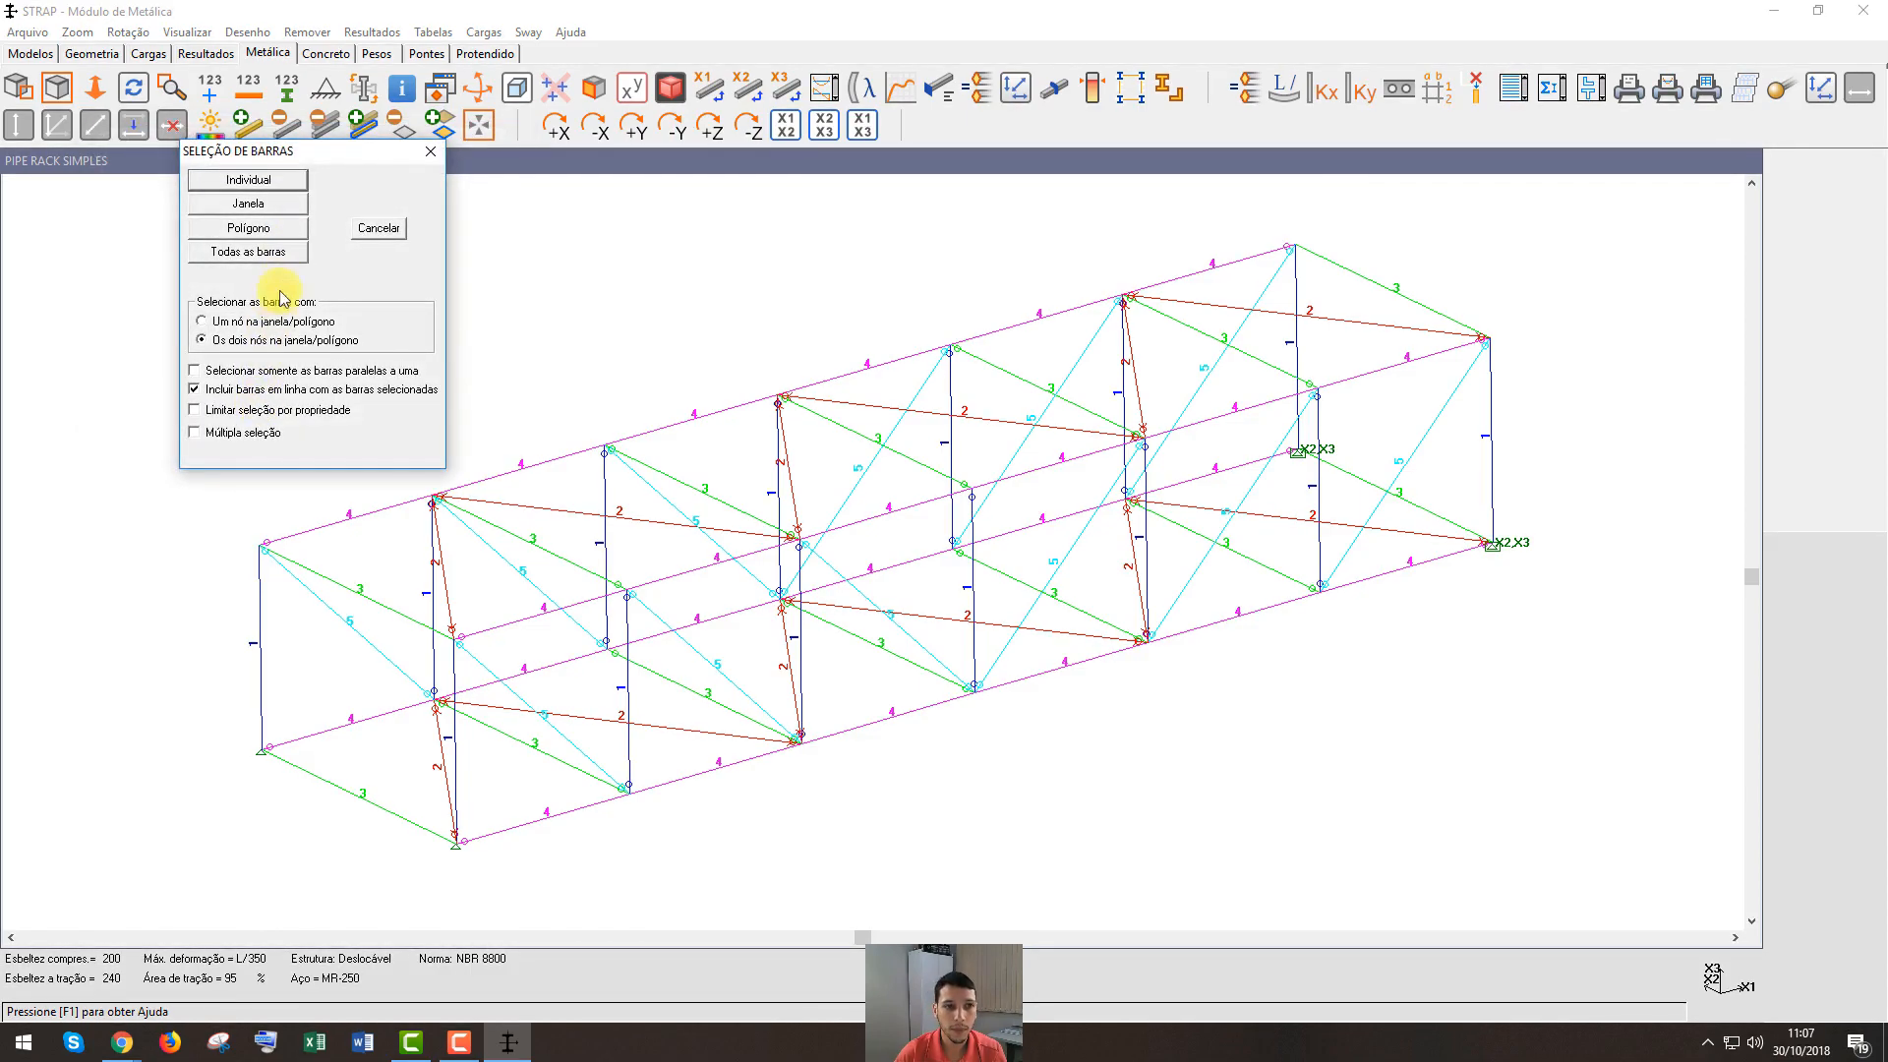
left_click(270, 252)
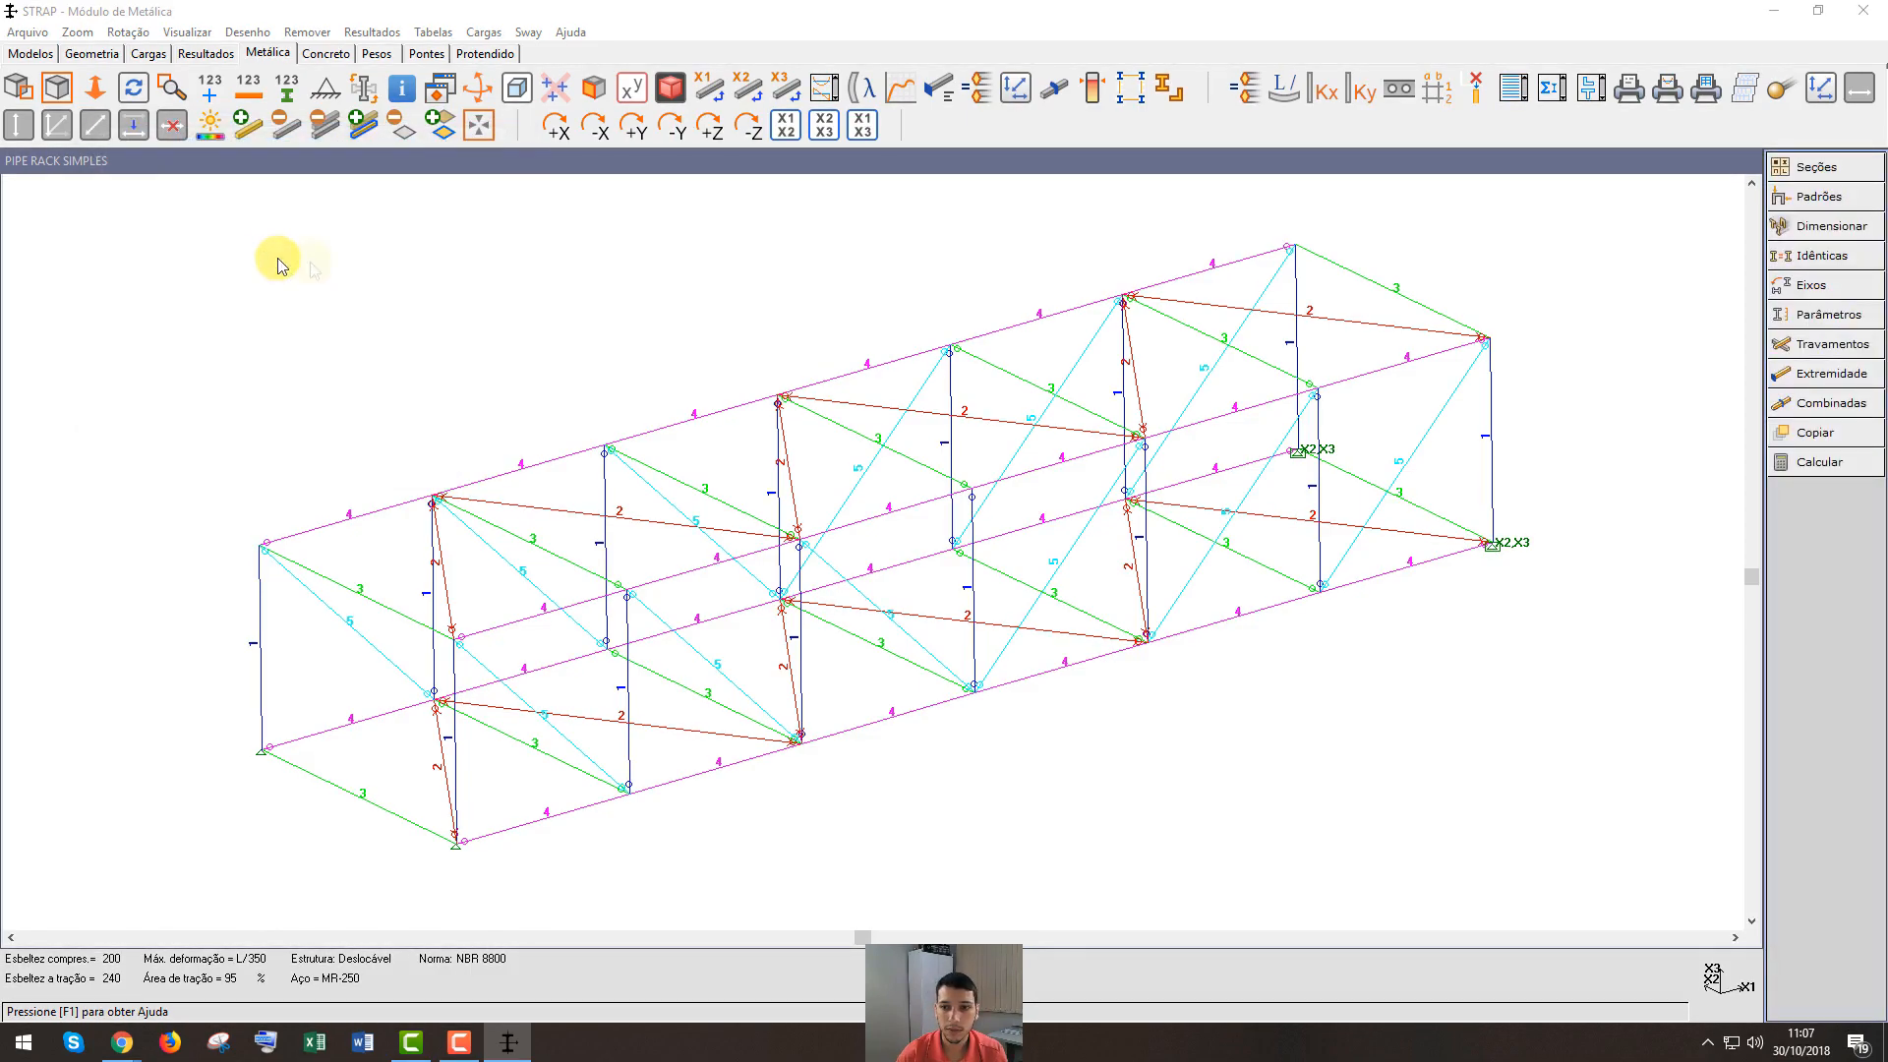
Run the steel design for all bars of the model and review the capacities in the general results table
left_click(1837, 462)
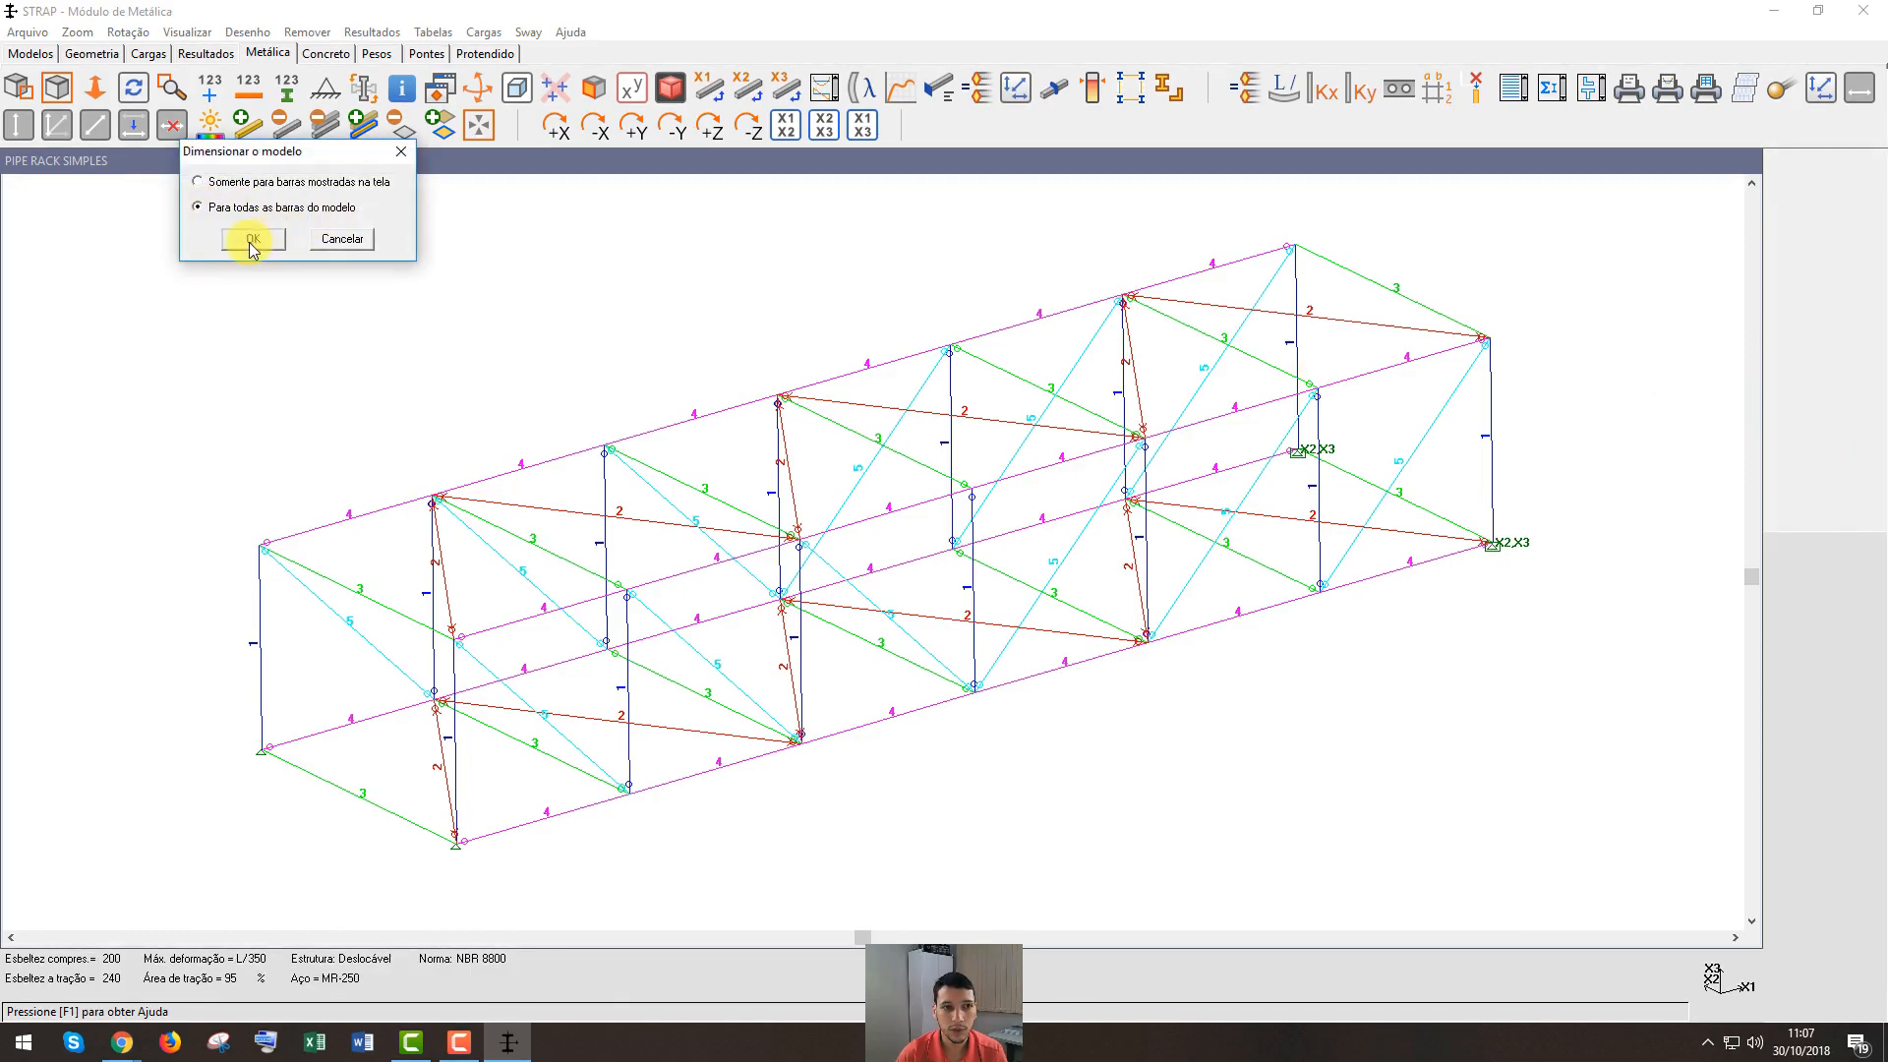
left_click(253, 240)
left_click_drag(493, 250, 429, 44)
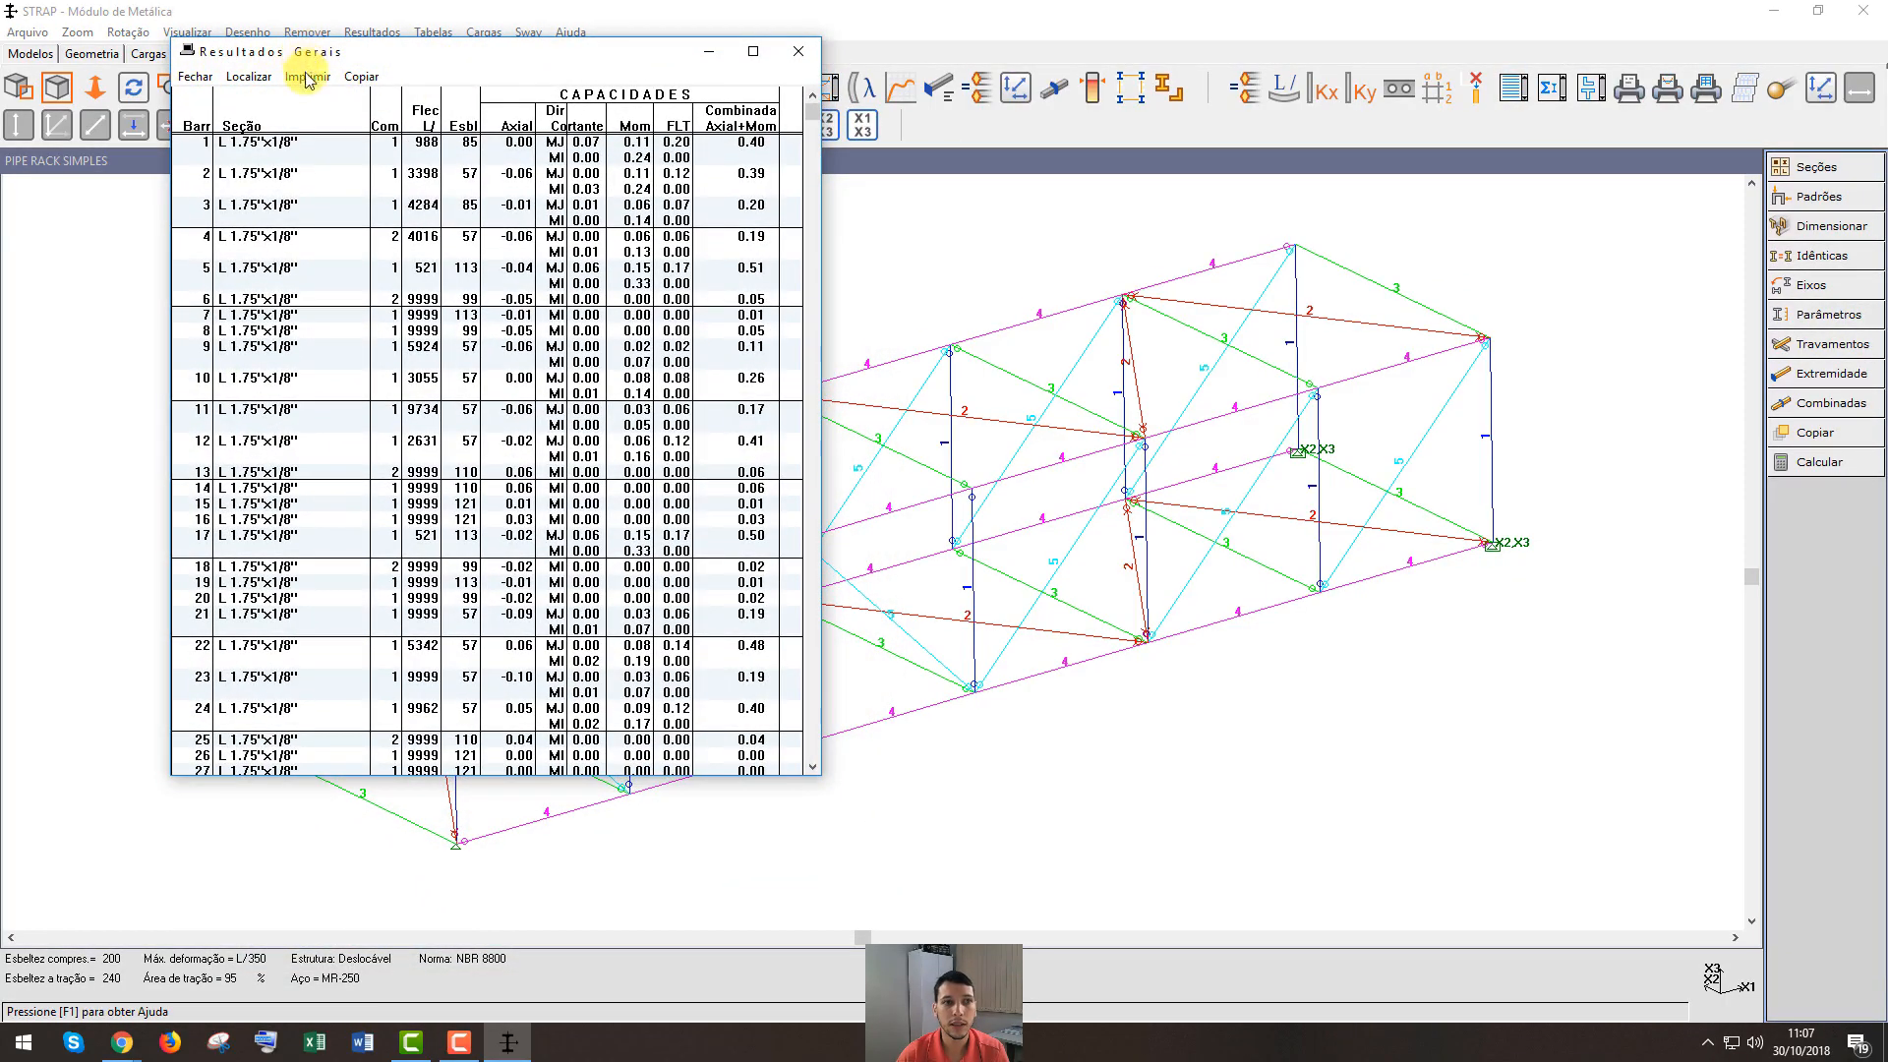
scroll(605, 447, "down", 5)
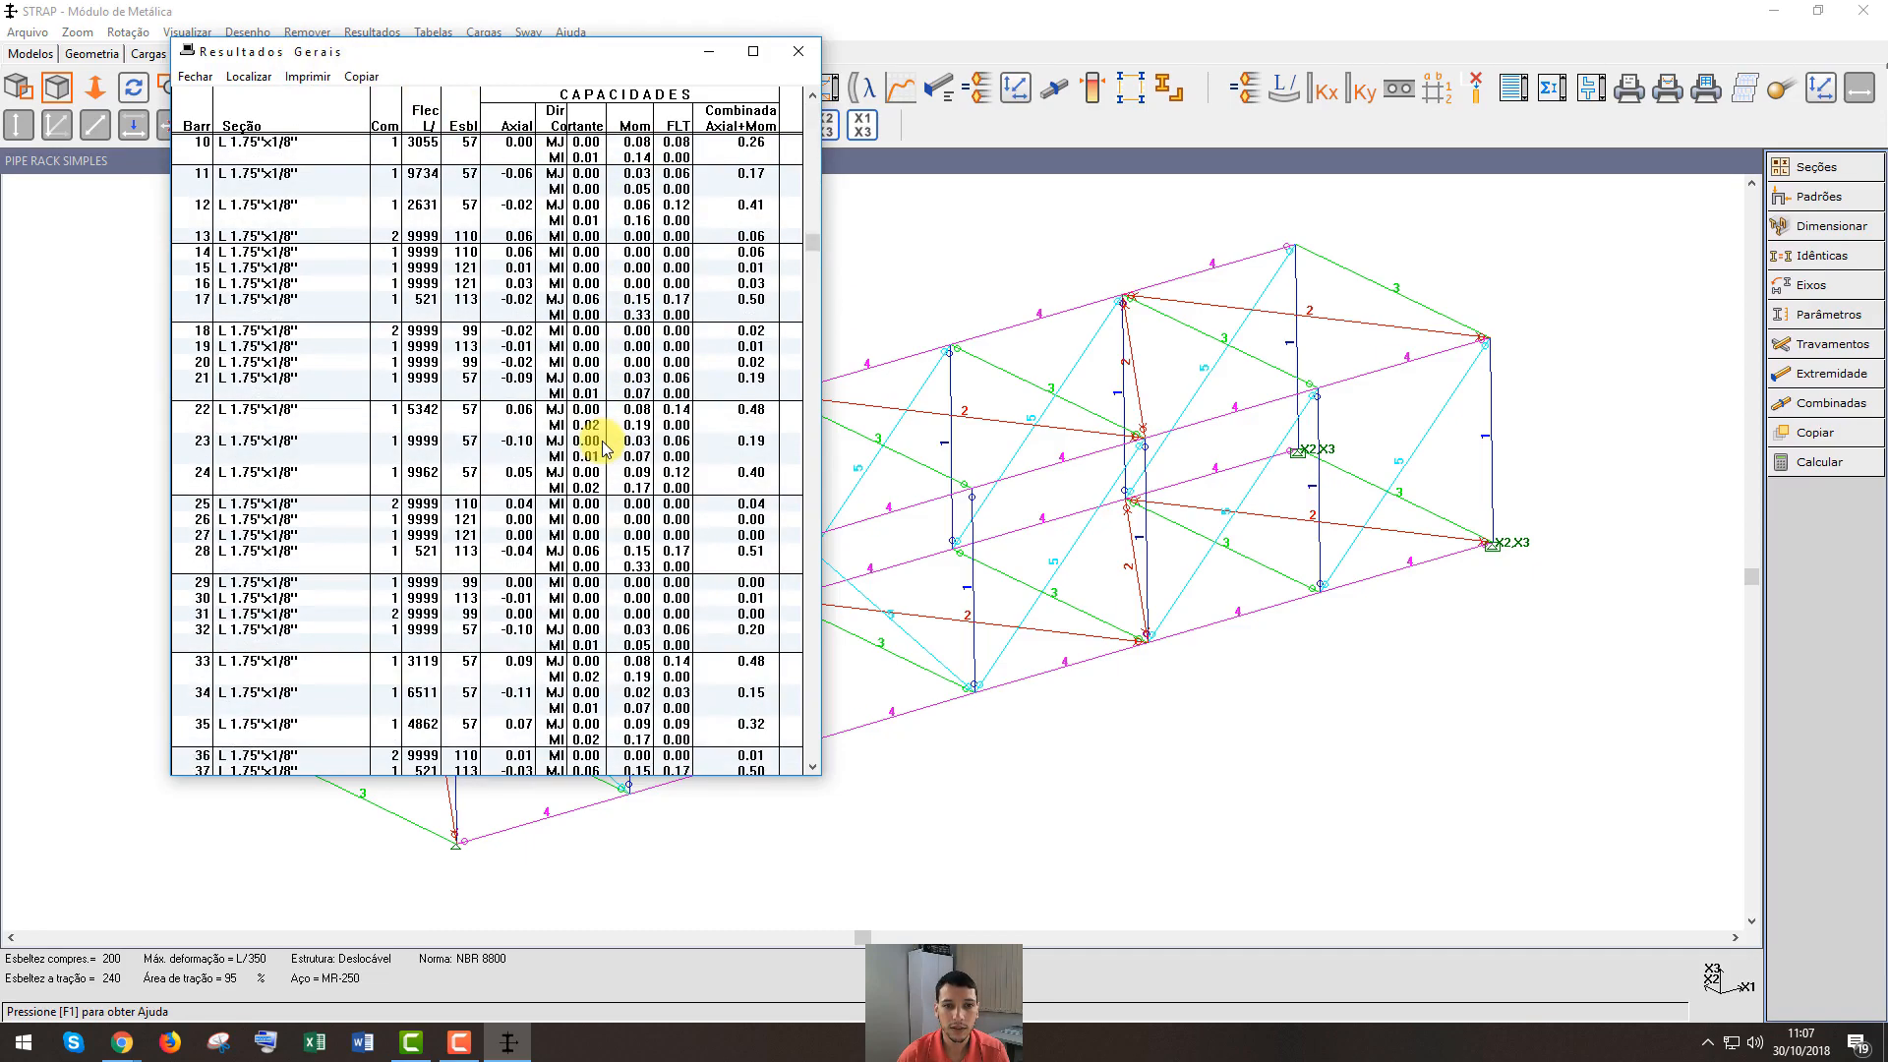
scroll(605, 447, "down", 20)
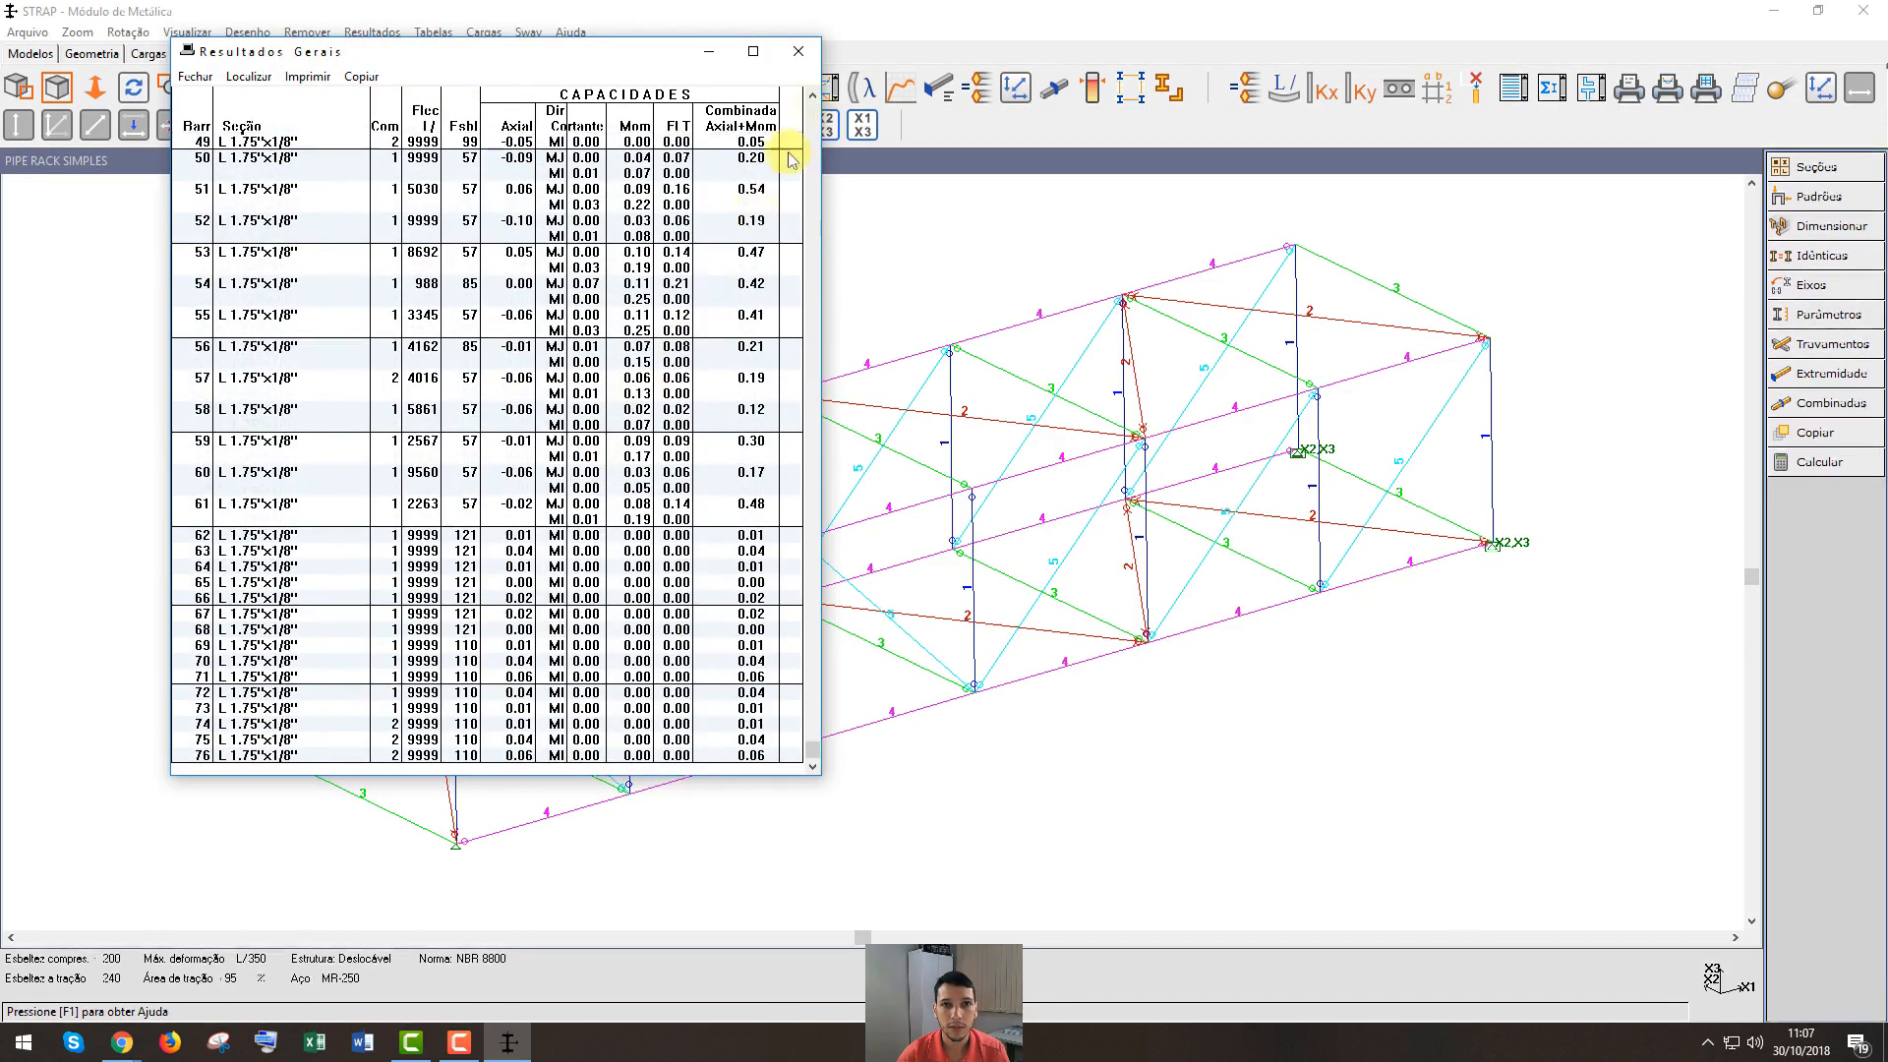
left_click(799, 50)
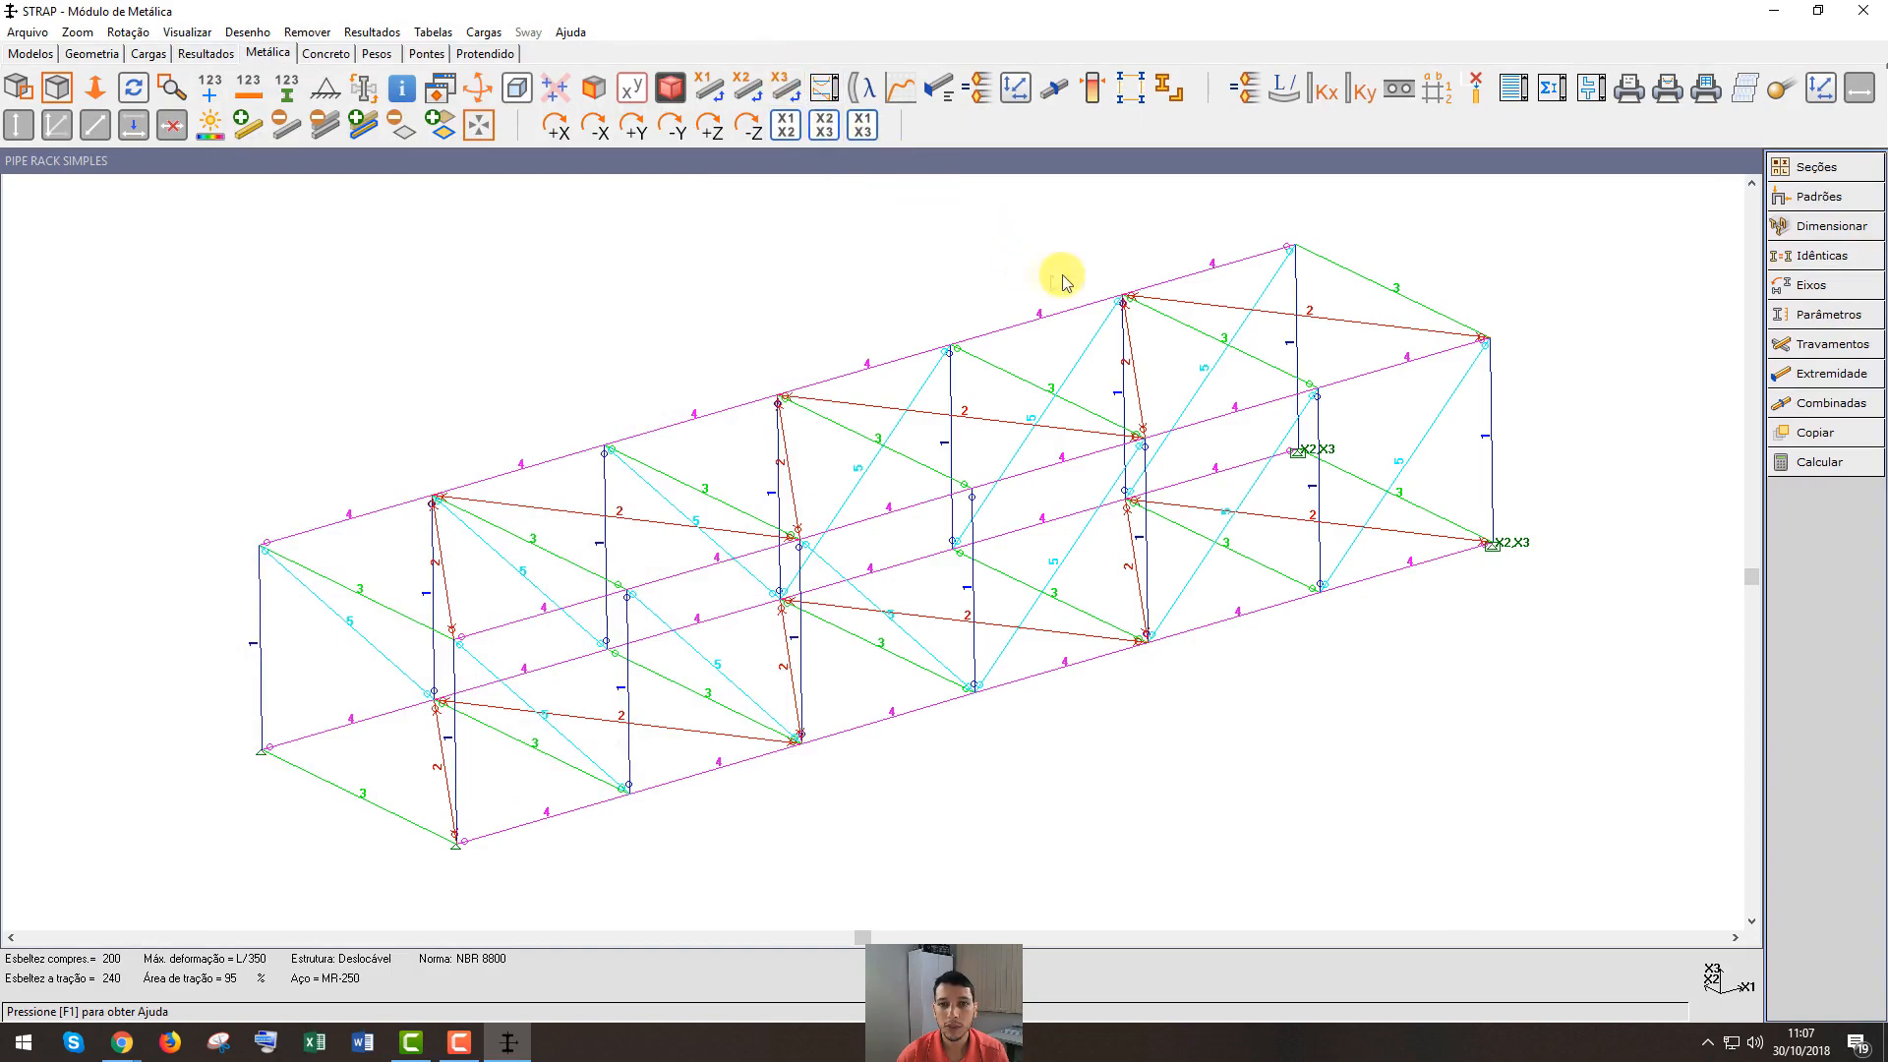
Colour the bars by capacity, show capacity percentages for the maximum results with slenderness included, and examine them along the pipe rack
left_click(1089, 90)
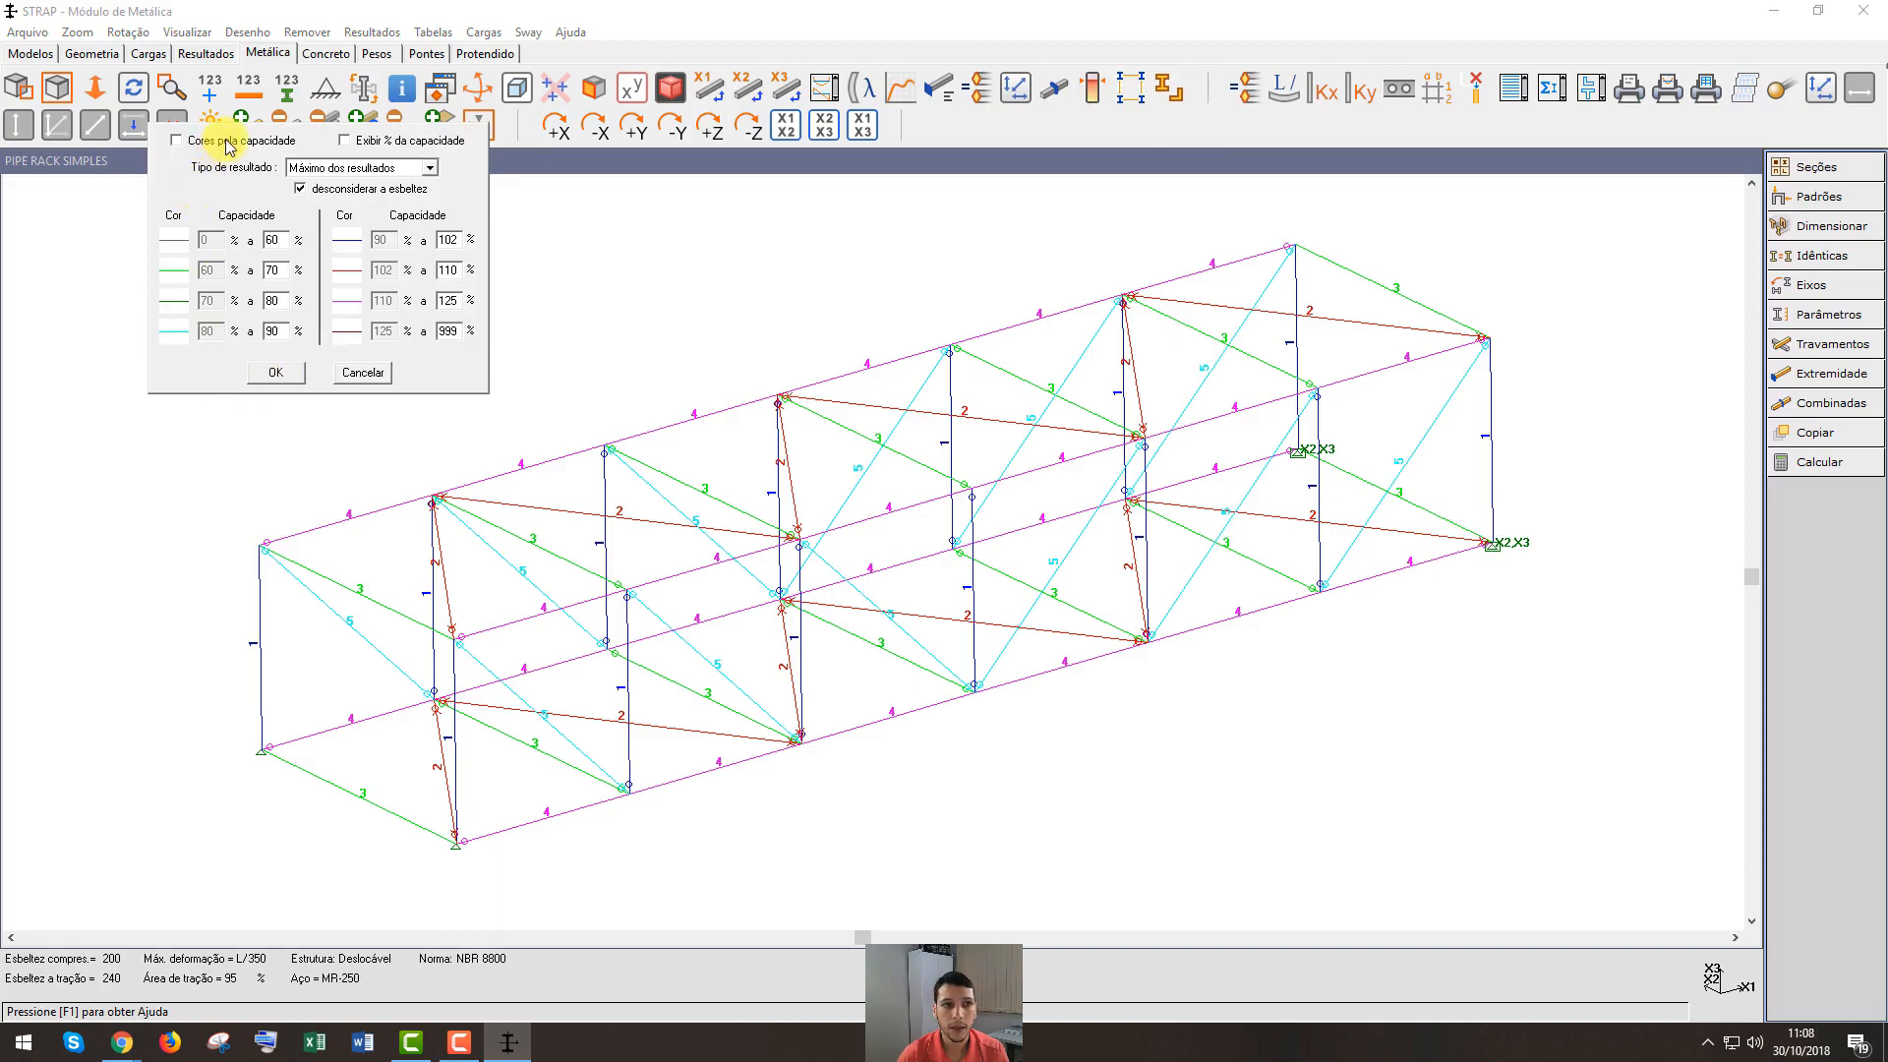
left_click(366, 140)
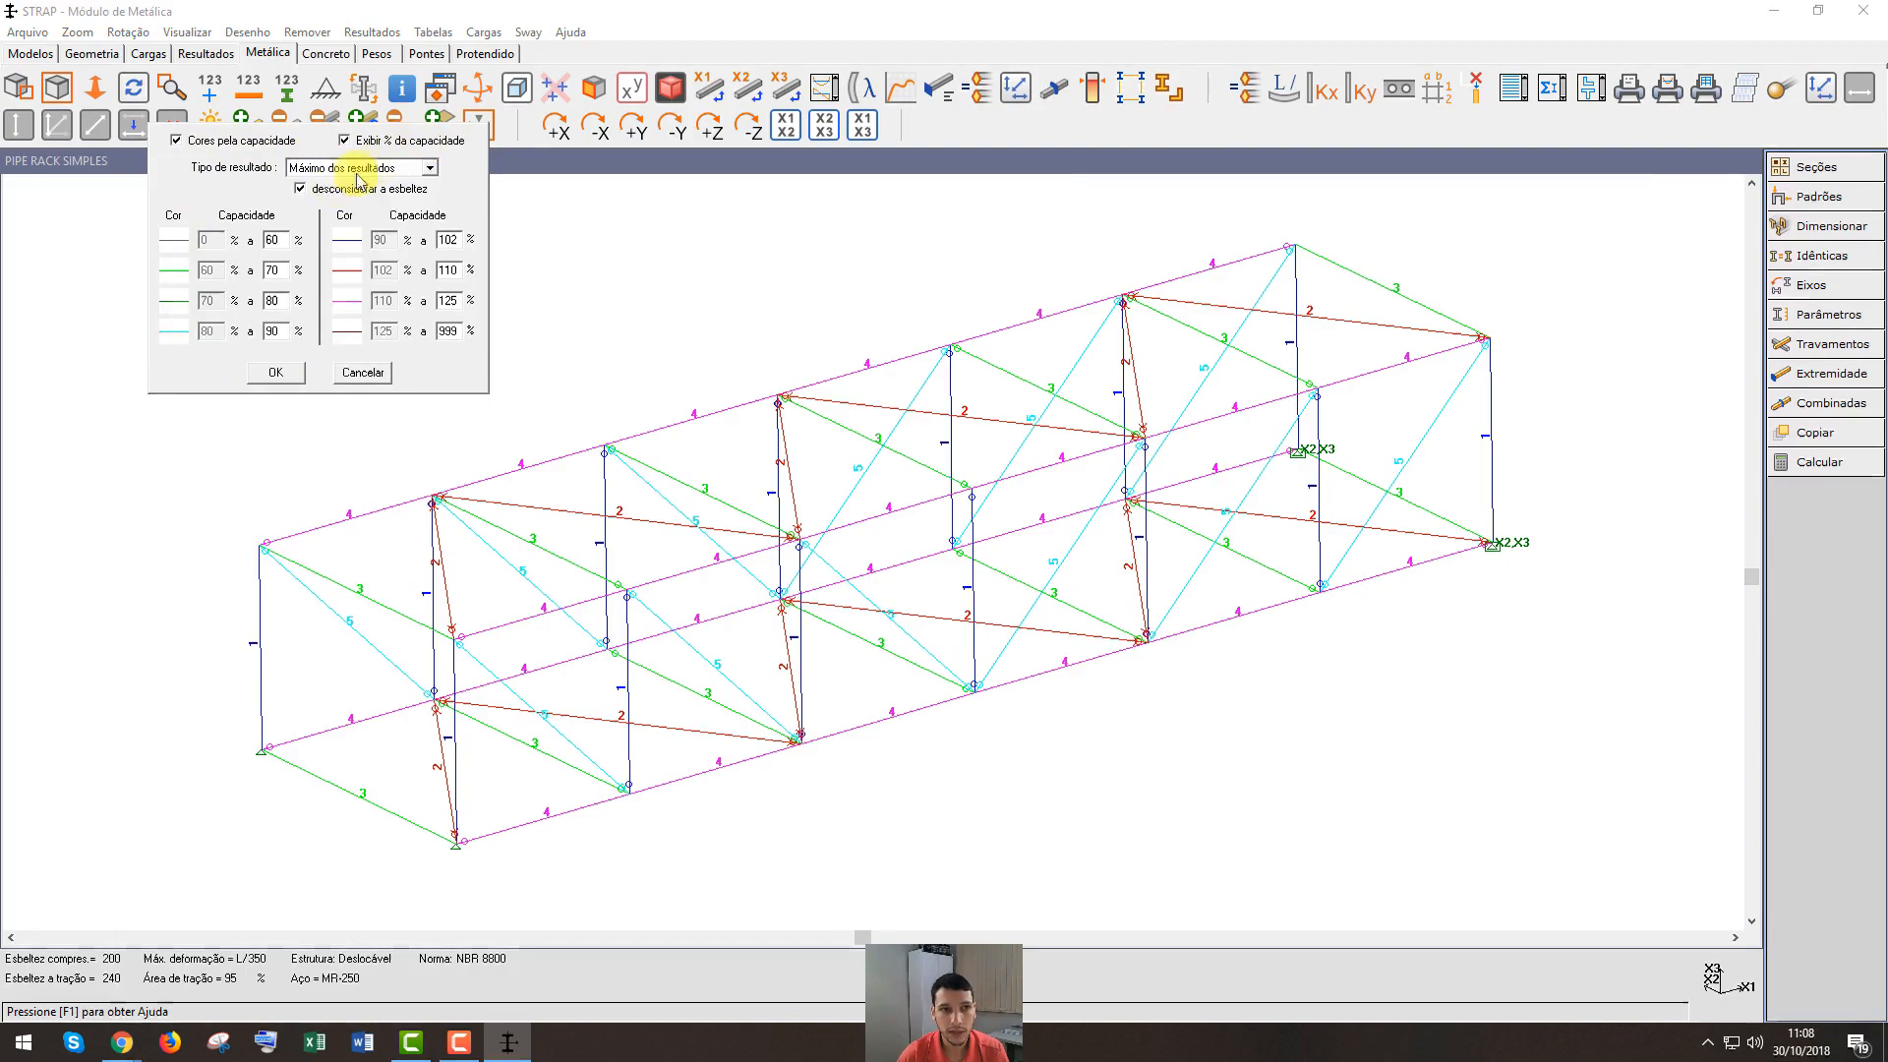
left_click(277, 373)
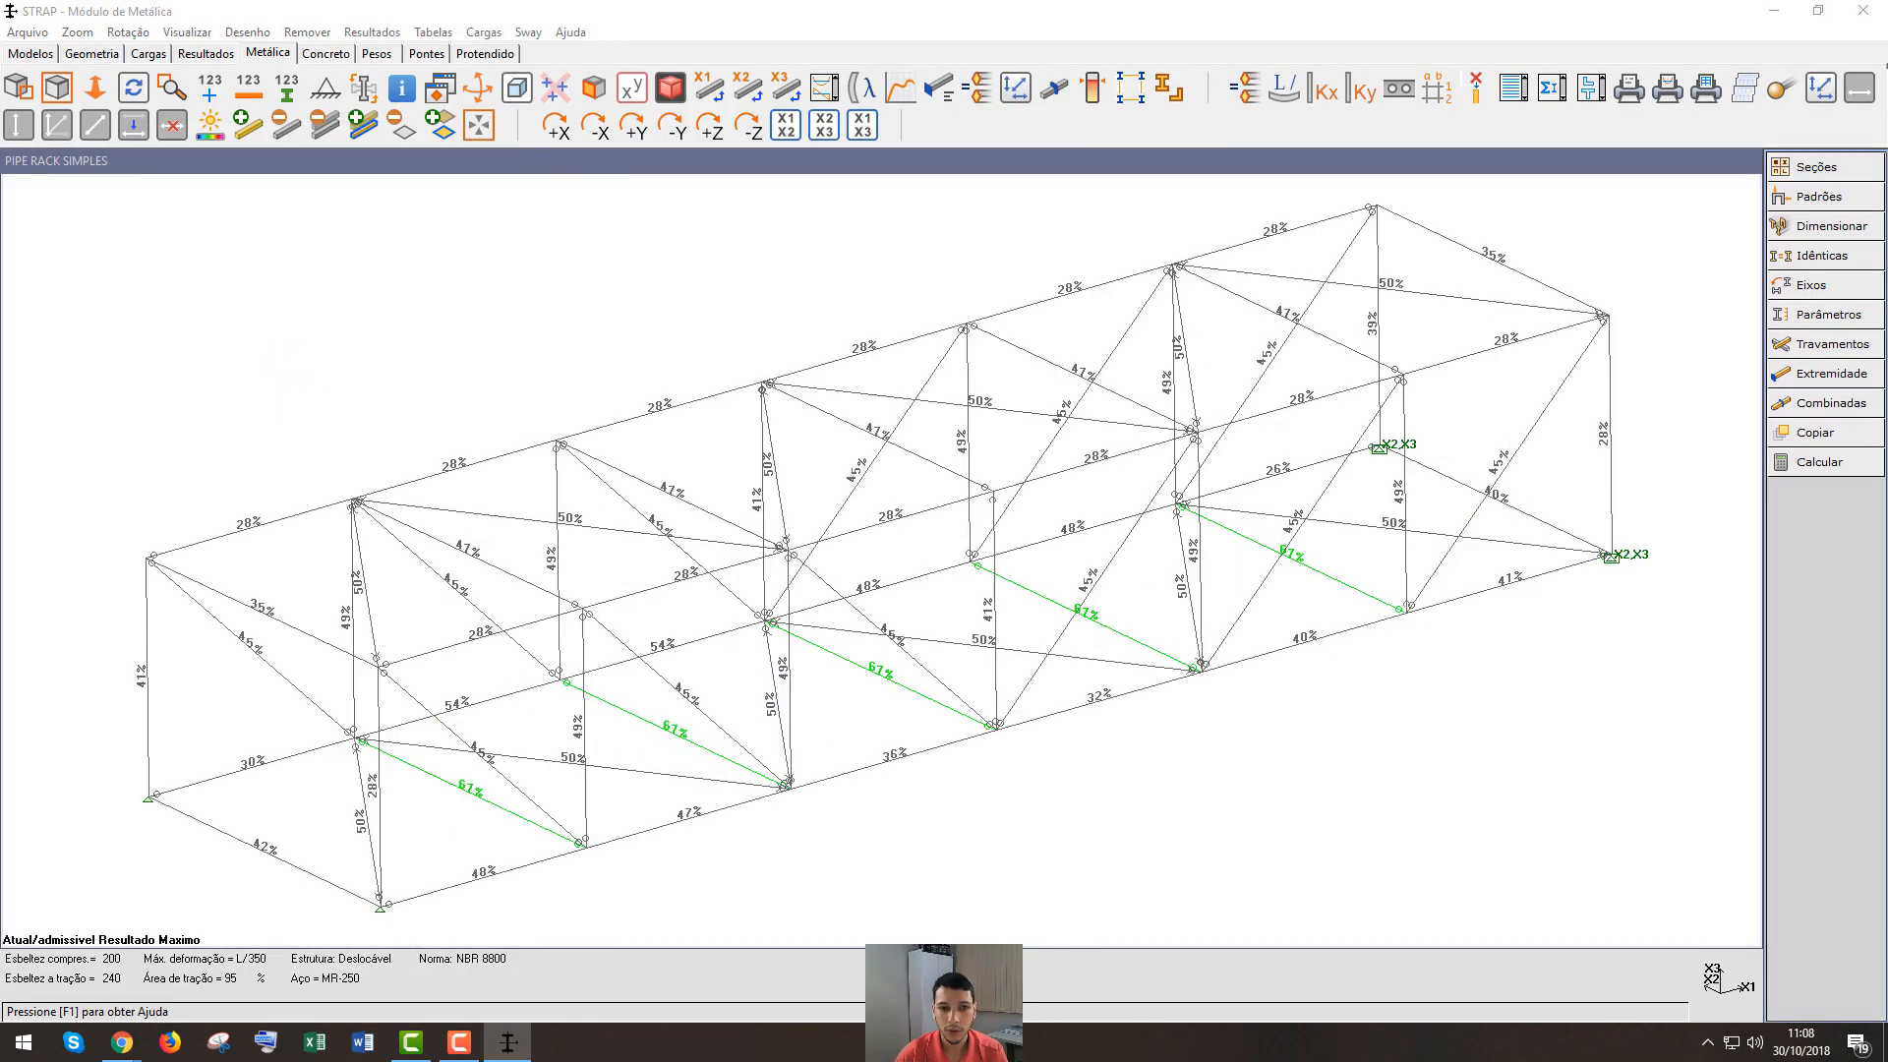
scroll(1391, 674, "down", 1)
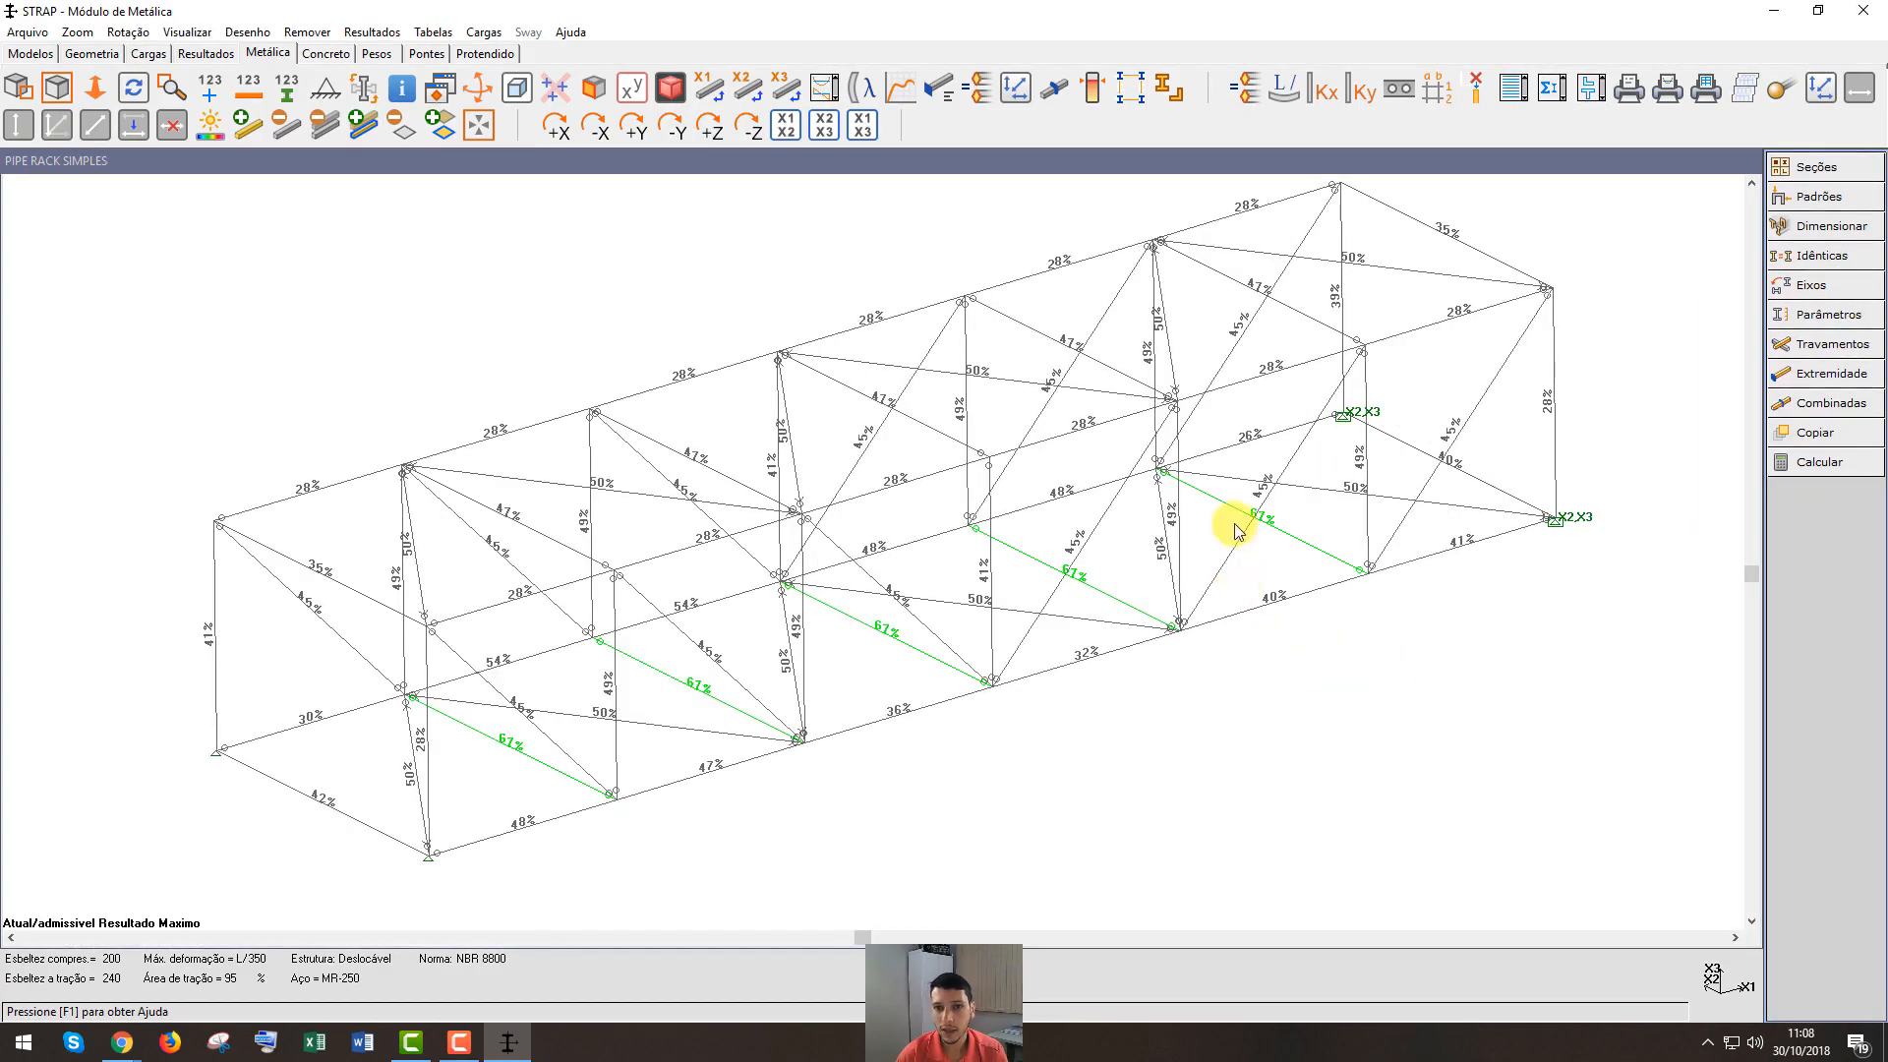
scroll(1244, 521, "down", 3)
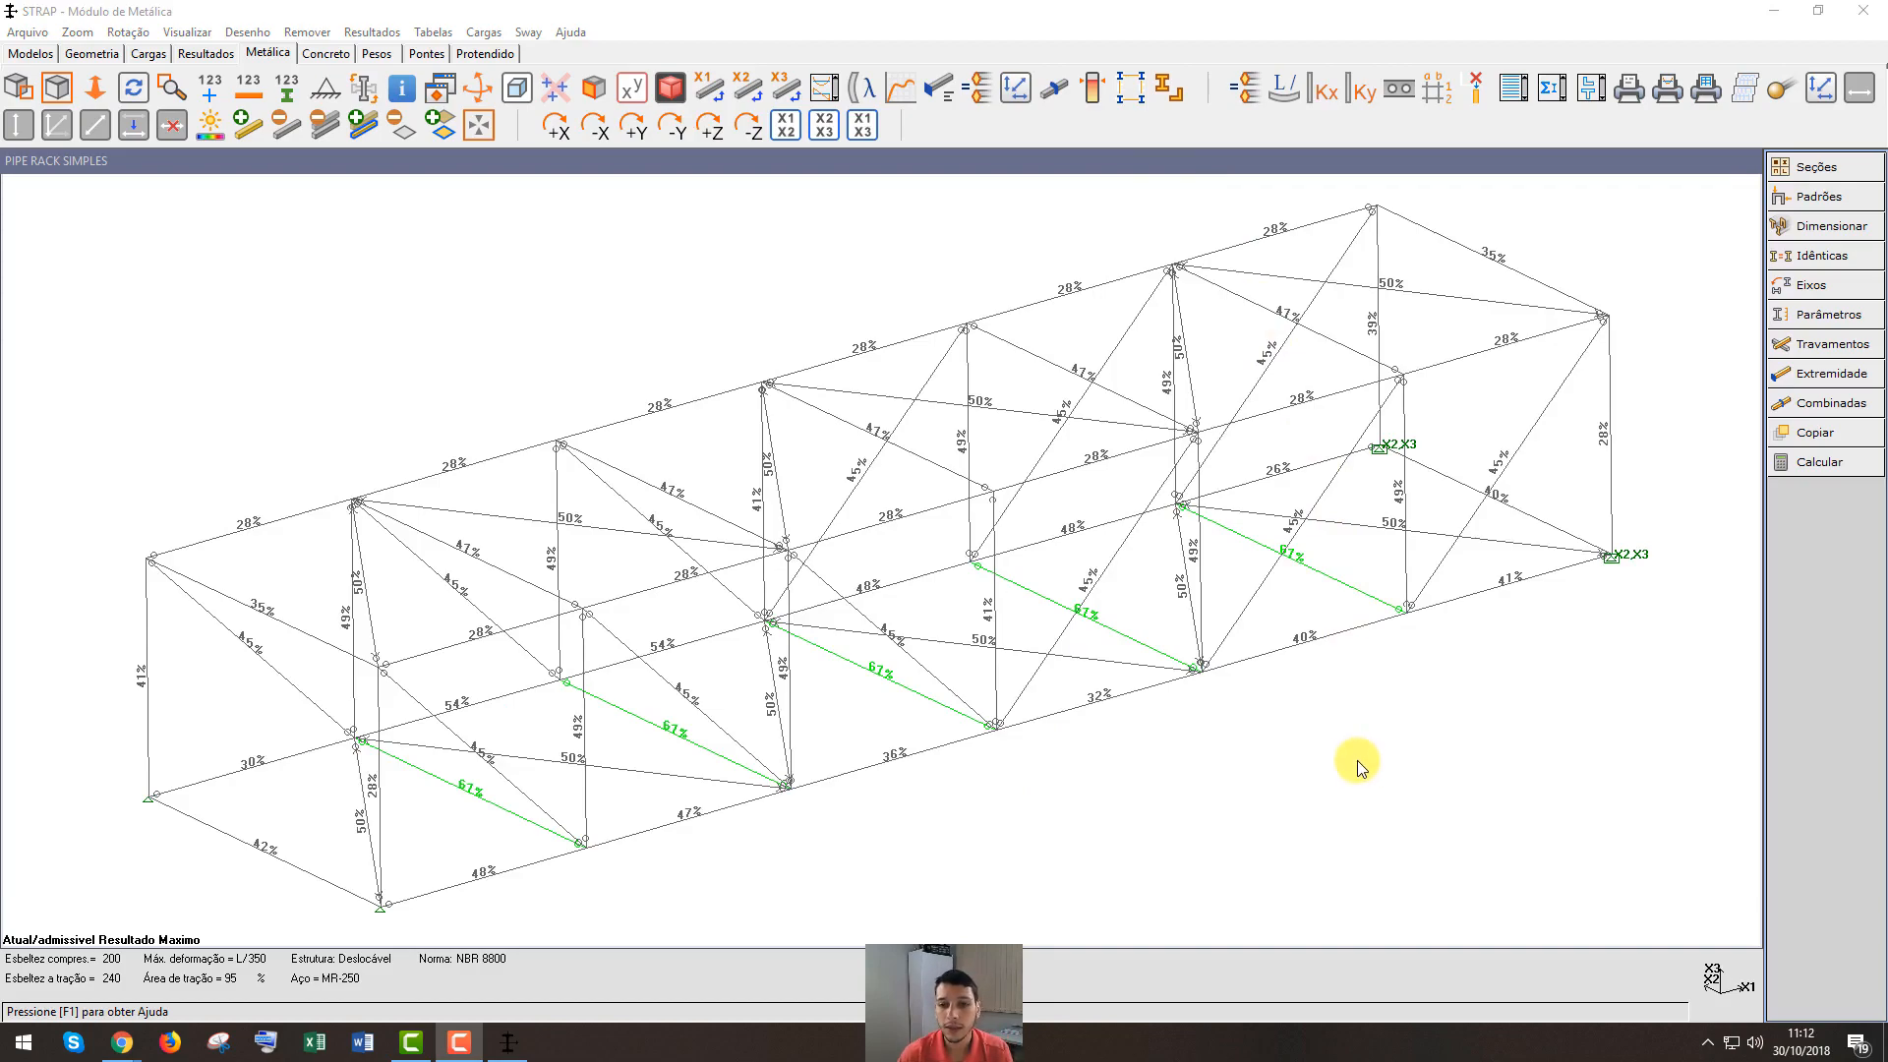
scroll(1278, 755, "down", 2)
middle_click_drag(1235, 728, 1271, 758)
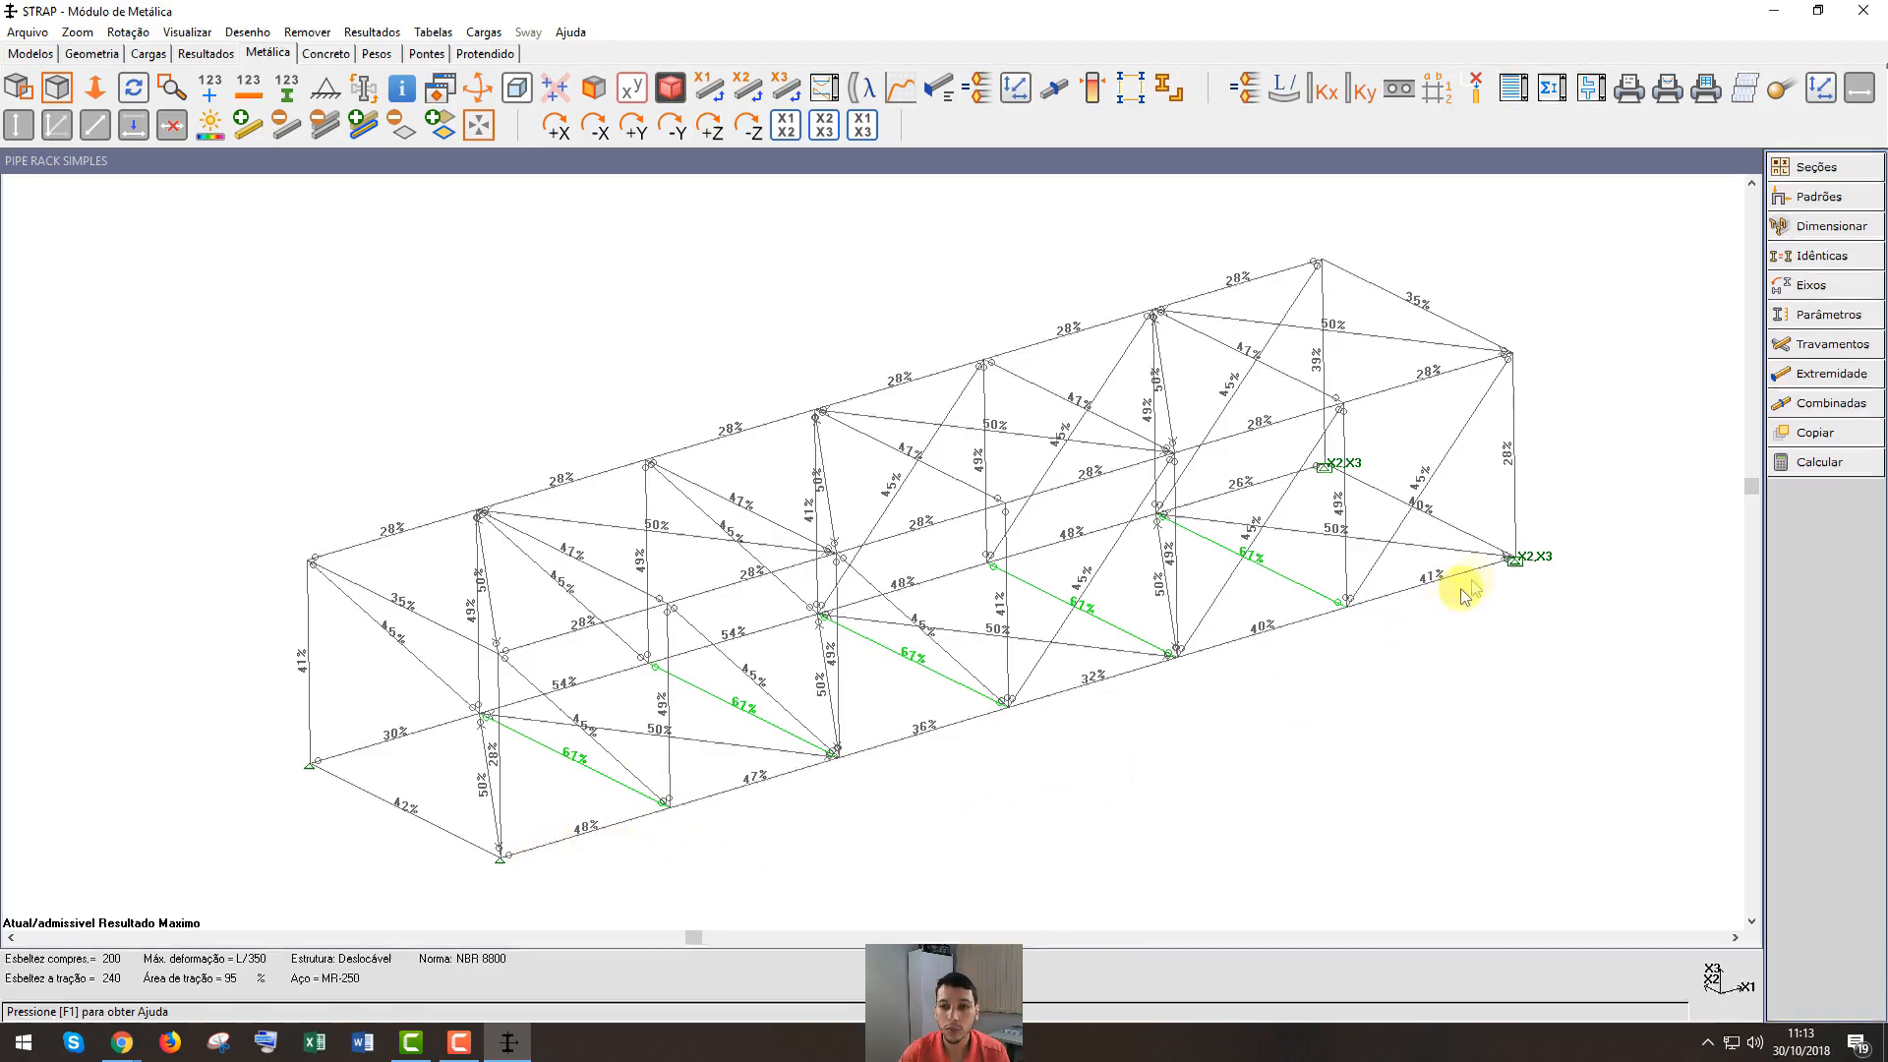
Label the bars with their property numbers, followed by their selected sections
left_click(285, 89)
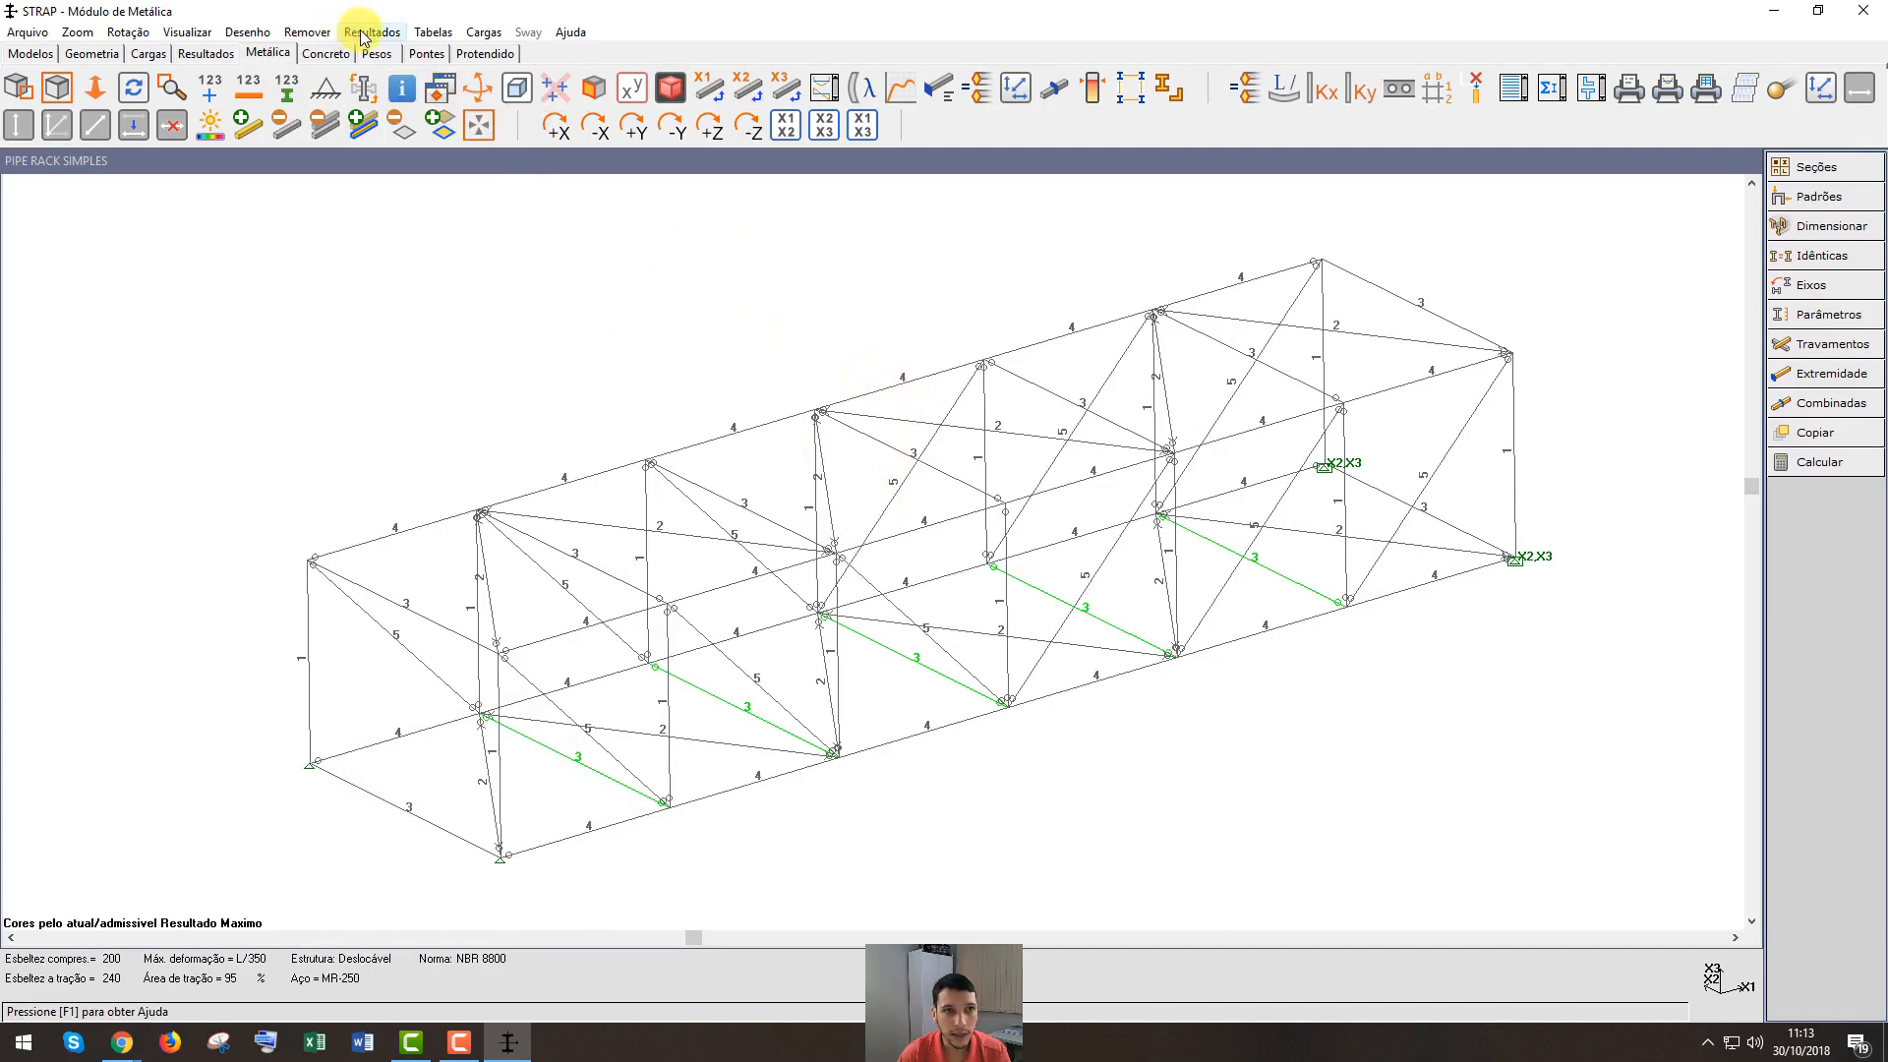
left_click(393, 33)
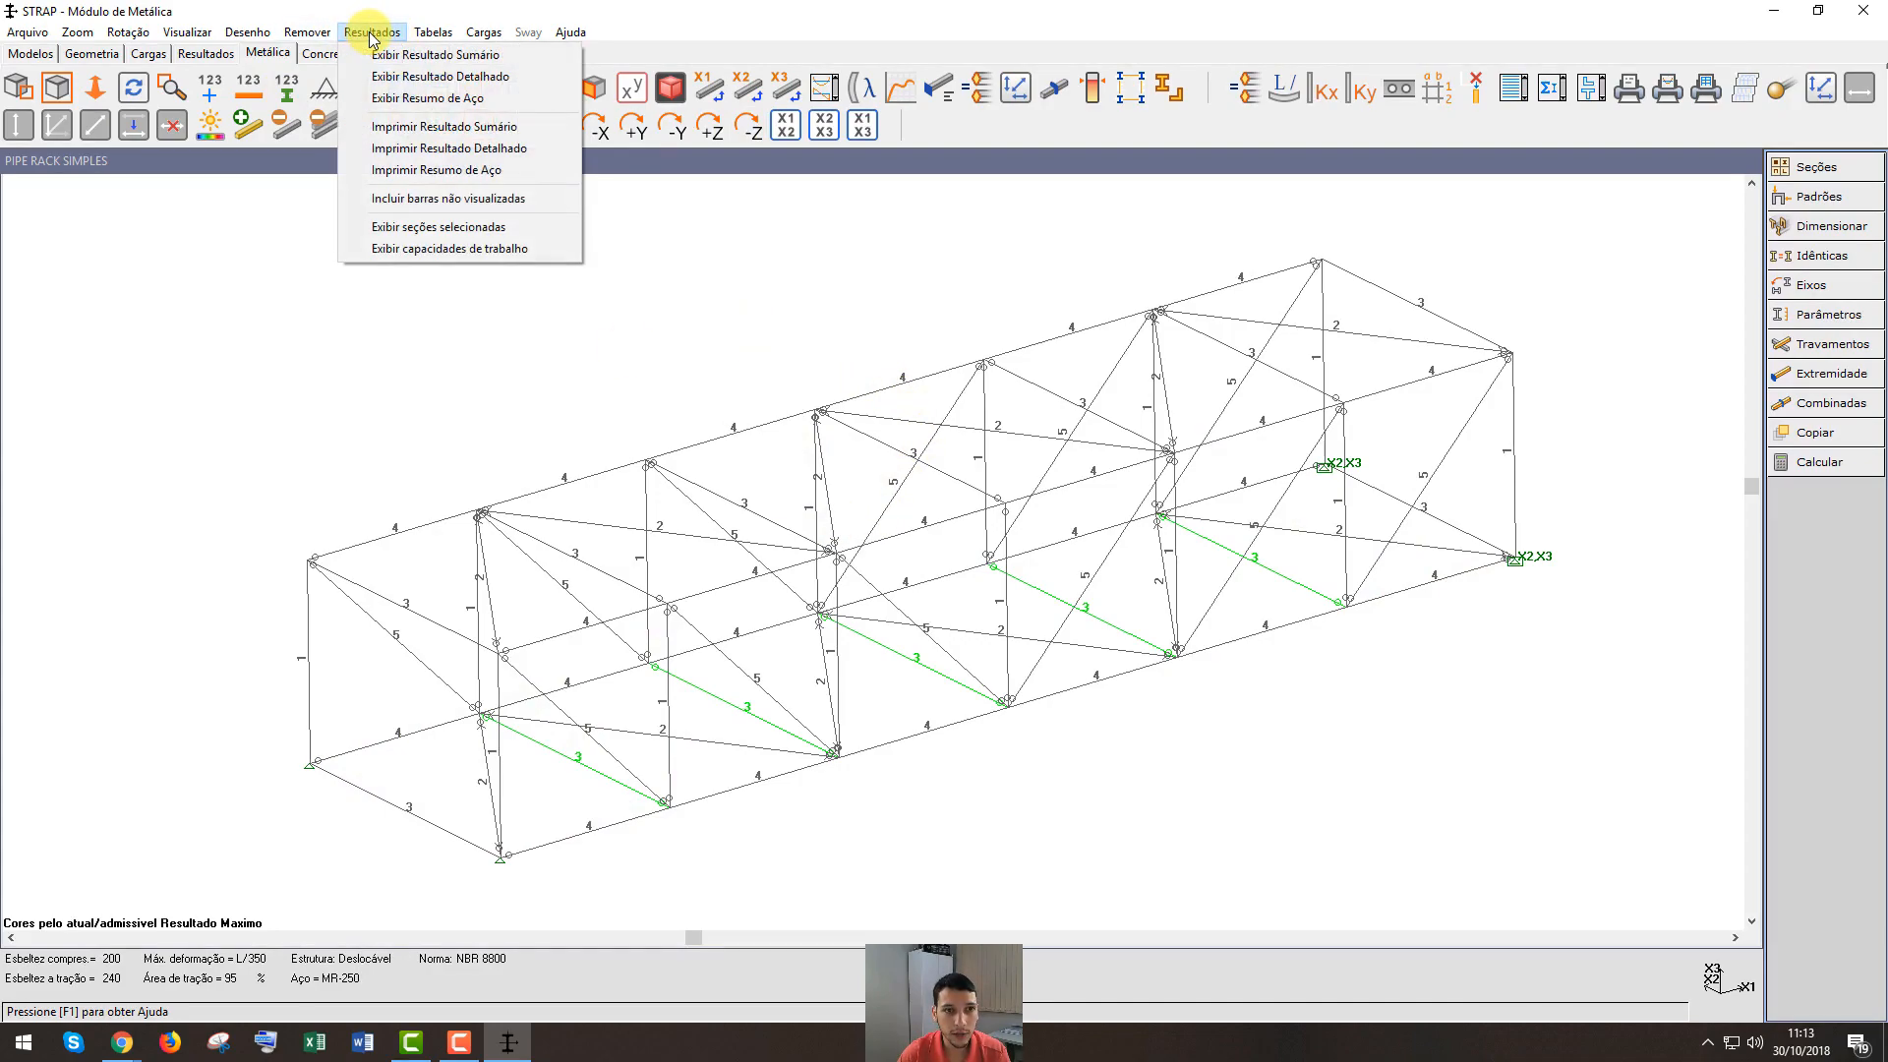
left_click(433, 232)
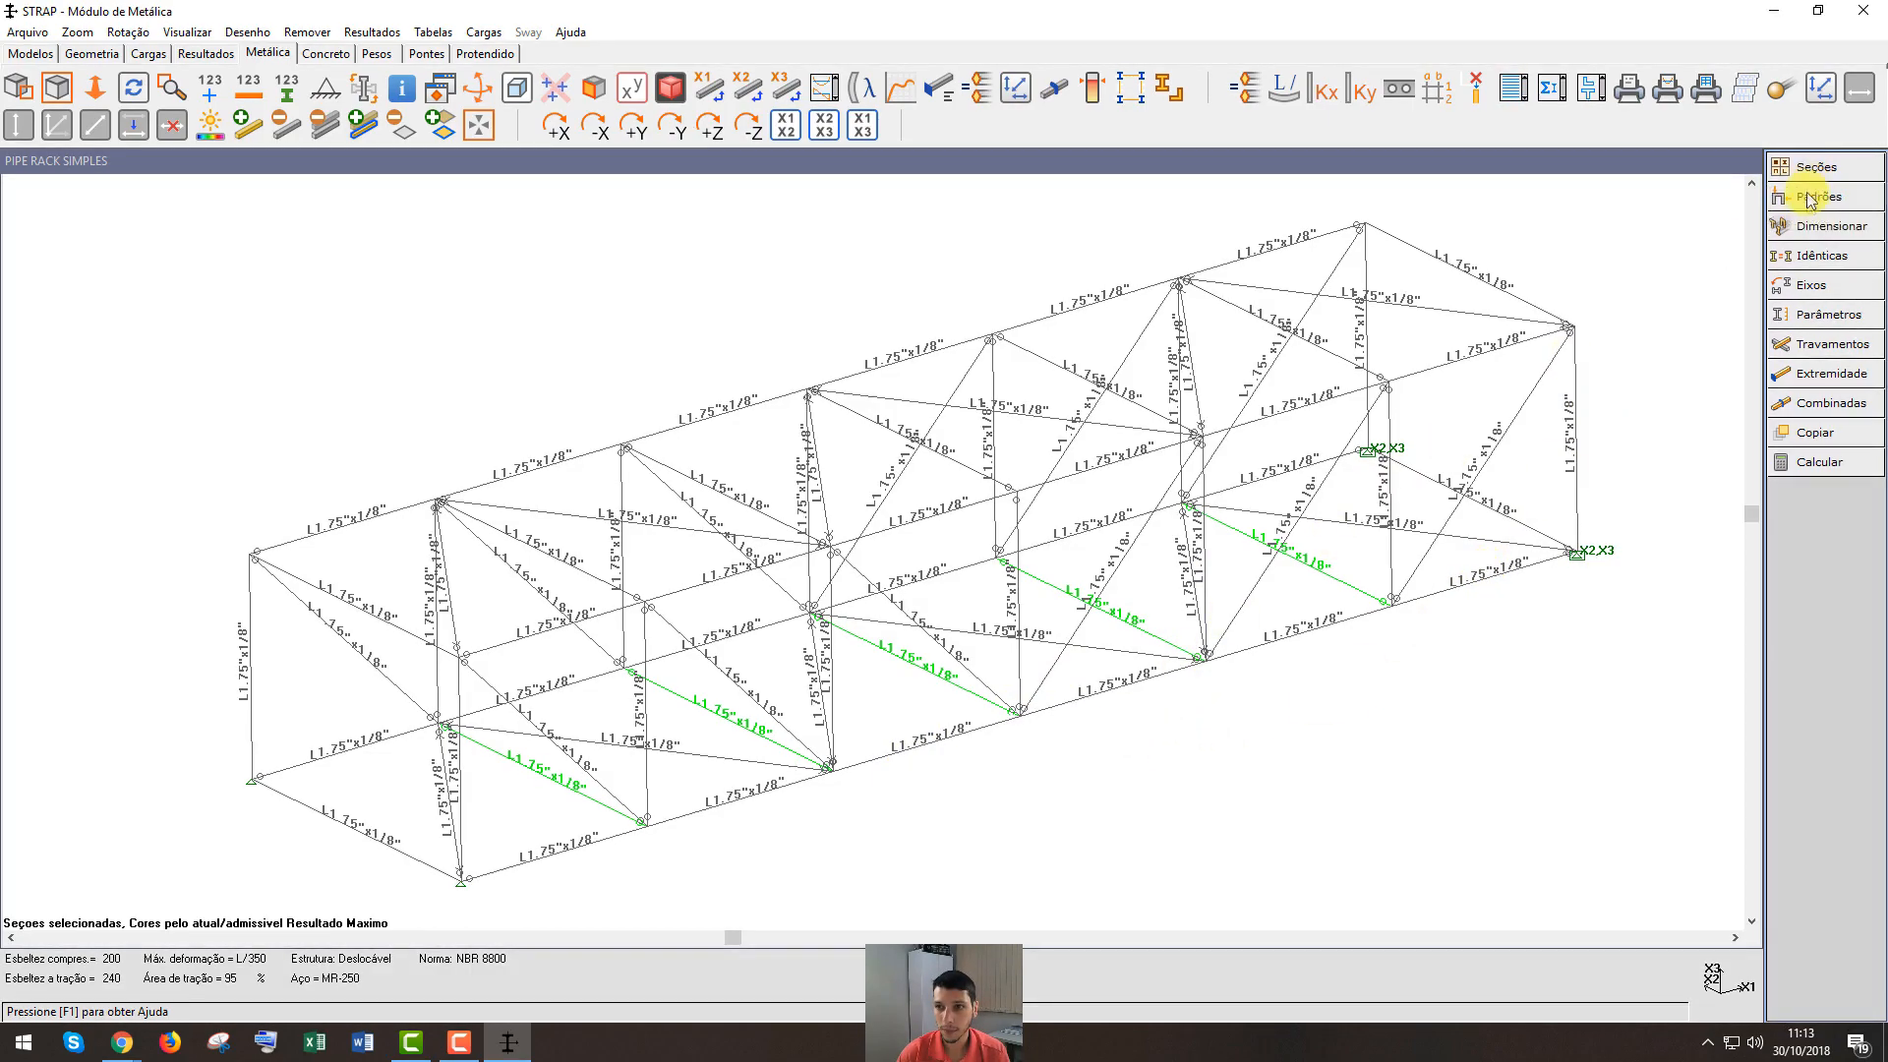
Set up a check of a specific section (Verificar uma seção específica) using the L 1.5"x1/8" angle
left_click(1831, 227)
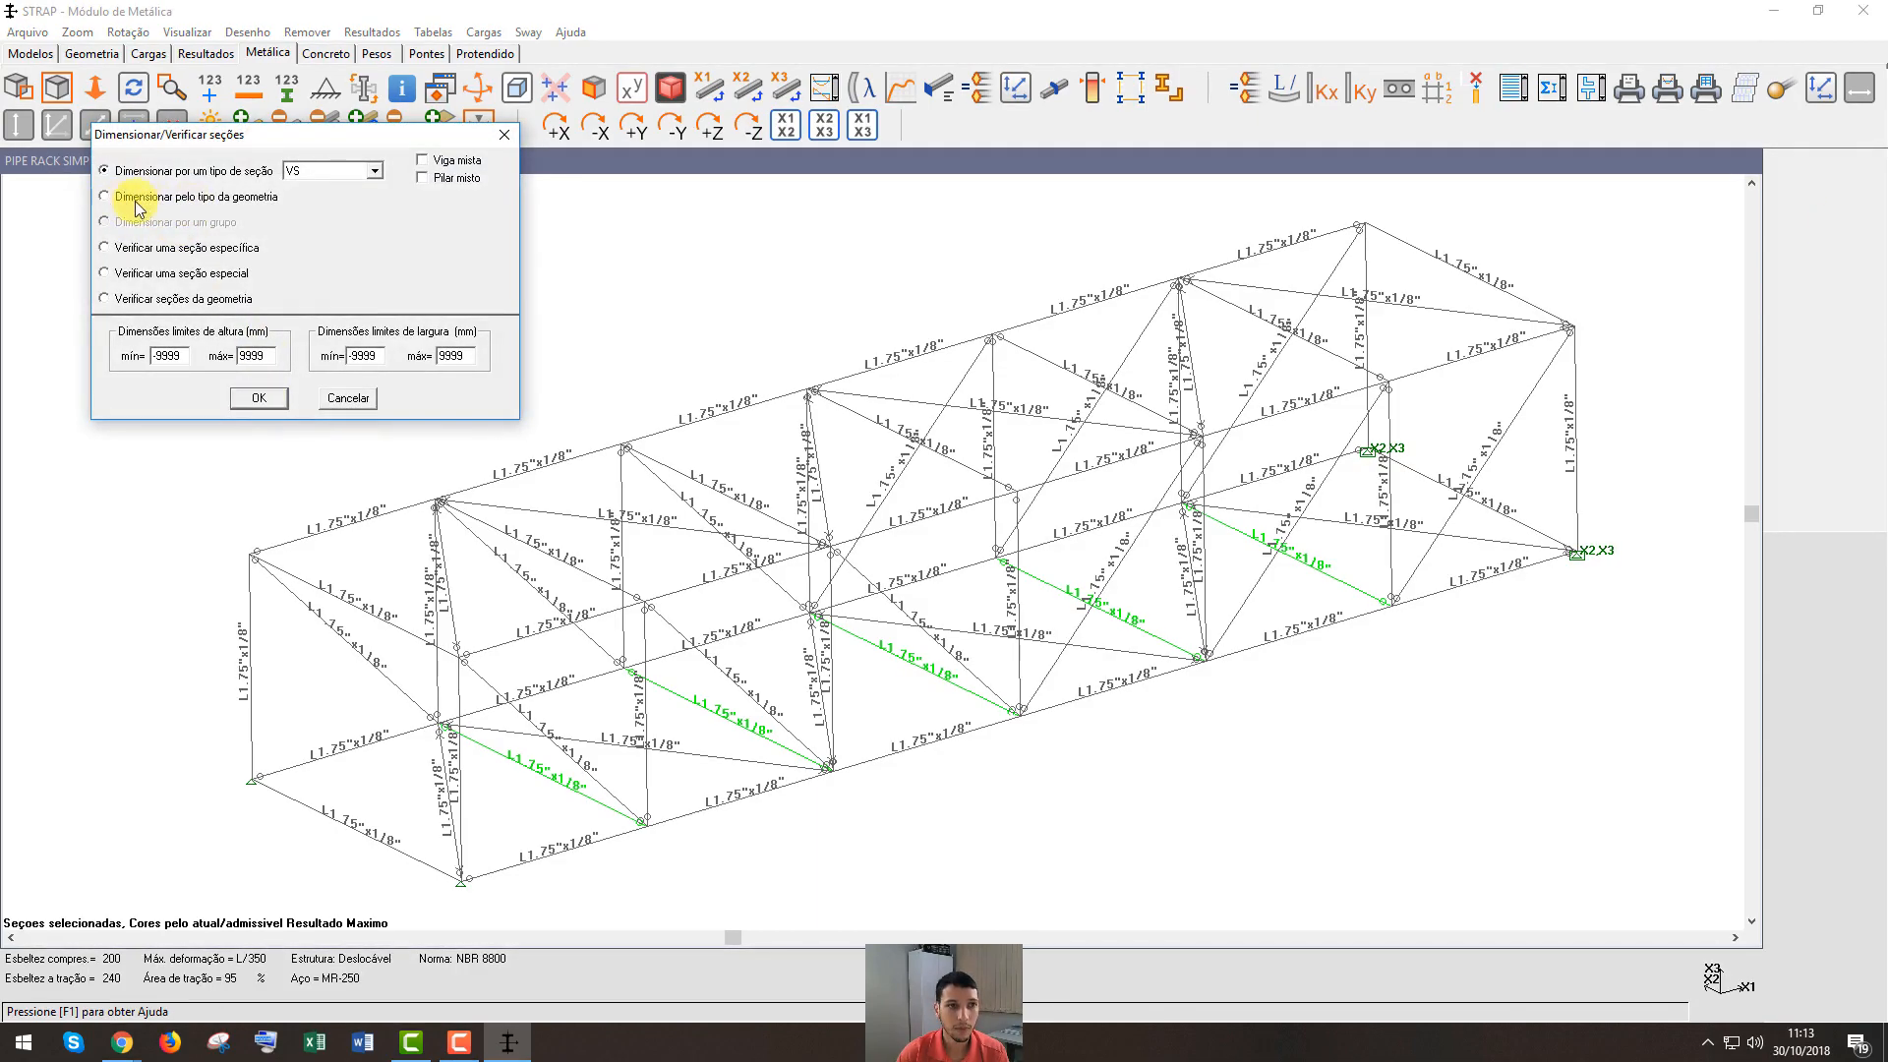
left_click(145, 252)
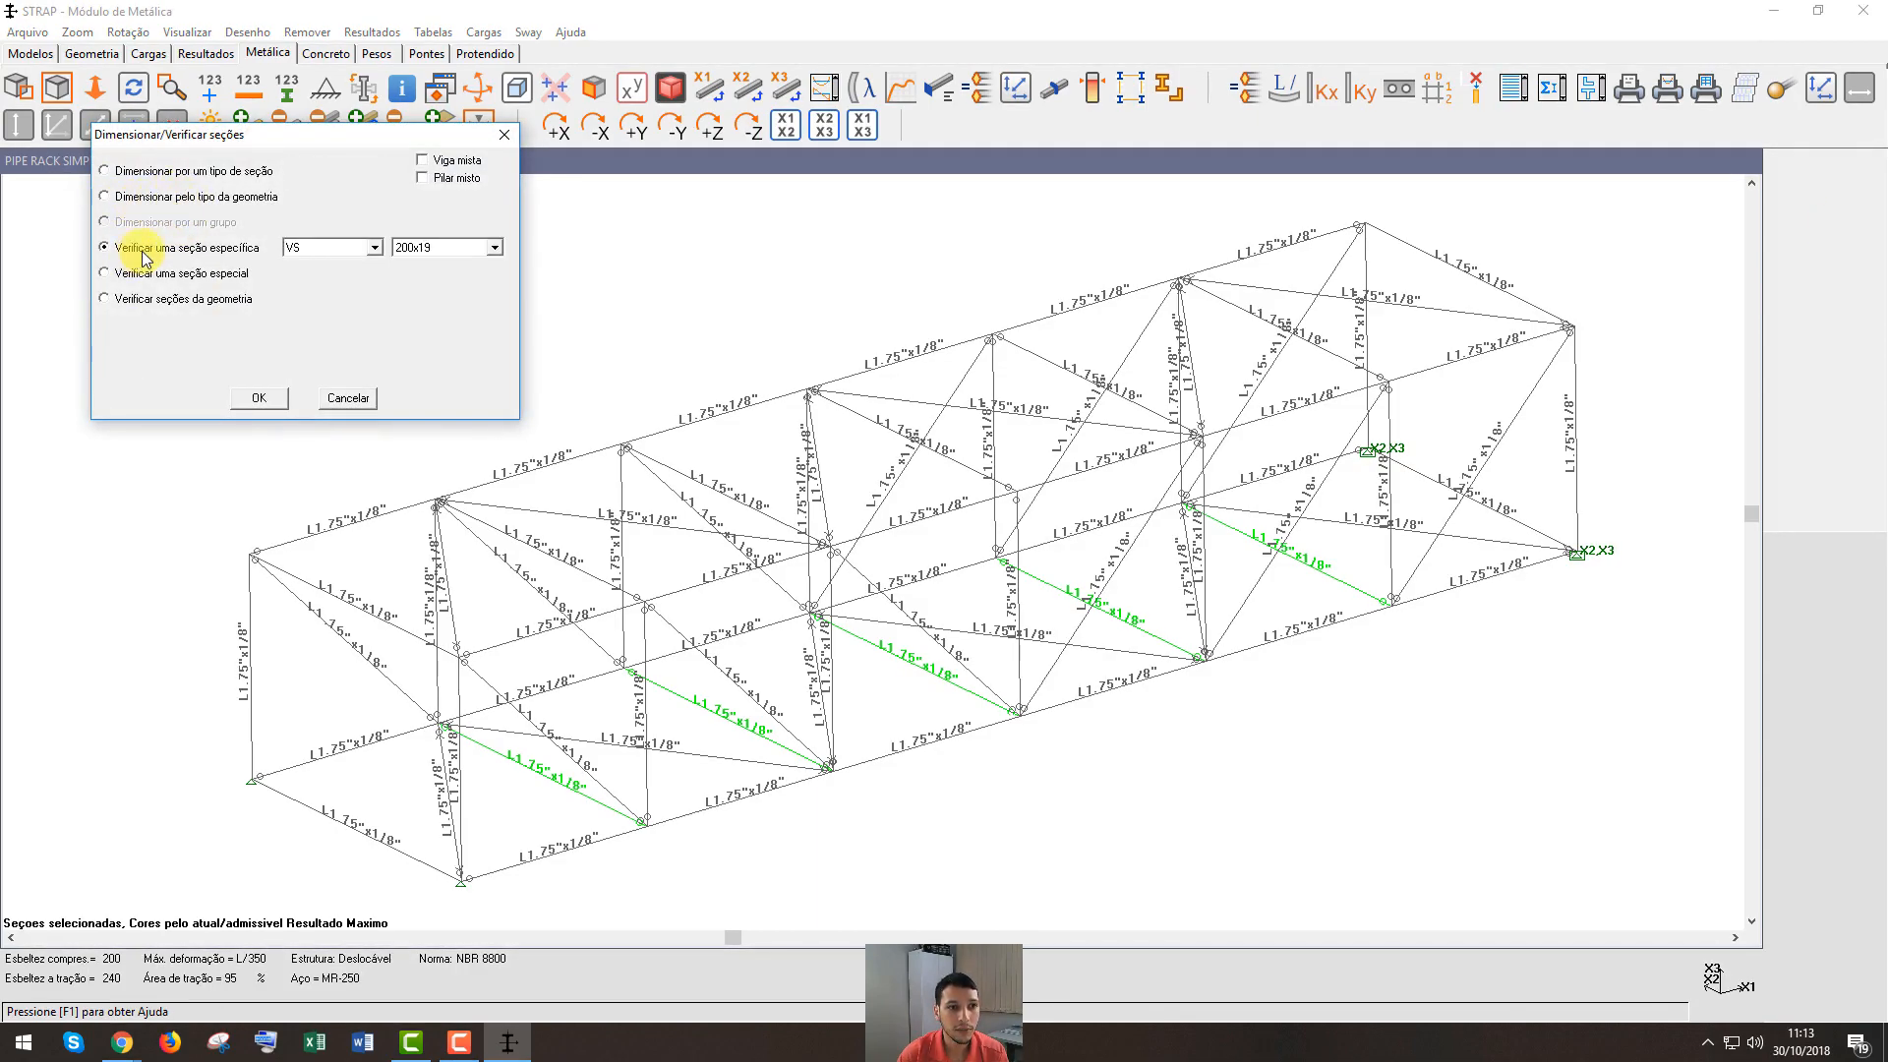
left_click(374, 248)
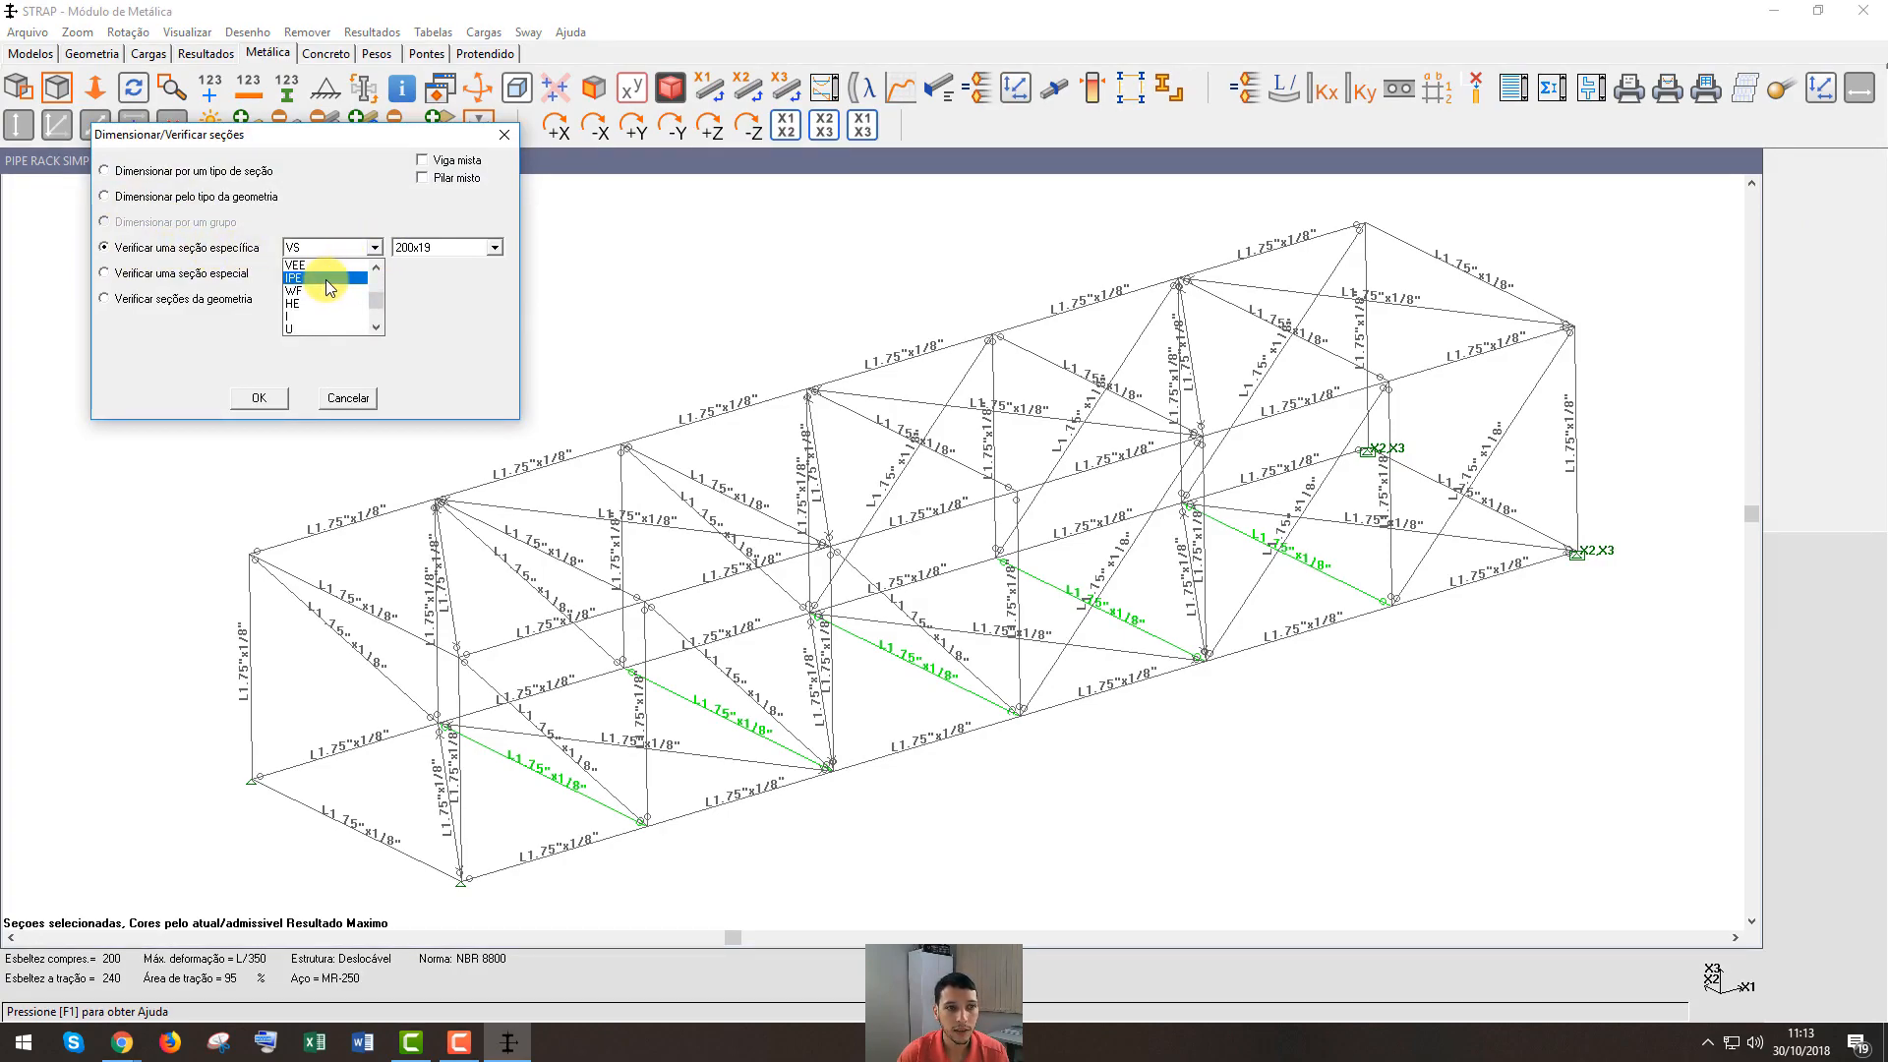
scroll(321, 280, "down", 2)
left_click(304, 303)
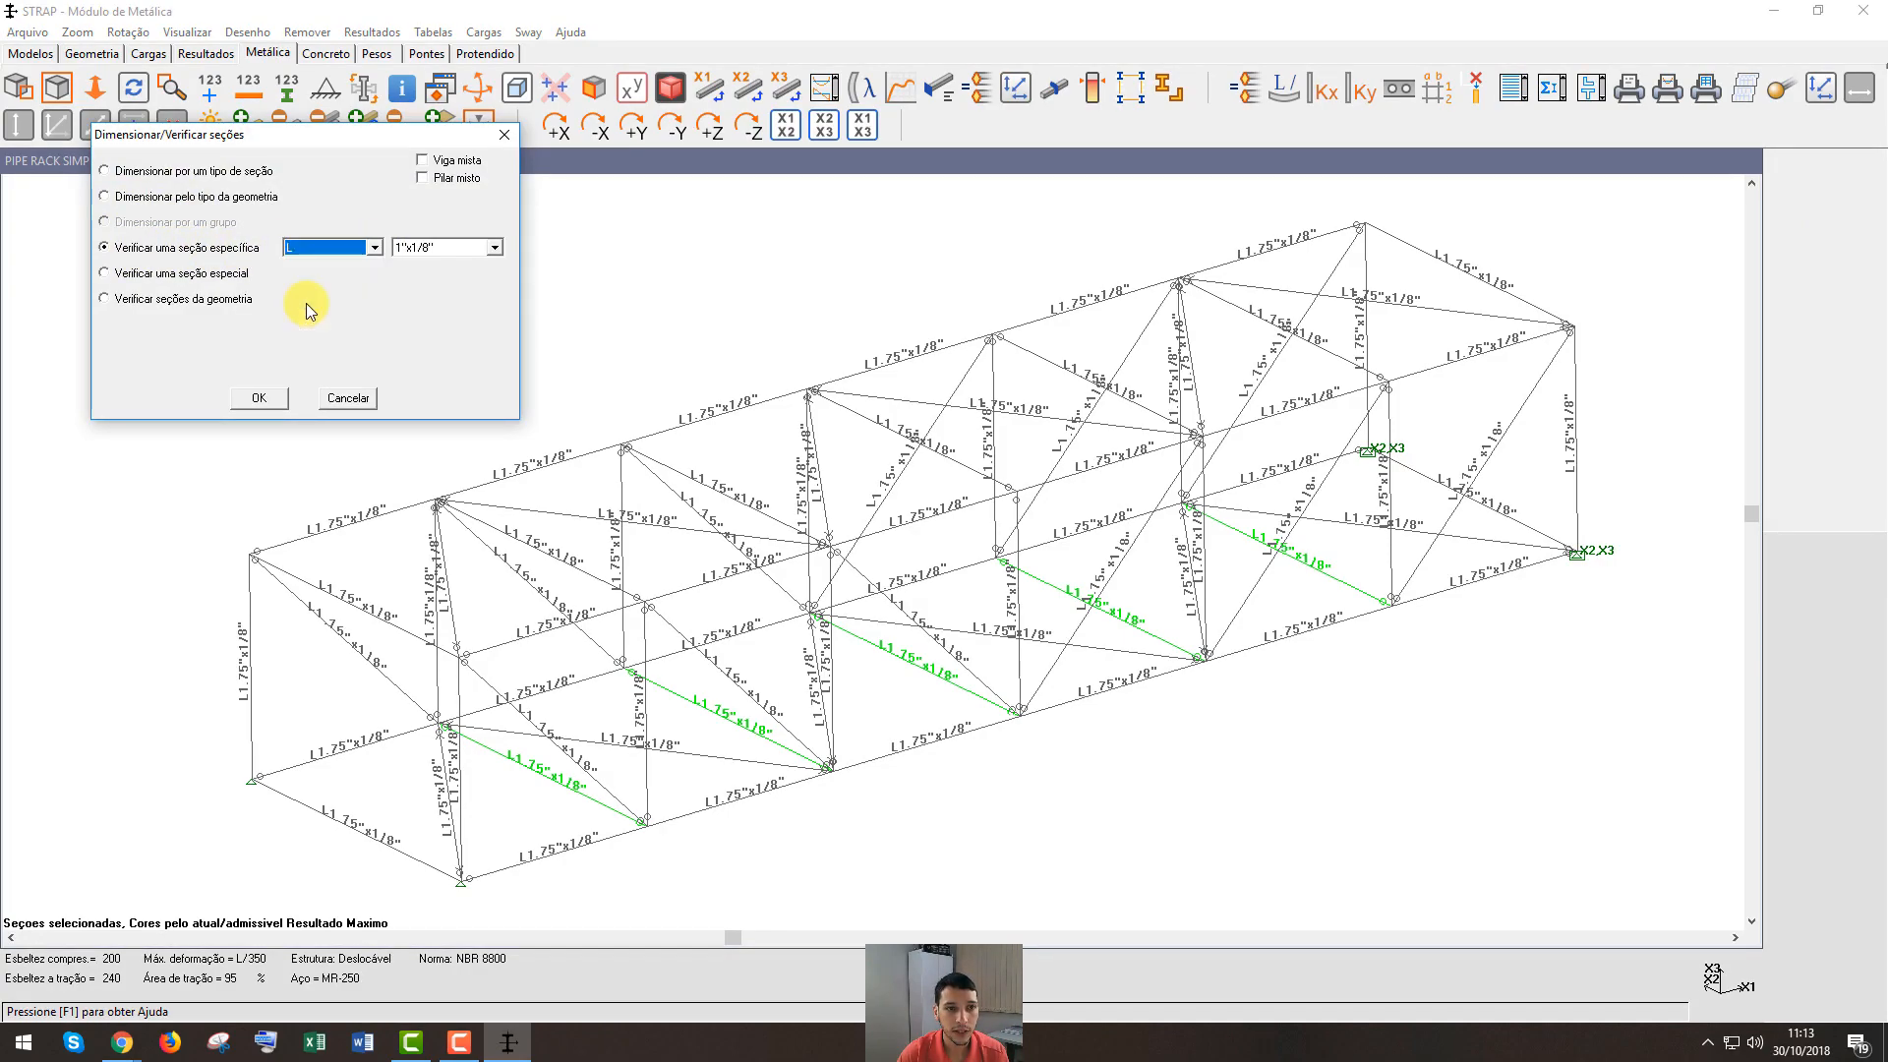
left_click(466, 253)
scroll(449, 295, "down", 3)
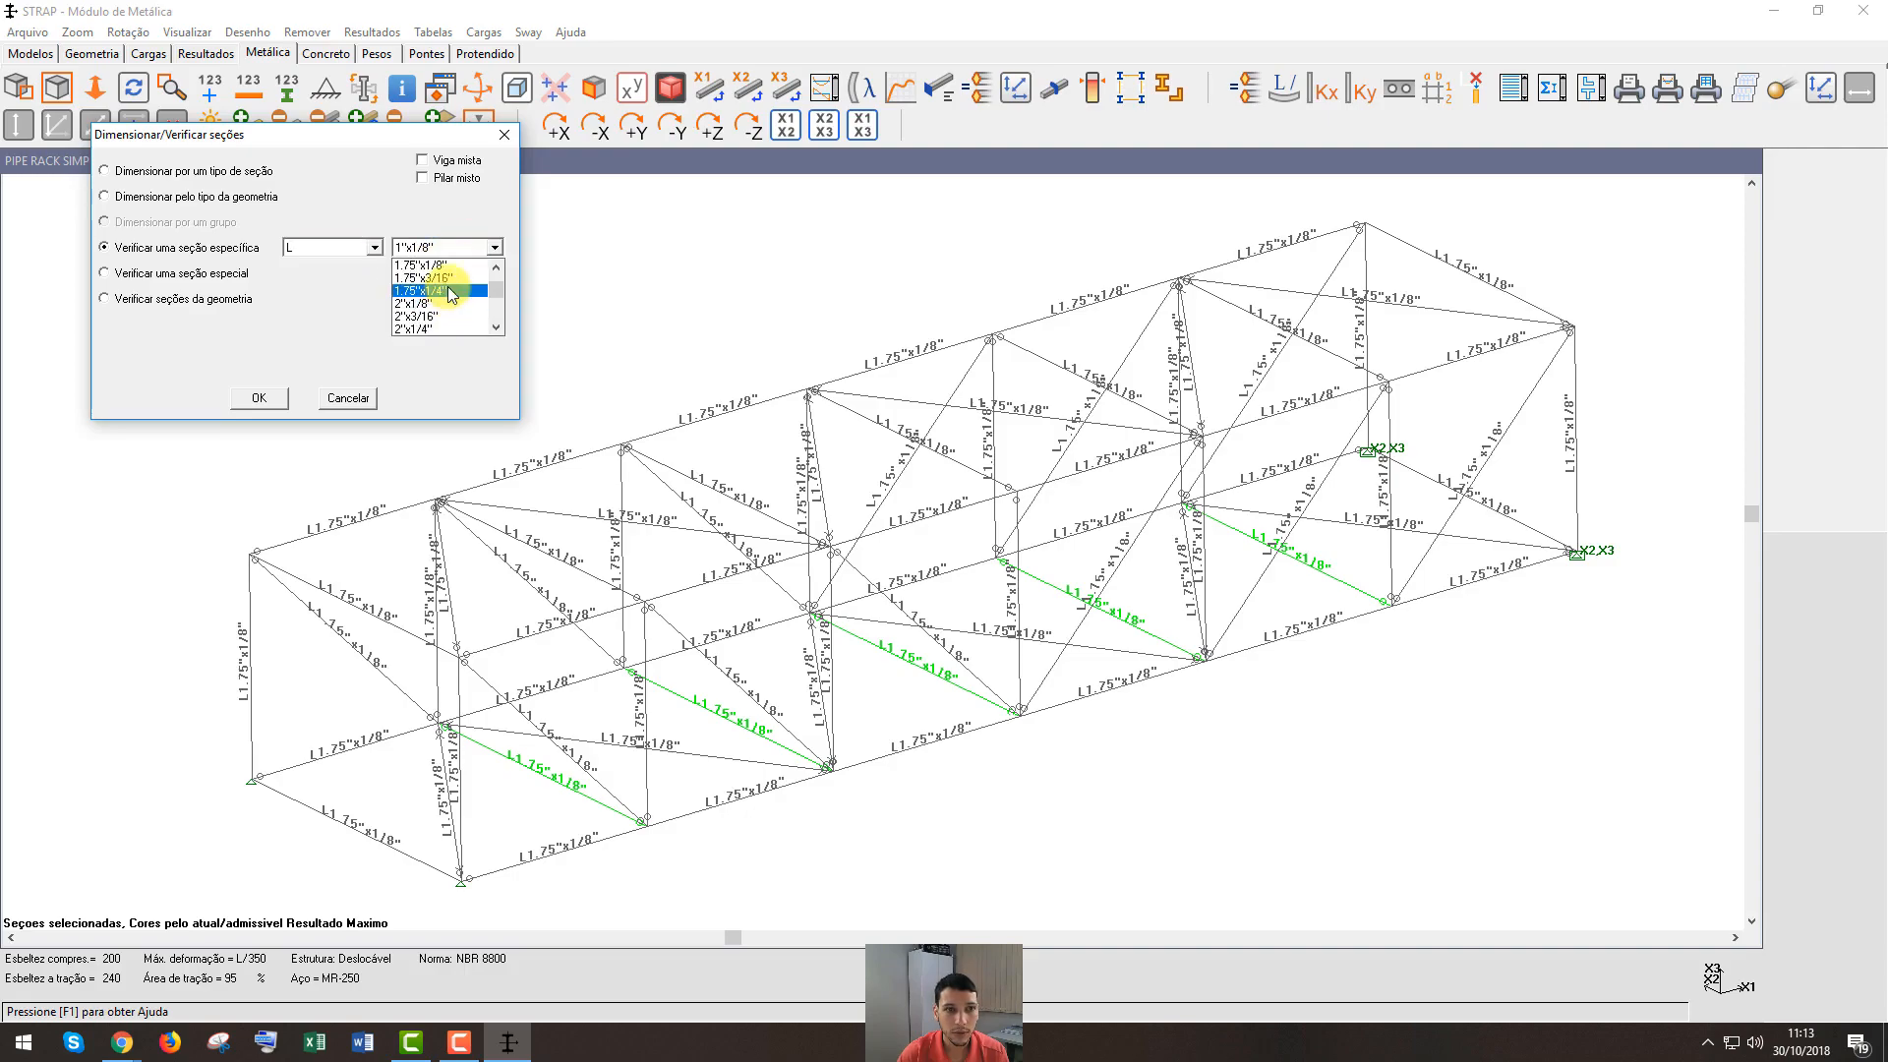
scroll(453, 295, "up", 1)
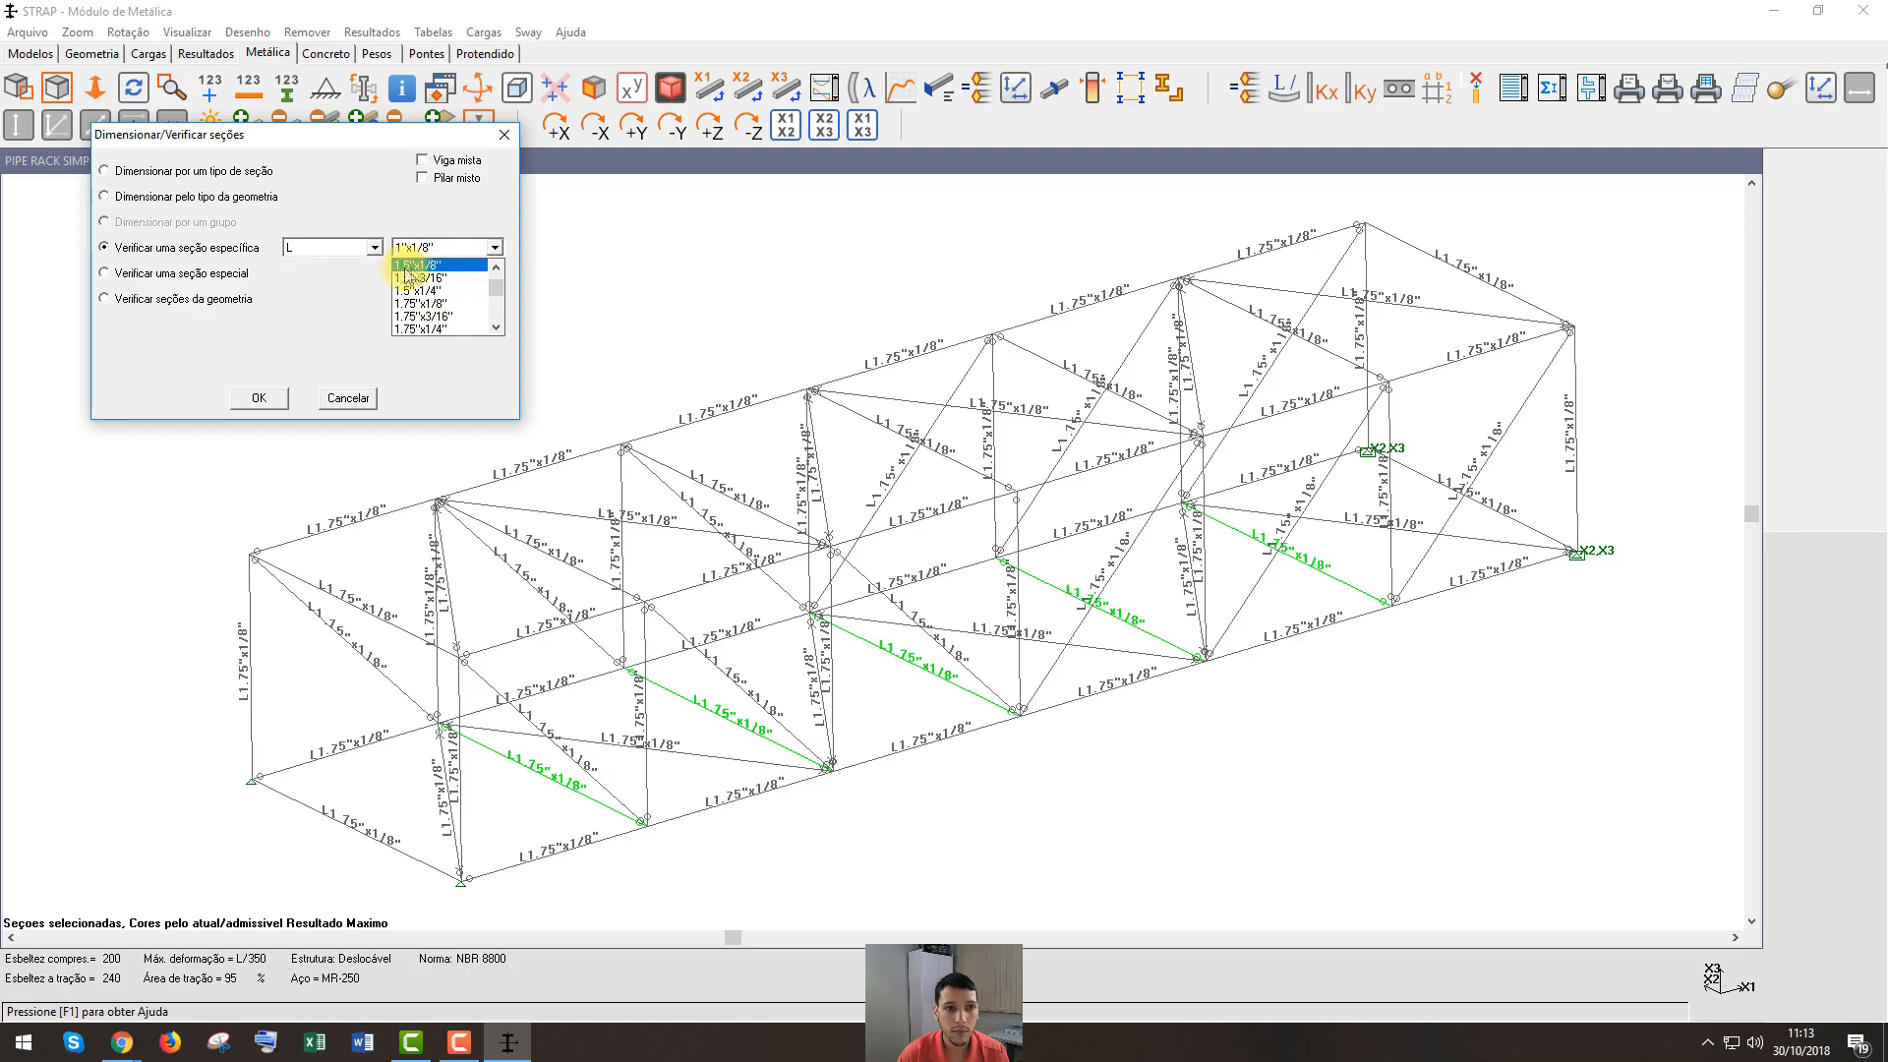
left_click(430, 266)
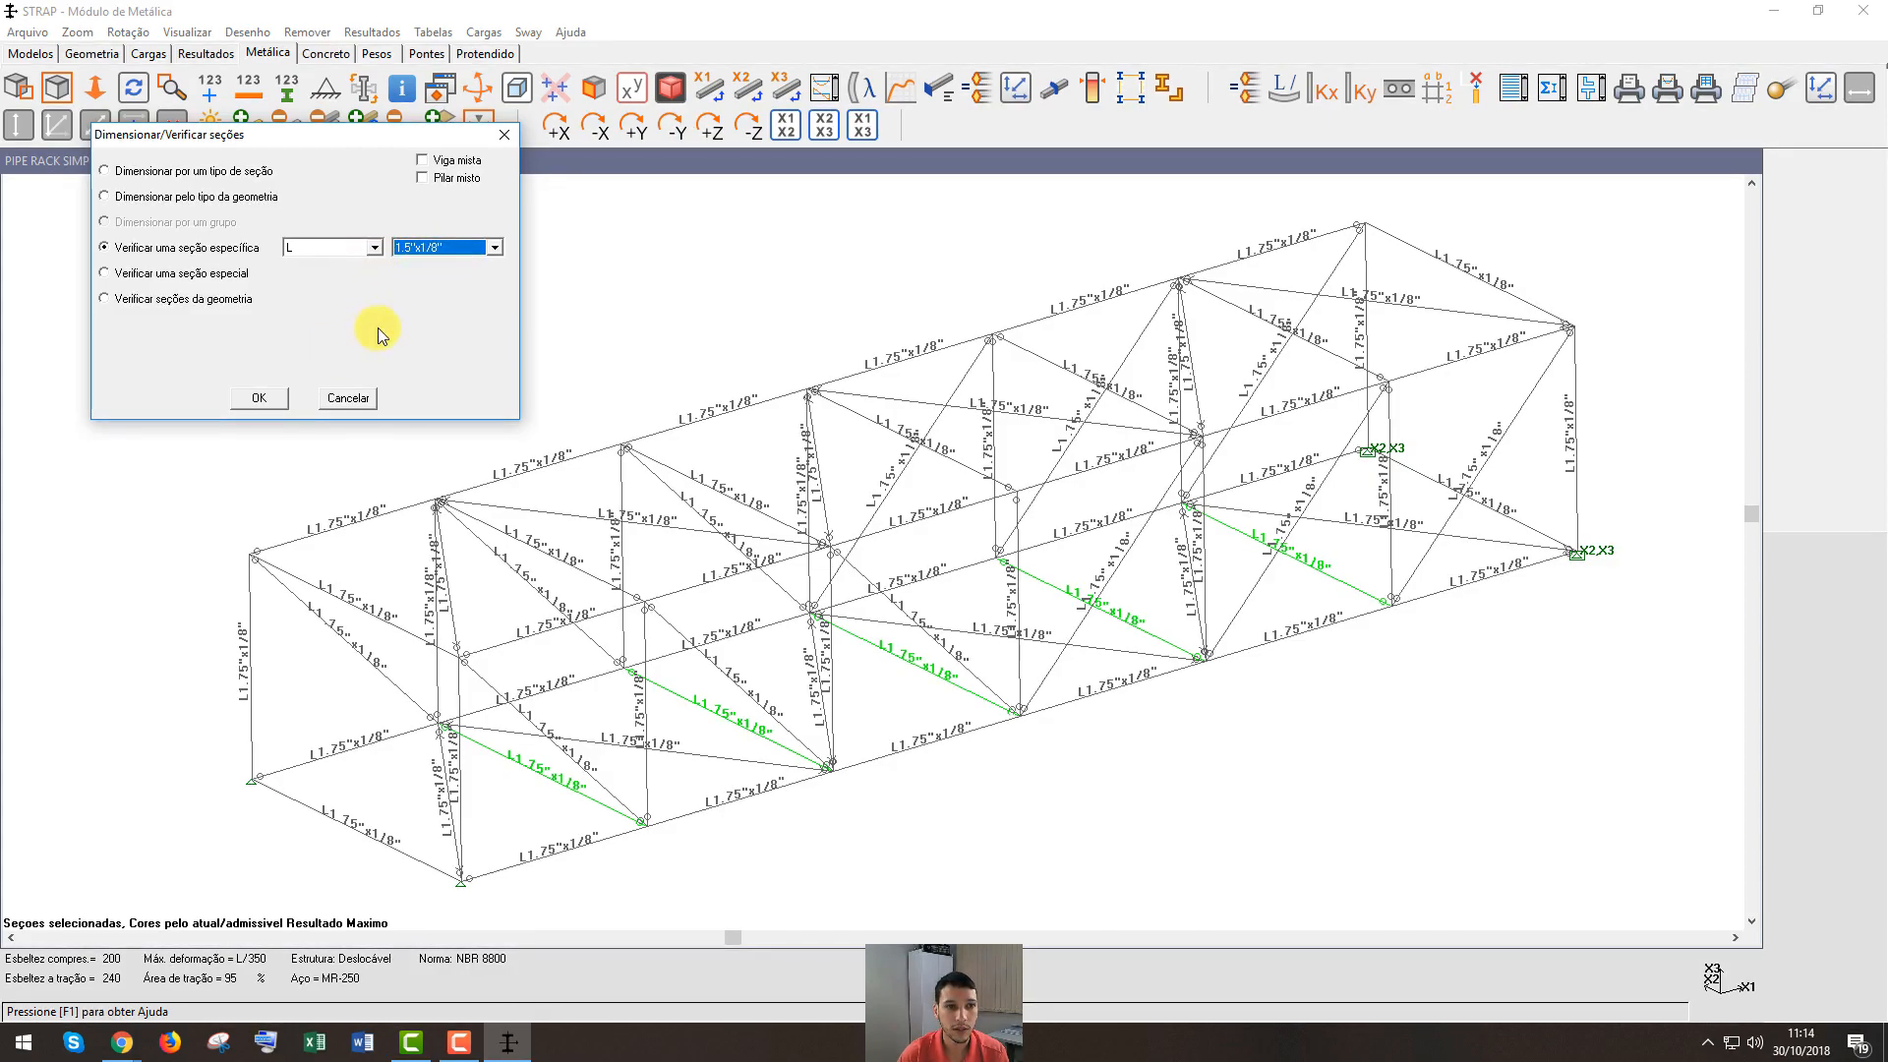
Apply the specific section to all bars with property 4 only, excluding the other properties from the selection
left_click(258, 400)
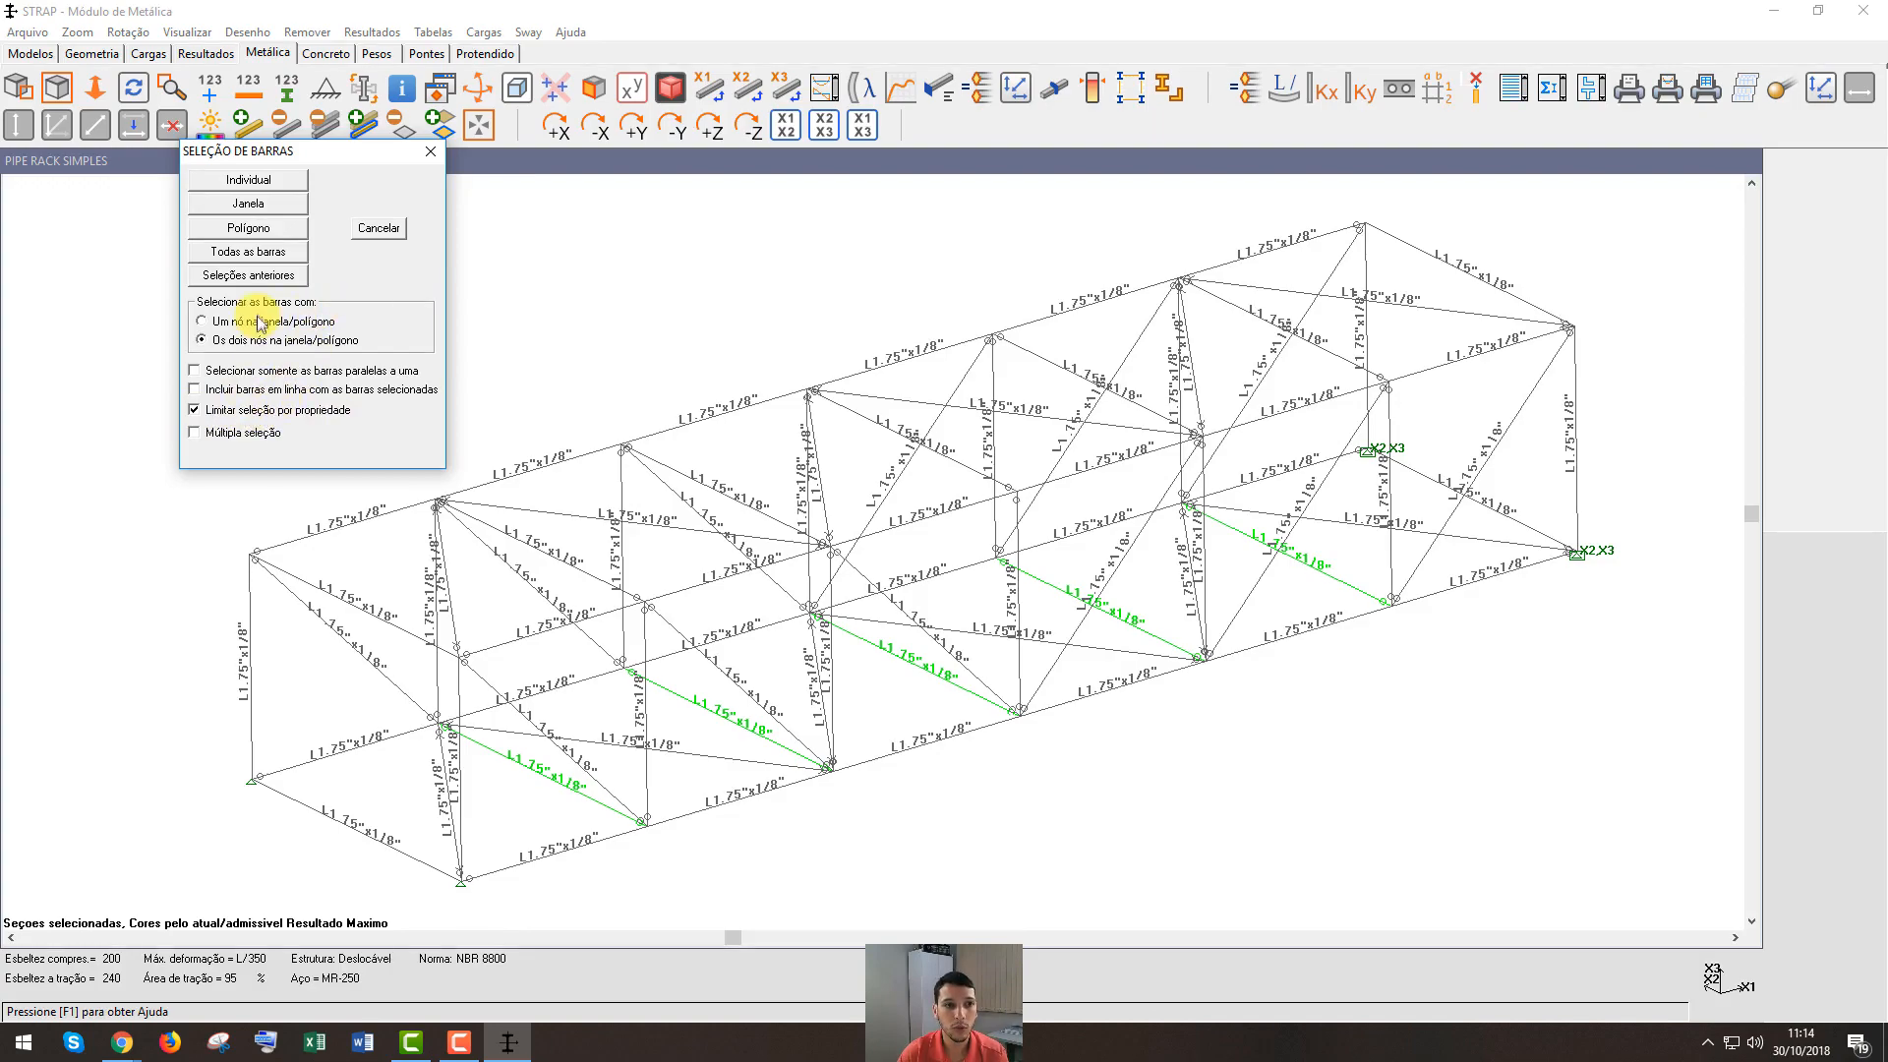
left_click(272, 259)
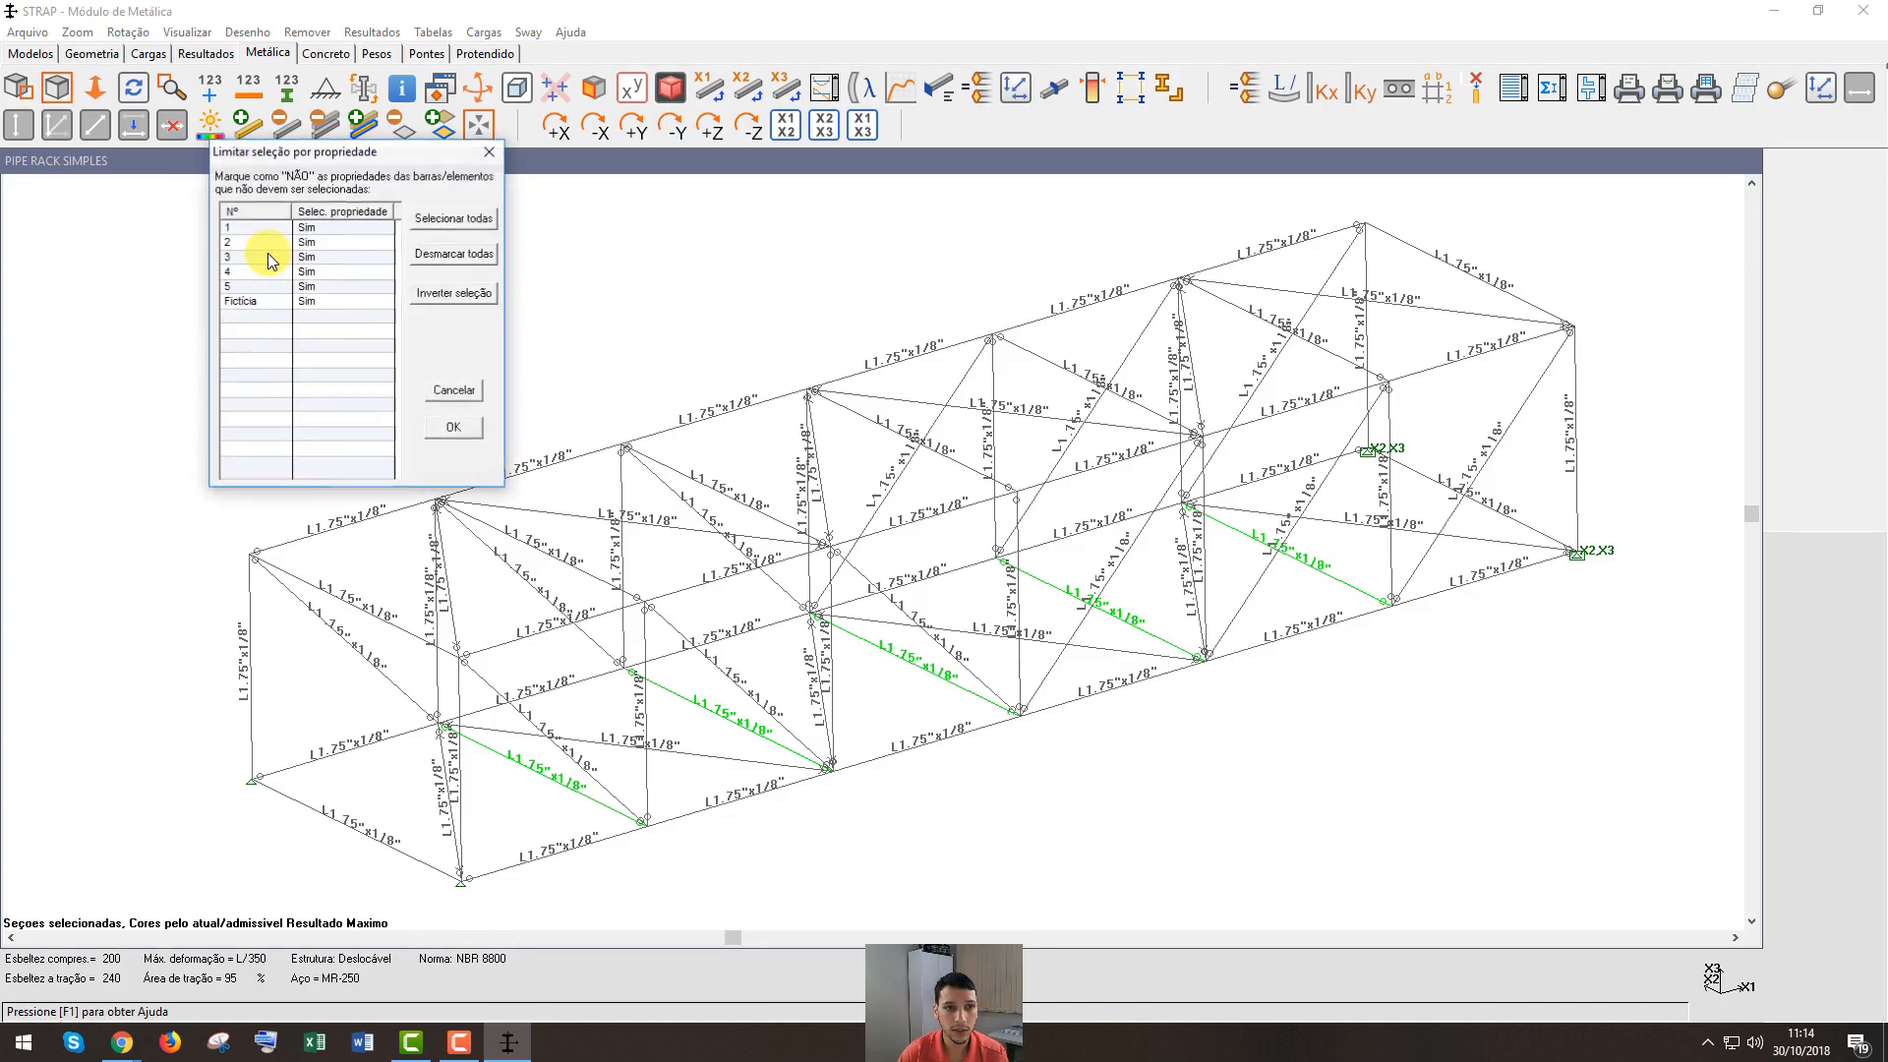
left_click(462, 257)
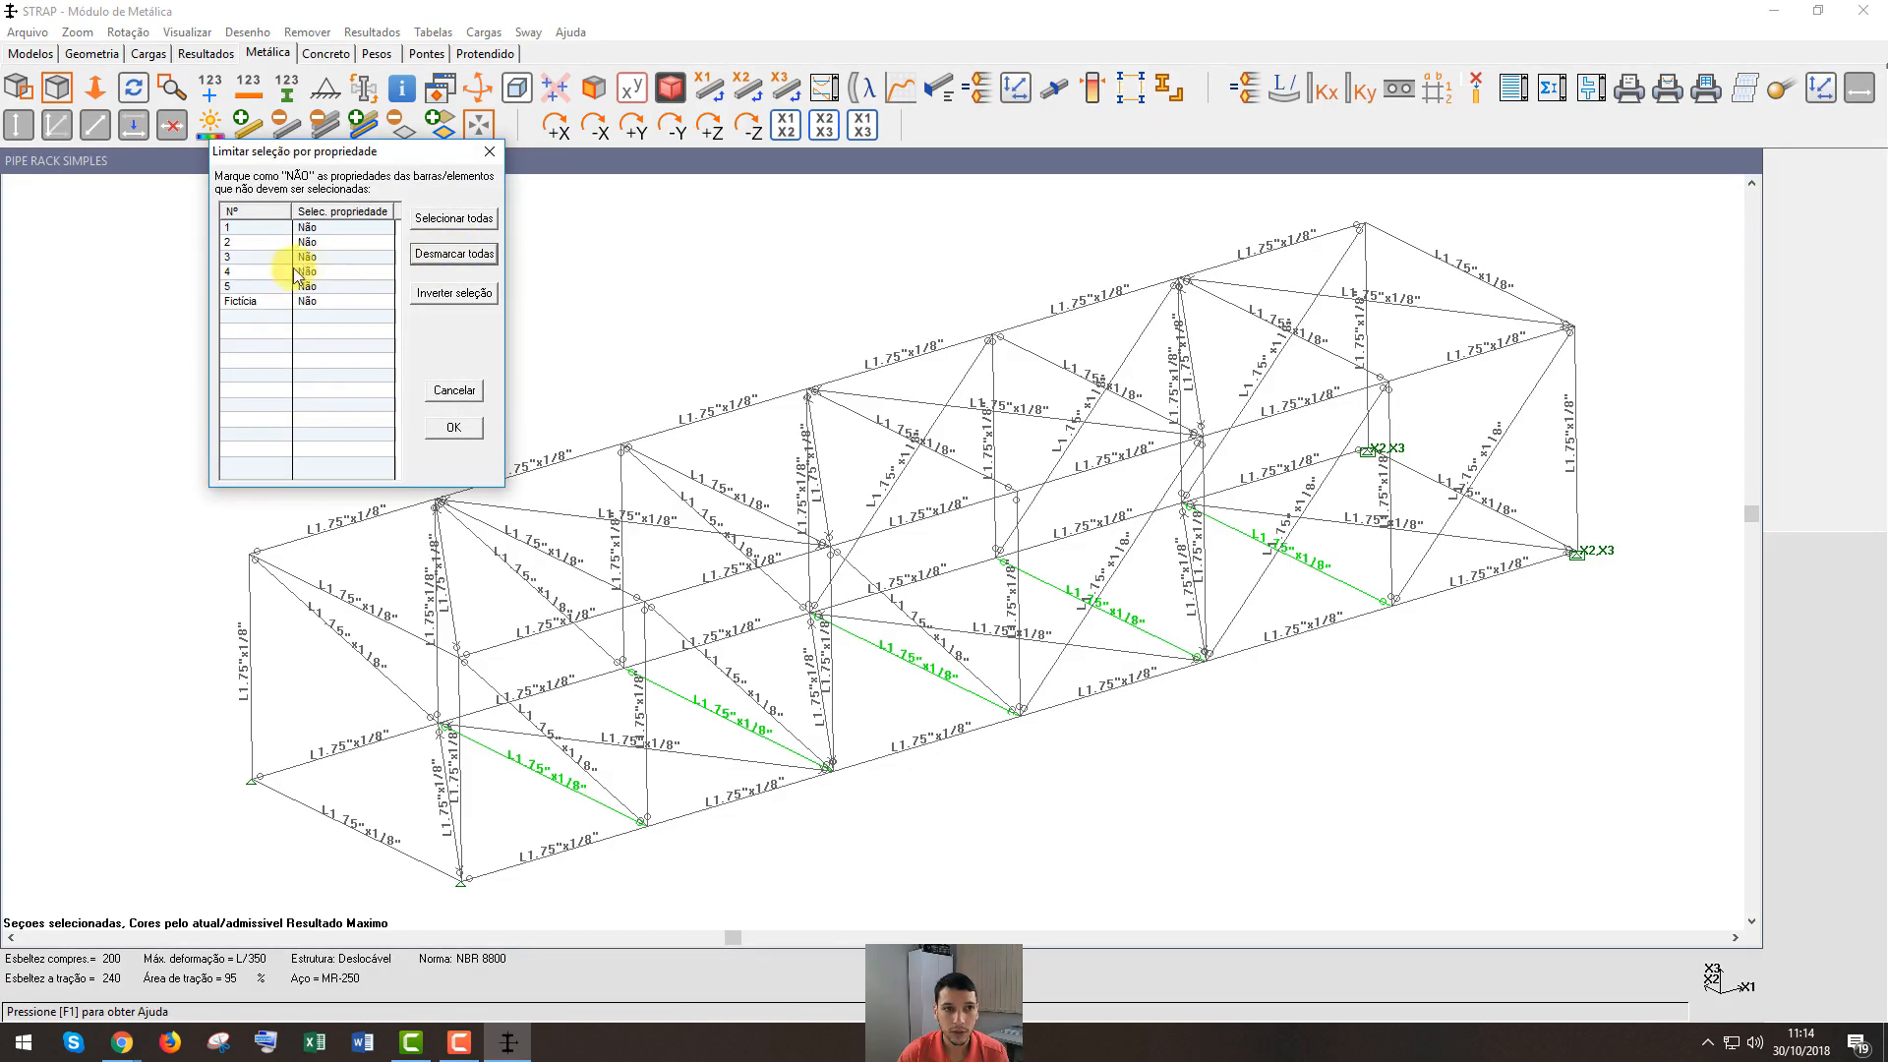
left_click(459, 428)
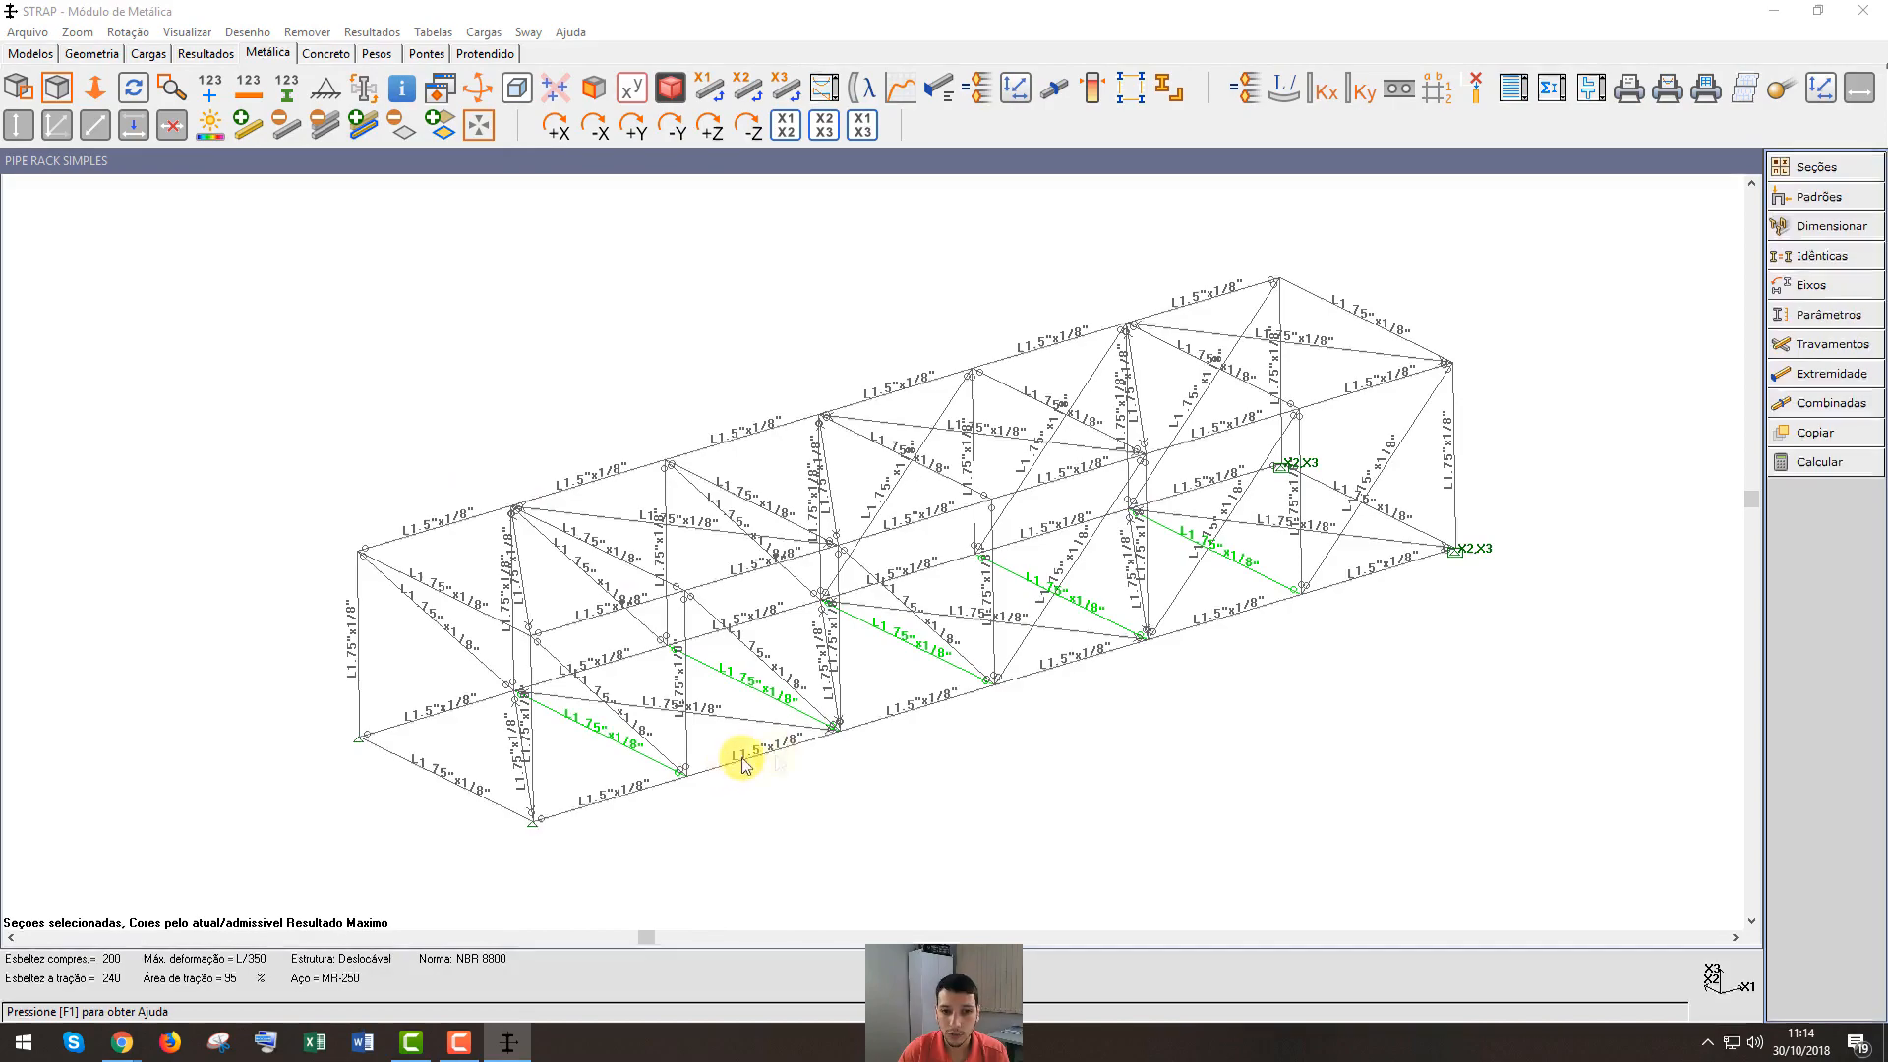
Recalculate the design for all bars of the model with the revised longitudinal members and review the results table
scroll(987, 799, "down", 1)
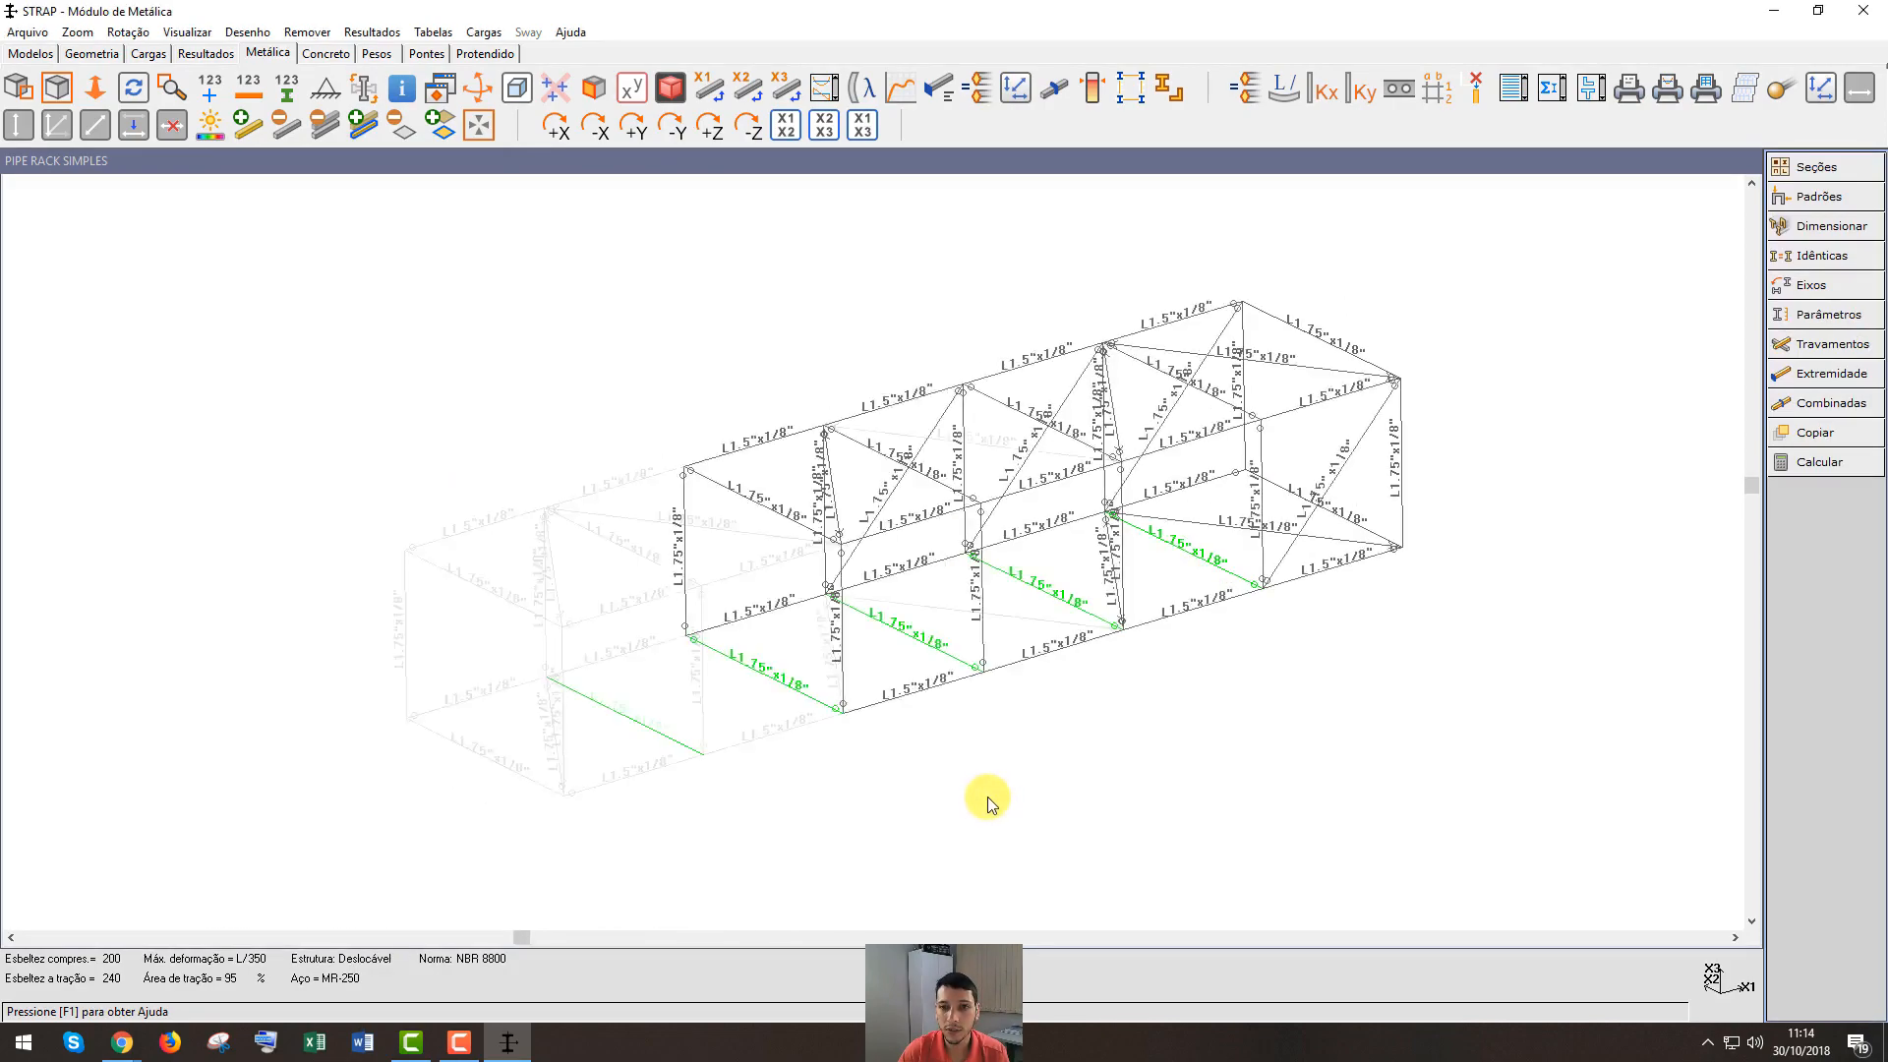
middle_click(987, 798)
middle_click(987, 798)
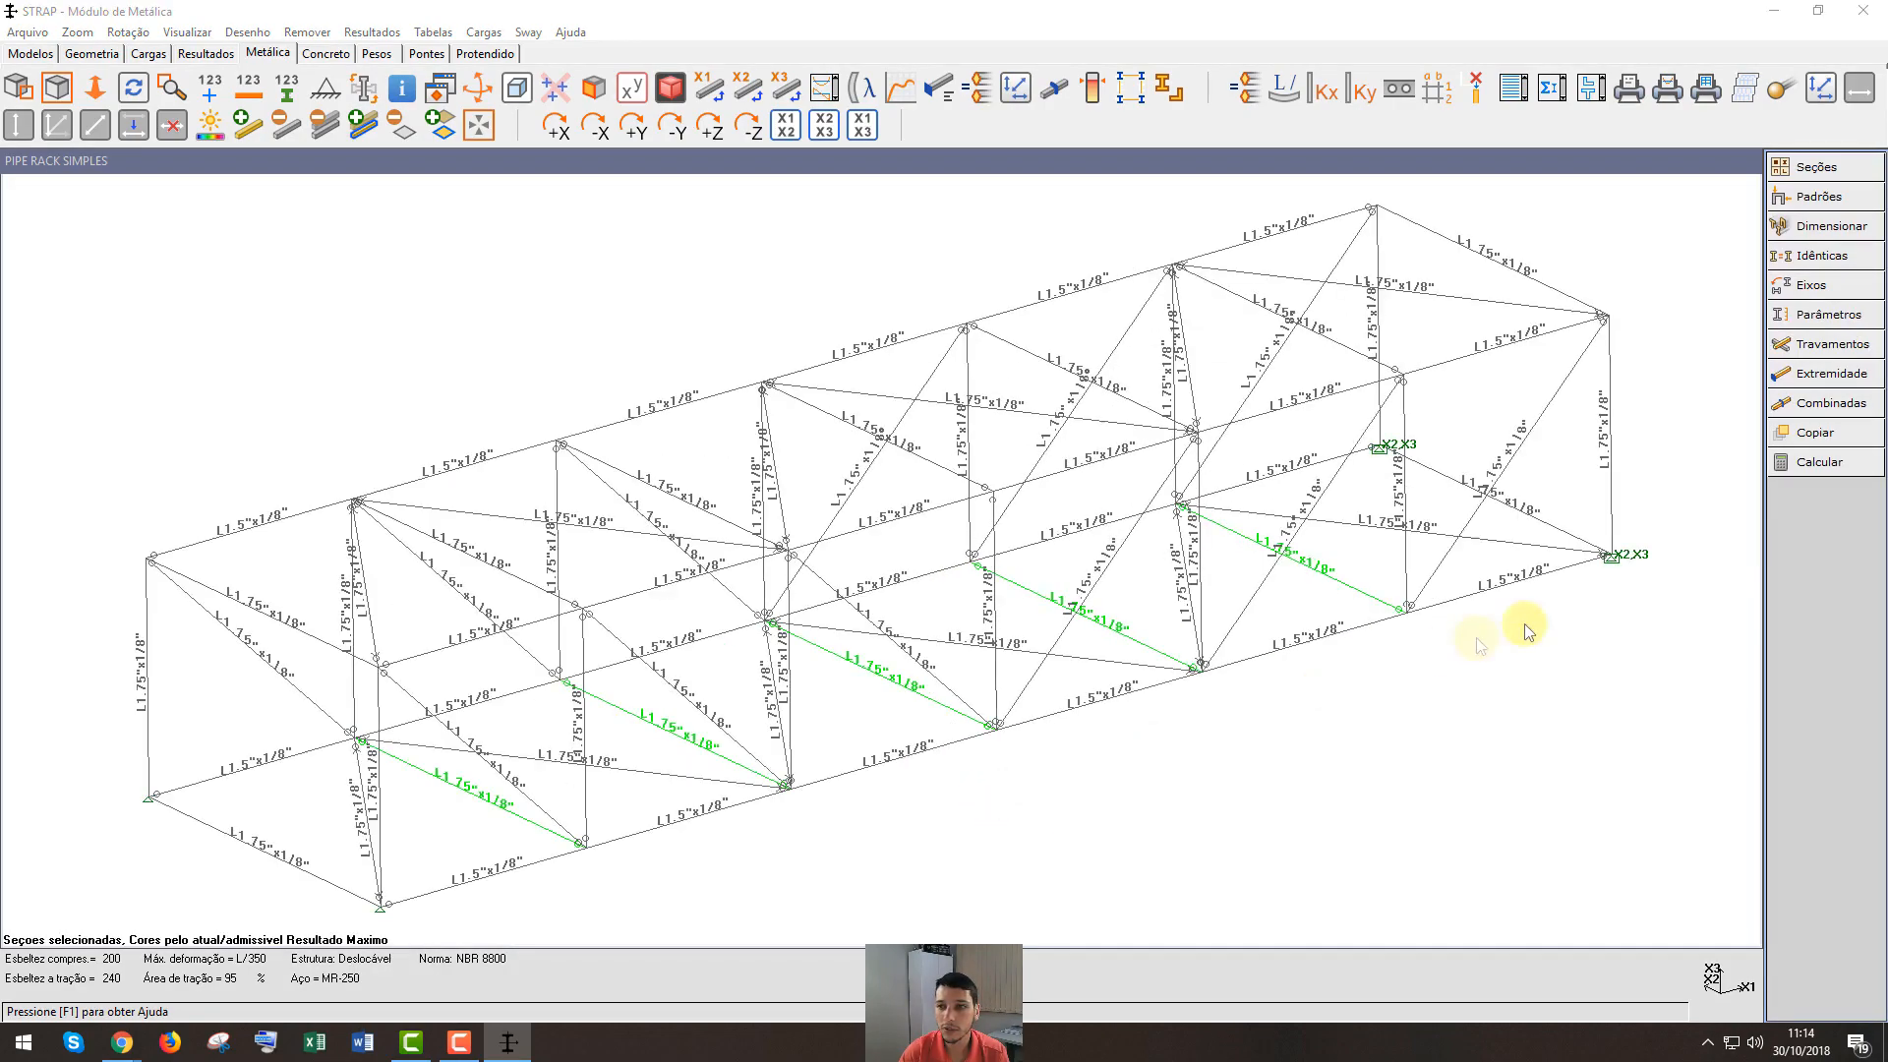
left_click(1826, 464)
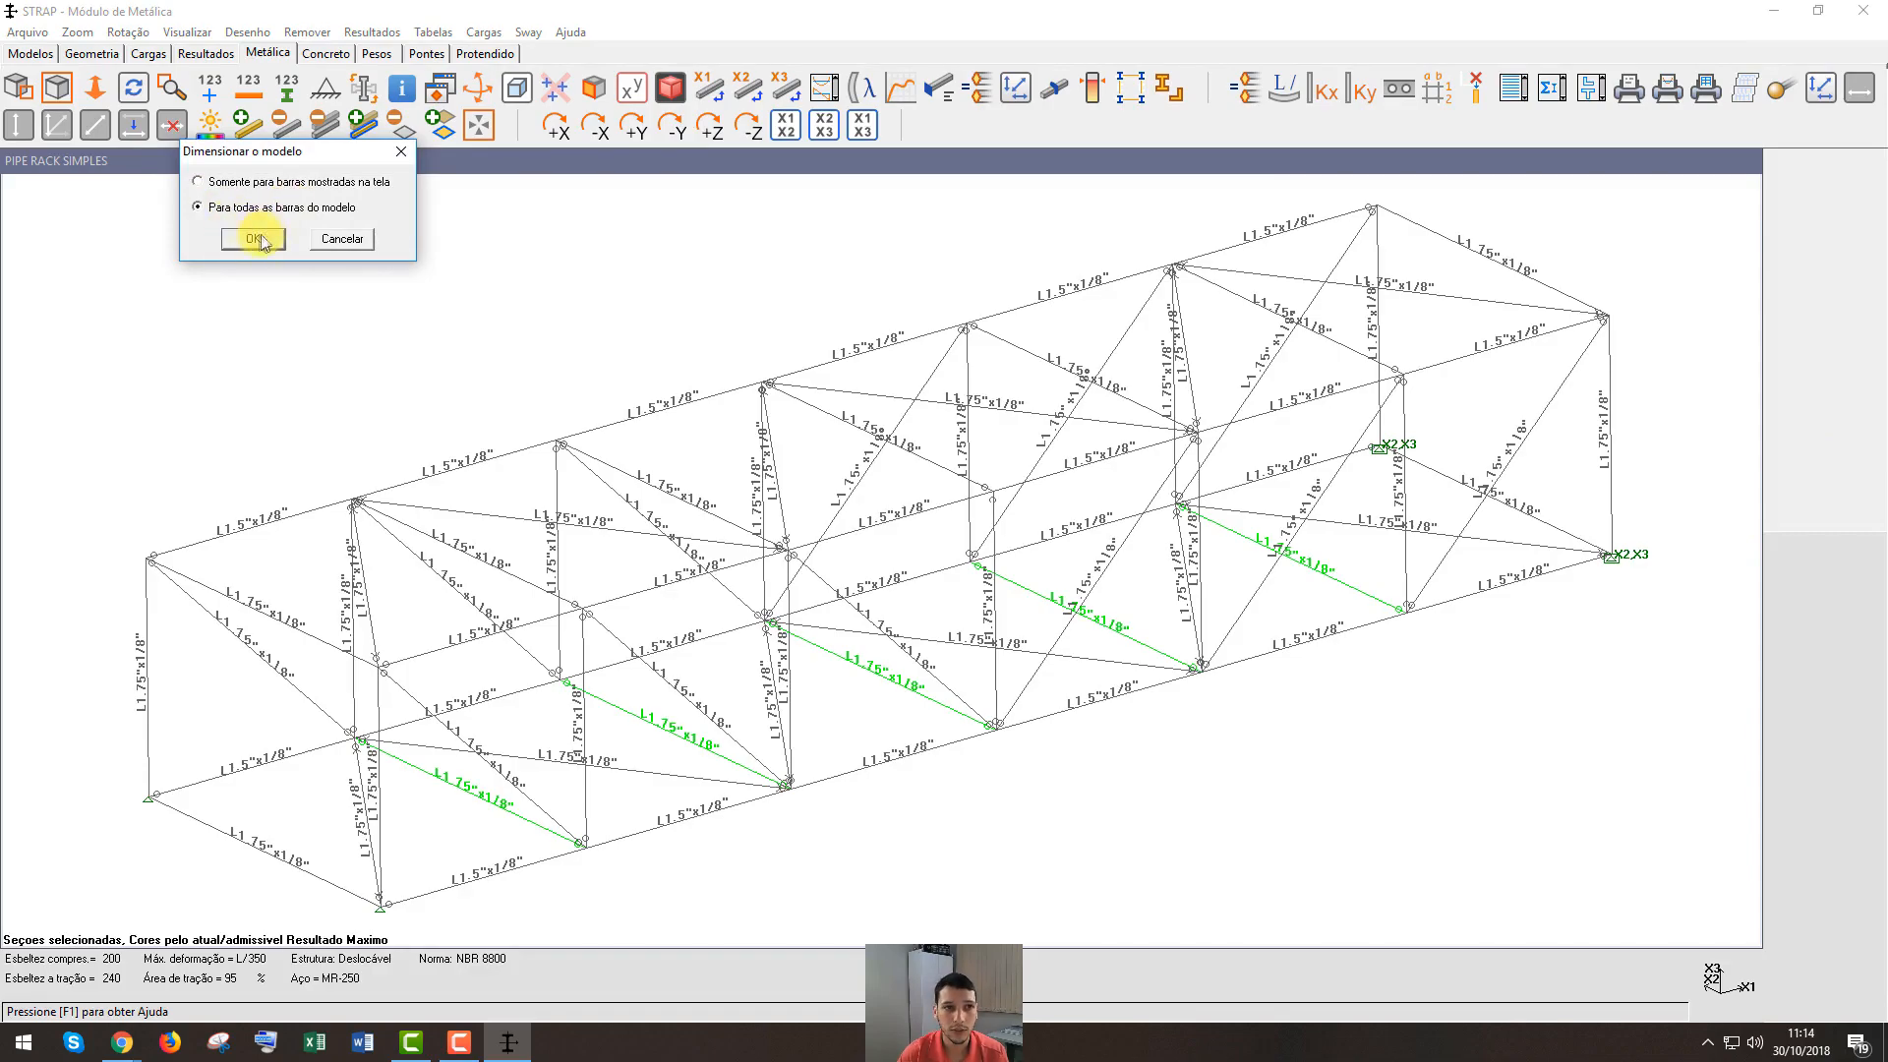
left_click(253, 238)
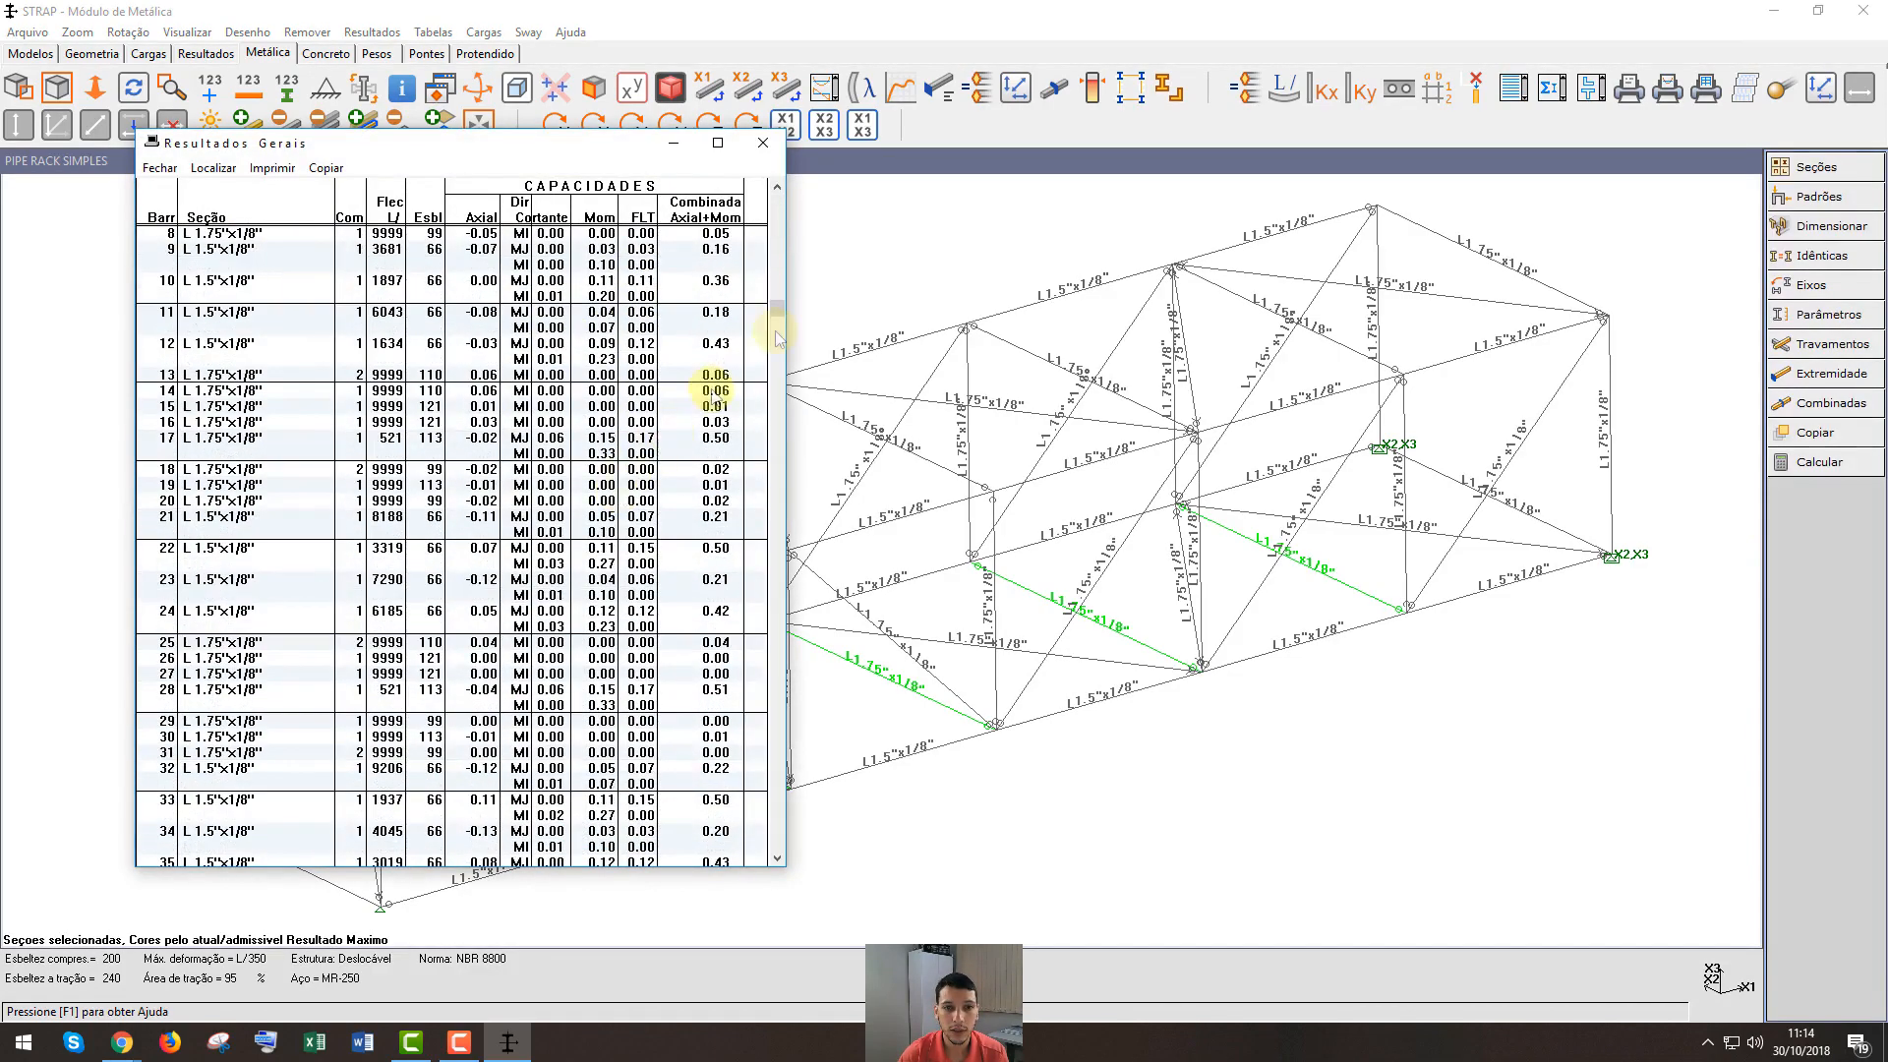
left_click(763, 142)
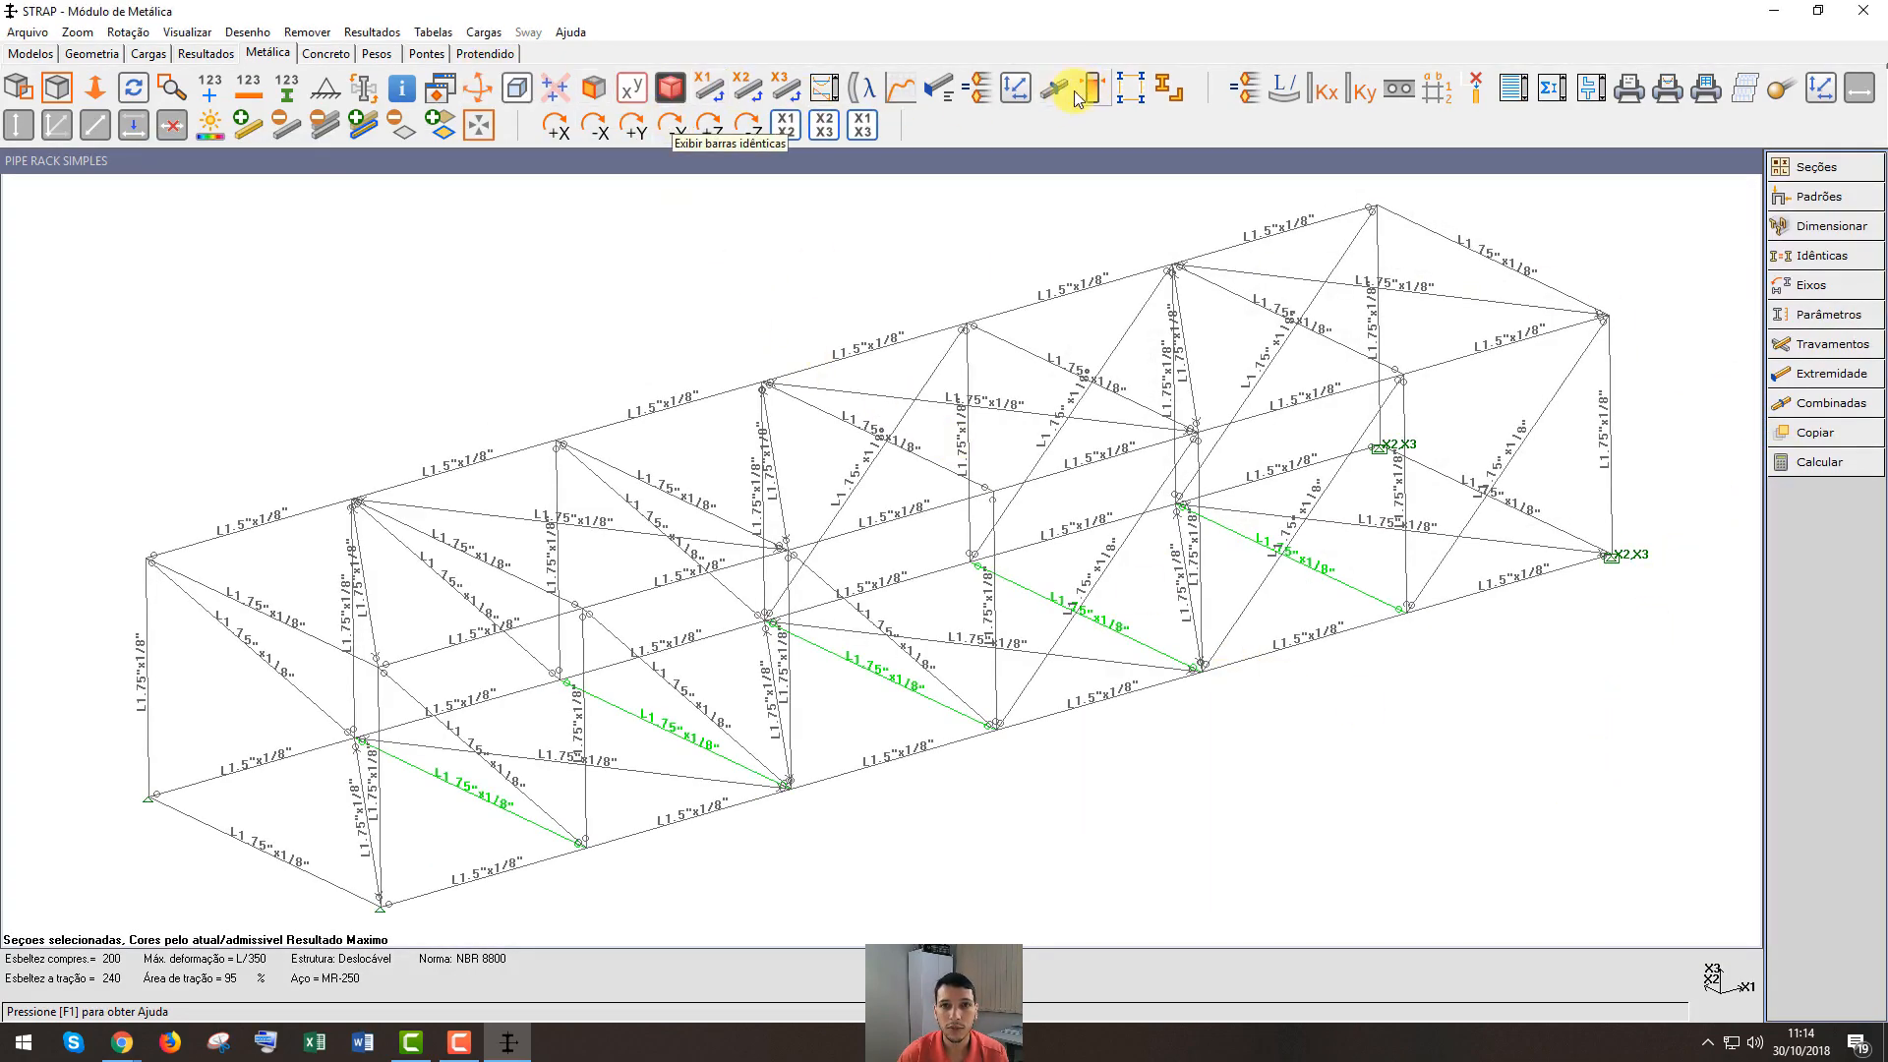
Display the updated capacity percentages for the maximum results on the bars, then show their selected sections
left_click(377, 33)
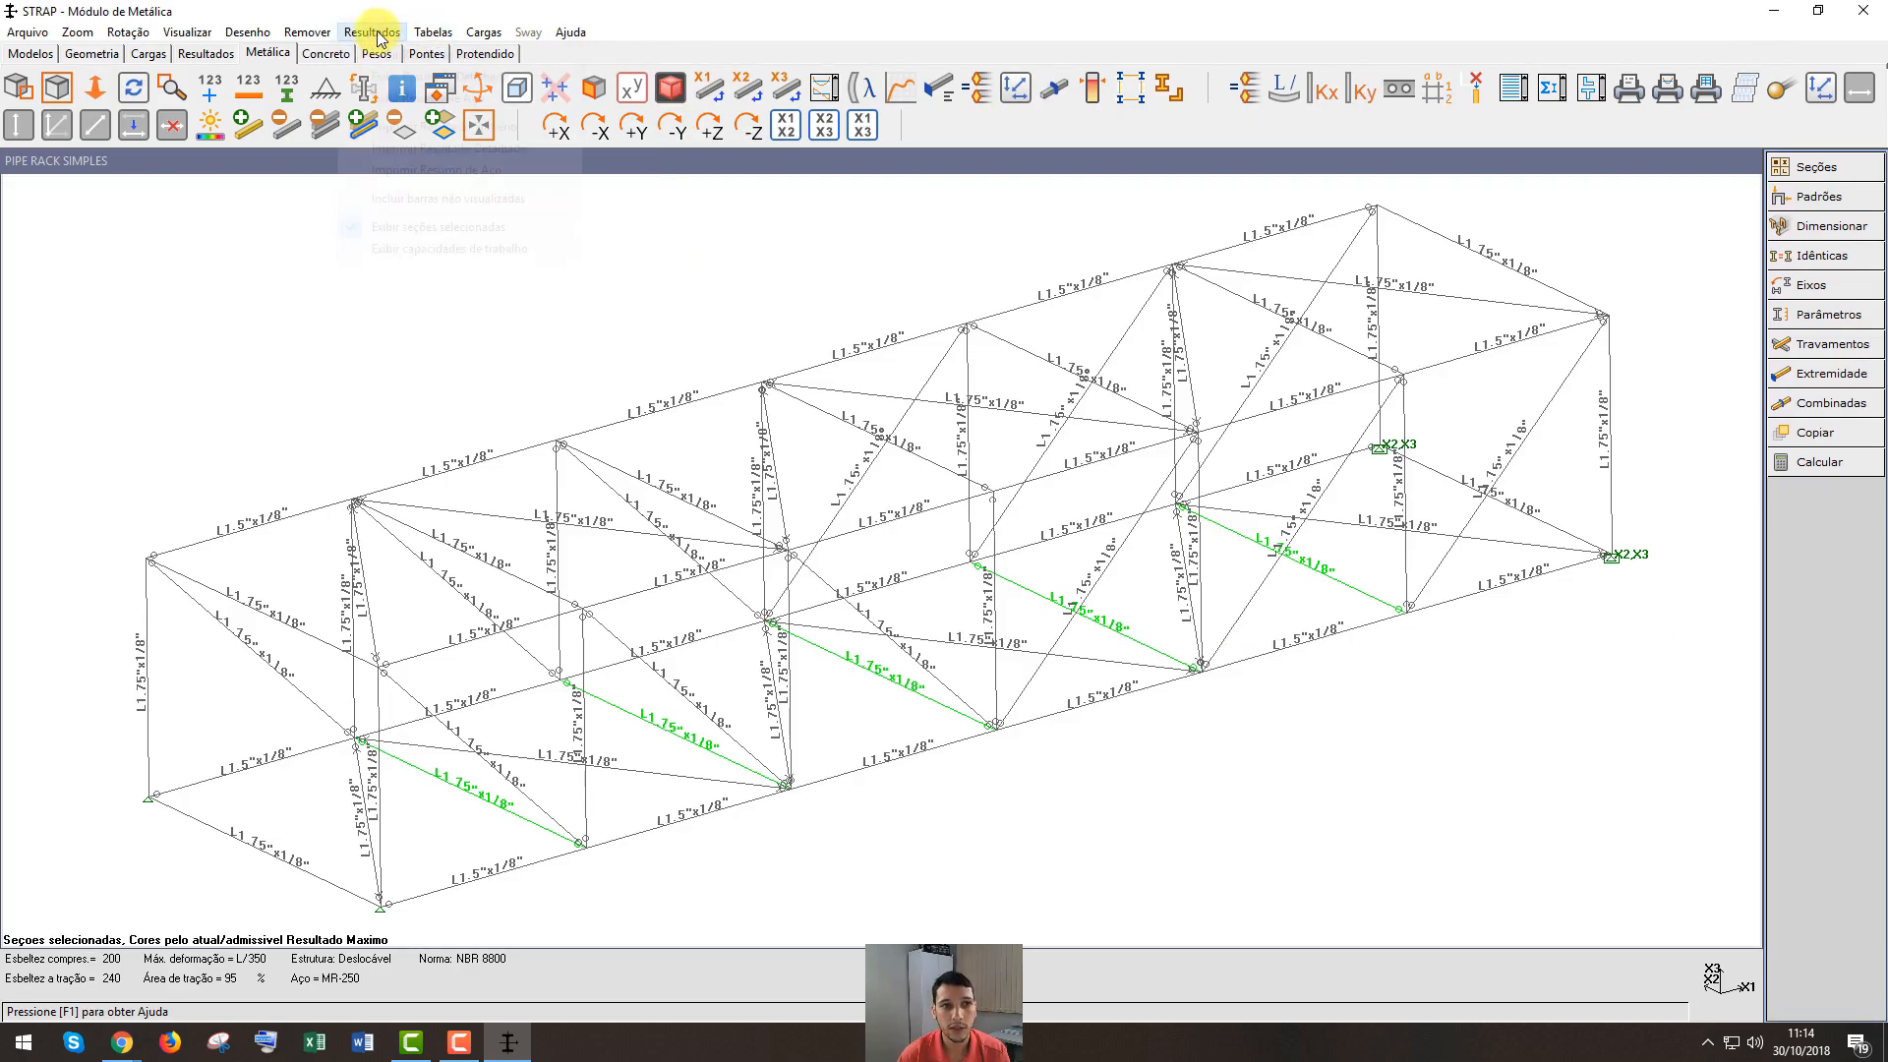
left_click(453, 251)
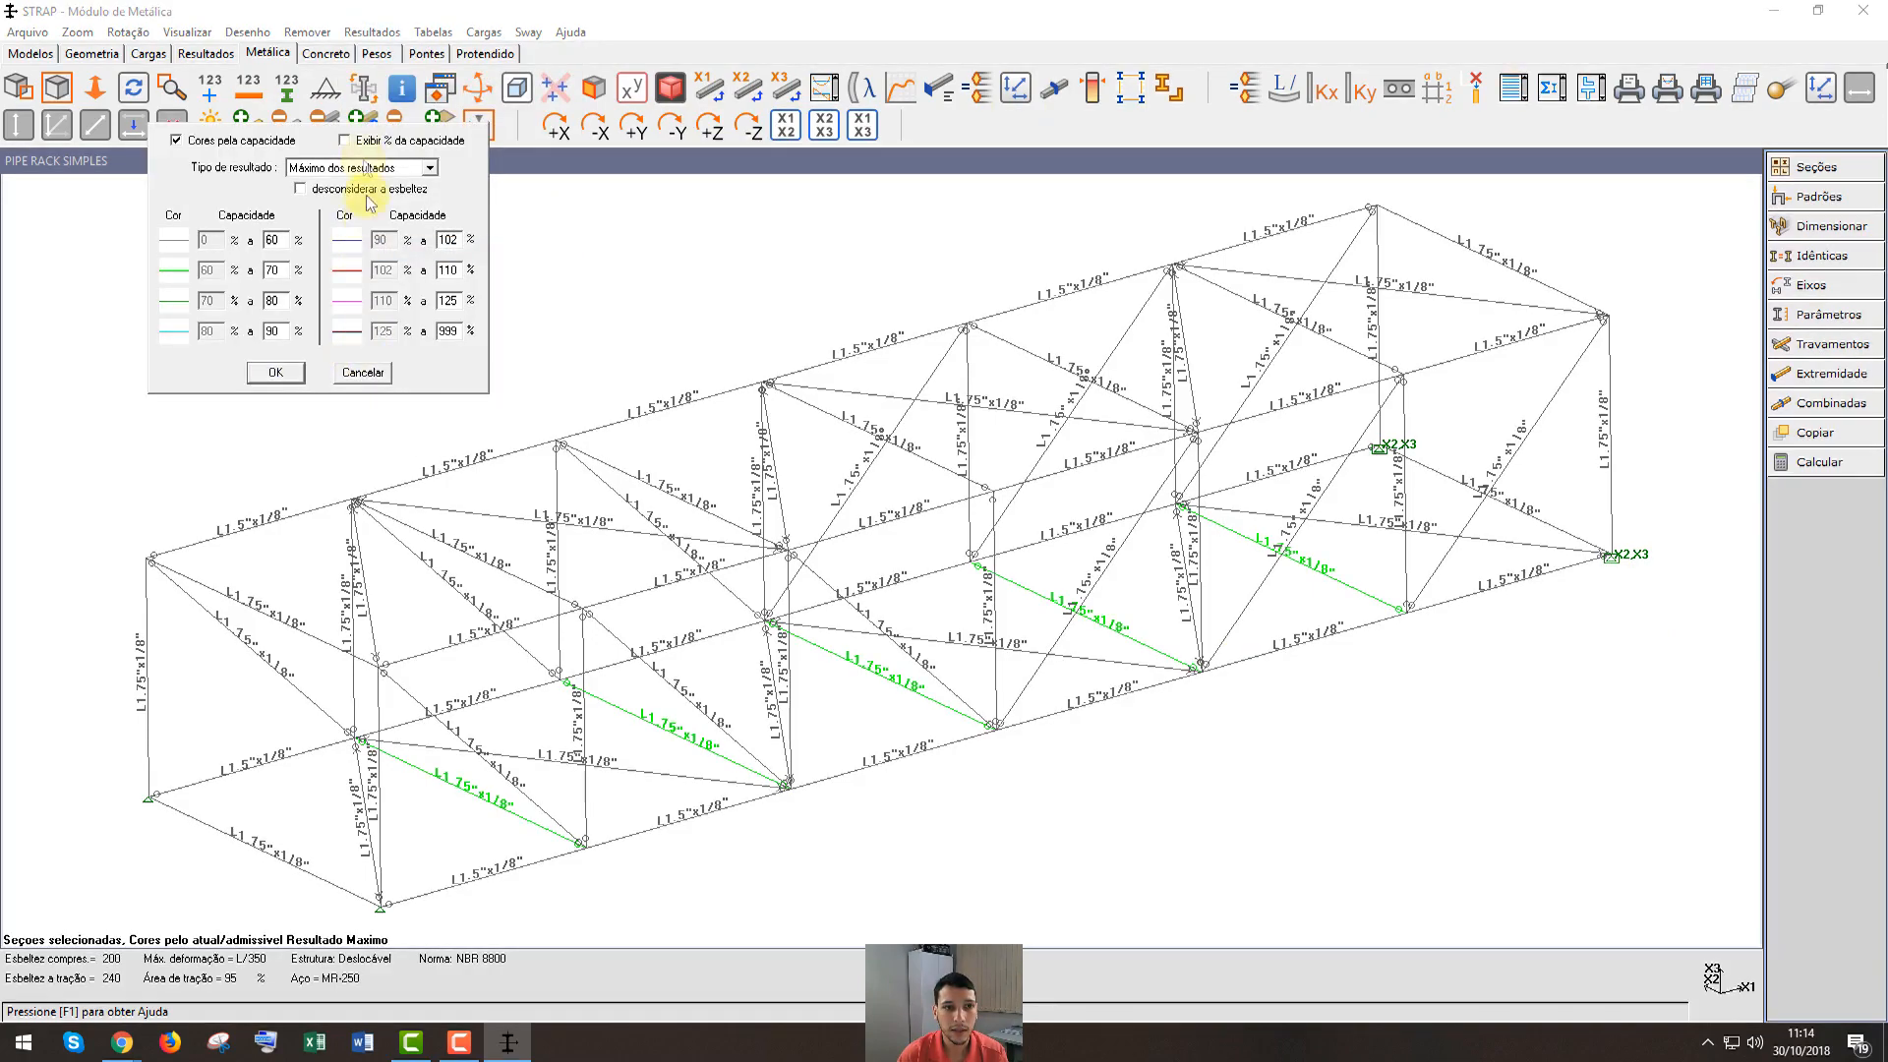
left_click(275, 374)
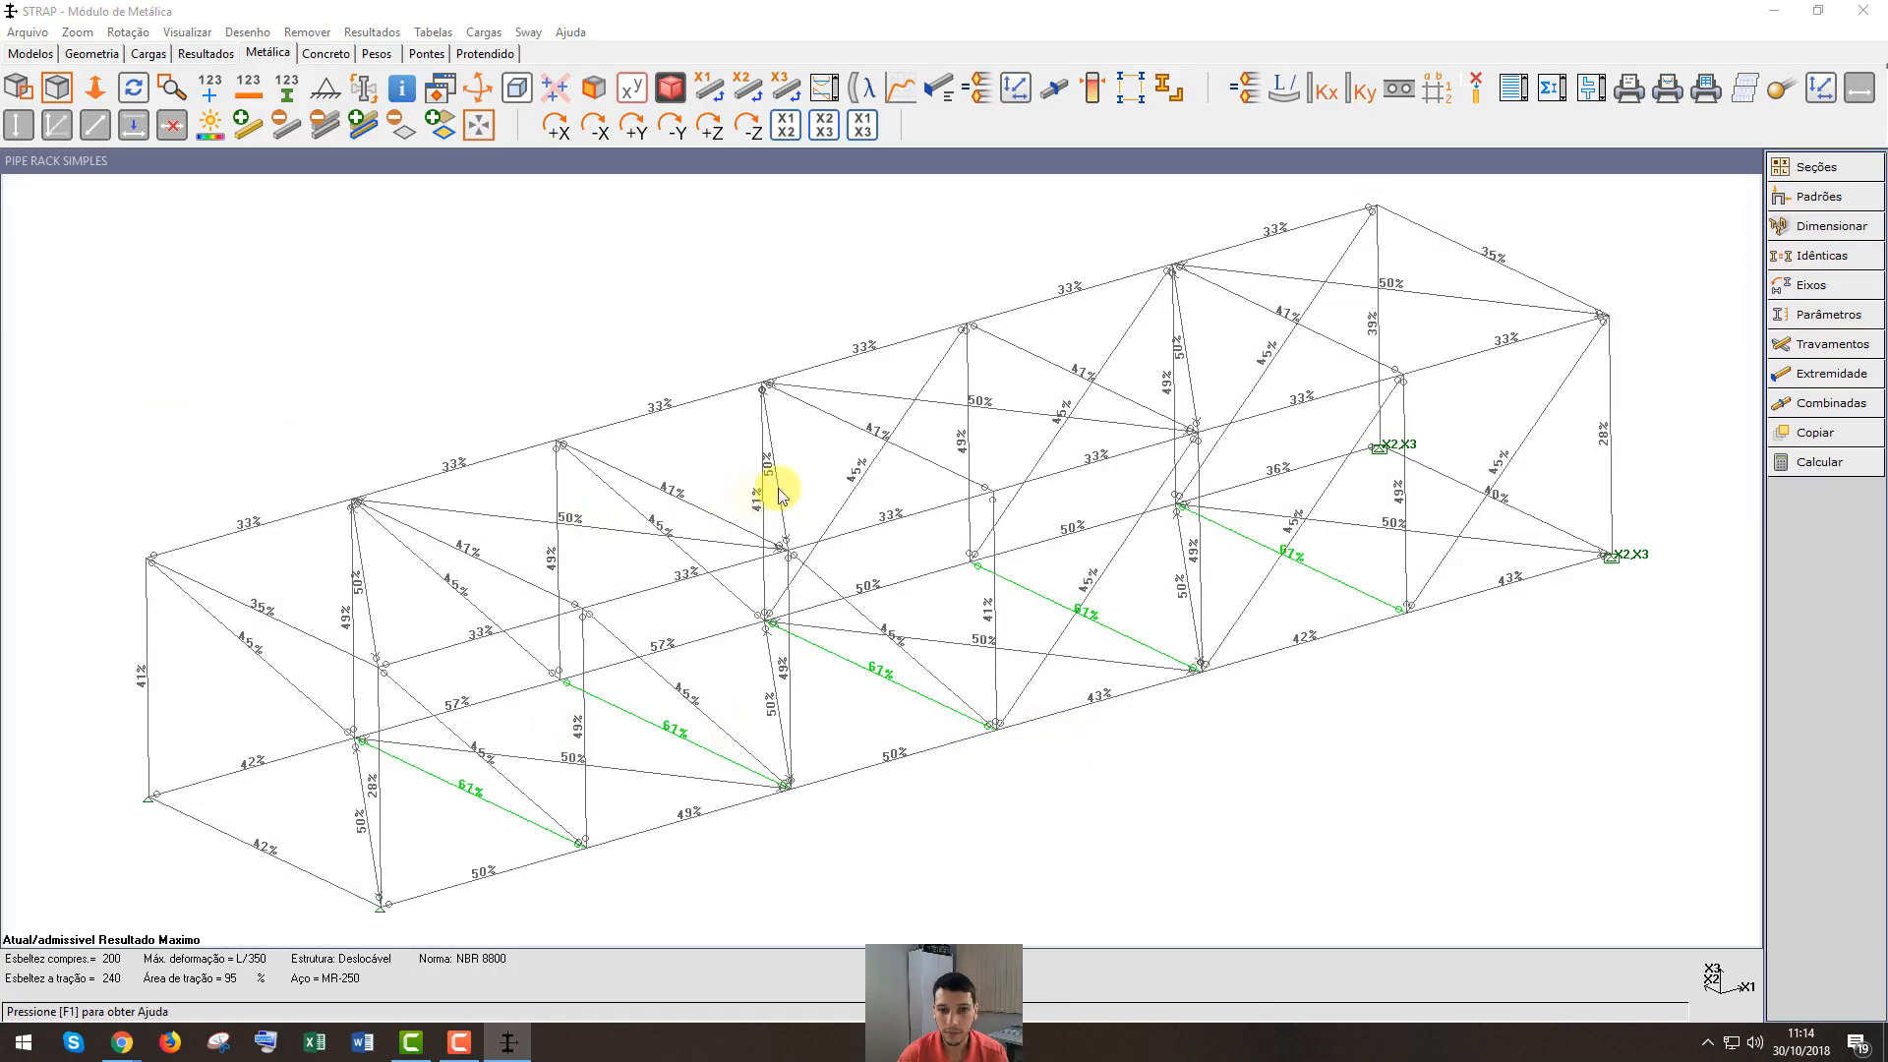
scroll(1308, 794, "down", 1)
scroll(1307, 795, "up", 1)
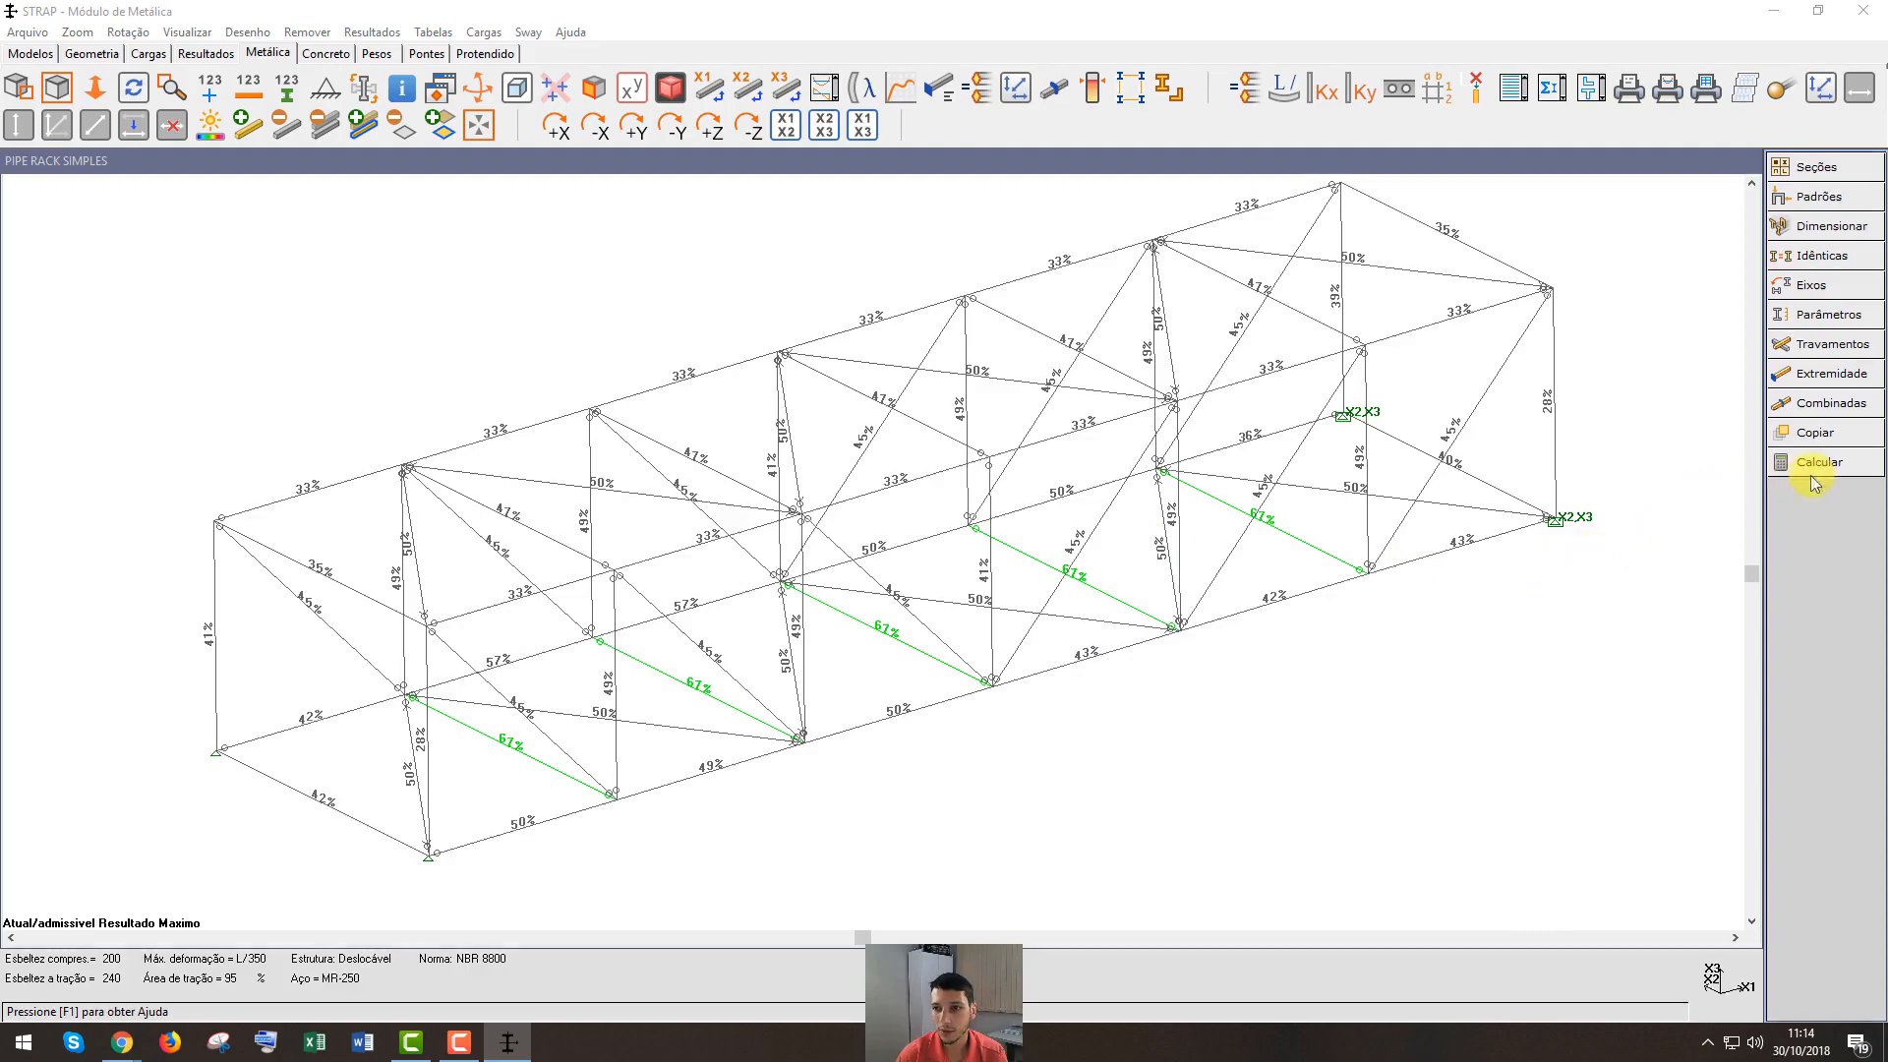
left_click(372, 31)
left_click(438, 228)
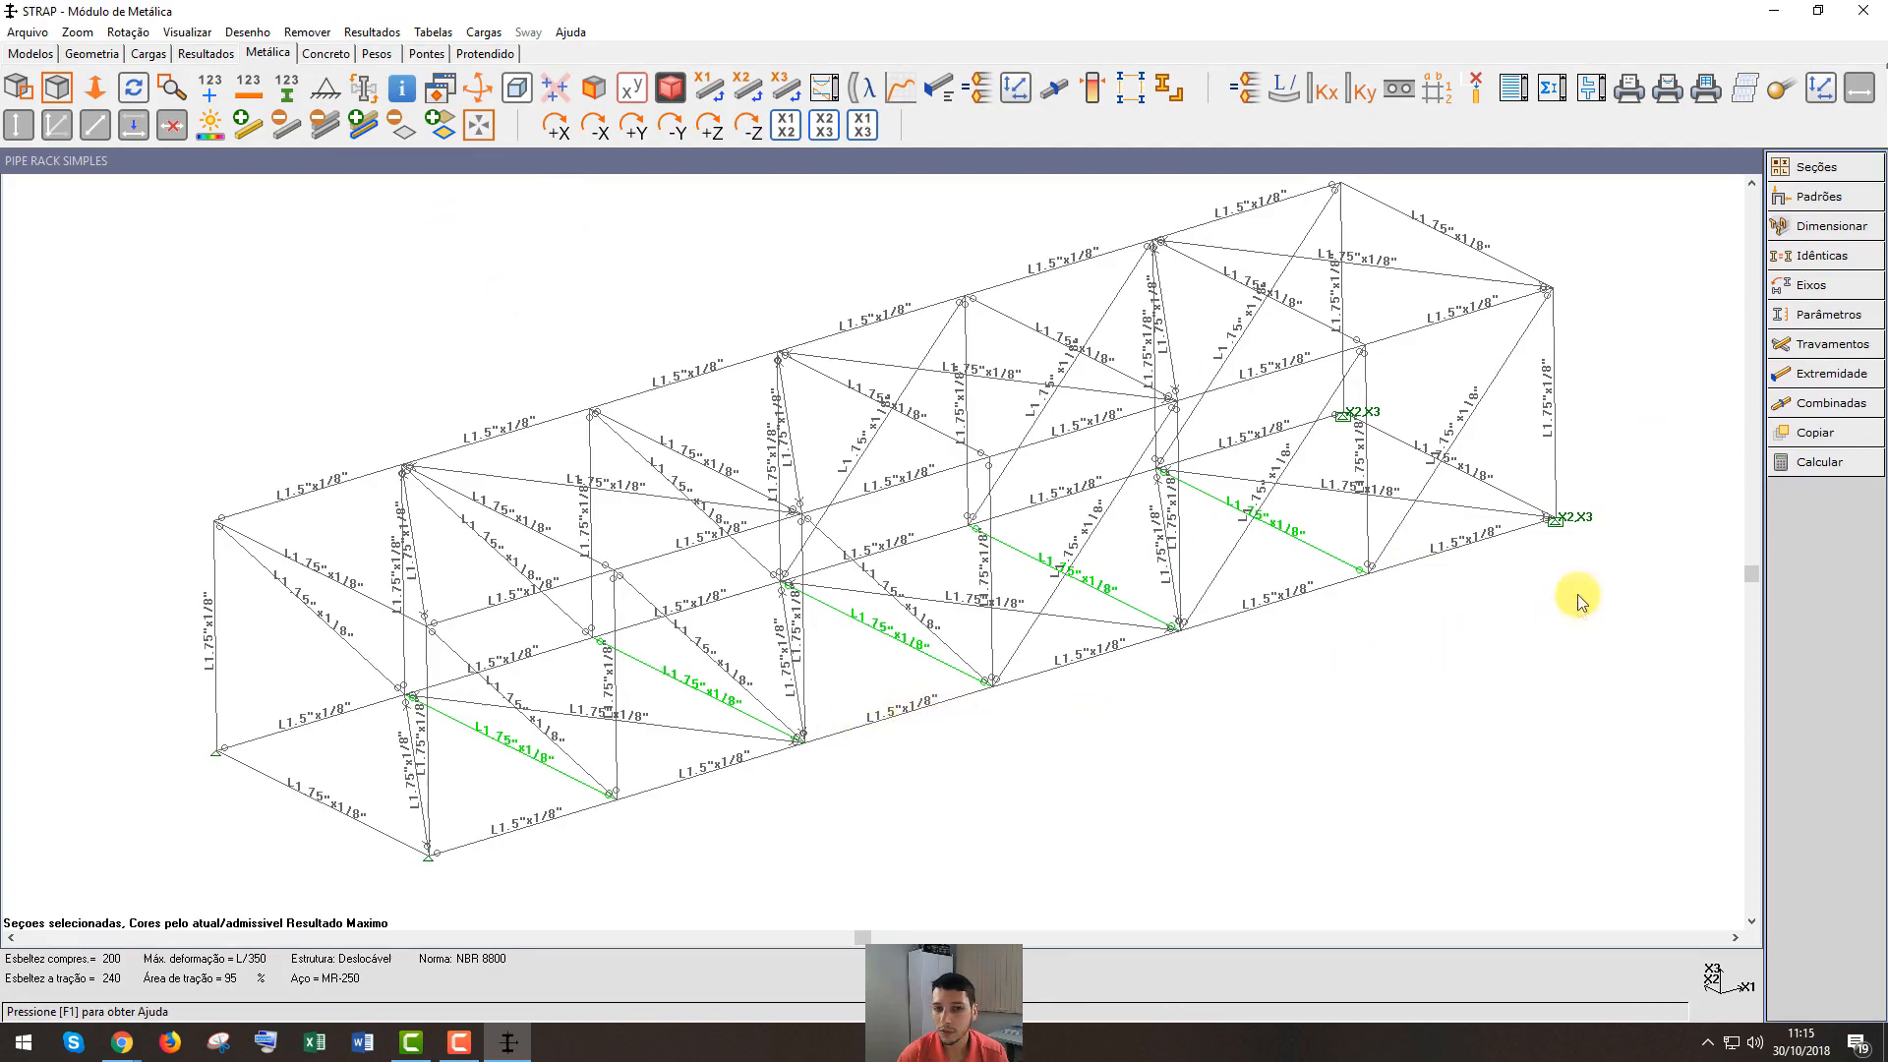
Set up a check of a specific section (Verificar uma seção específica) using the L 1"x1/8" angle
left_click(1819, 228)
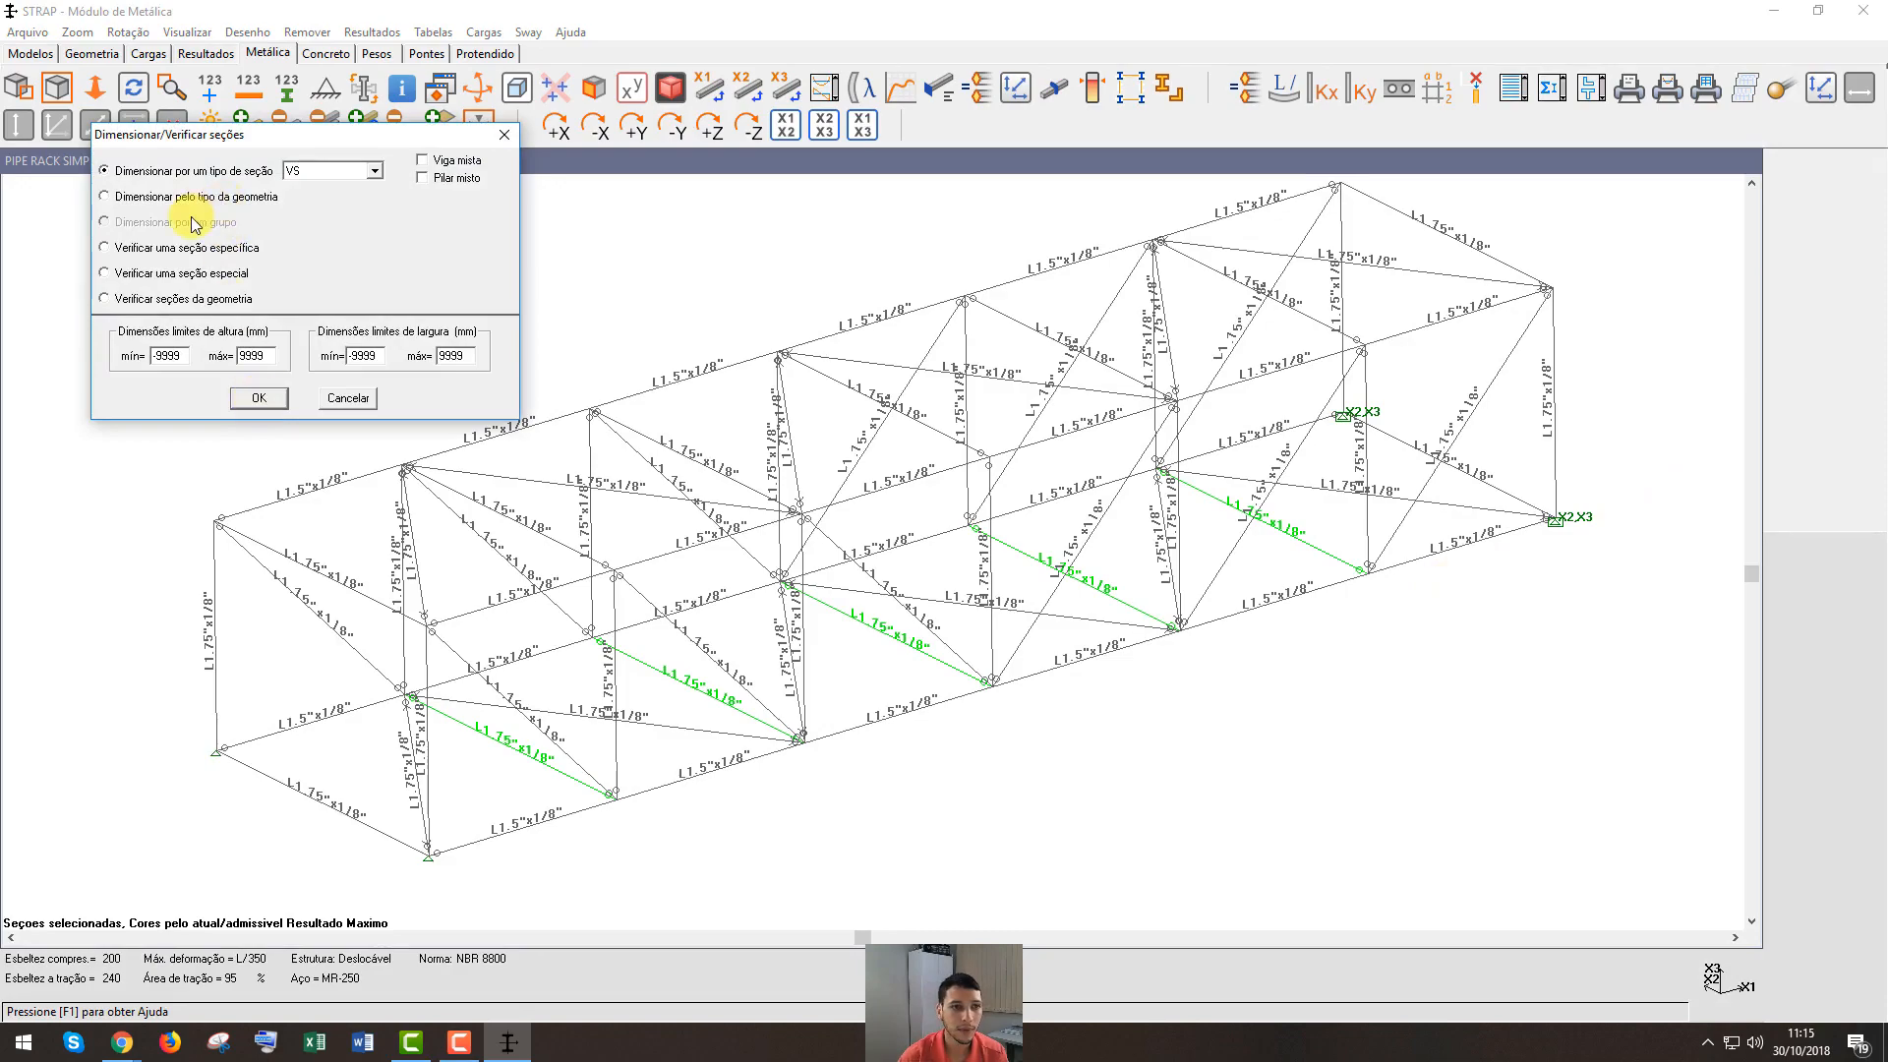
left_click(120, 250)
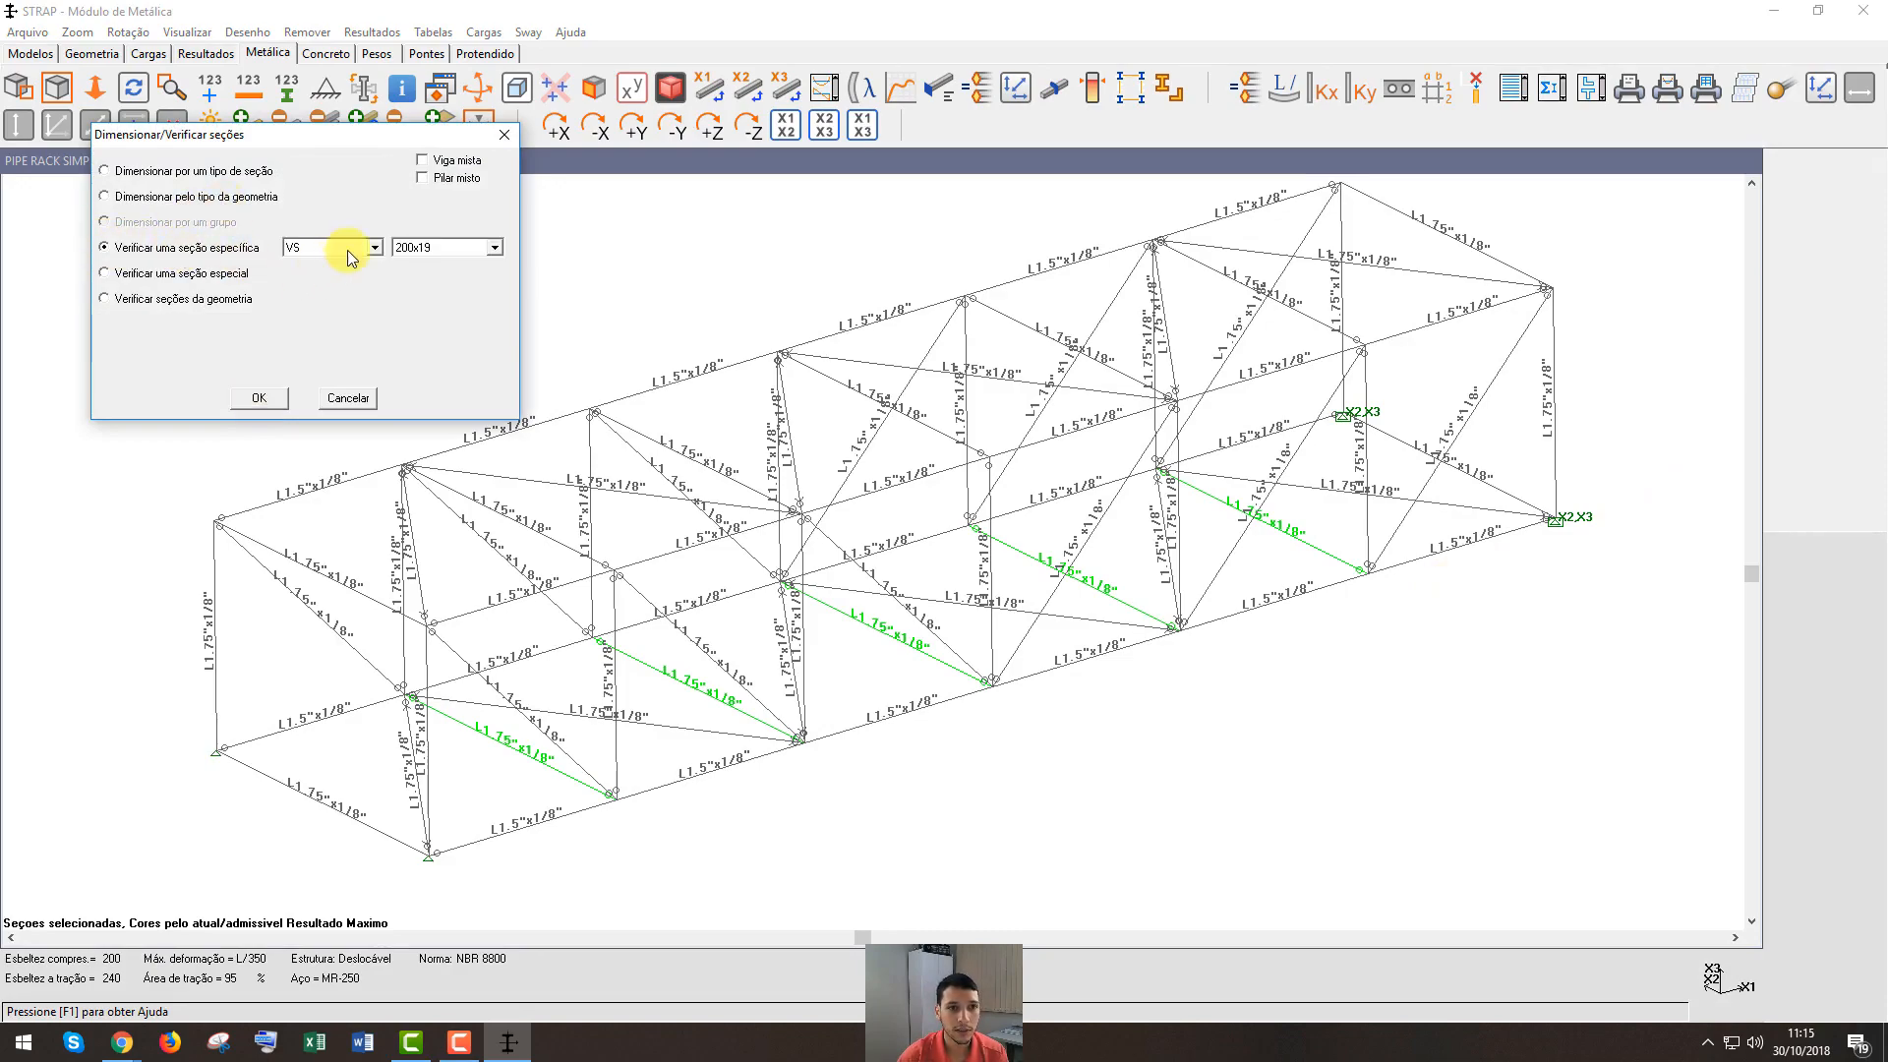
left_click(373, 249)
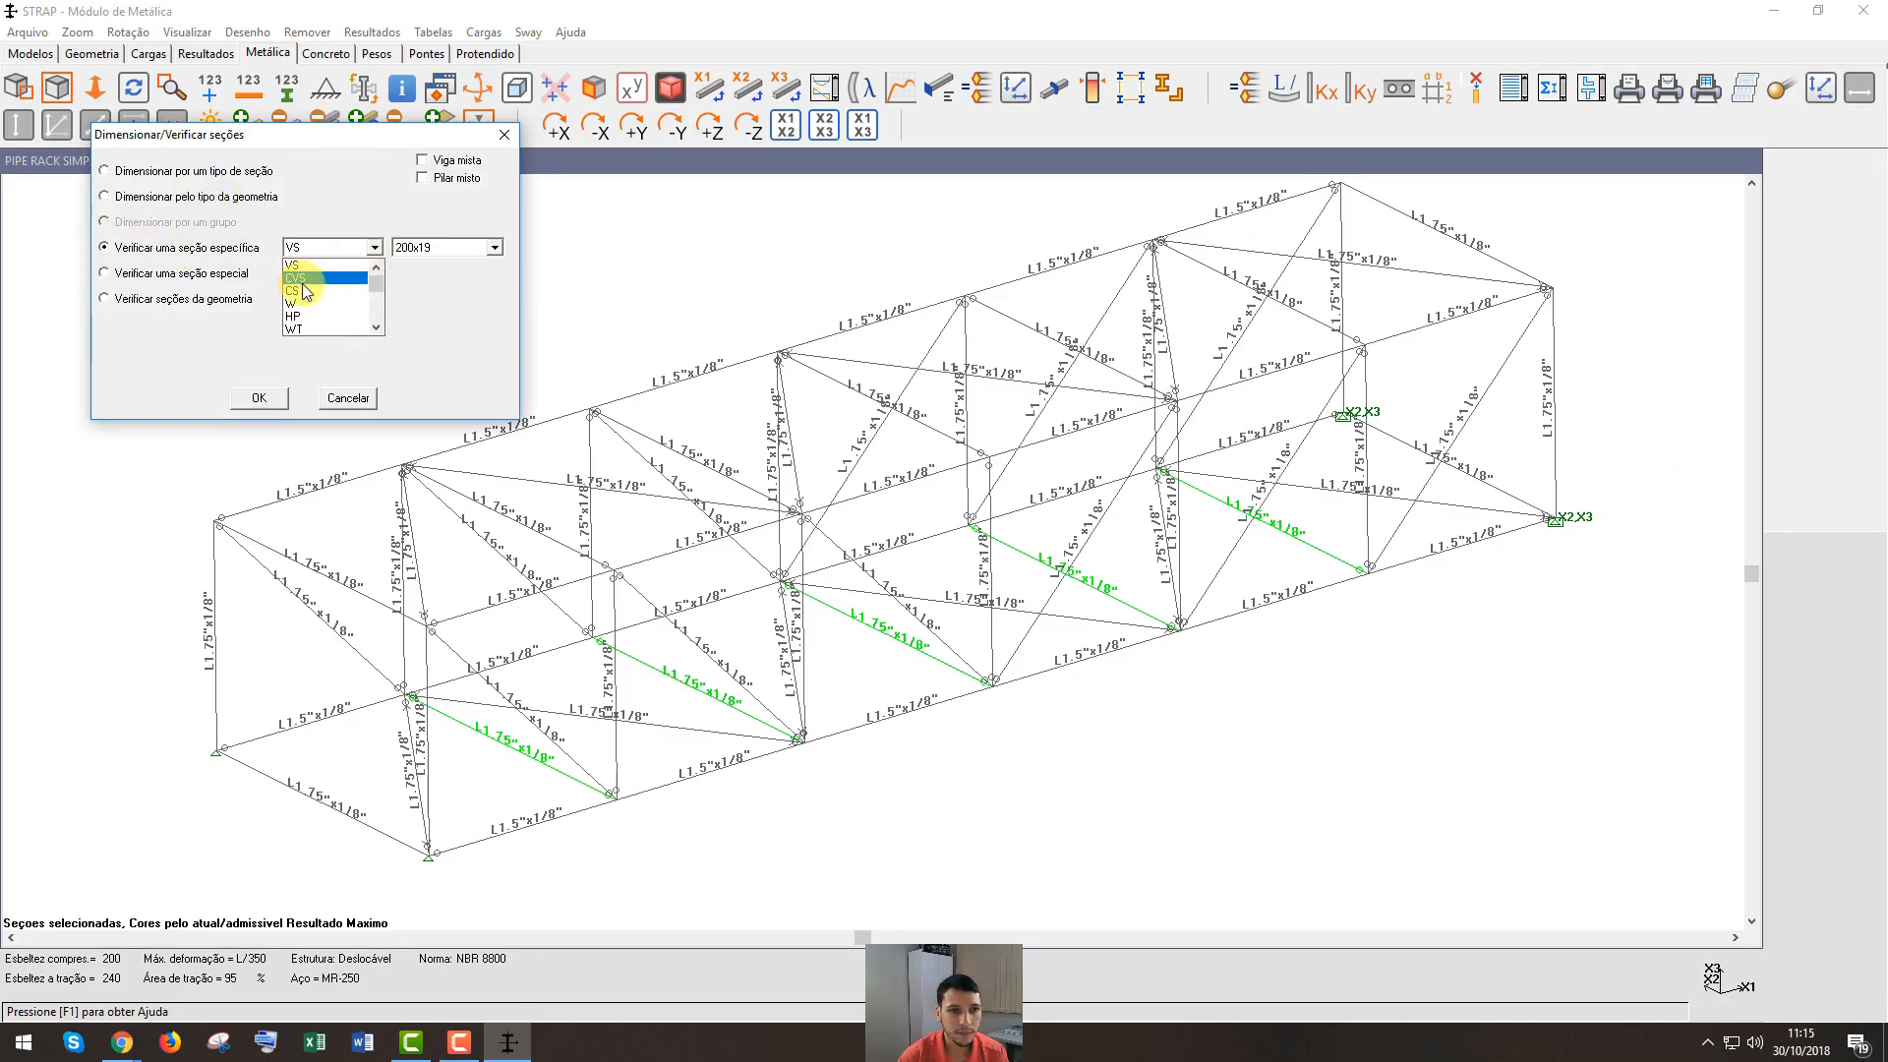
scroll(315, 309, "down", 3)
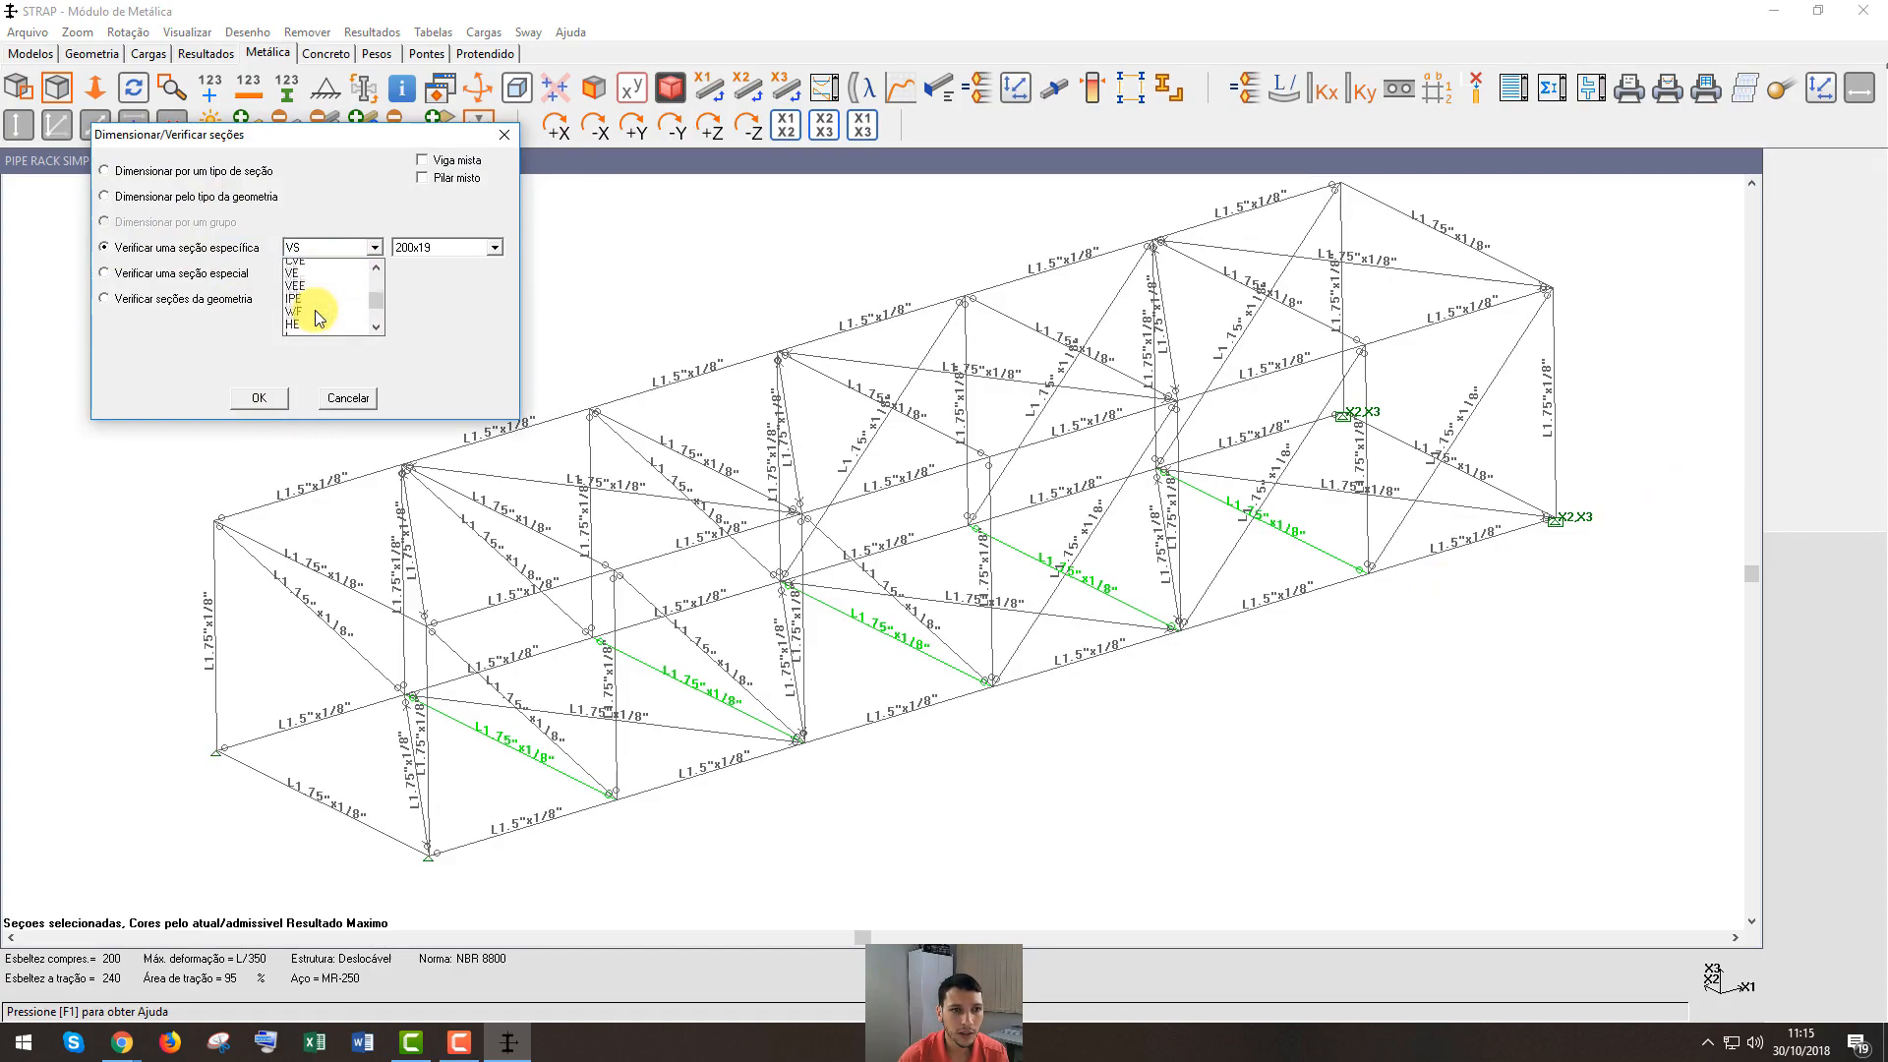
left_click(300, 302)
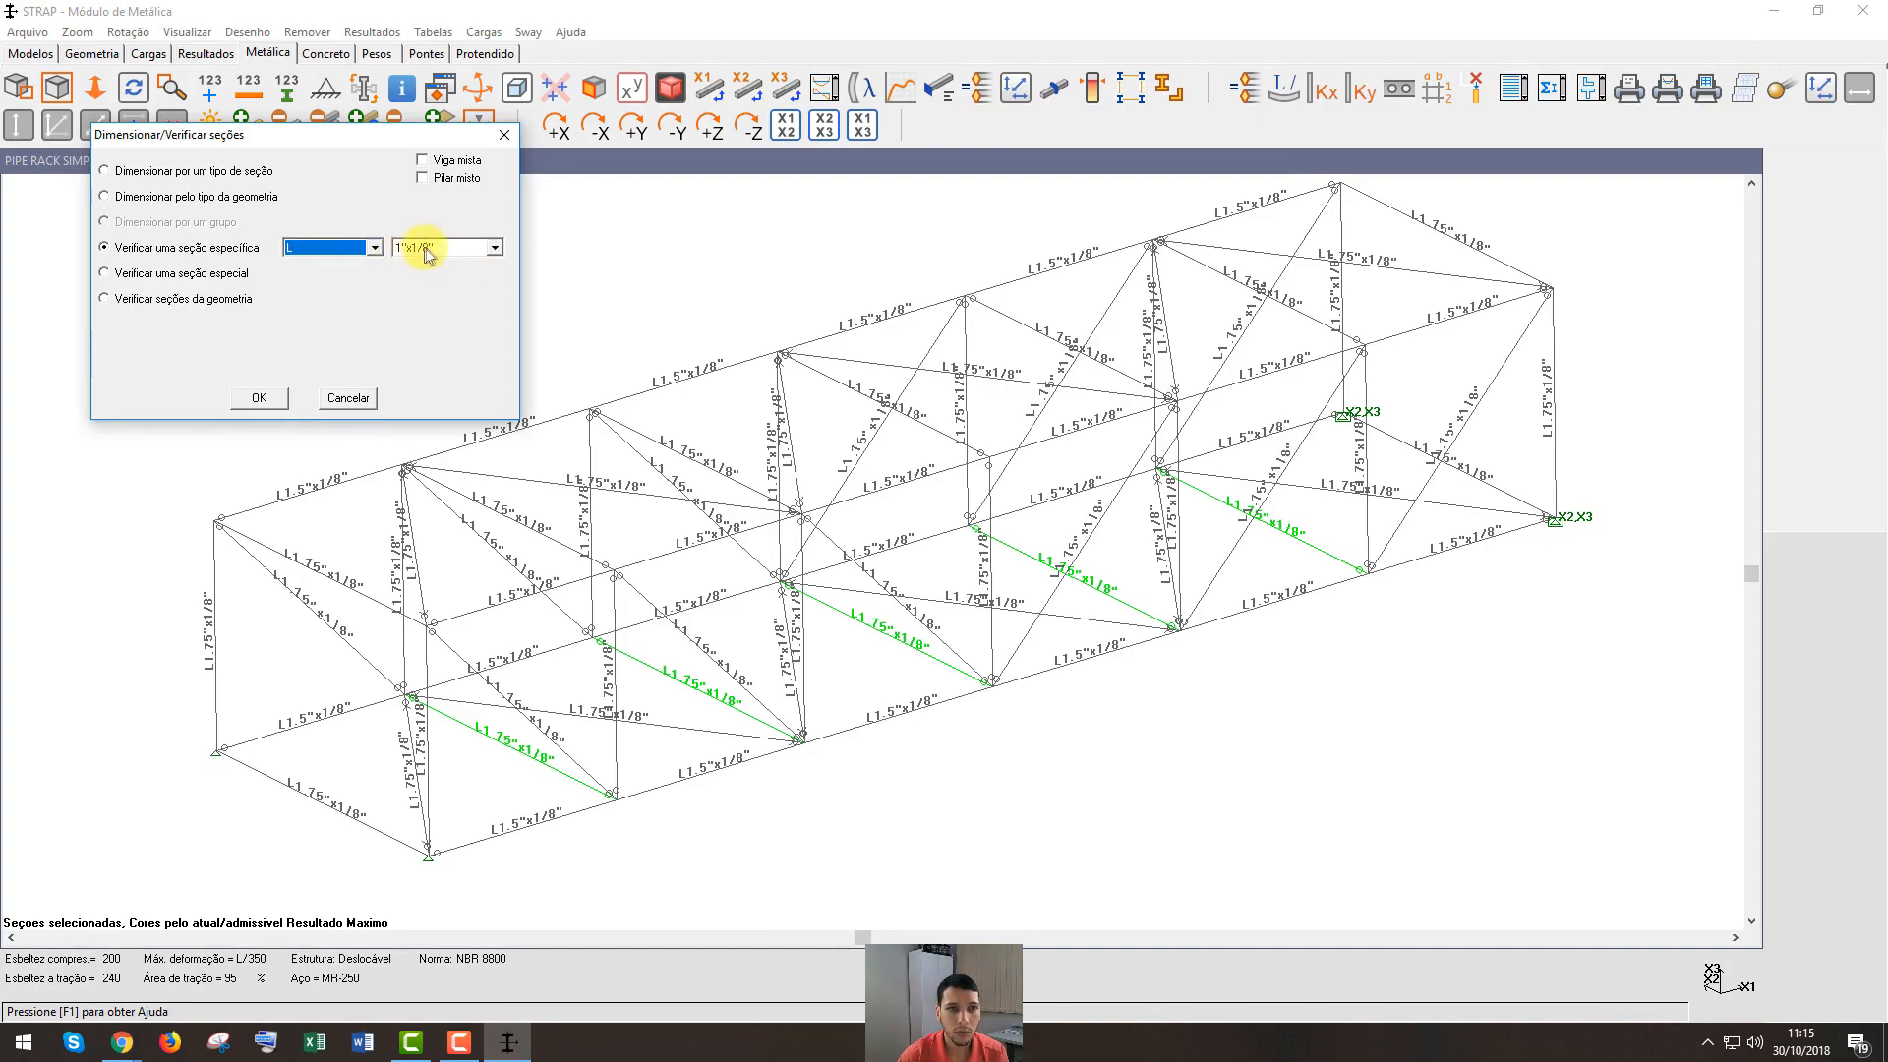
Apply the L 1"x1/8" check to all bars limited to property 4, without including bars in line with the selection
left_click(258, 400)
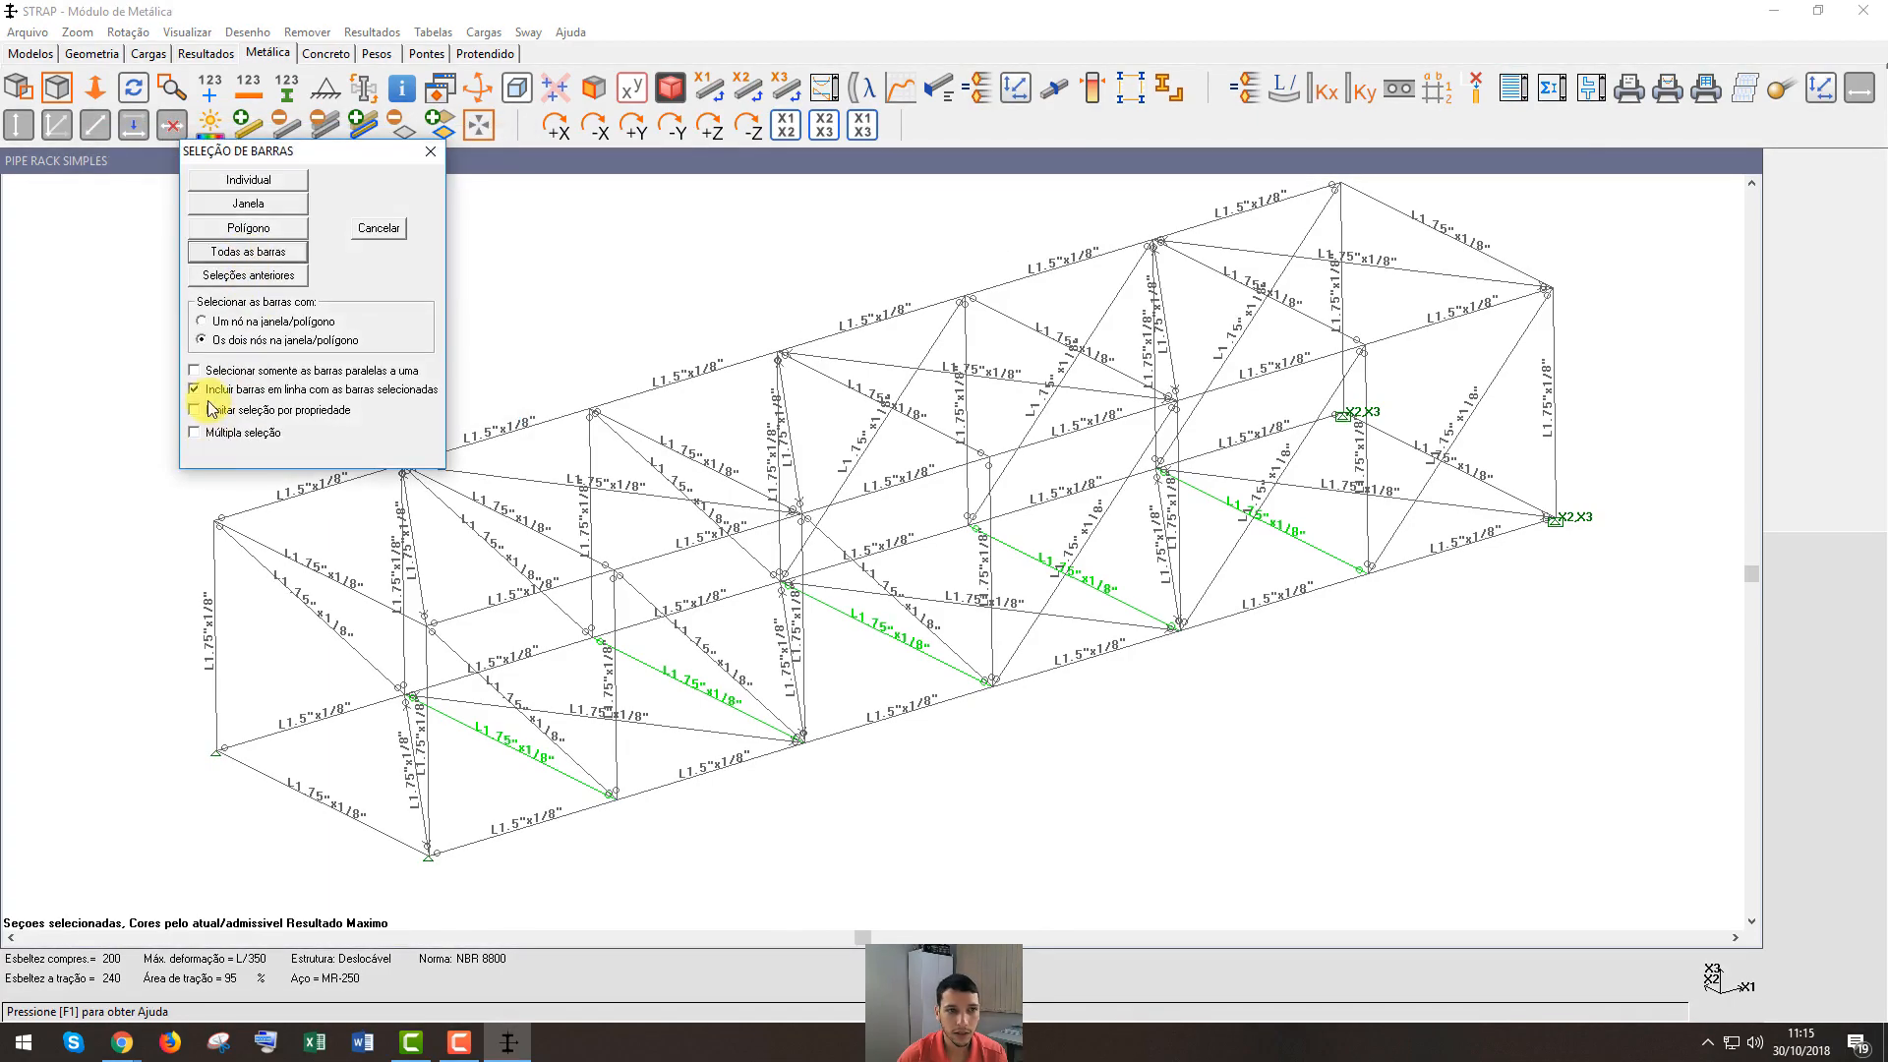
left_click(220, 413)
left_click(261, 393)
left_click(247, 252)
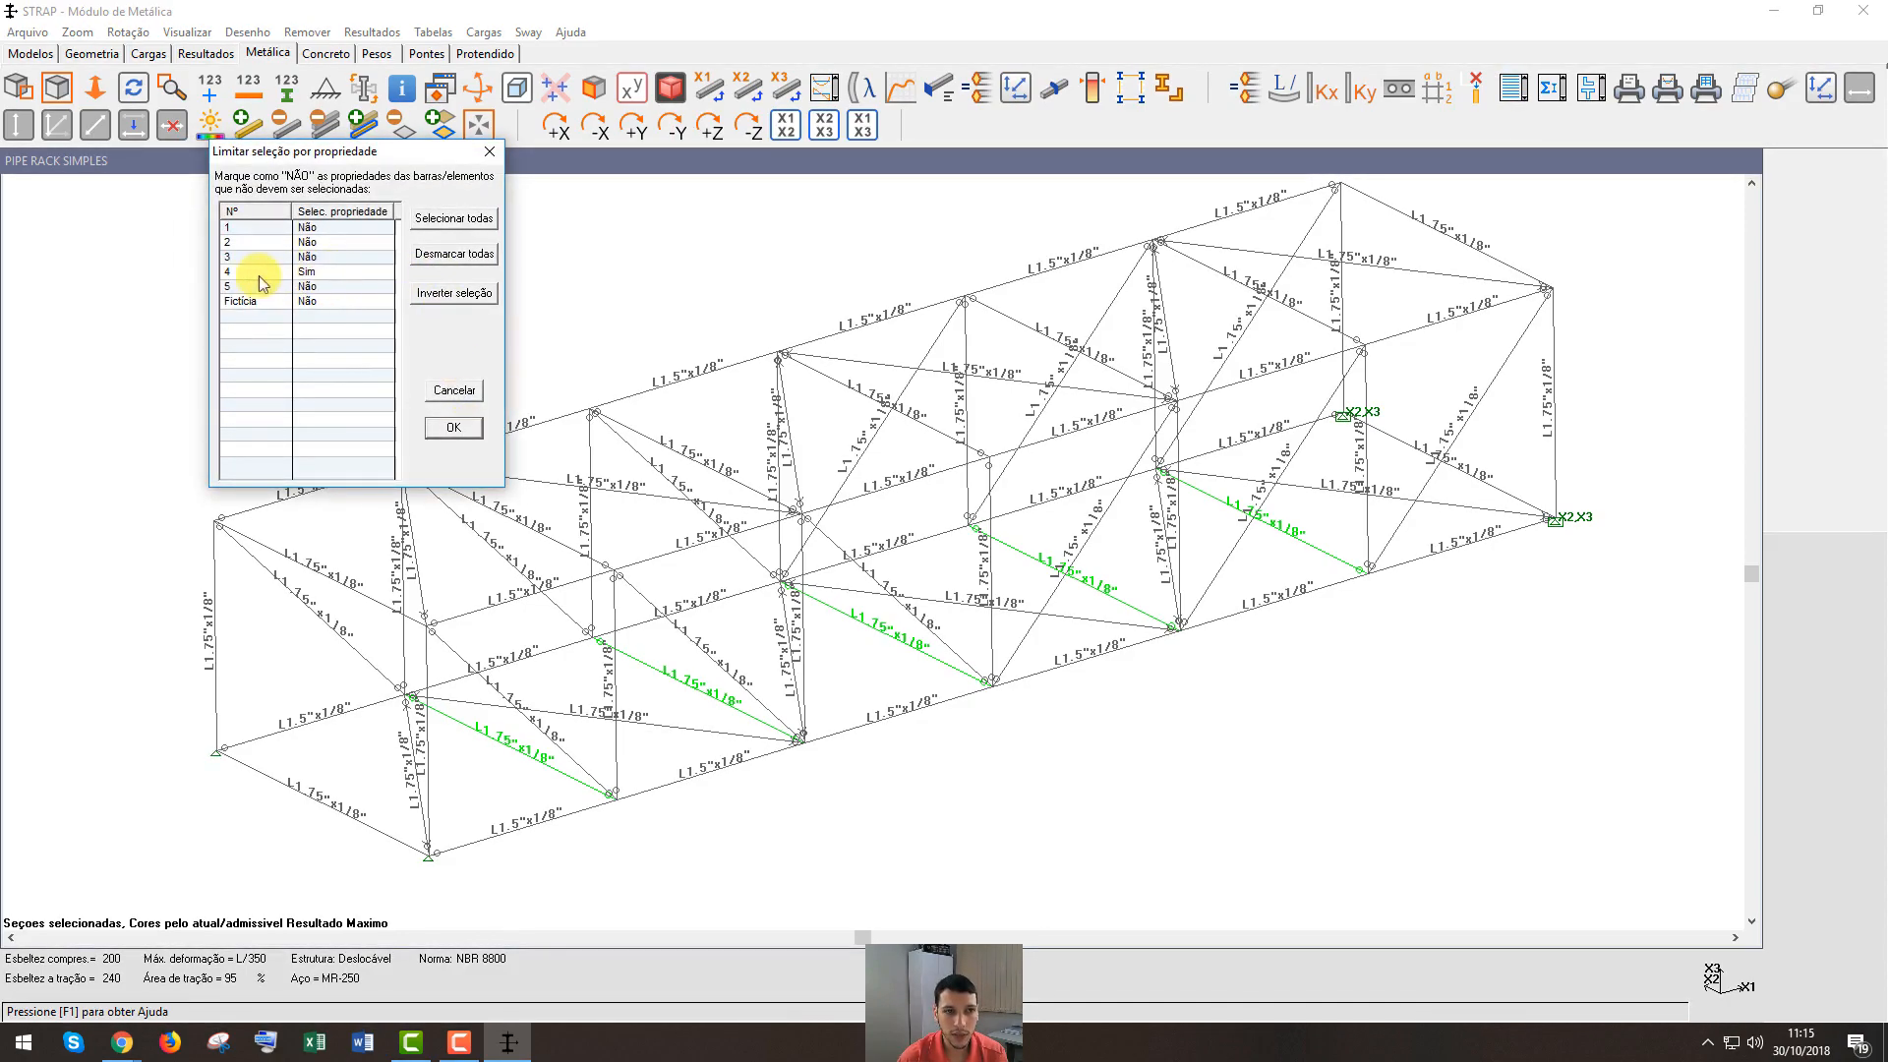
left_click(451, 430)
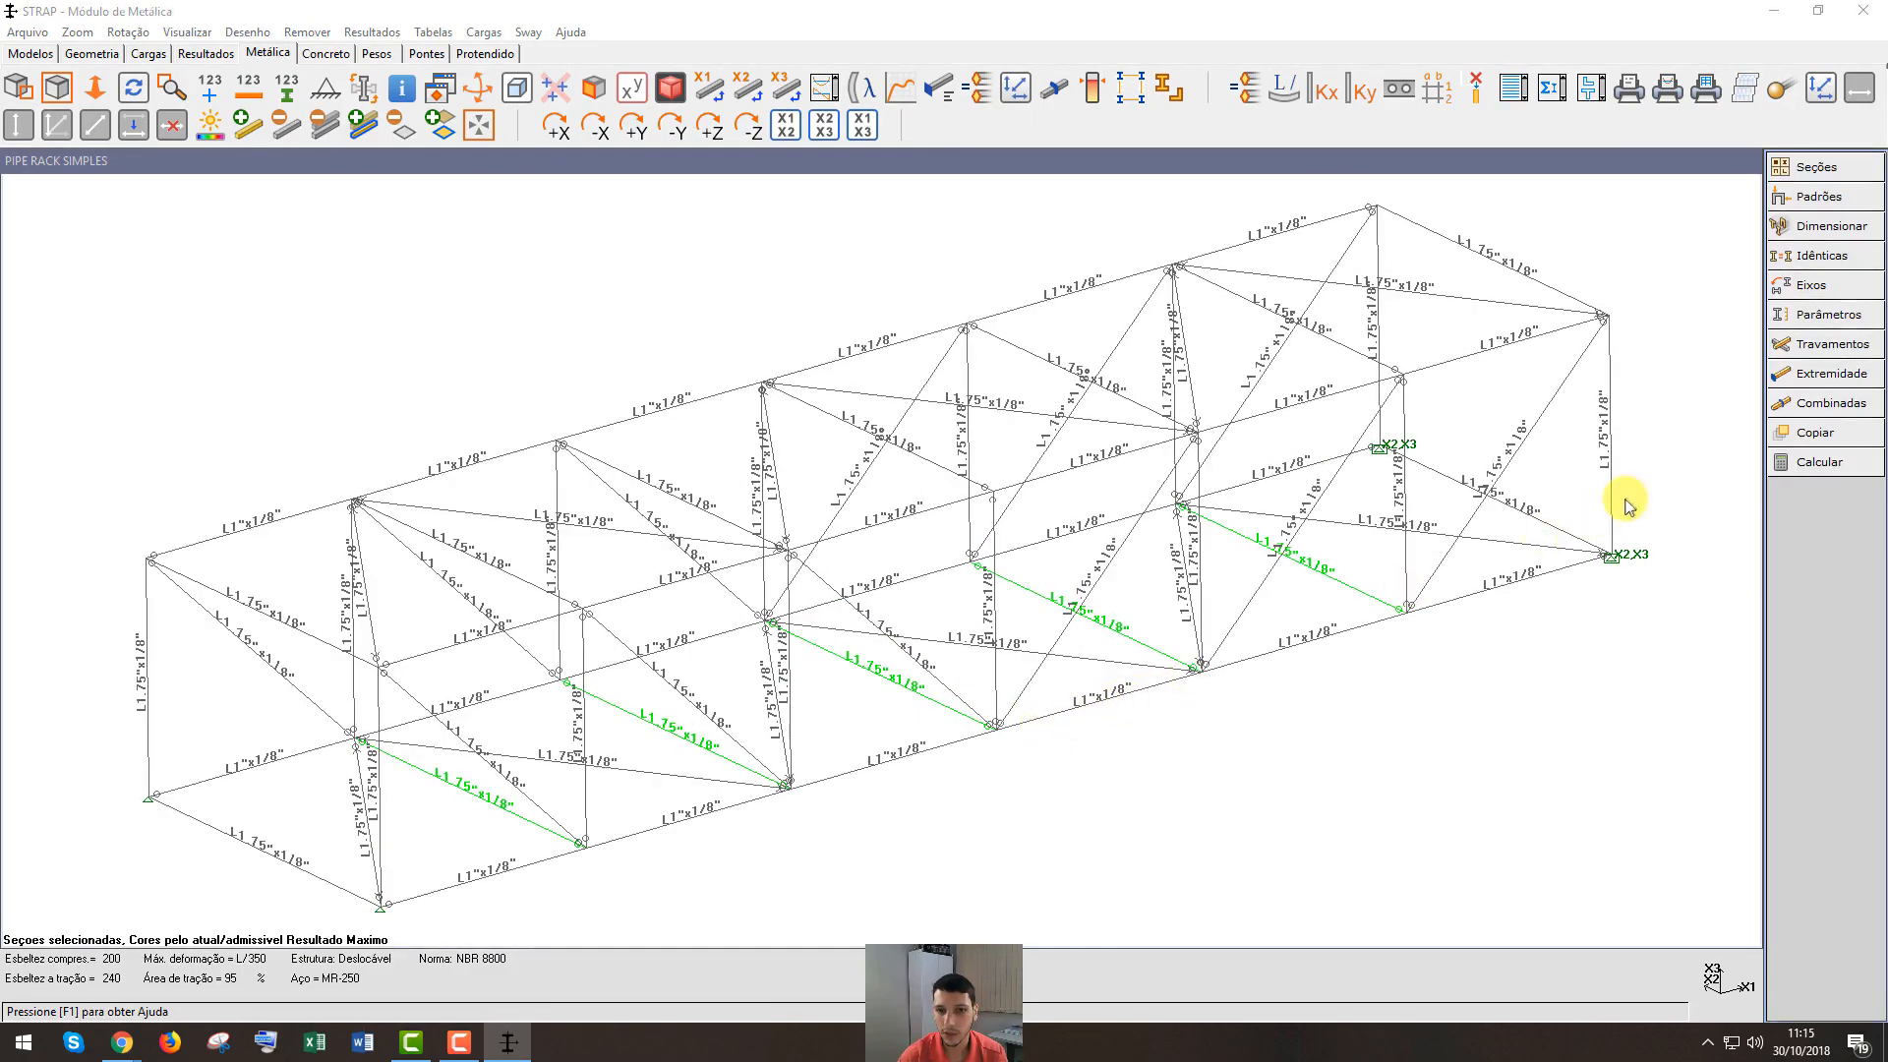
Recalculate the design for all bars with the L 1"x1/8" longitudinal members and close the general results table
left_click(1781, 462)
left_click(246, 239)
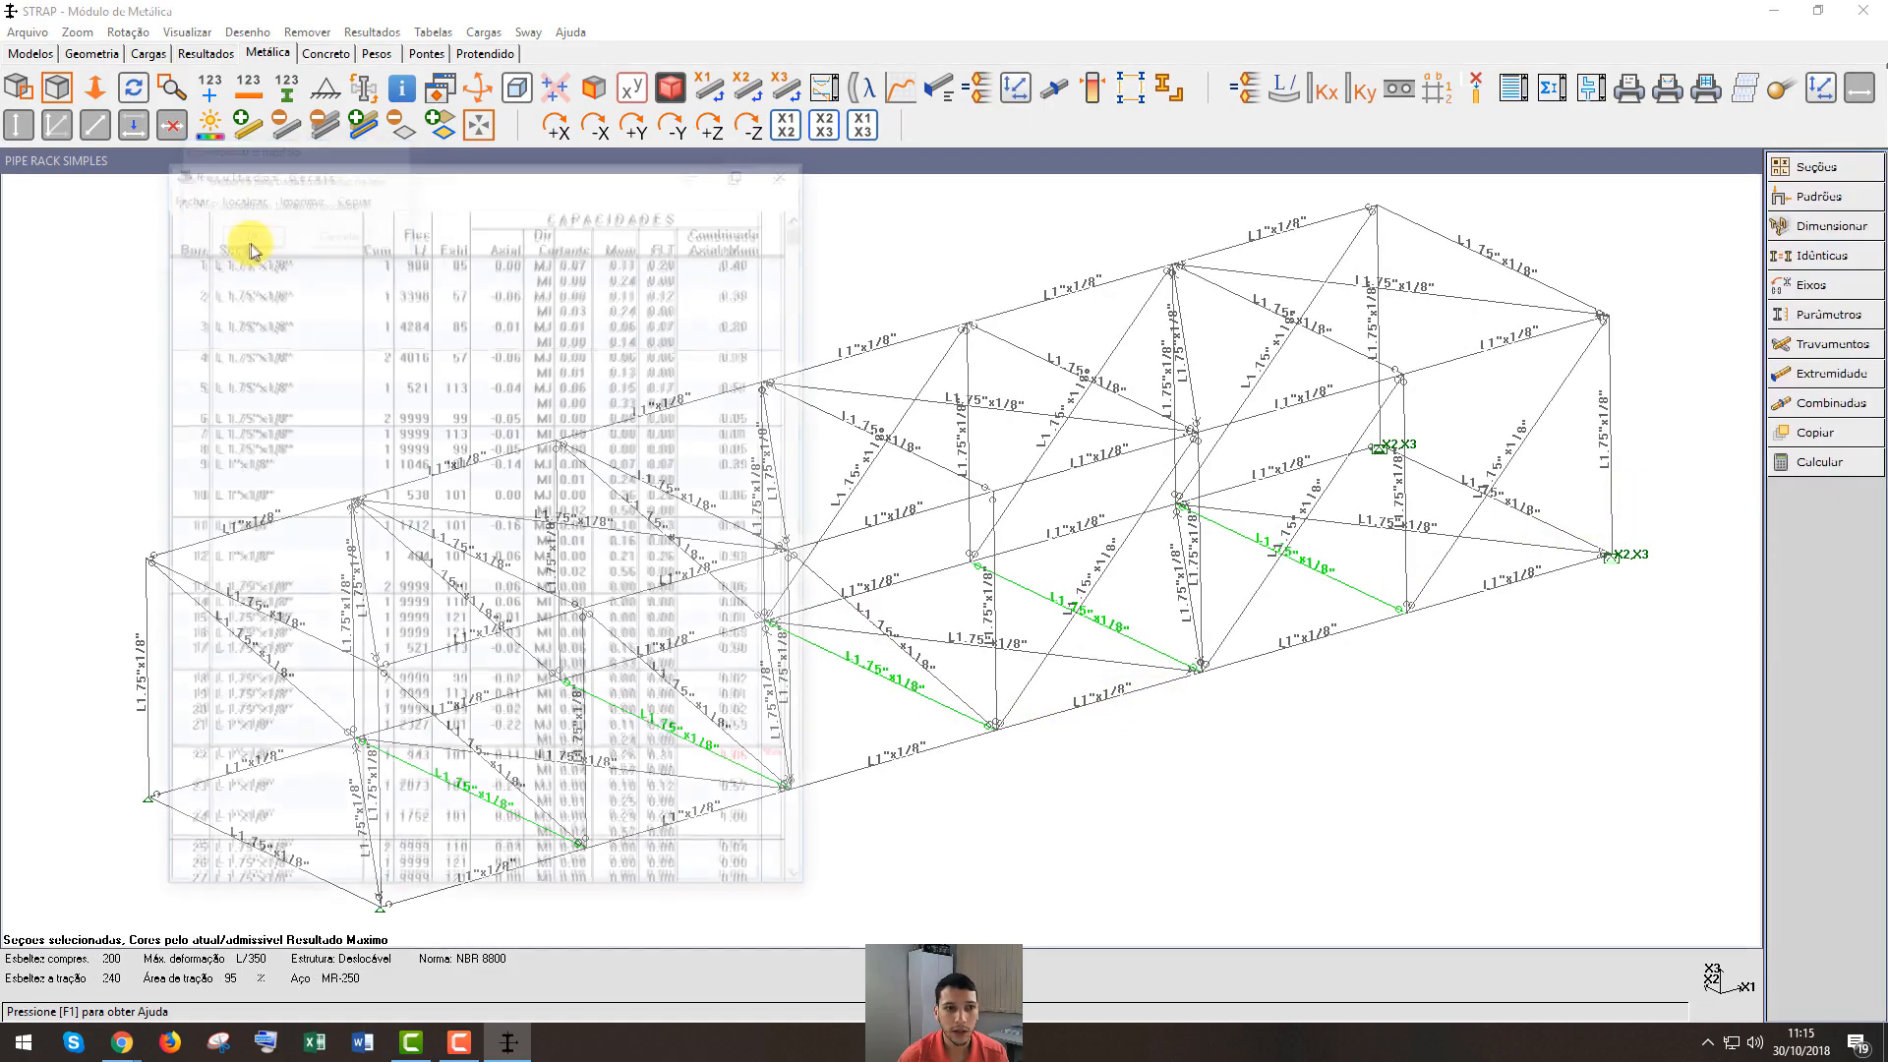
left_click(788, 165)
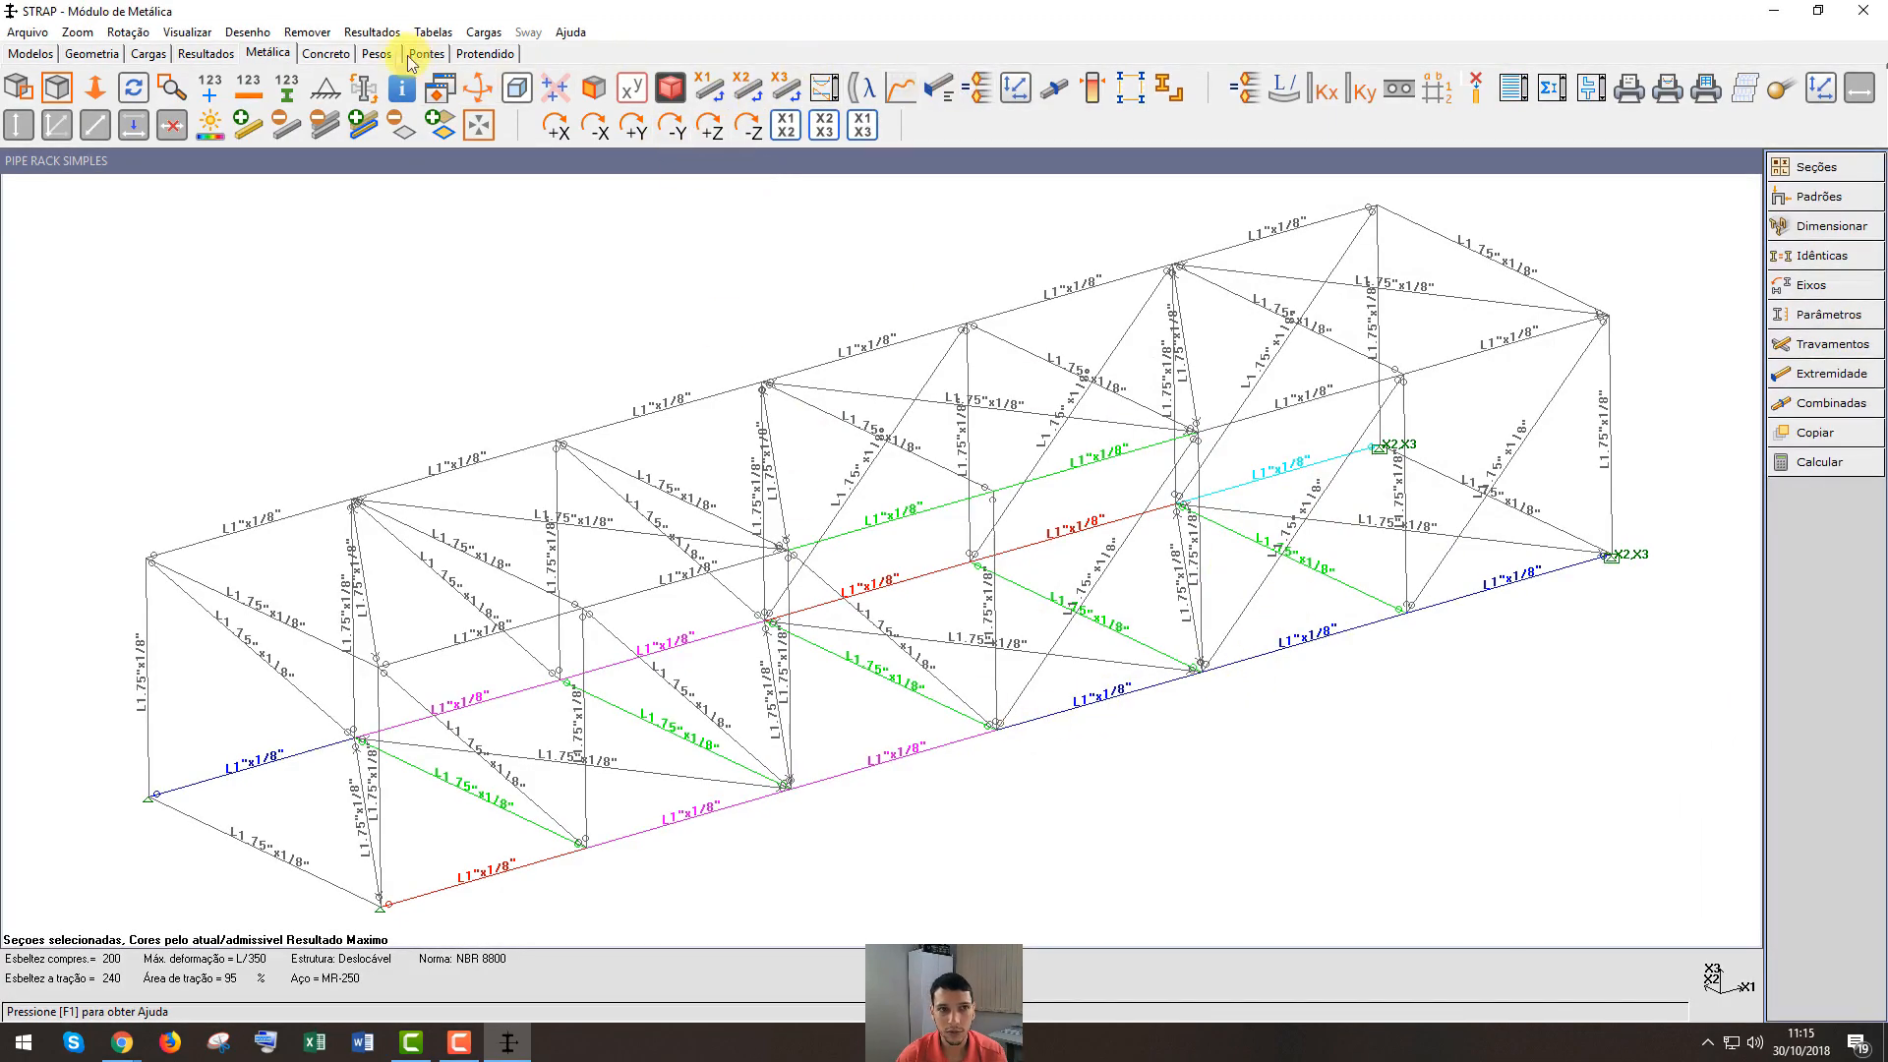
Display the working capacity percentages for the maximum result on the bars and examine the longitudinal members
left_click(372, 31)
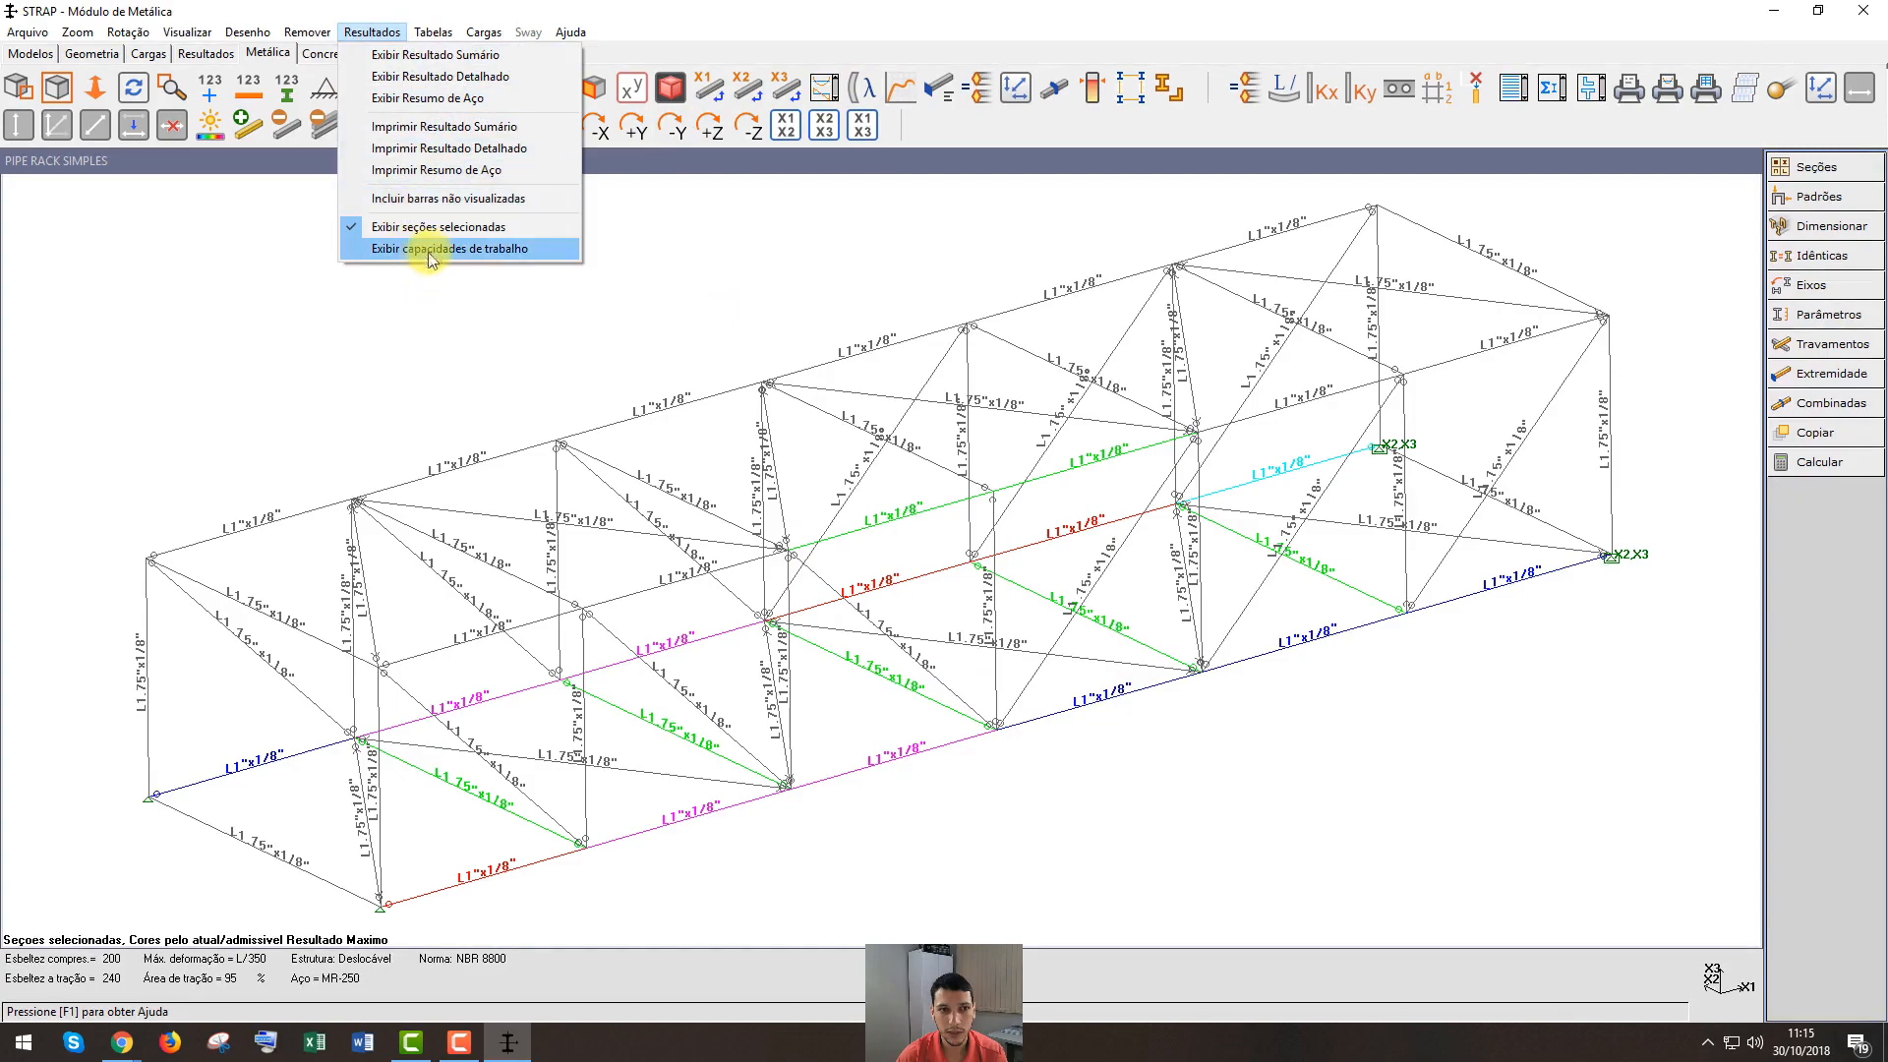
left_click(440, 249)
left_click(367, 147)
left_click(273, 374)
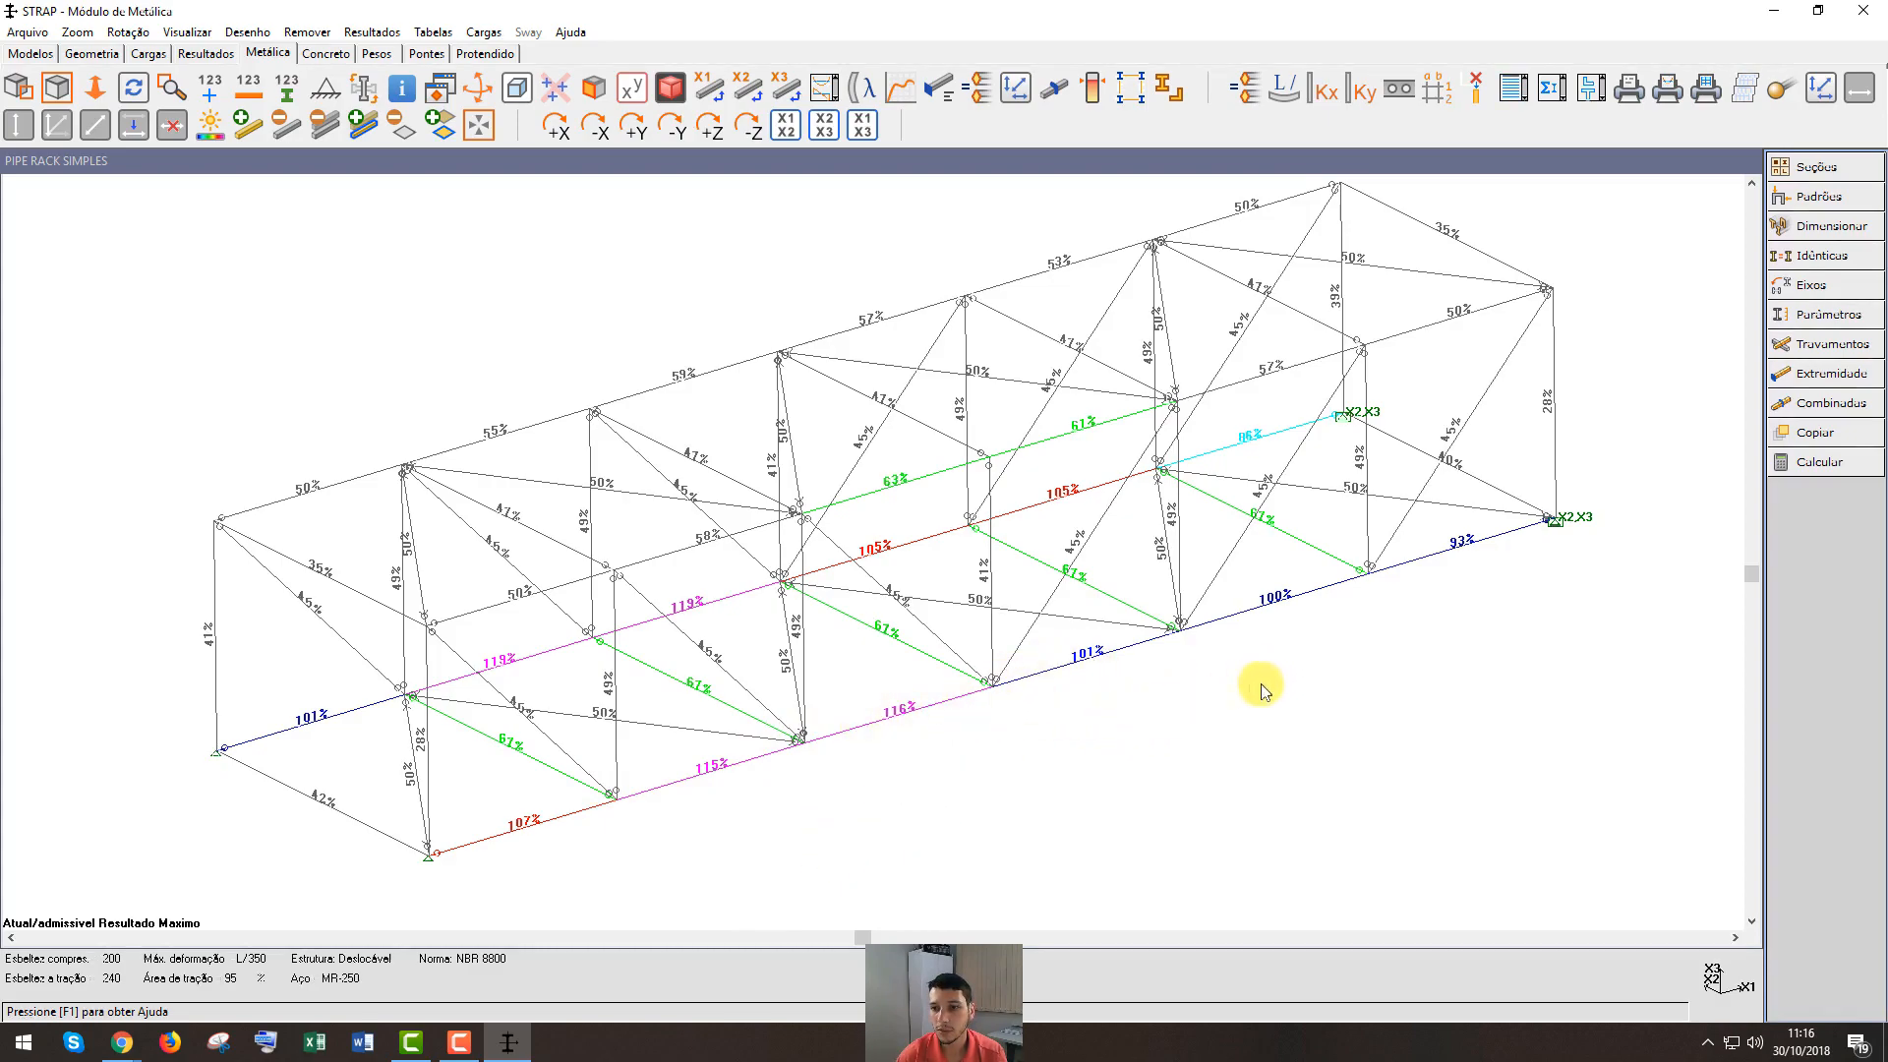
Set up a check of a specific section (Verificar uma seção específica) using the L 1.25"x1/8" angle
left_click(1826, 229)
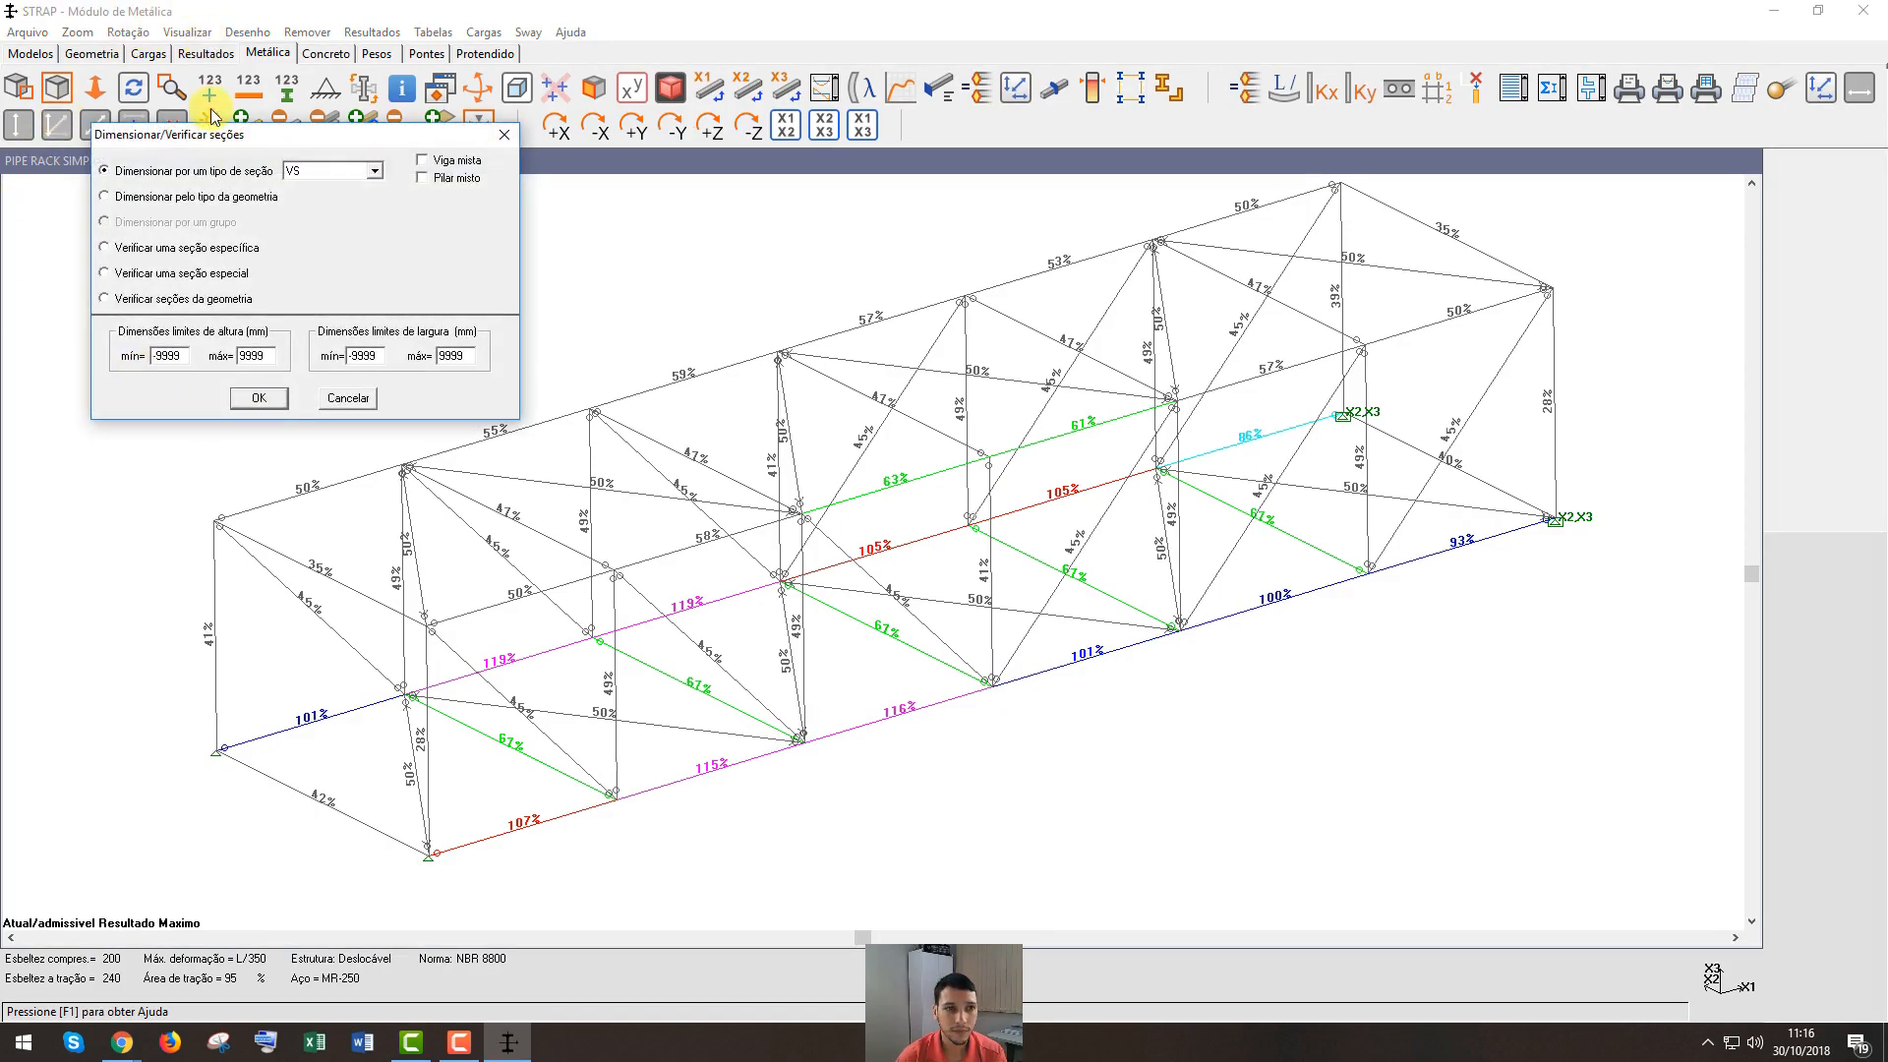
left_click(174, 251)
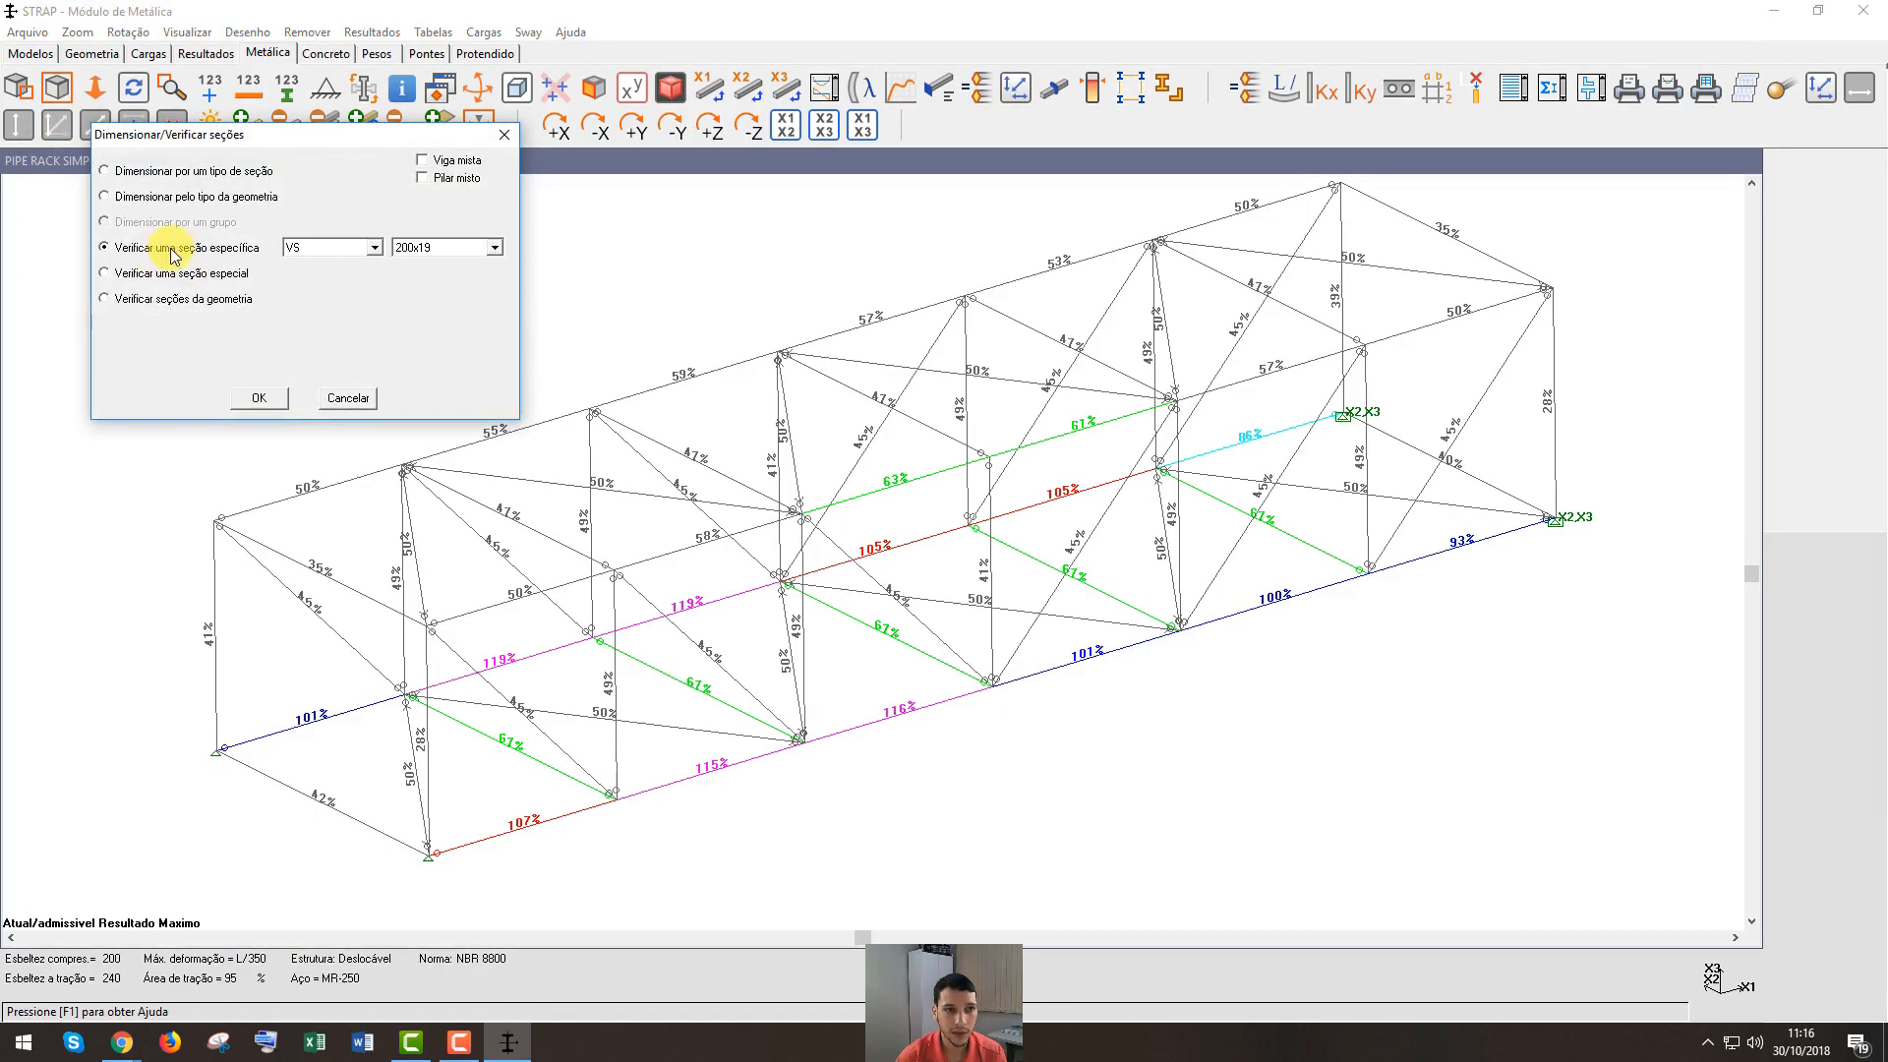
left_click(346, 249)
scroll(334, 290, "down", 2)
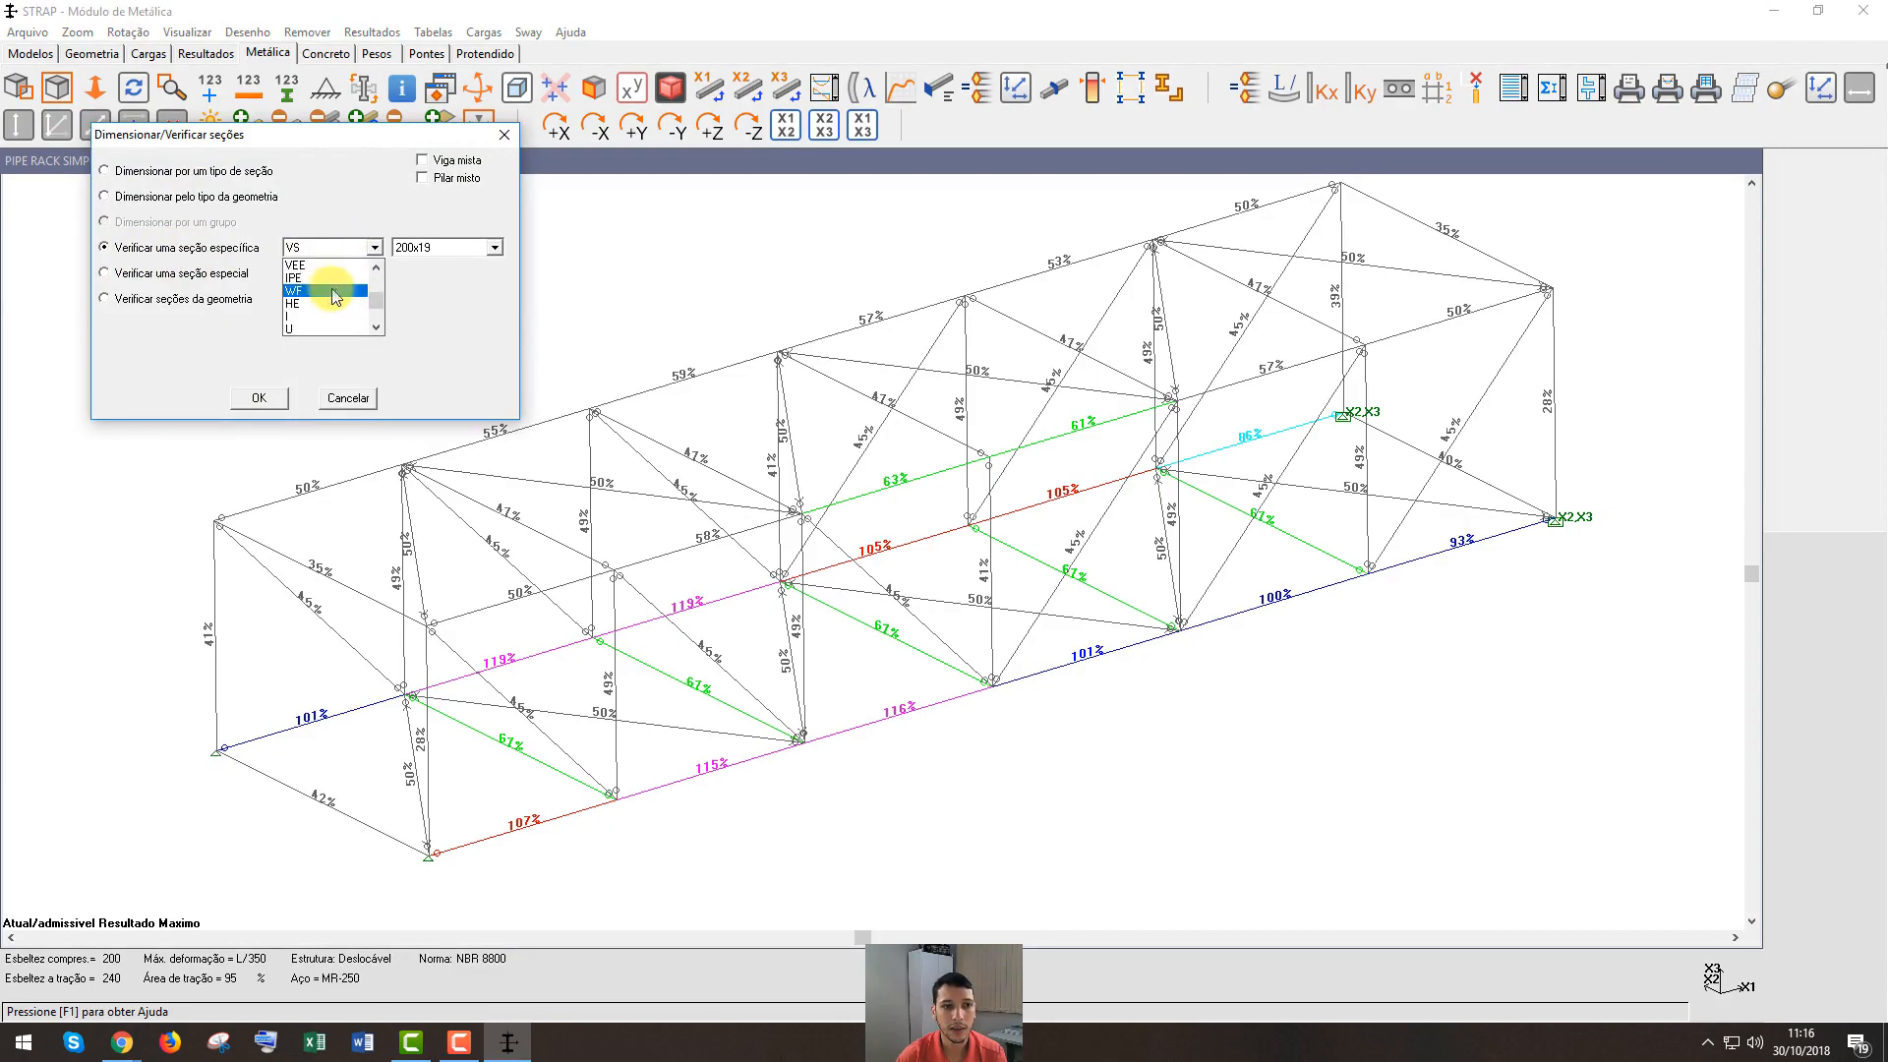
left_click(295, 278)
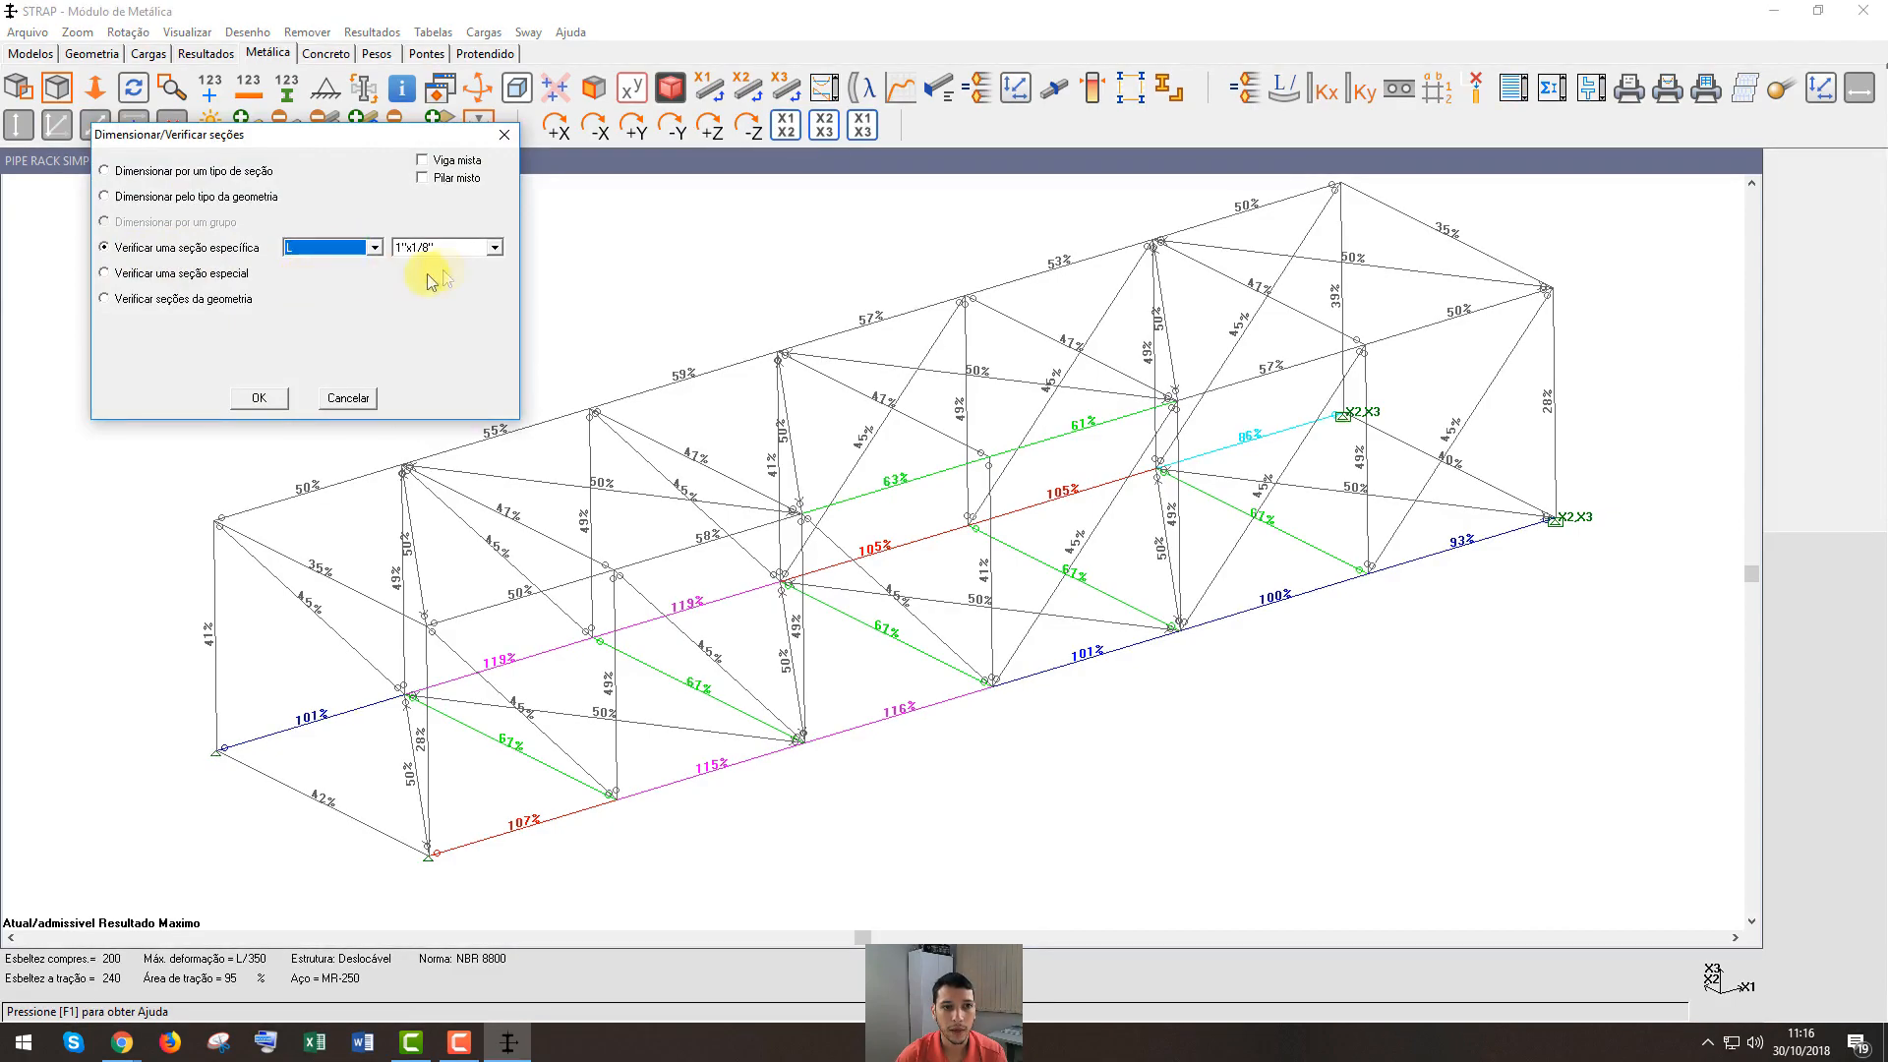
left_click(428, 247)
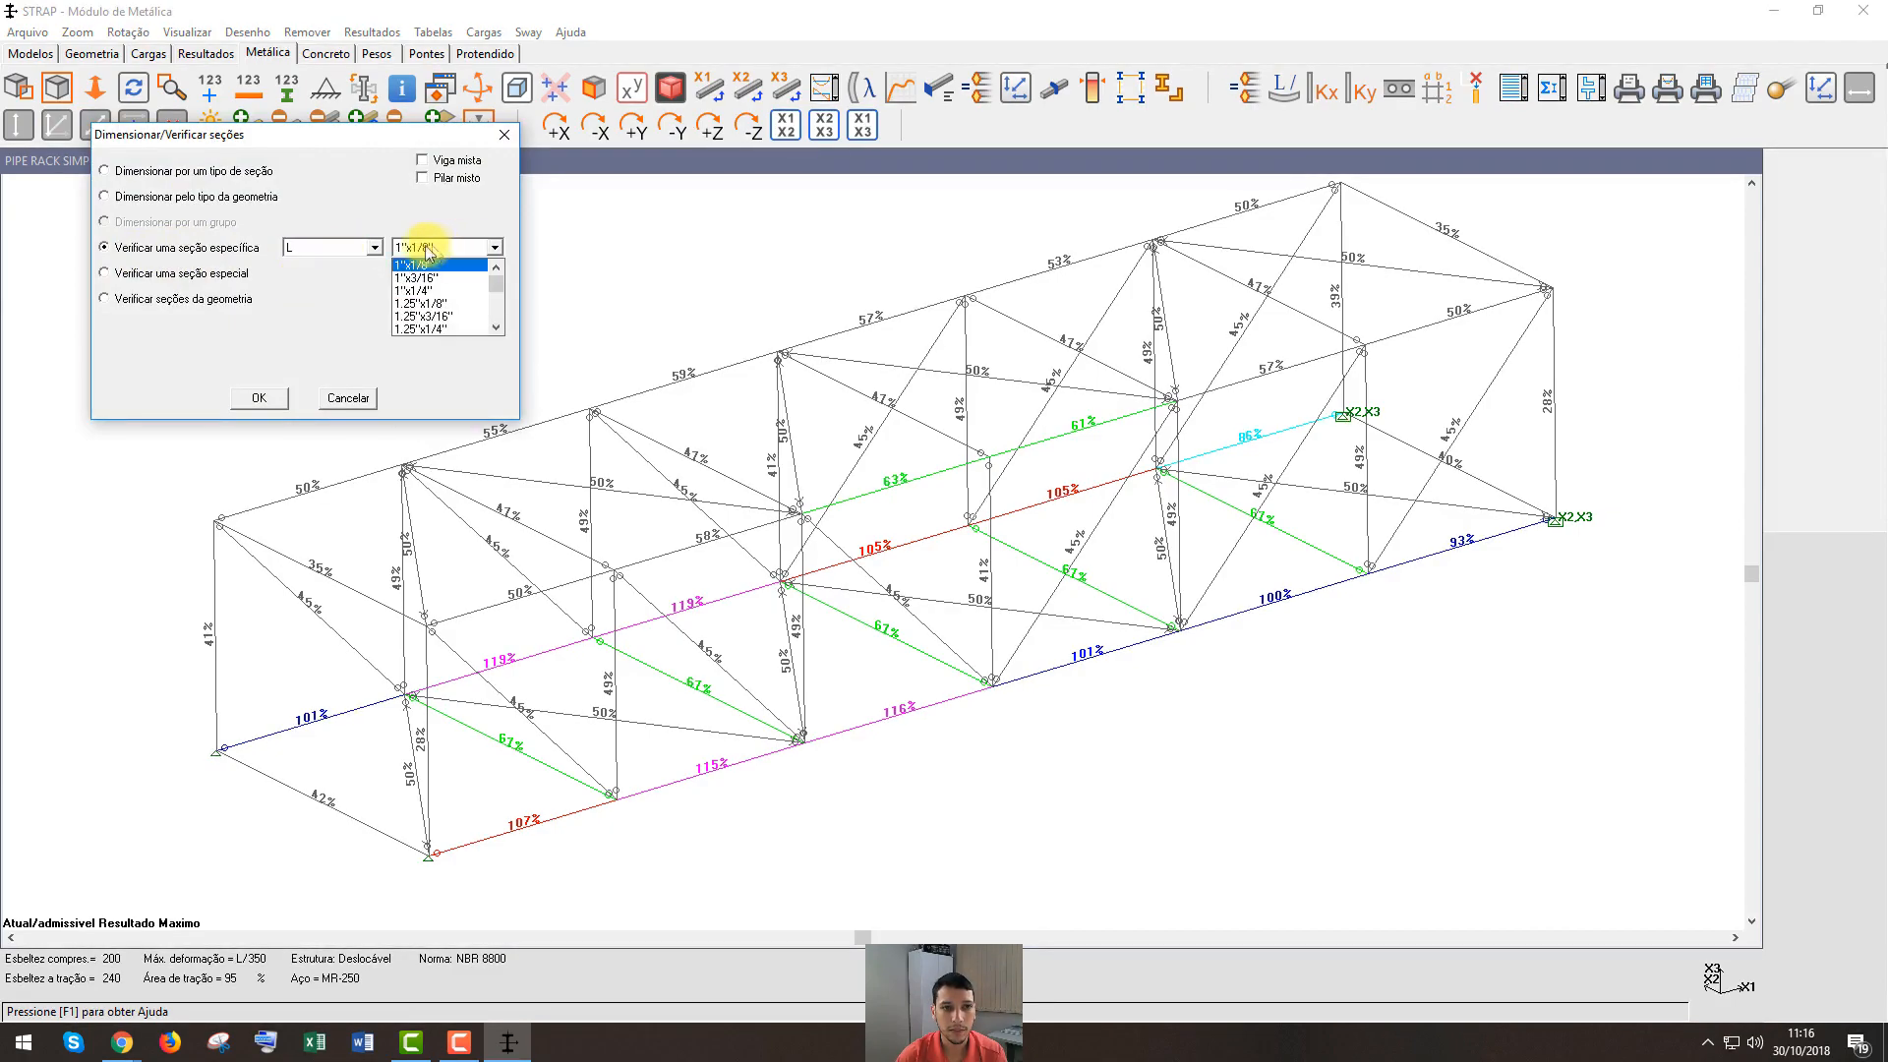
left_click(423, 304)
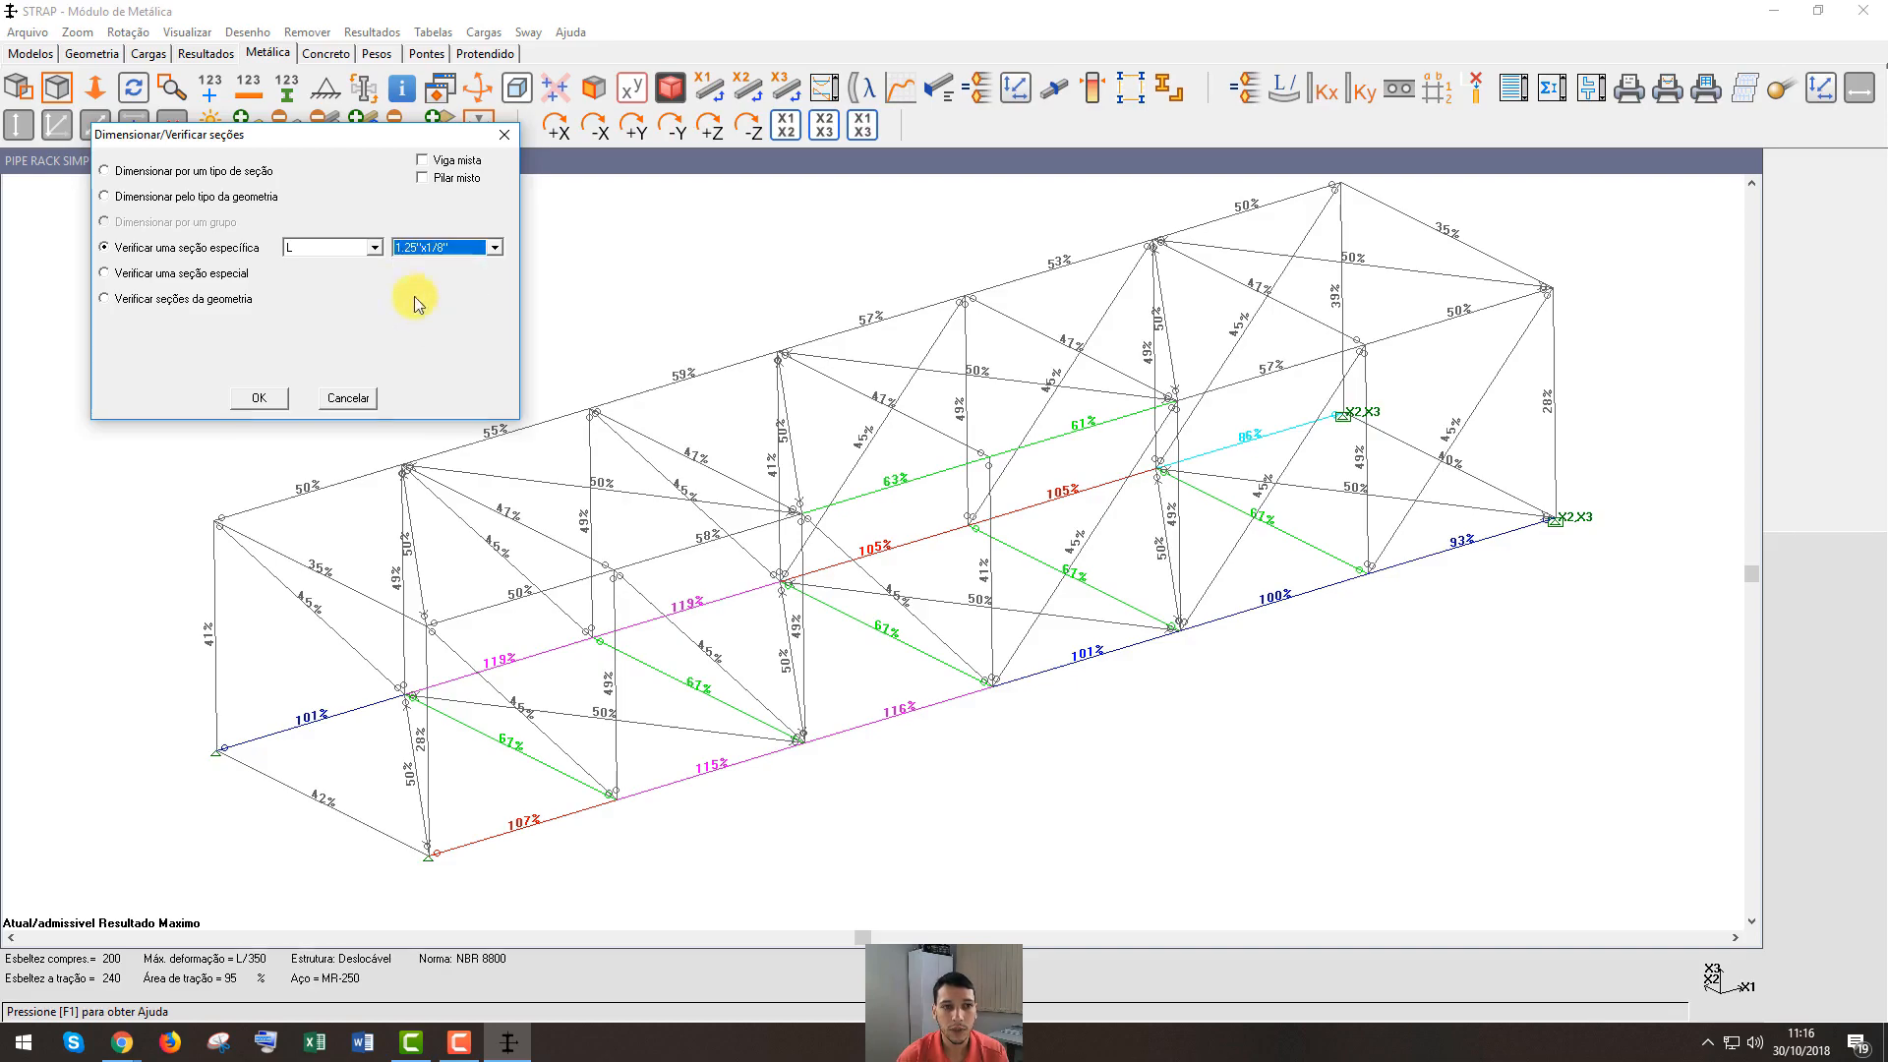
Apply the L 1.25"x1/8" check to all bars, keeping the selection limited to property 4
left_click(258, 398)
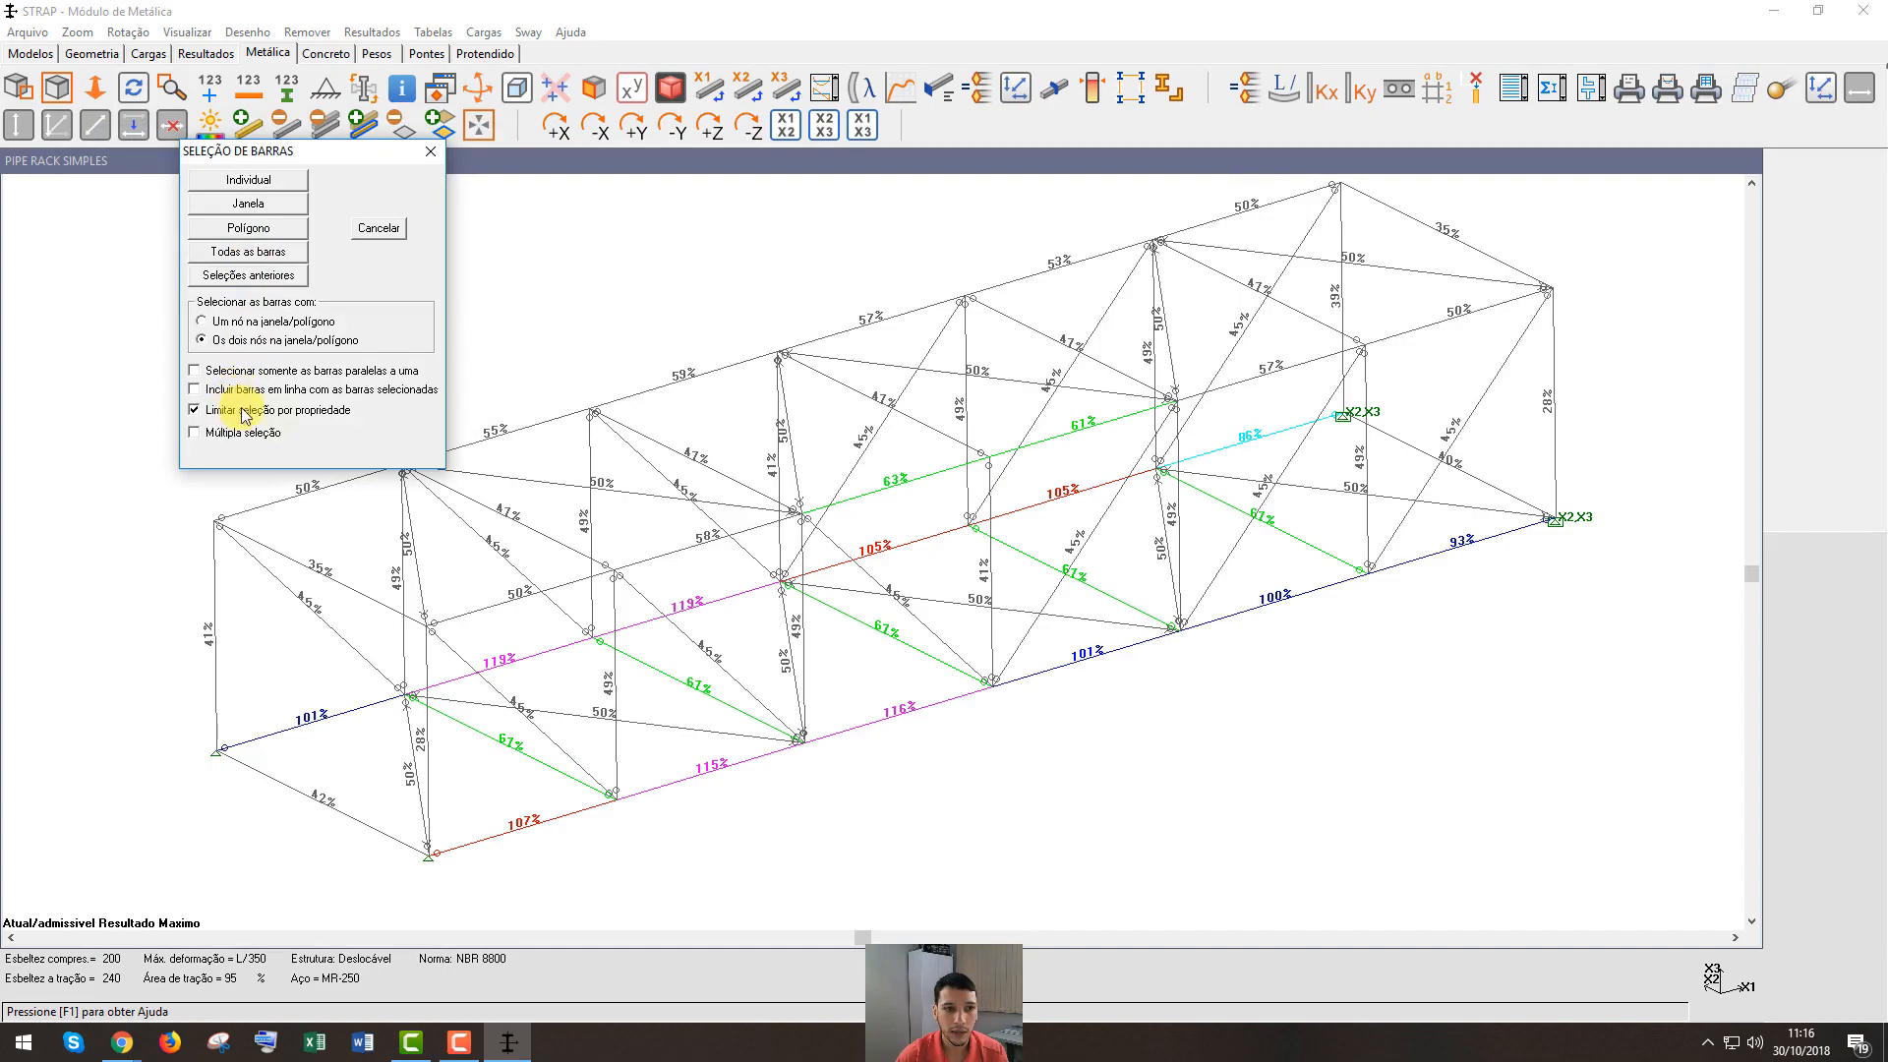
left_click(258, 252)
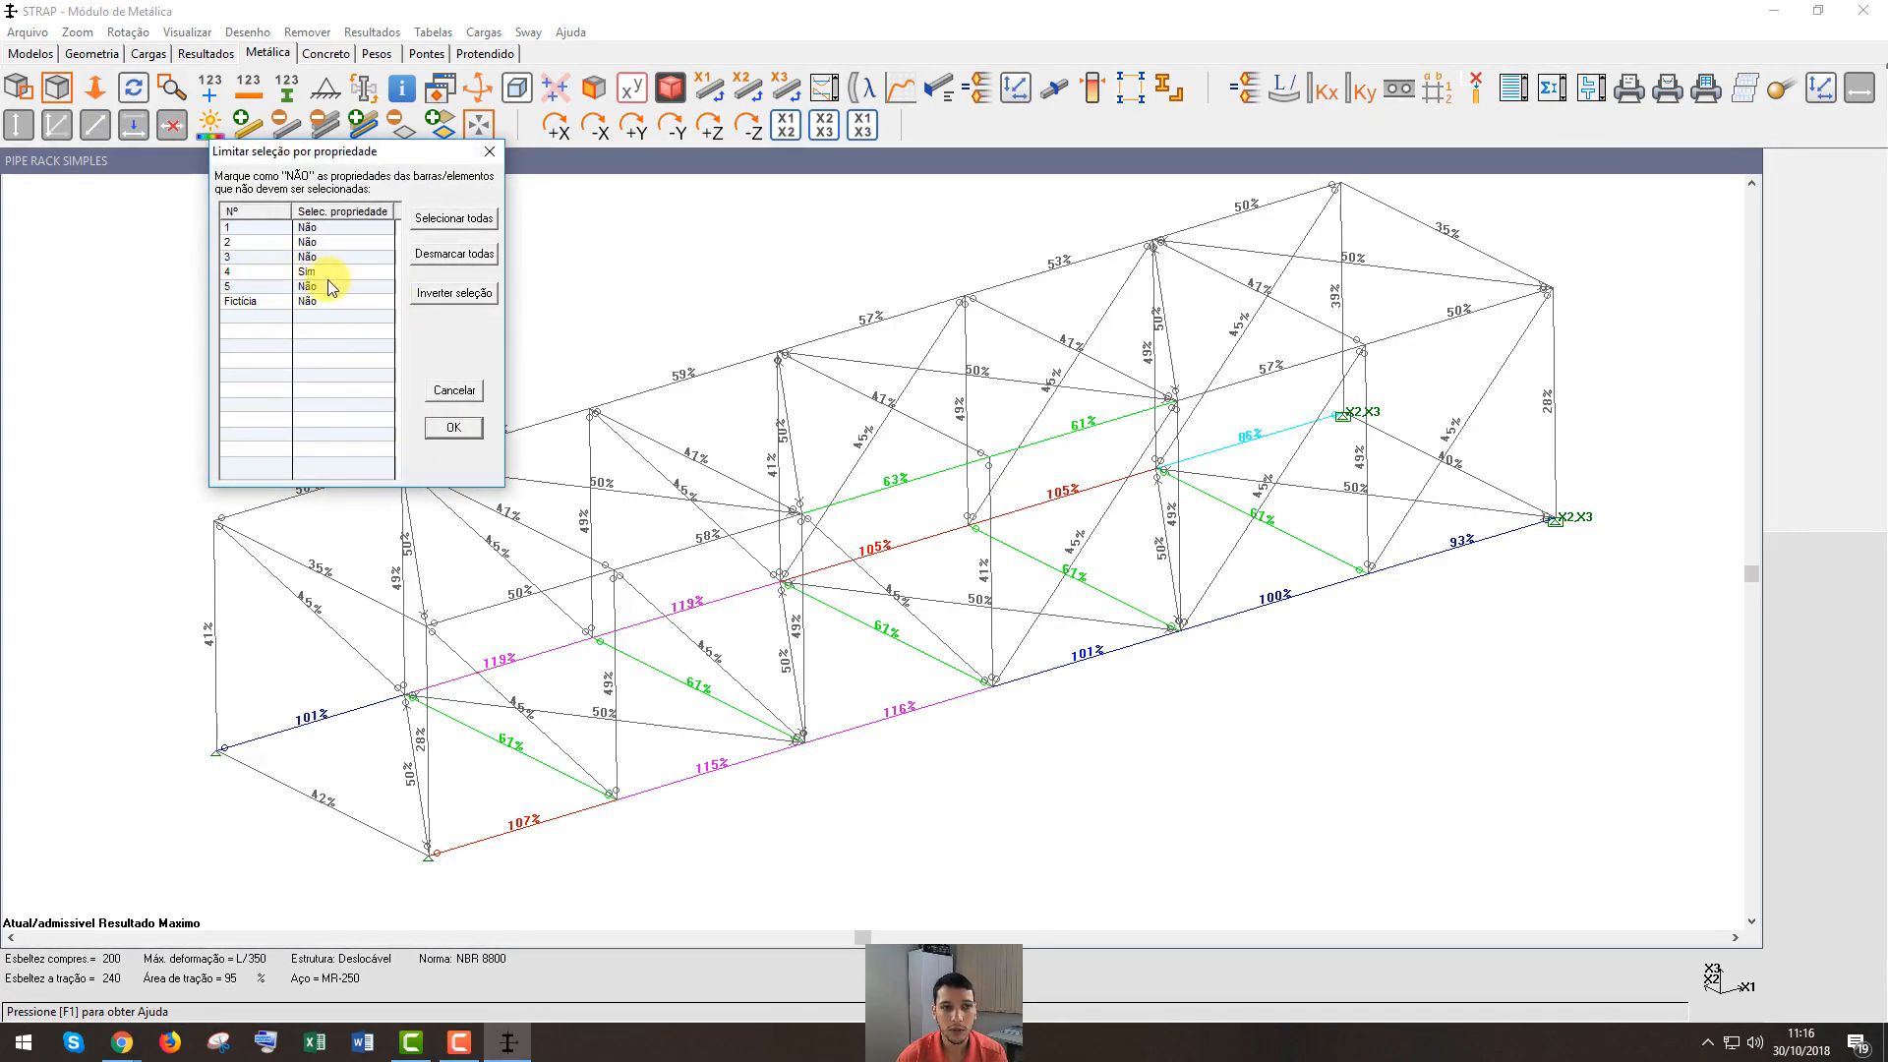
left_click(463, 429)
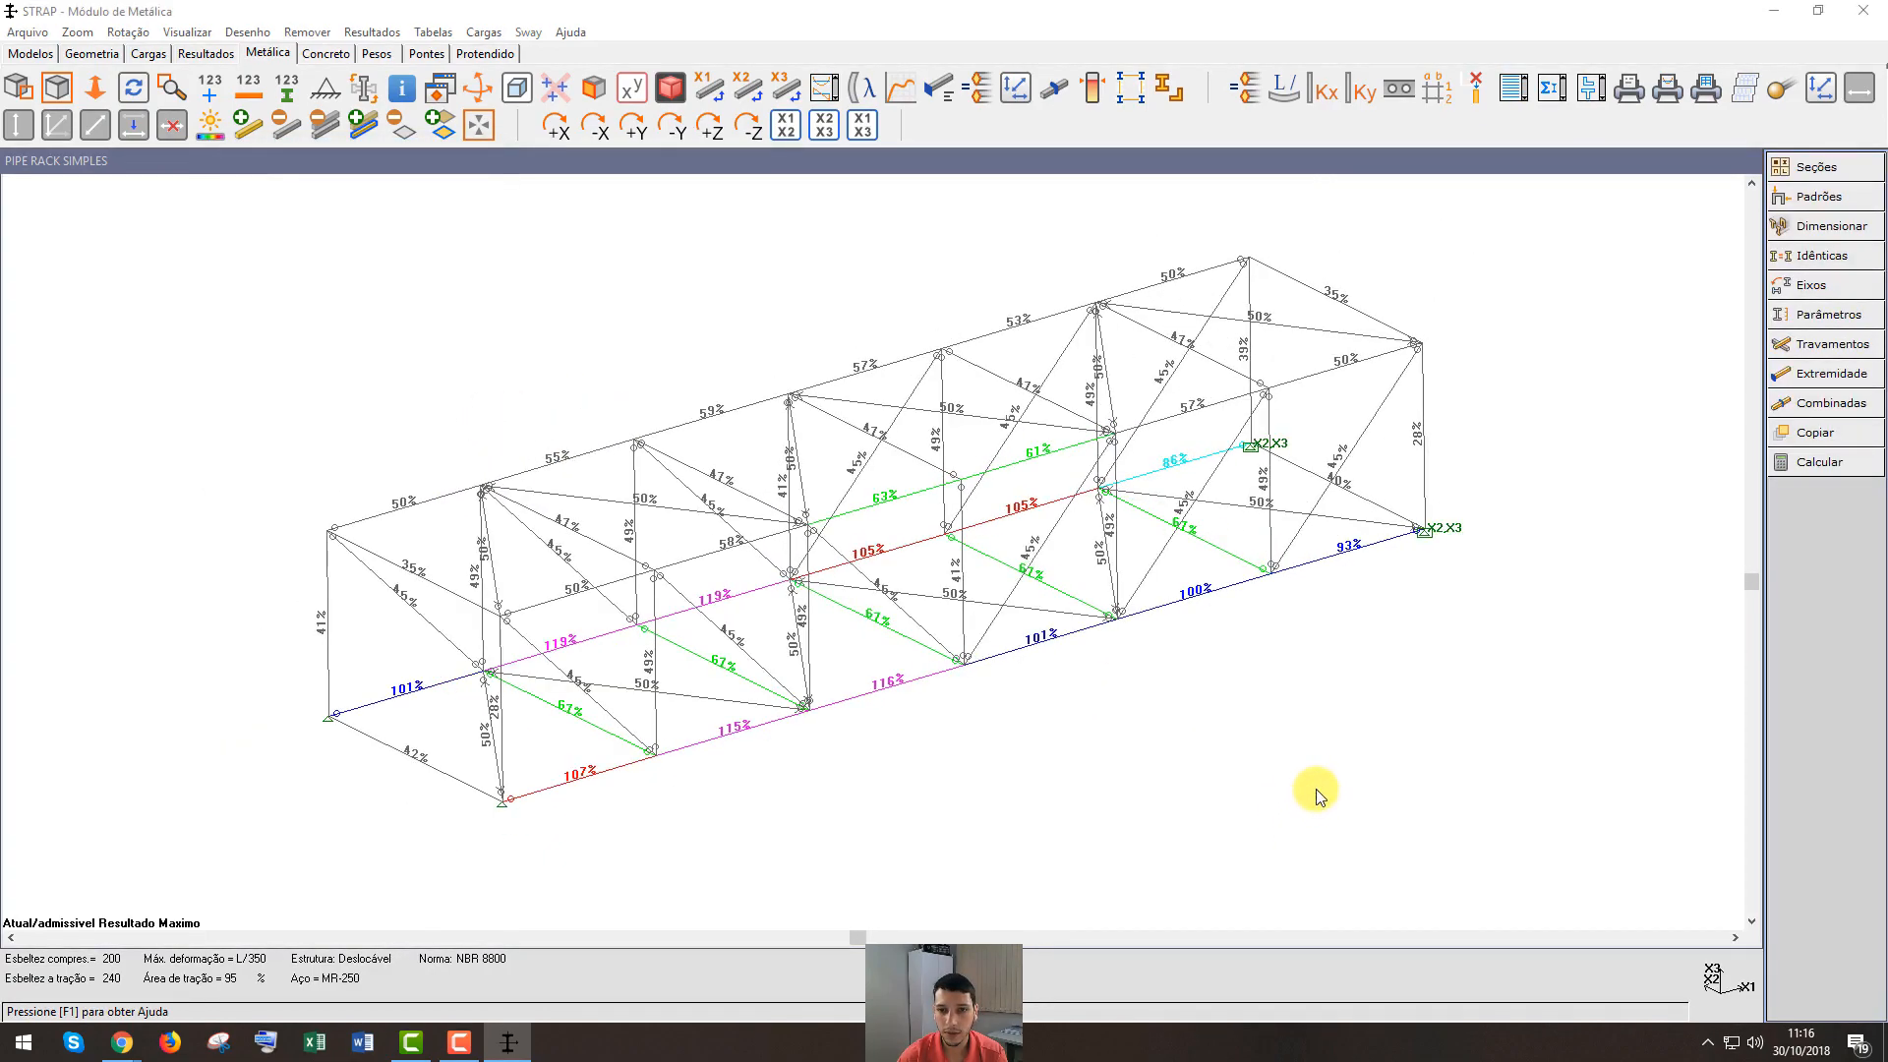
Recalculate the design for all bars with the L 1.25"x1/8" longitudinal members, then review and close the general results table
left_click(1791, 470)
left_click(244, 244)
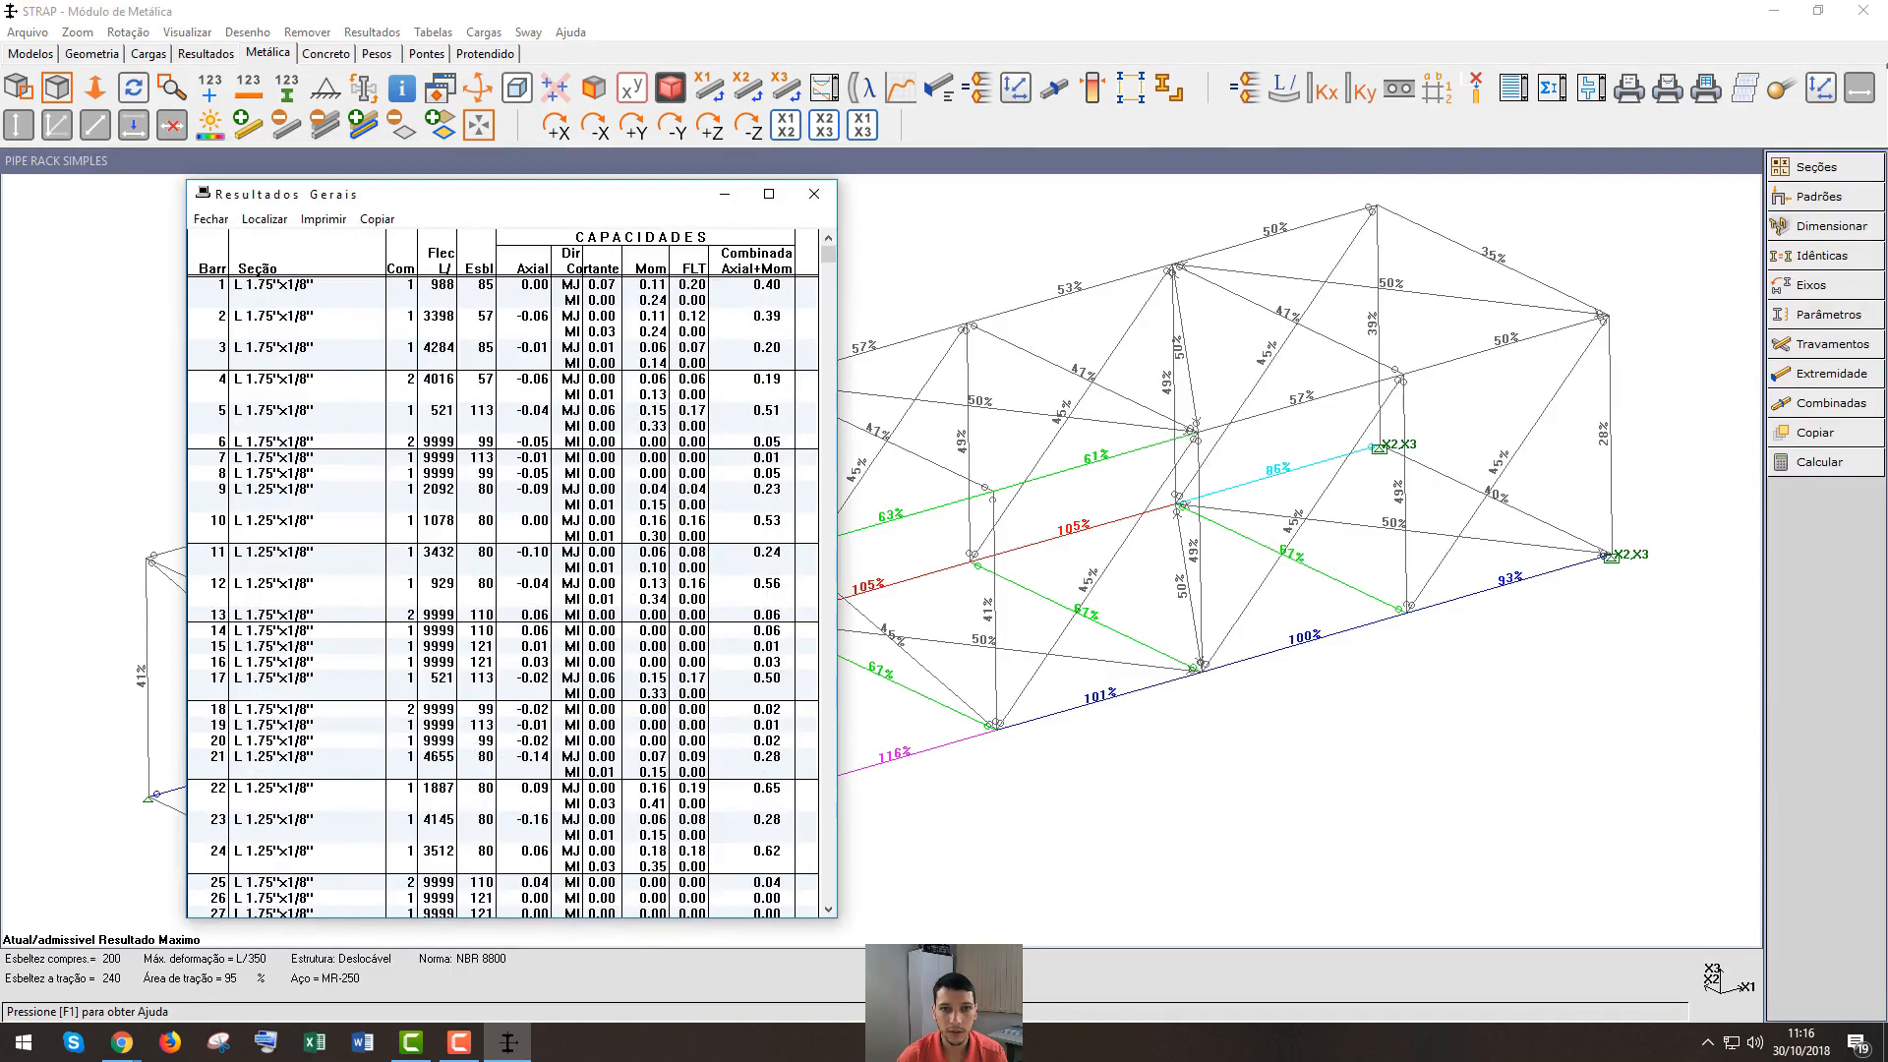
left_click(814, 194)
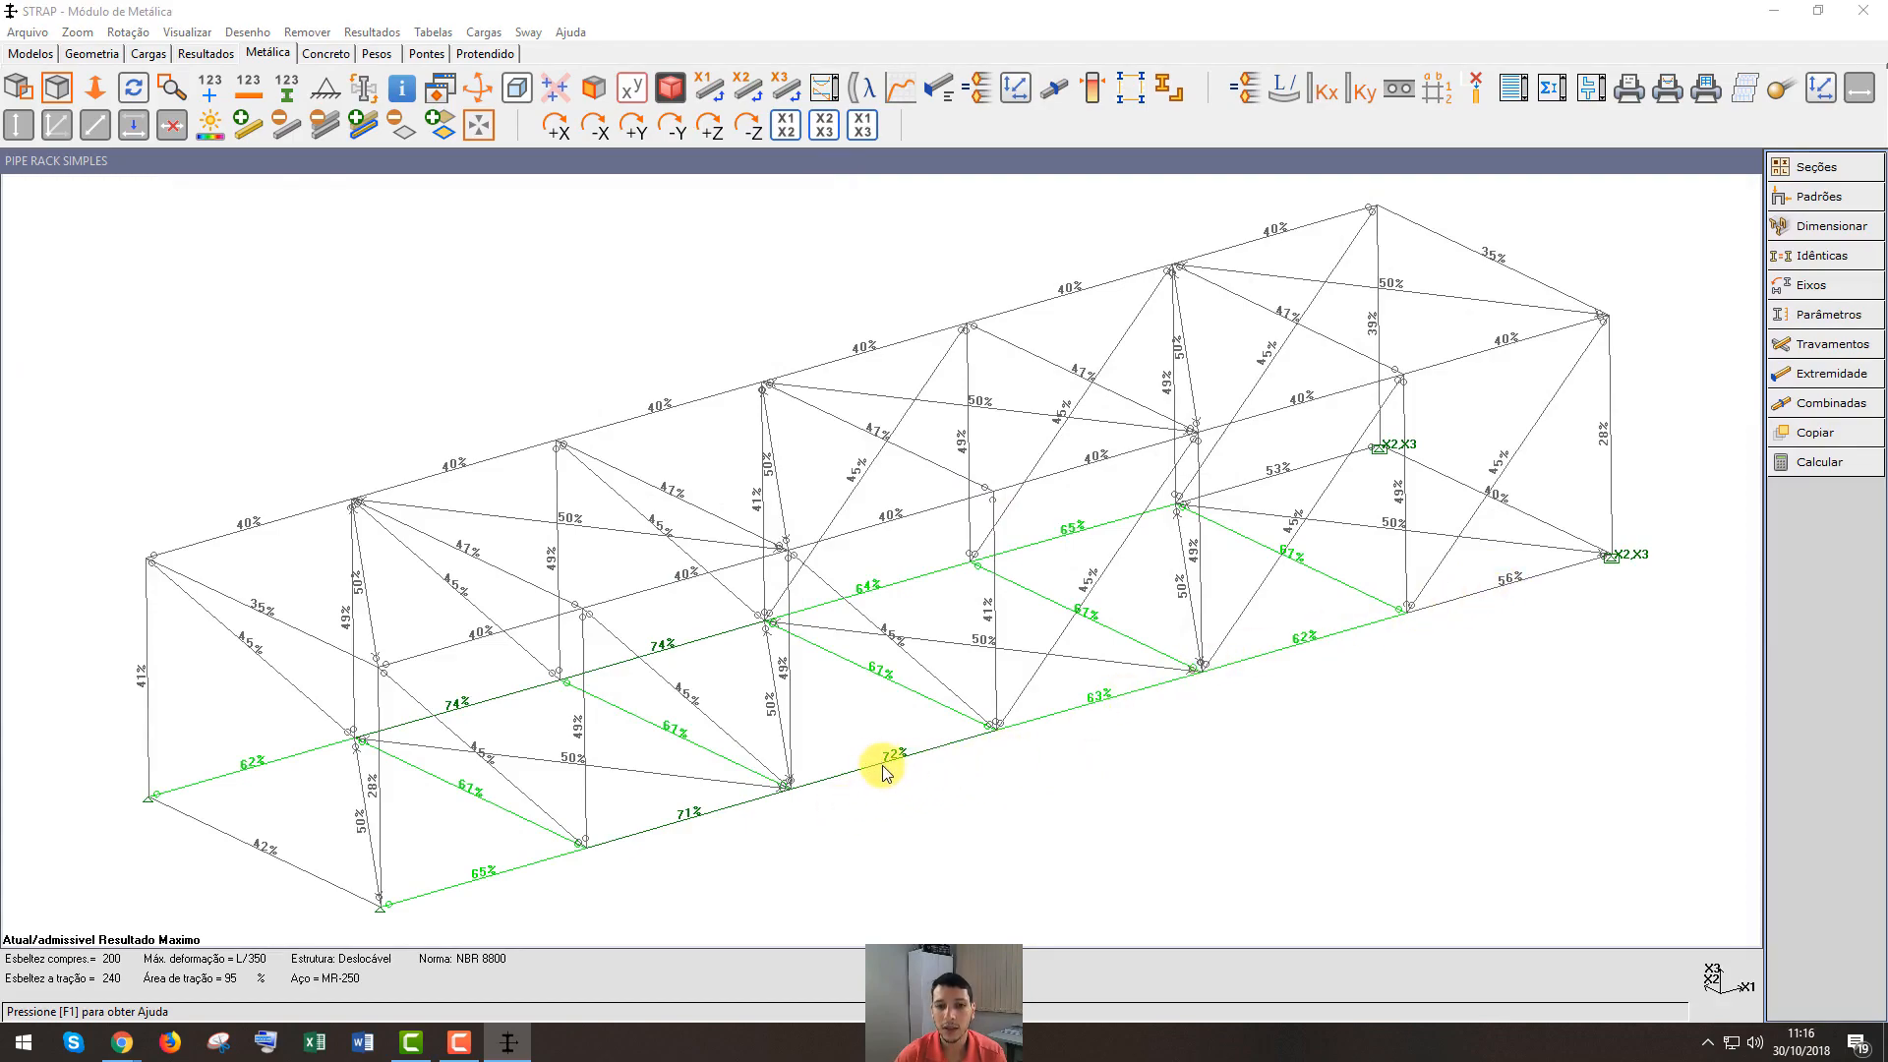
Display the selected sections on the bars and look over the angle sizes across the whole pipe rack
left_click(372, 32)
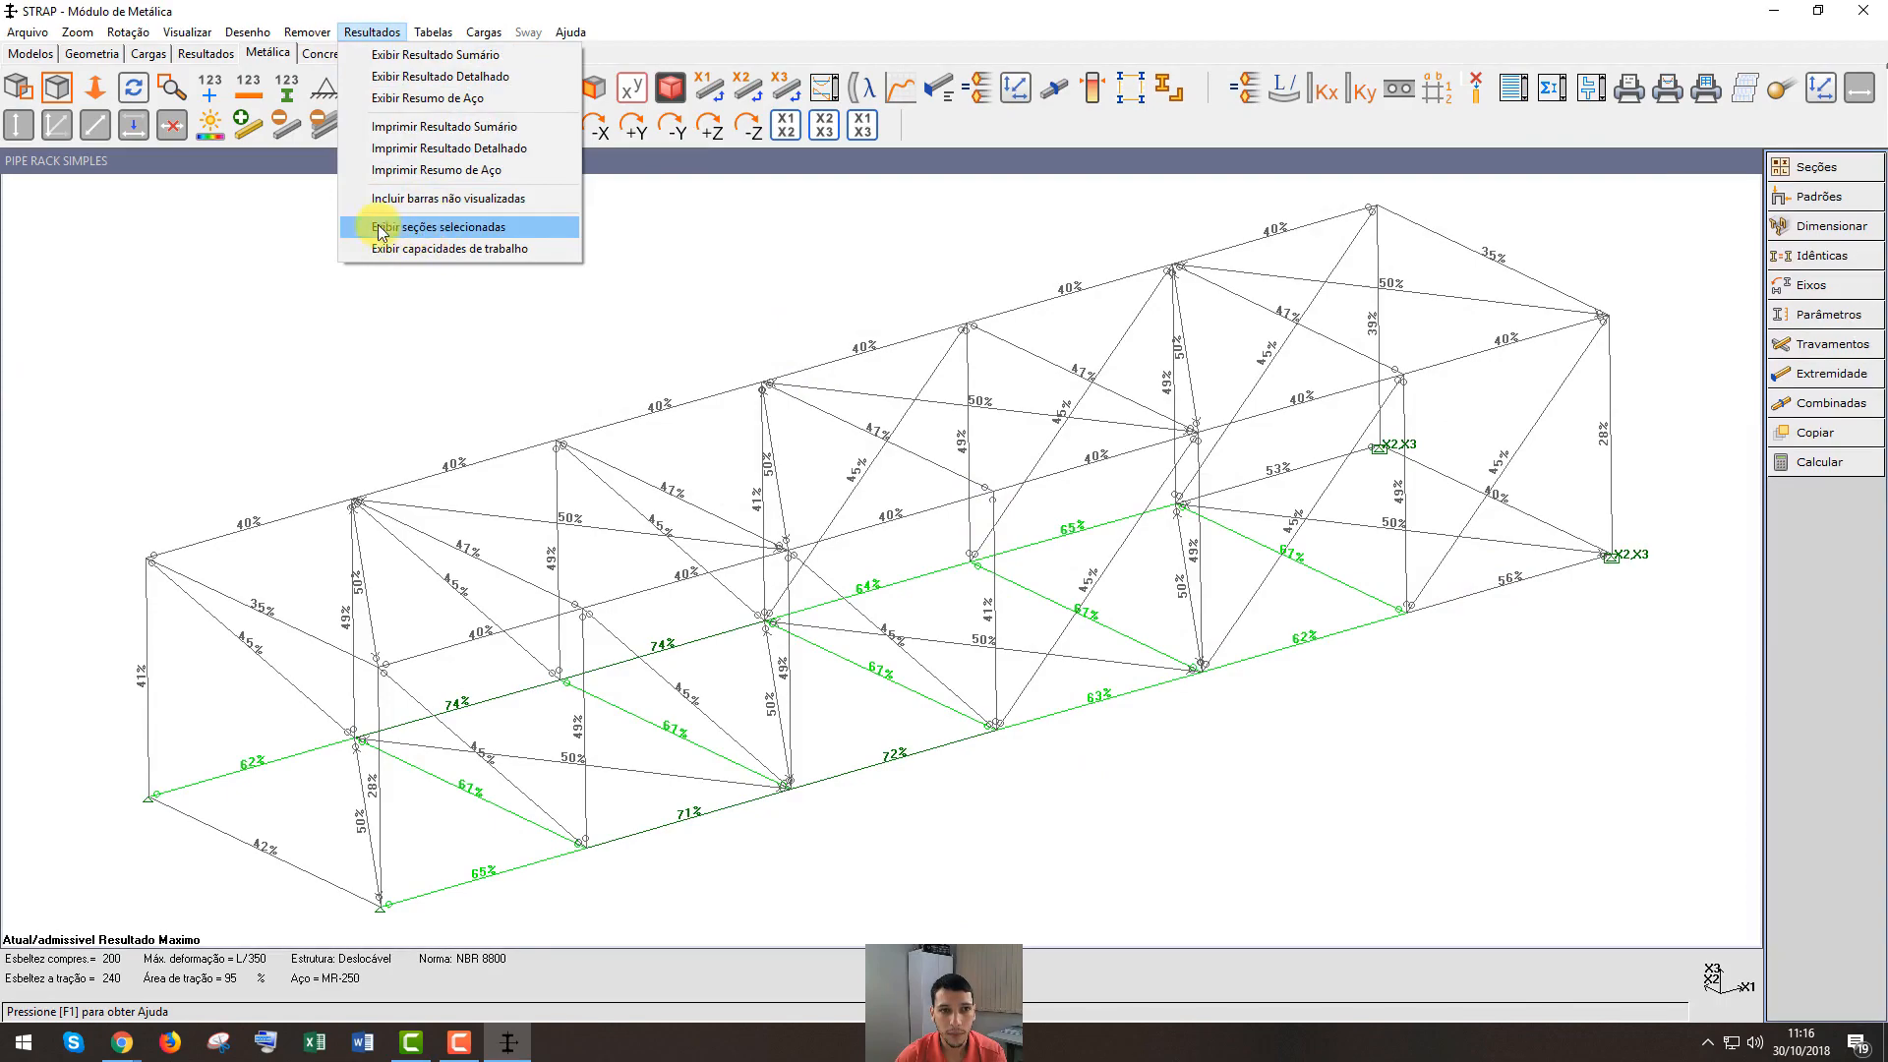
left_click(453, 228)
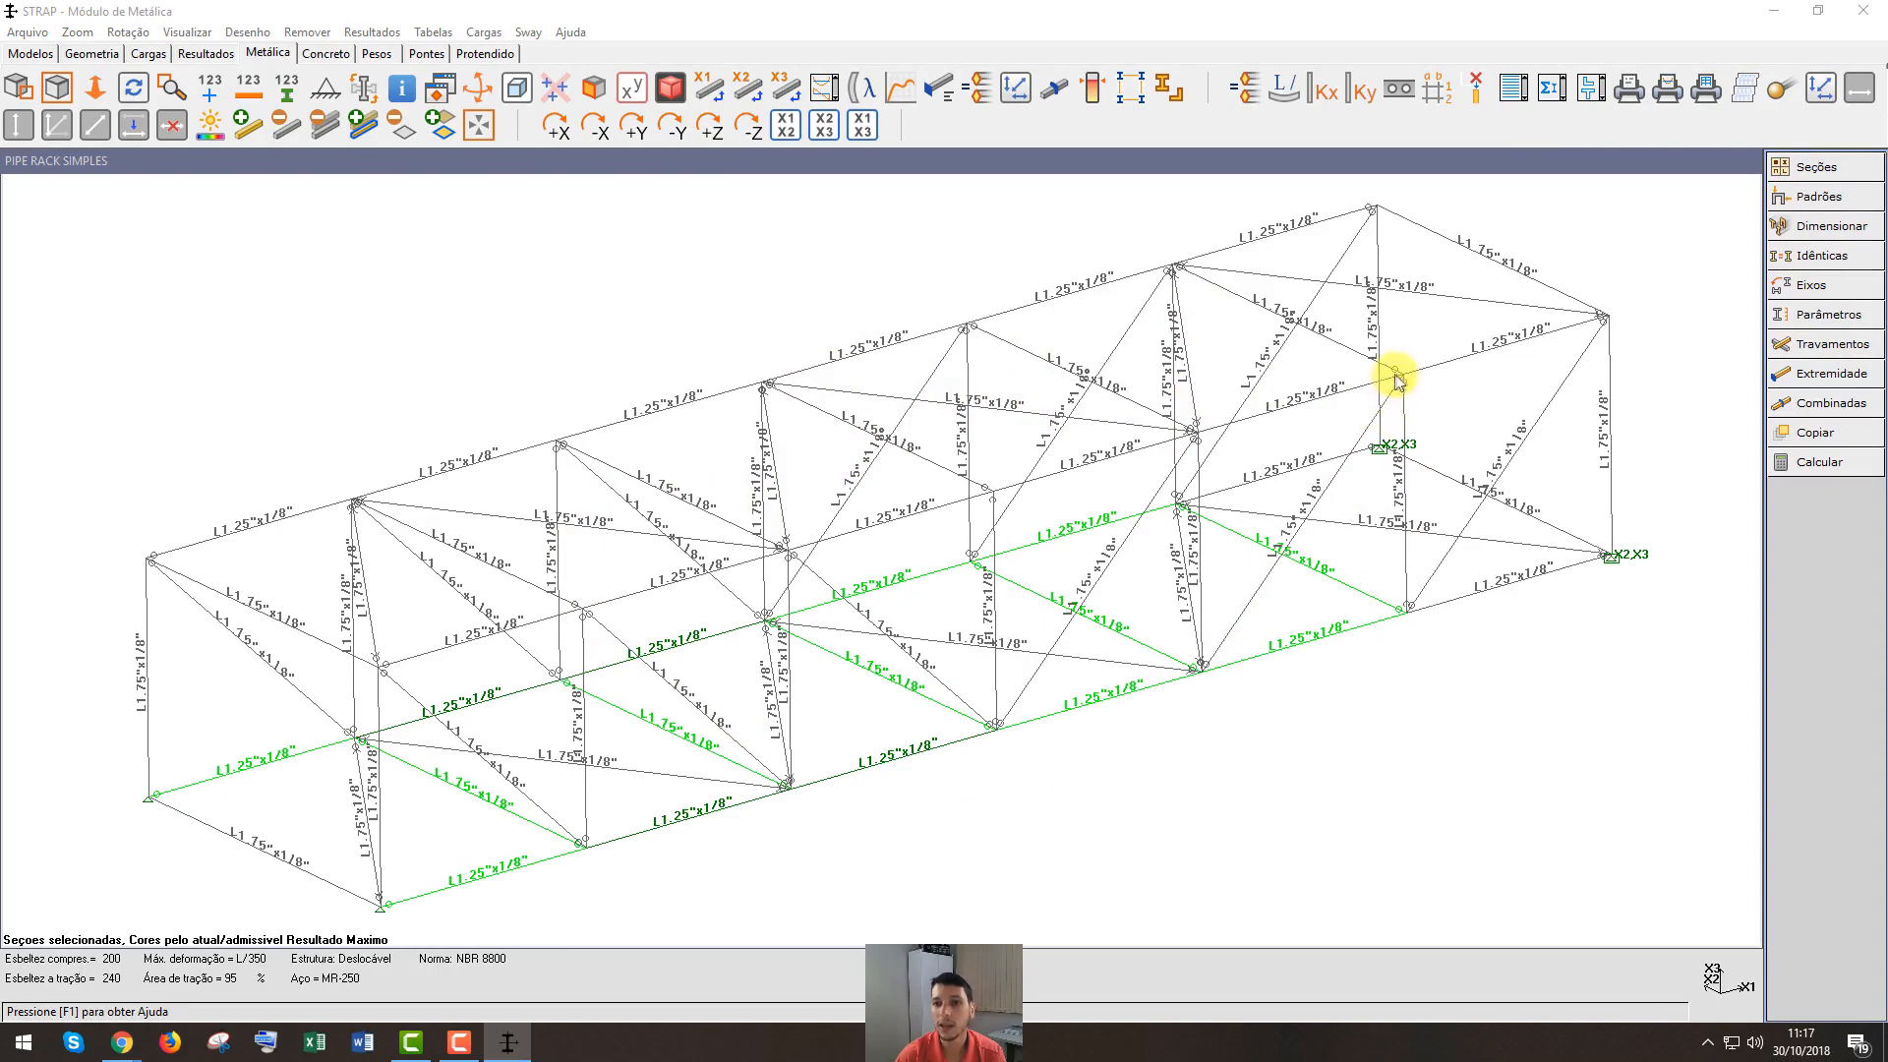
scroll(1411, 609, "down", 1)
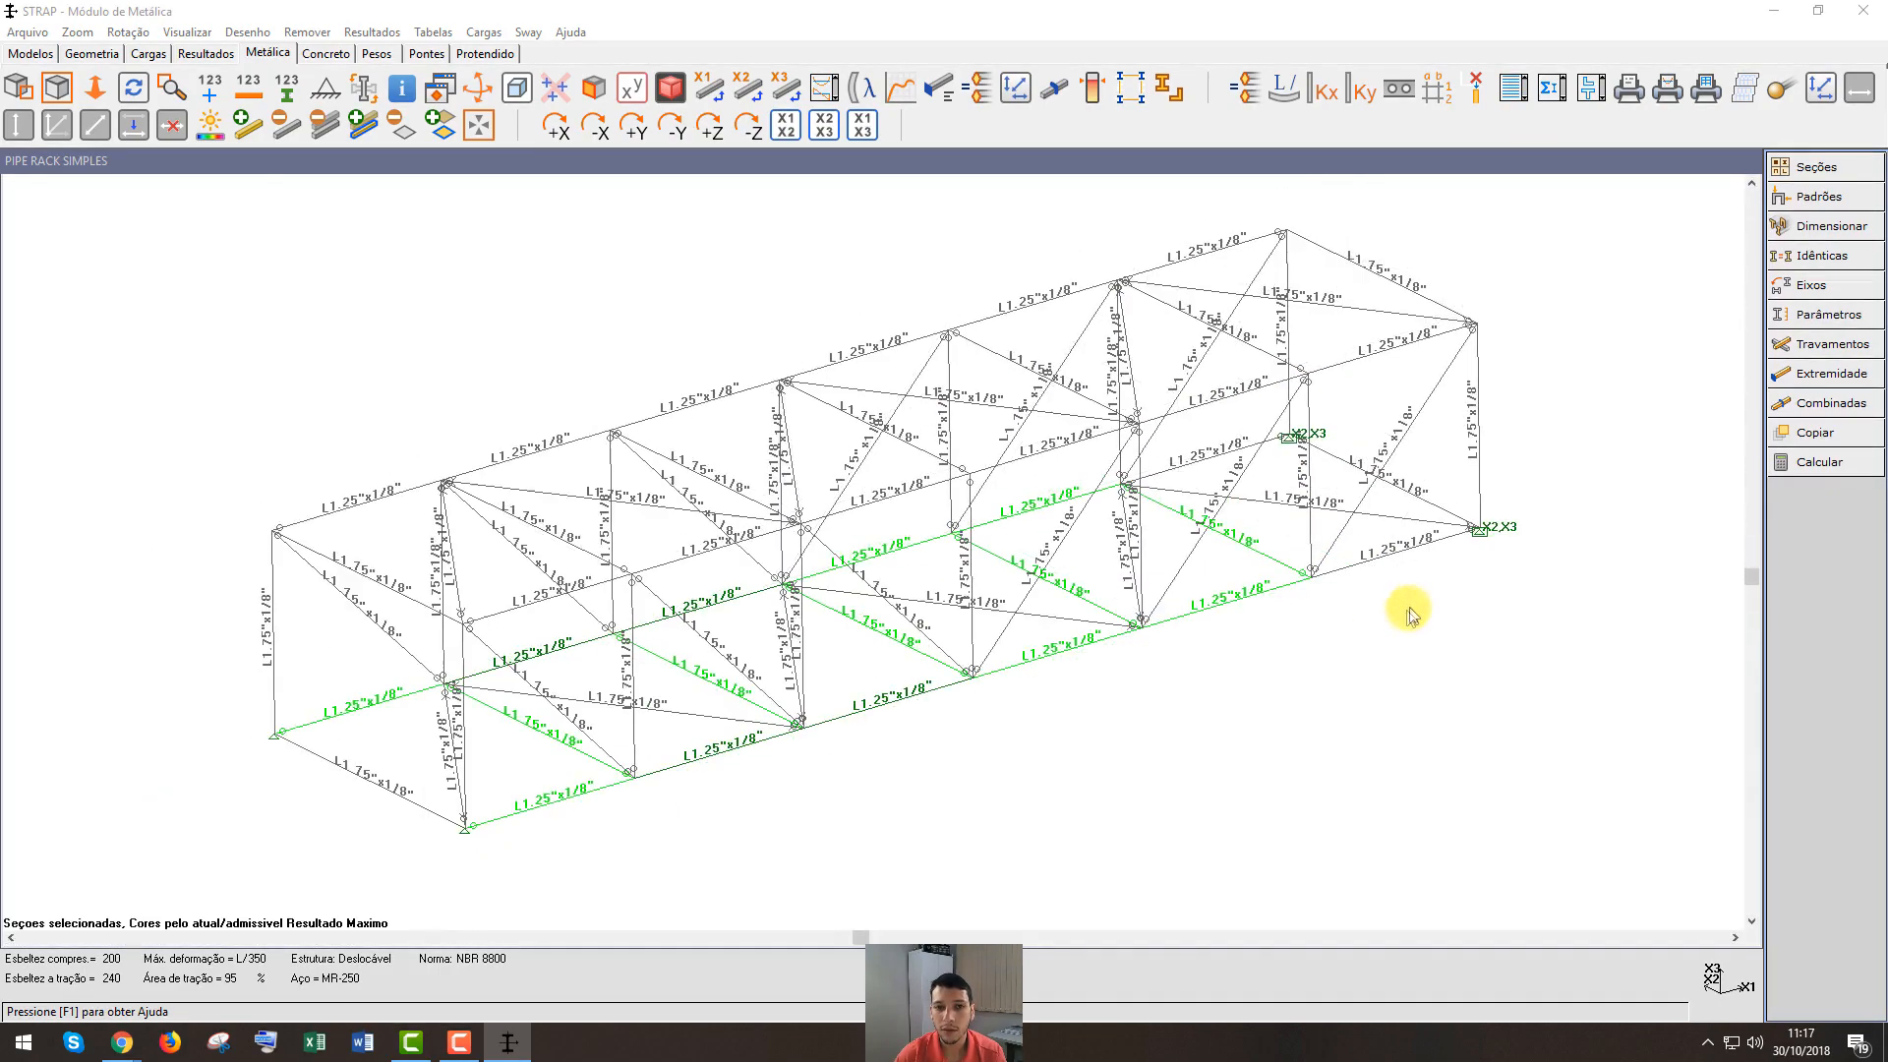
scroll(1384, 688, "up", 1)
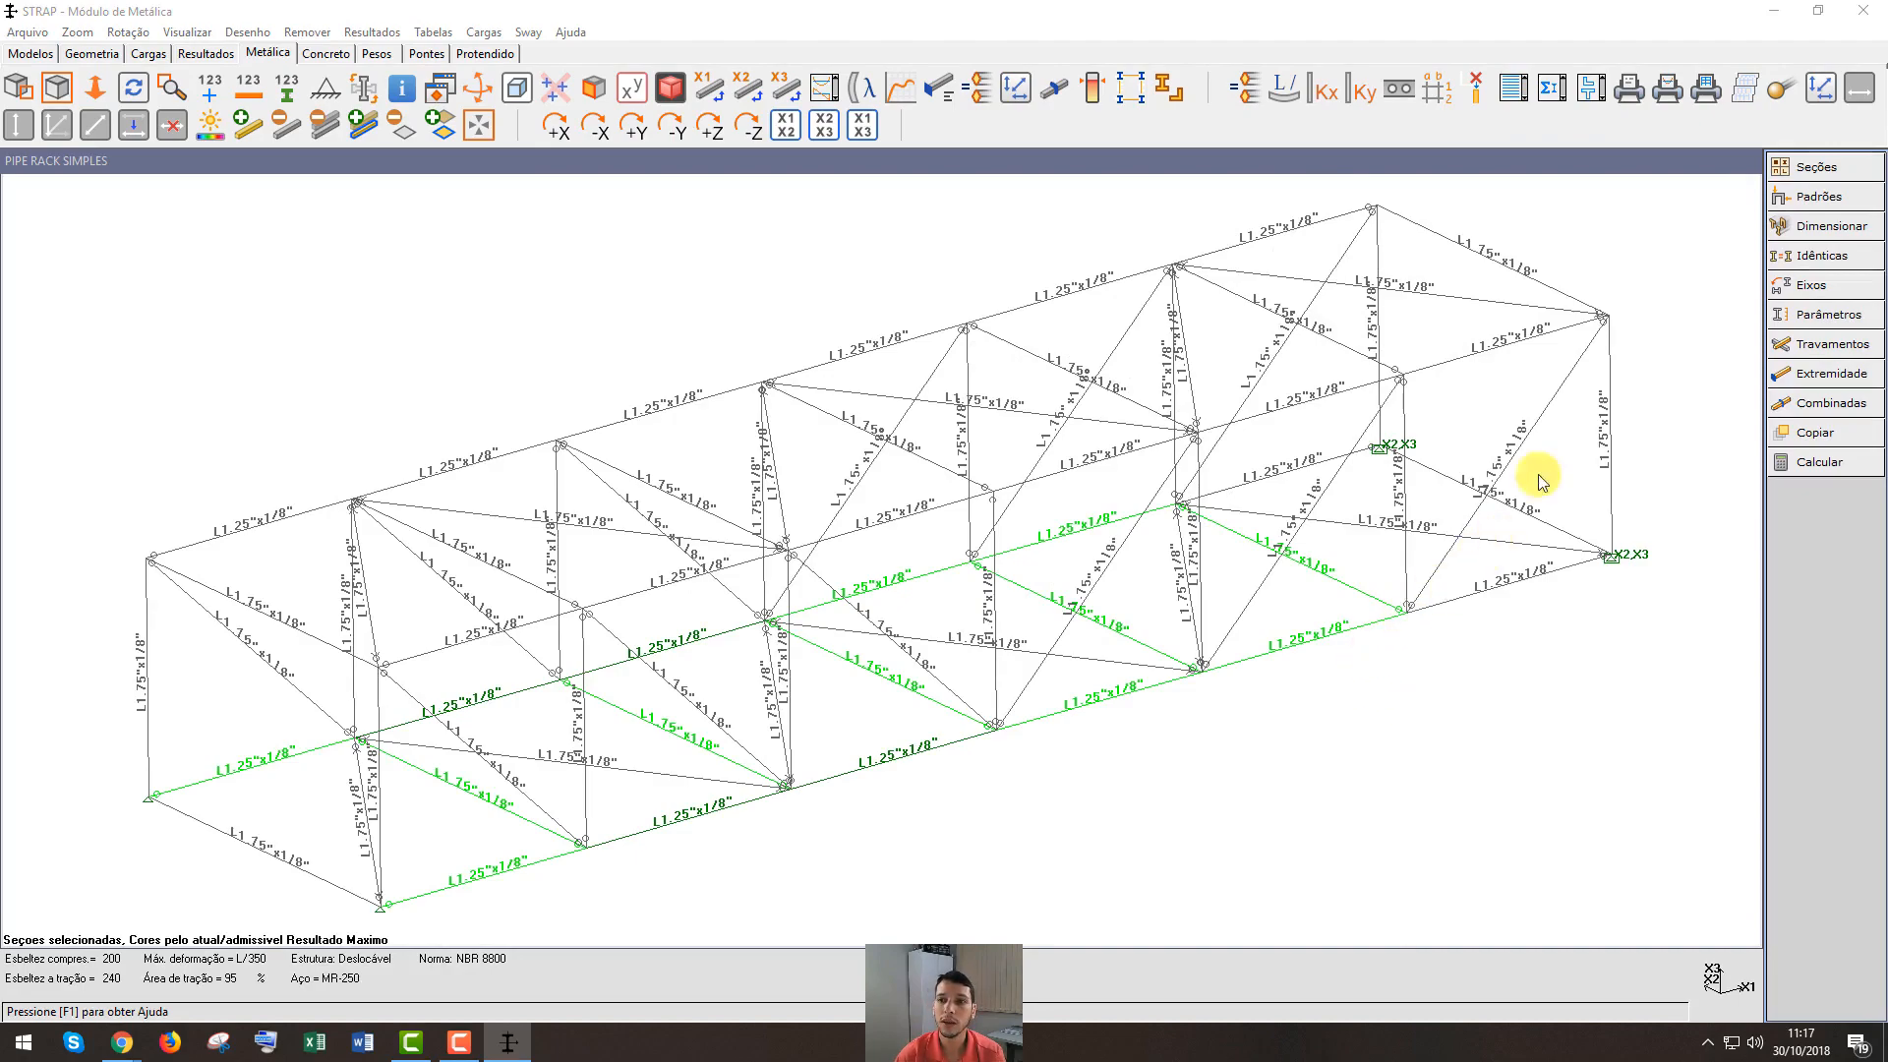
Open the steel summary (Resumo de Aço), examine the length and weight per section, and close it
left_click(1824, 227)
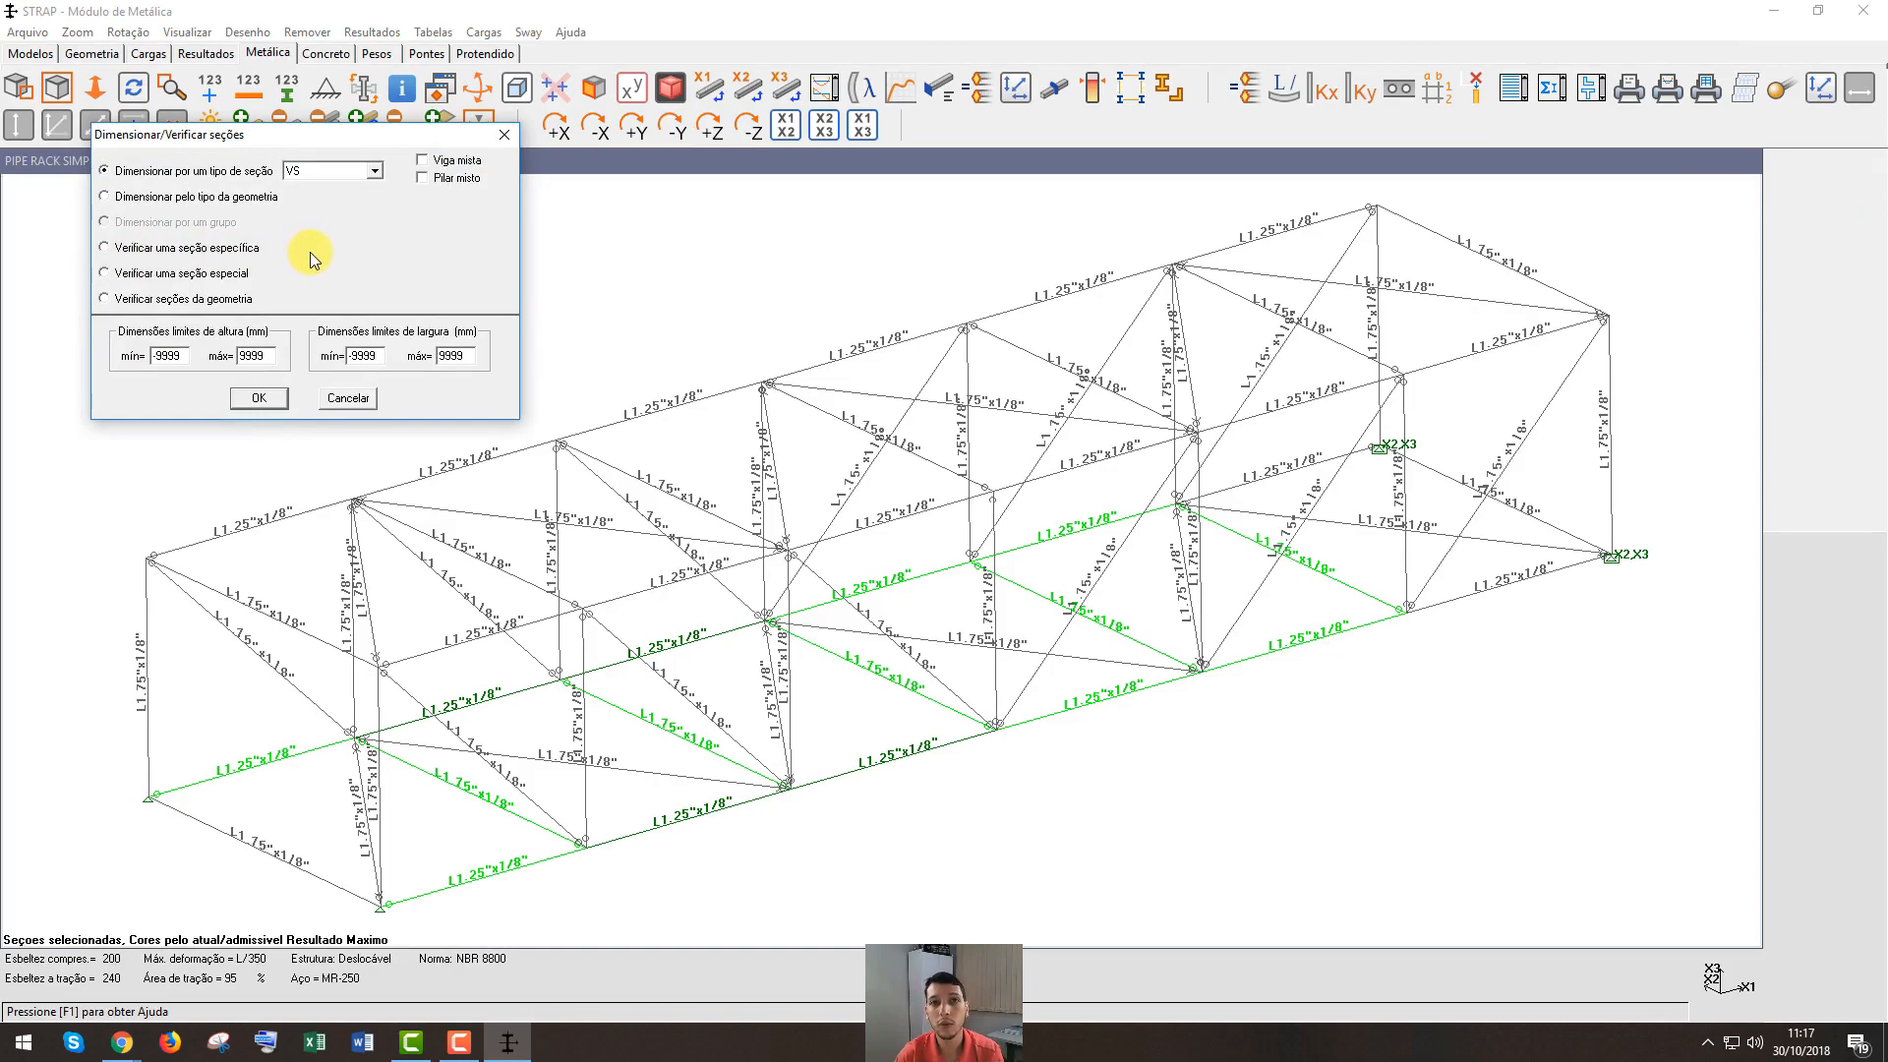
left_click(351, 398)
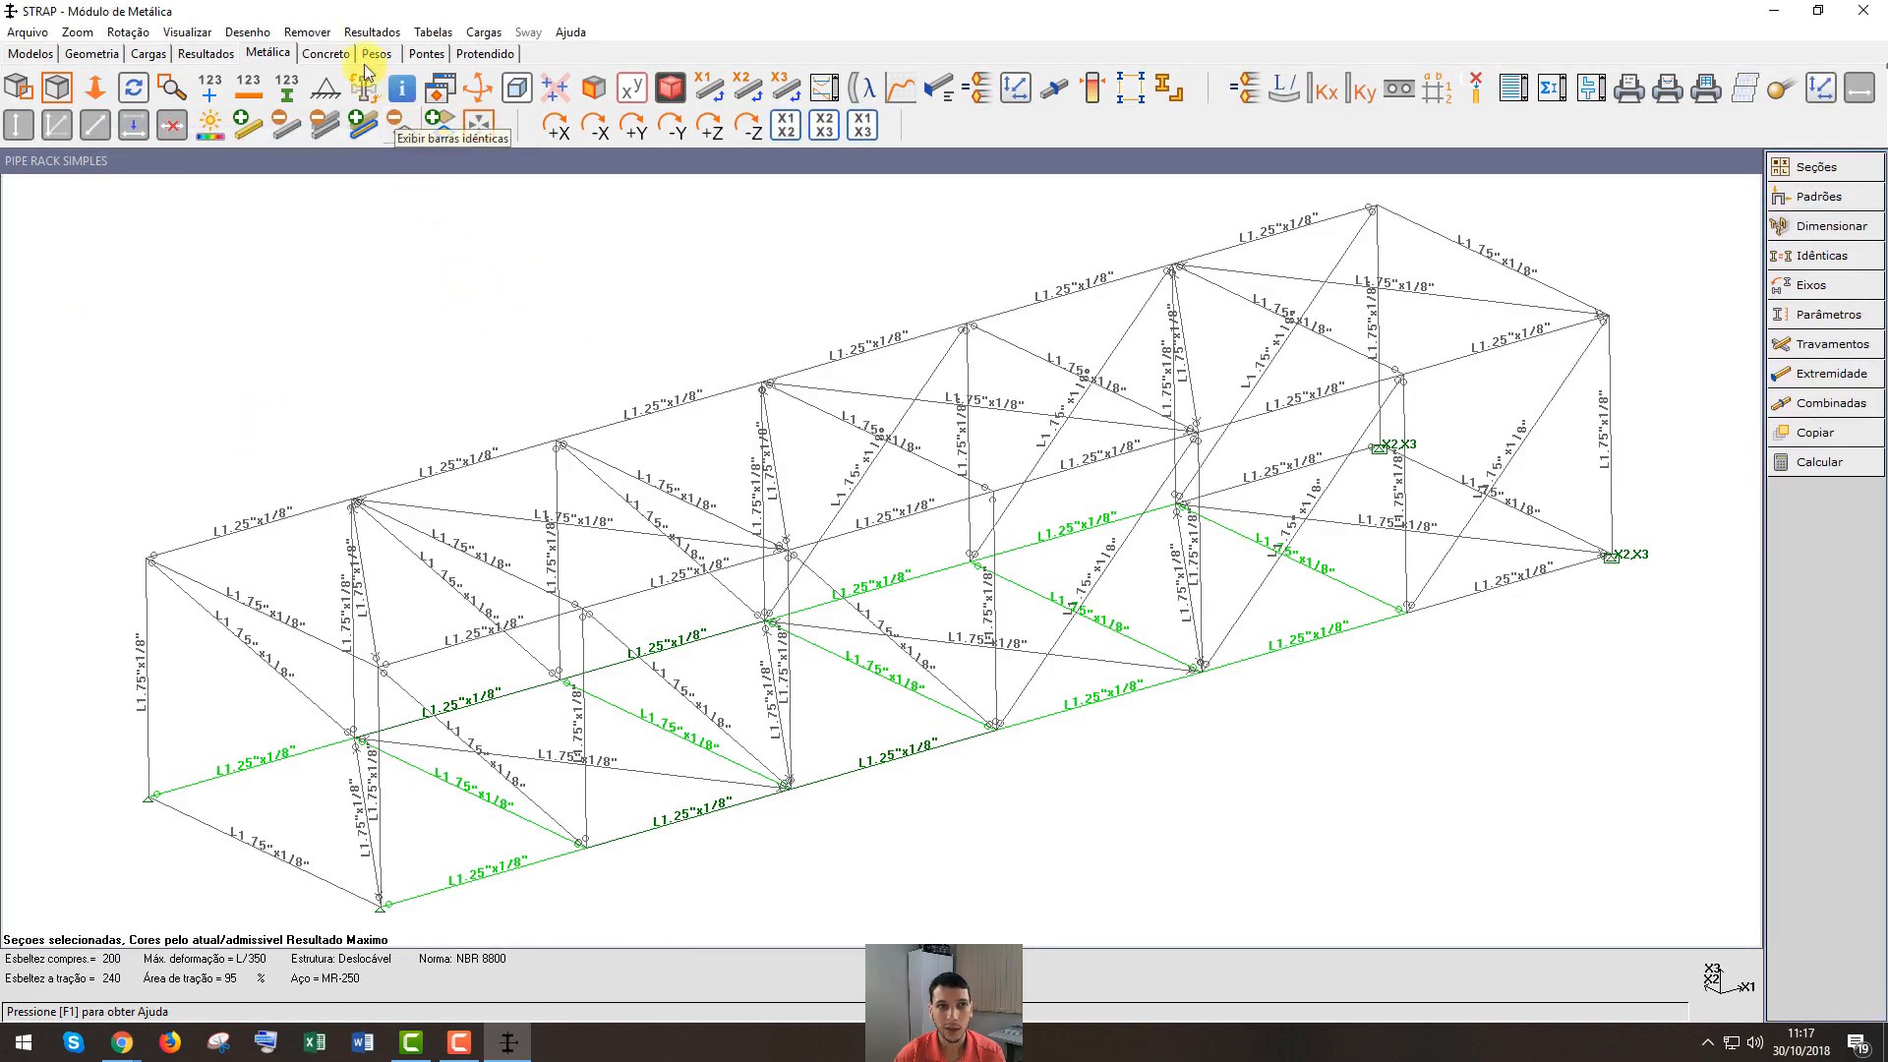
left_click(372, 33)
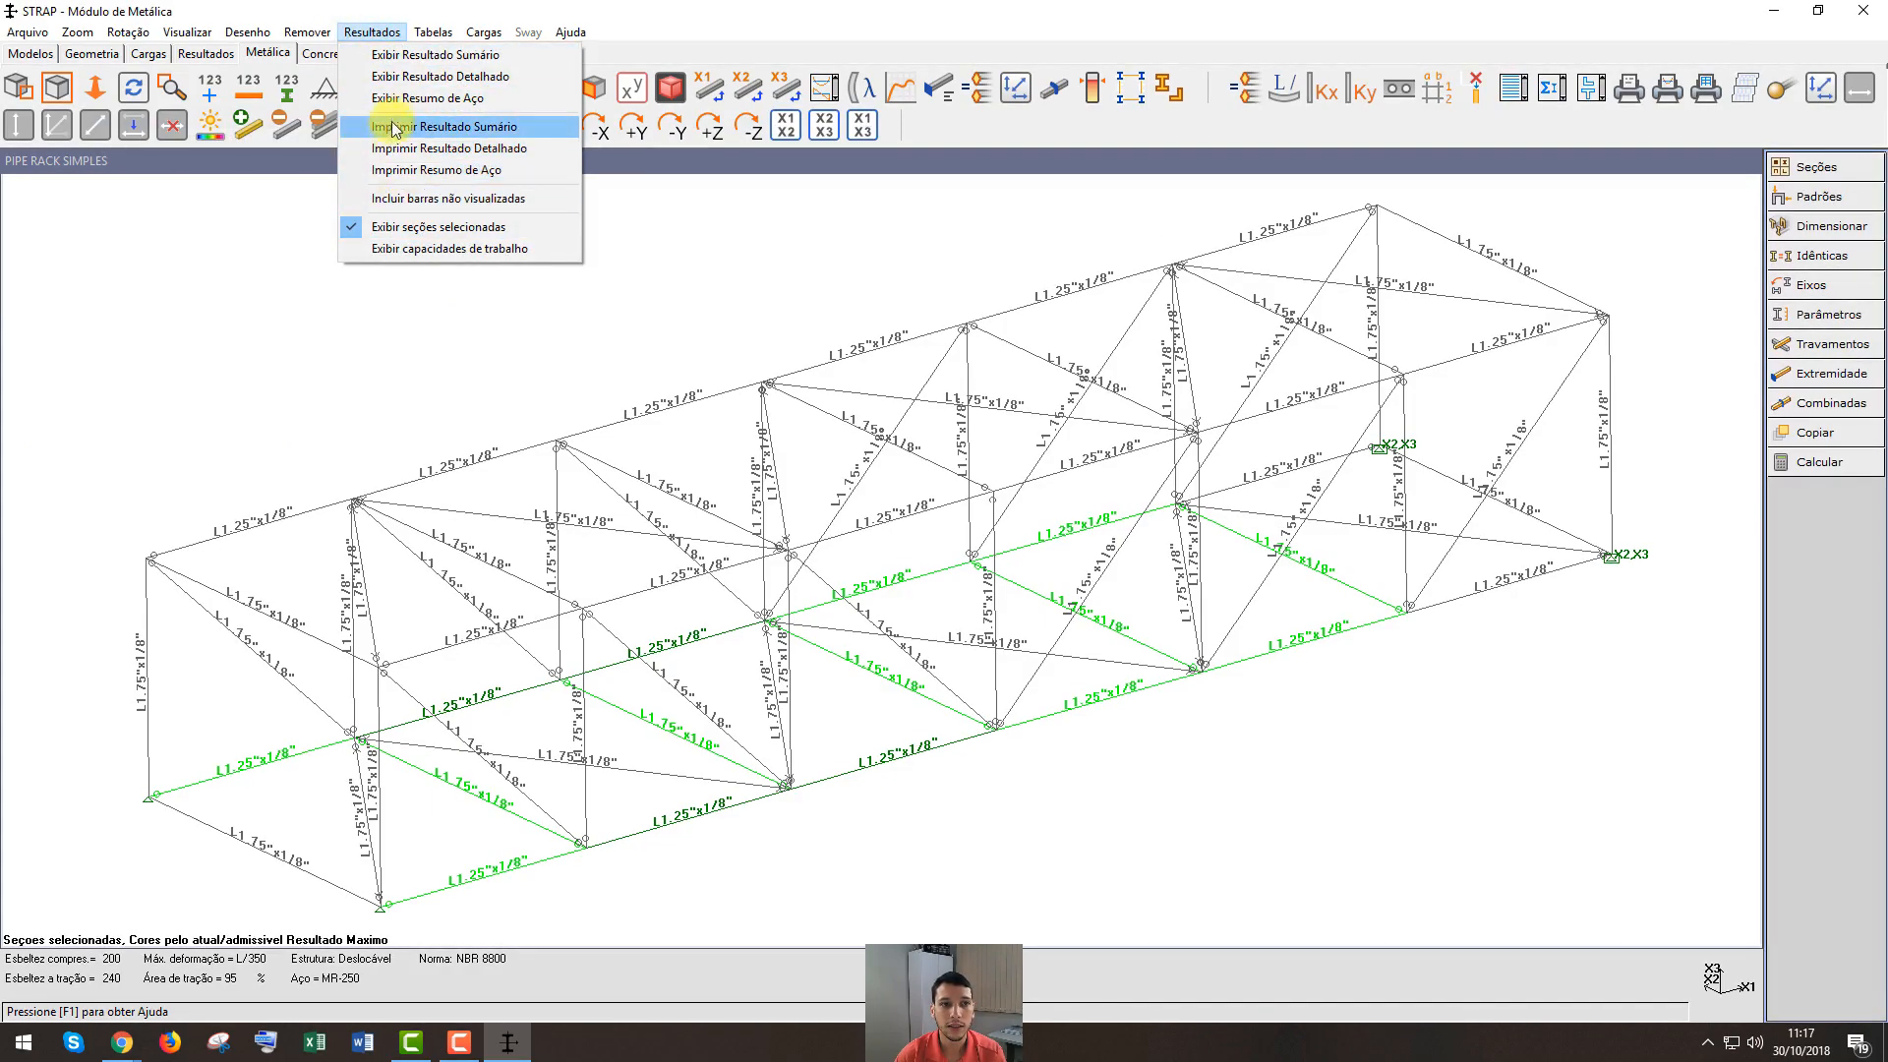
left_click(434, 100)
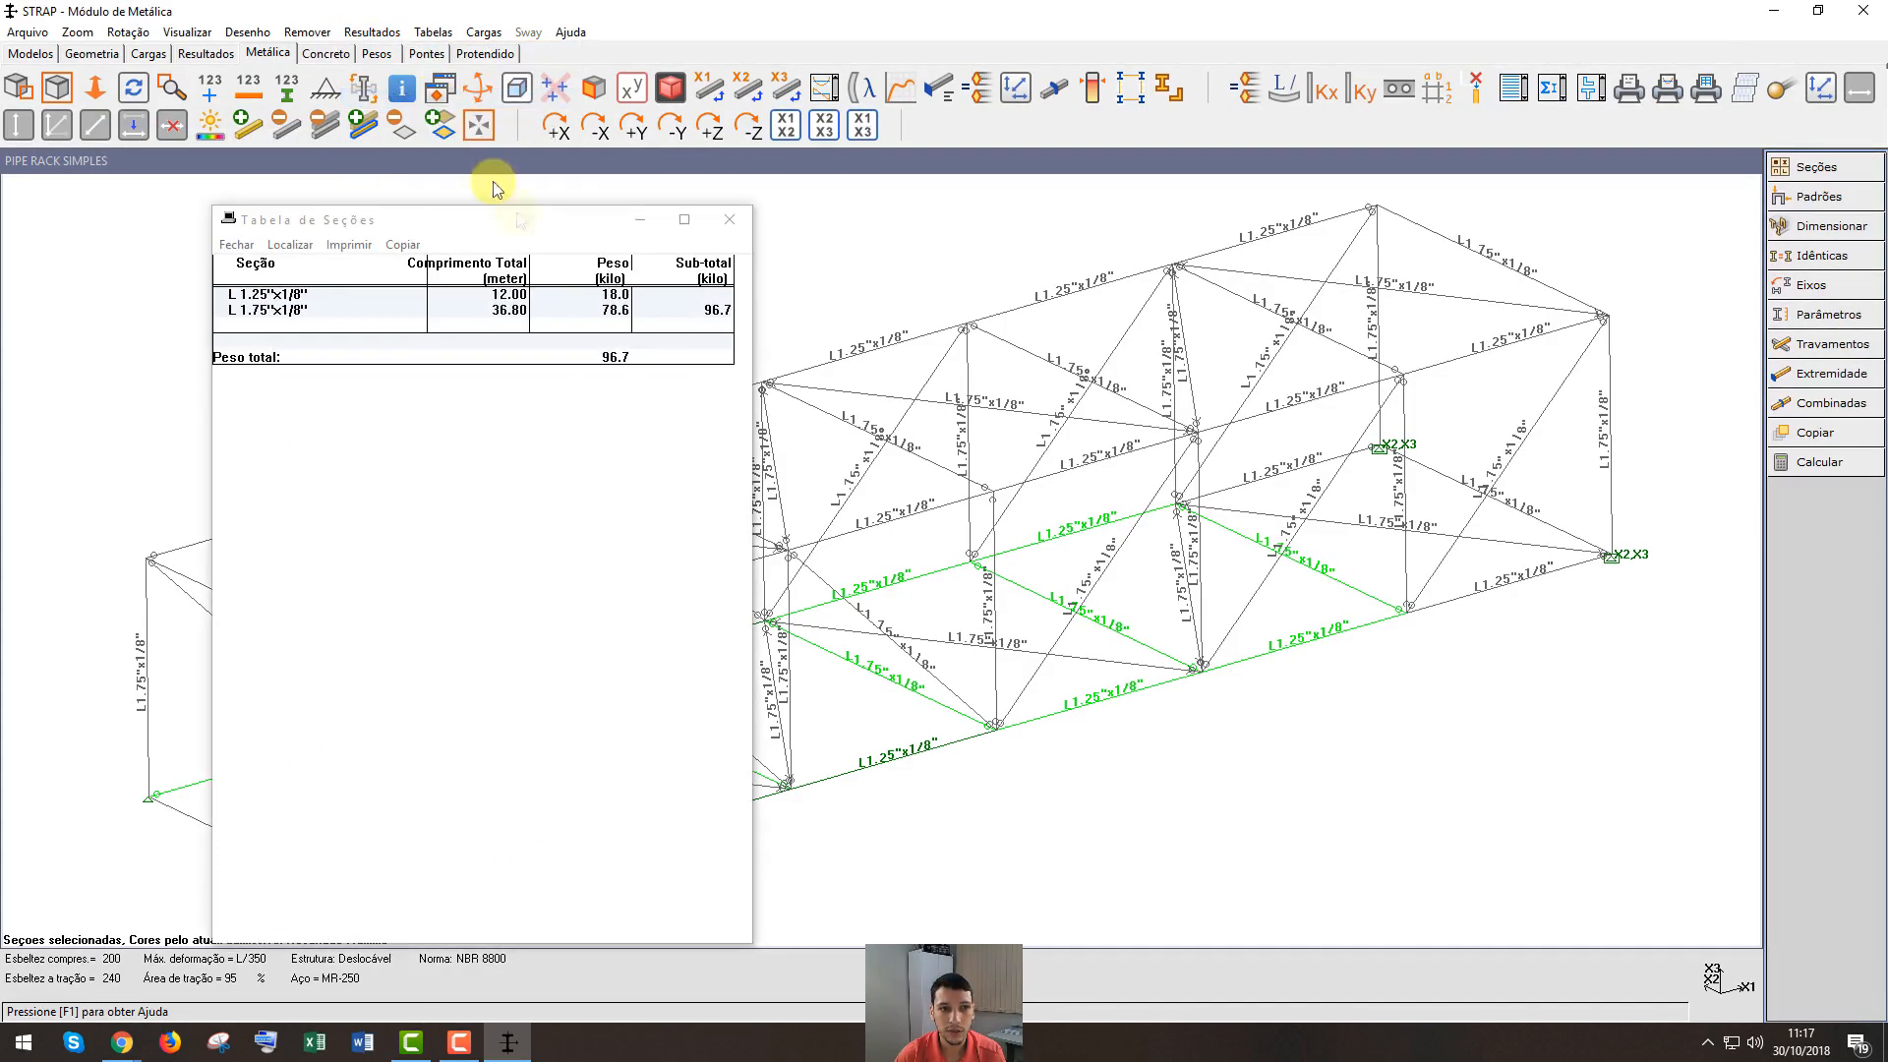
left_click_drag(539, 232, 506, 66)
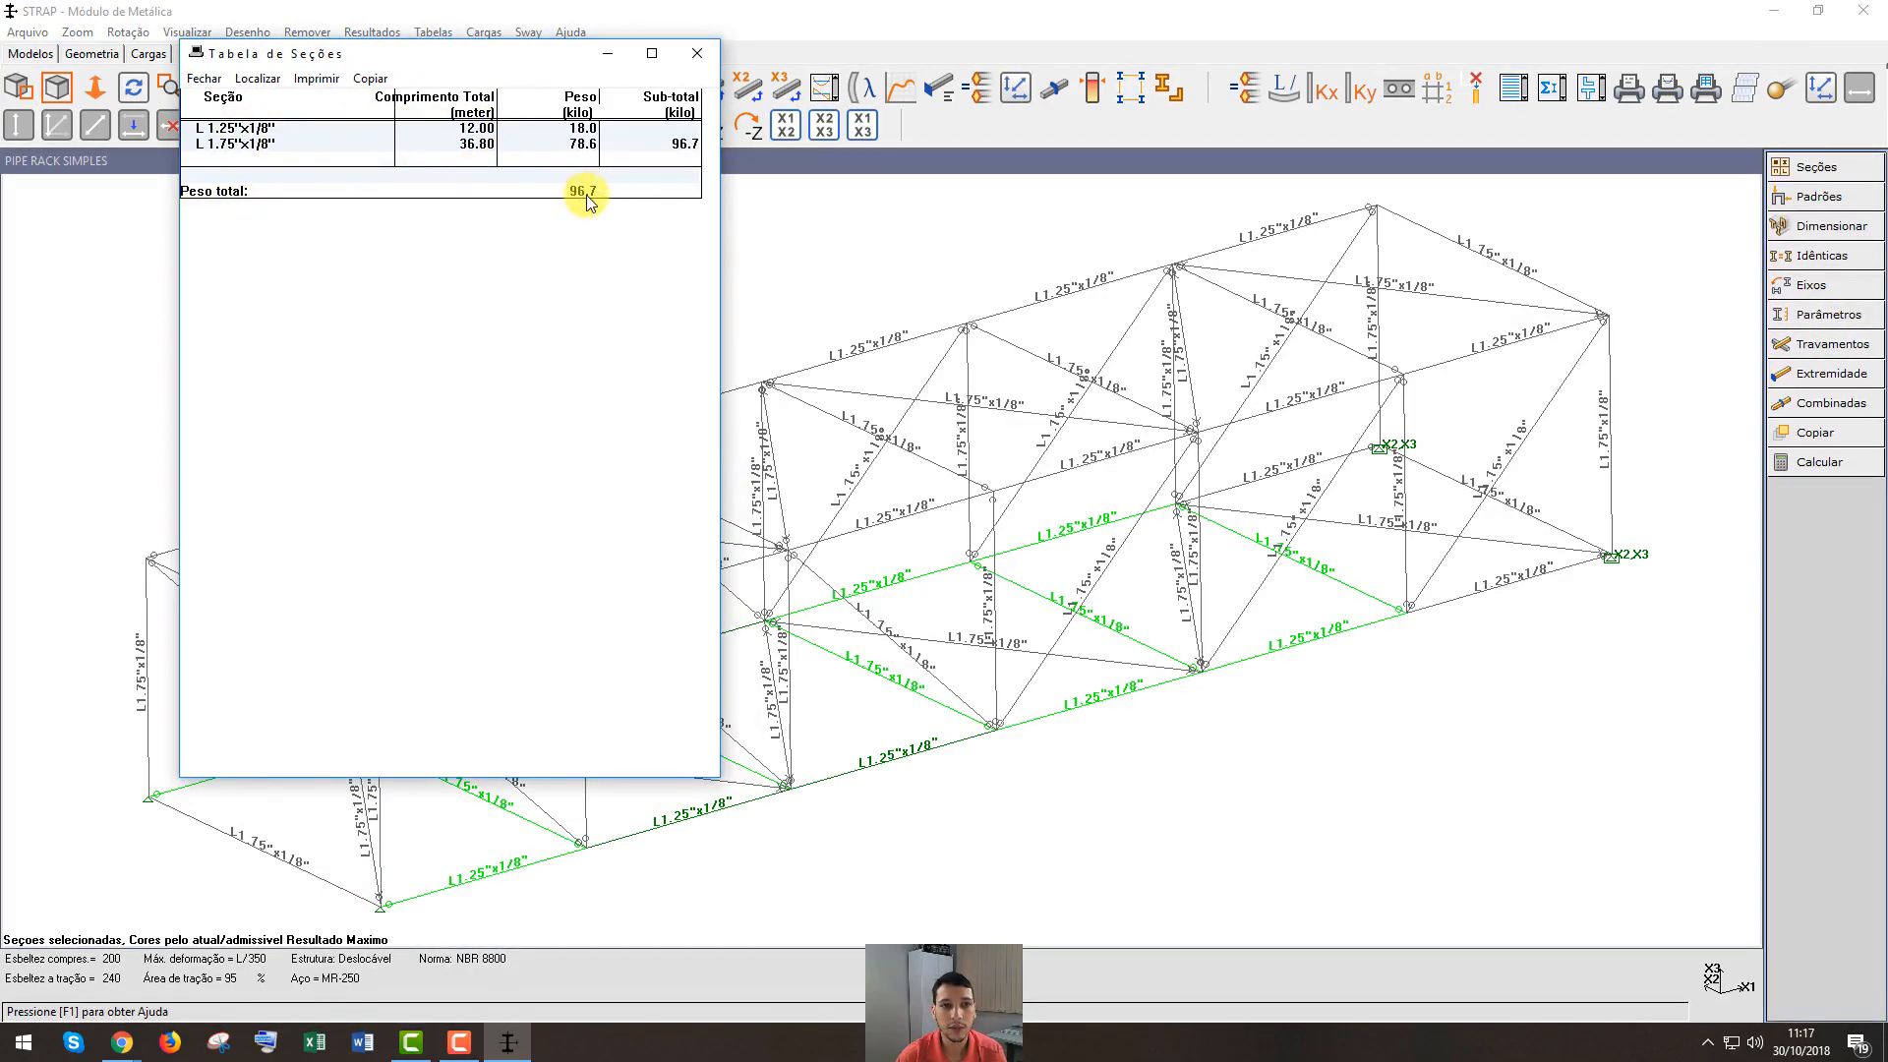
left_click(699, 55)
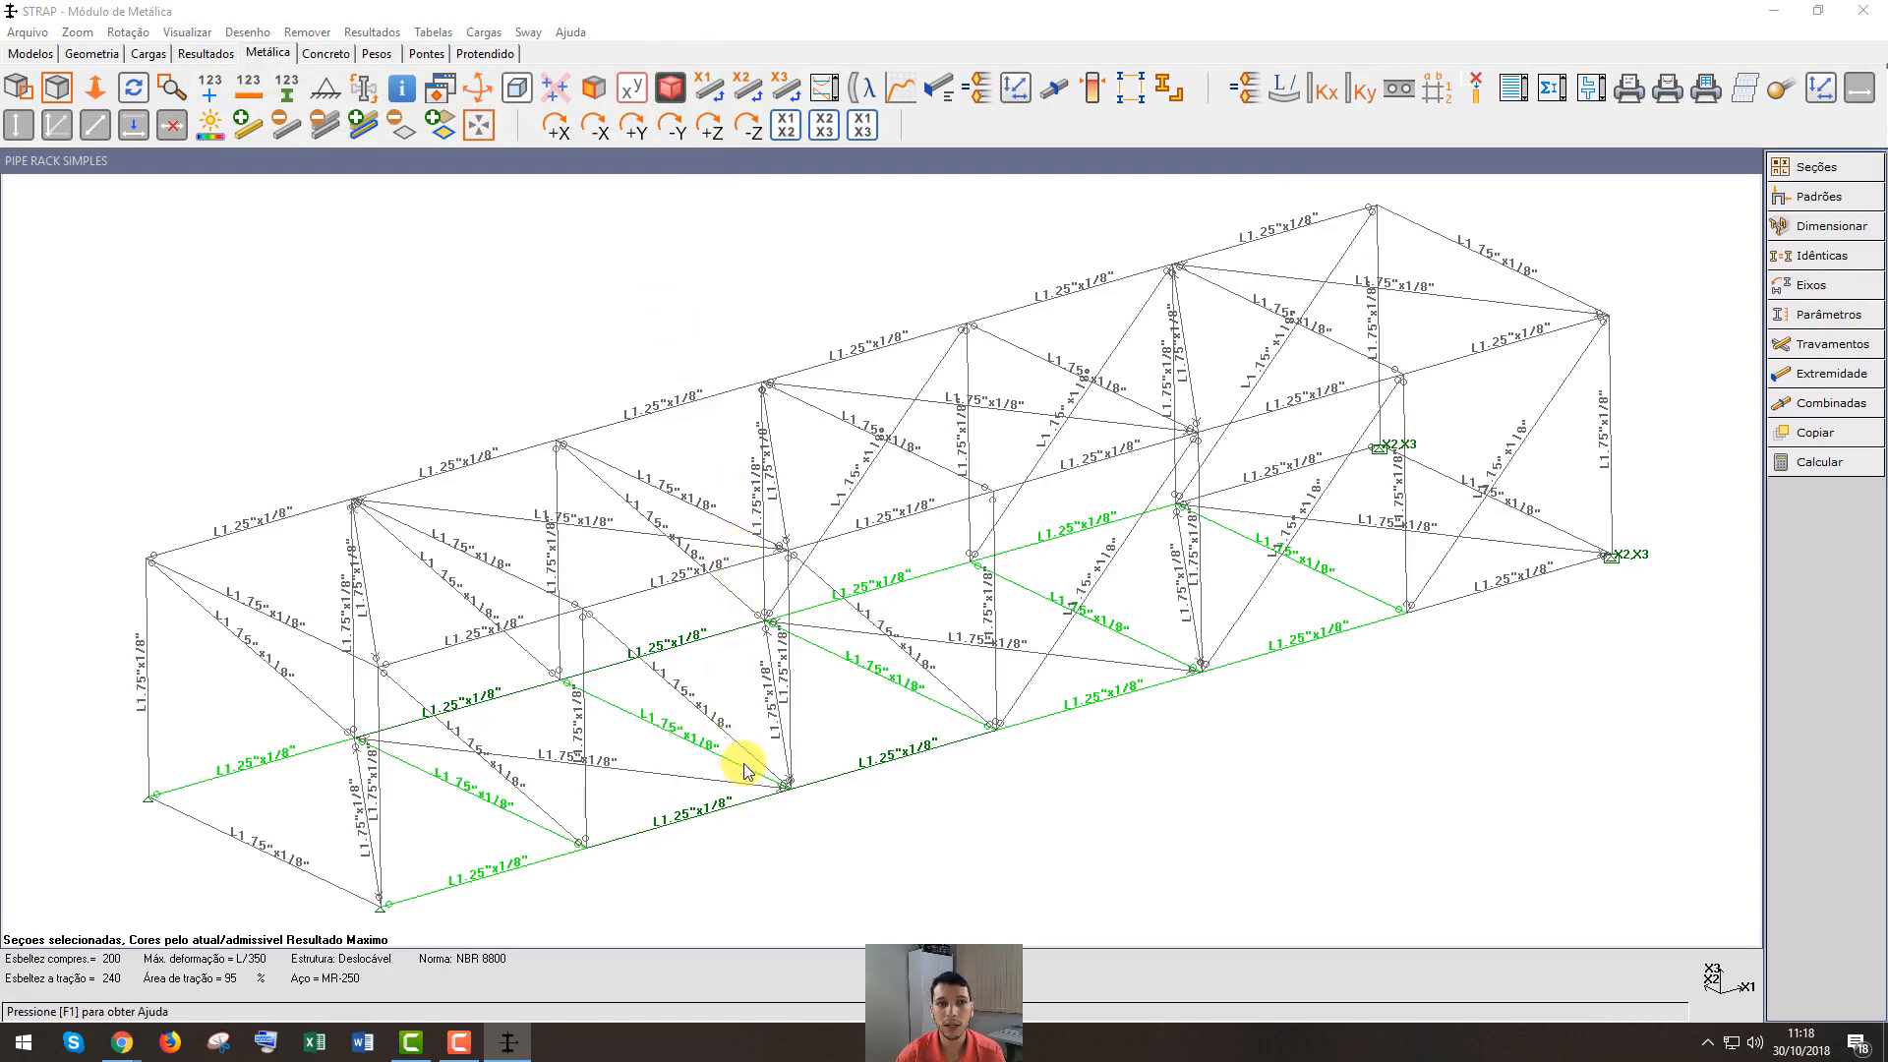
Switch to the analysis results module and examine the displacements of the pipe rack for combination 3
left_click(211, 54)
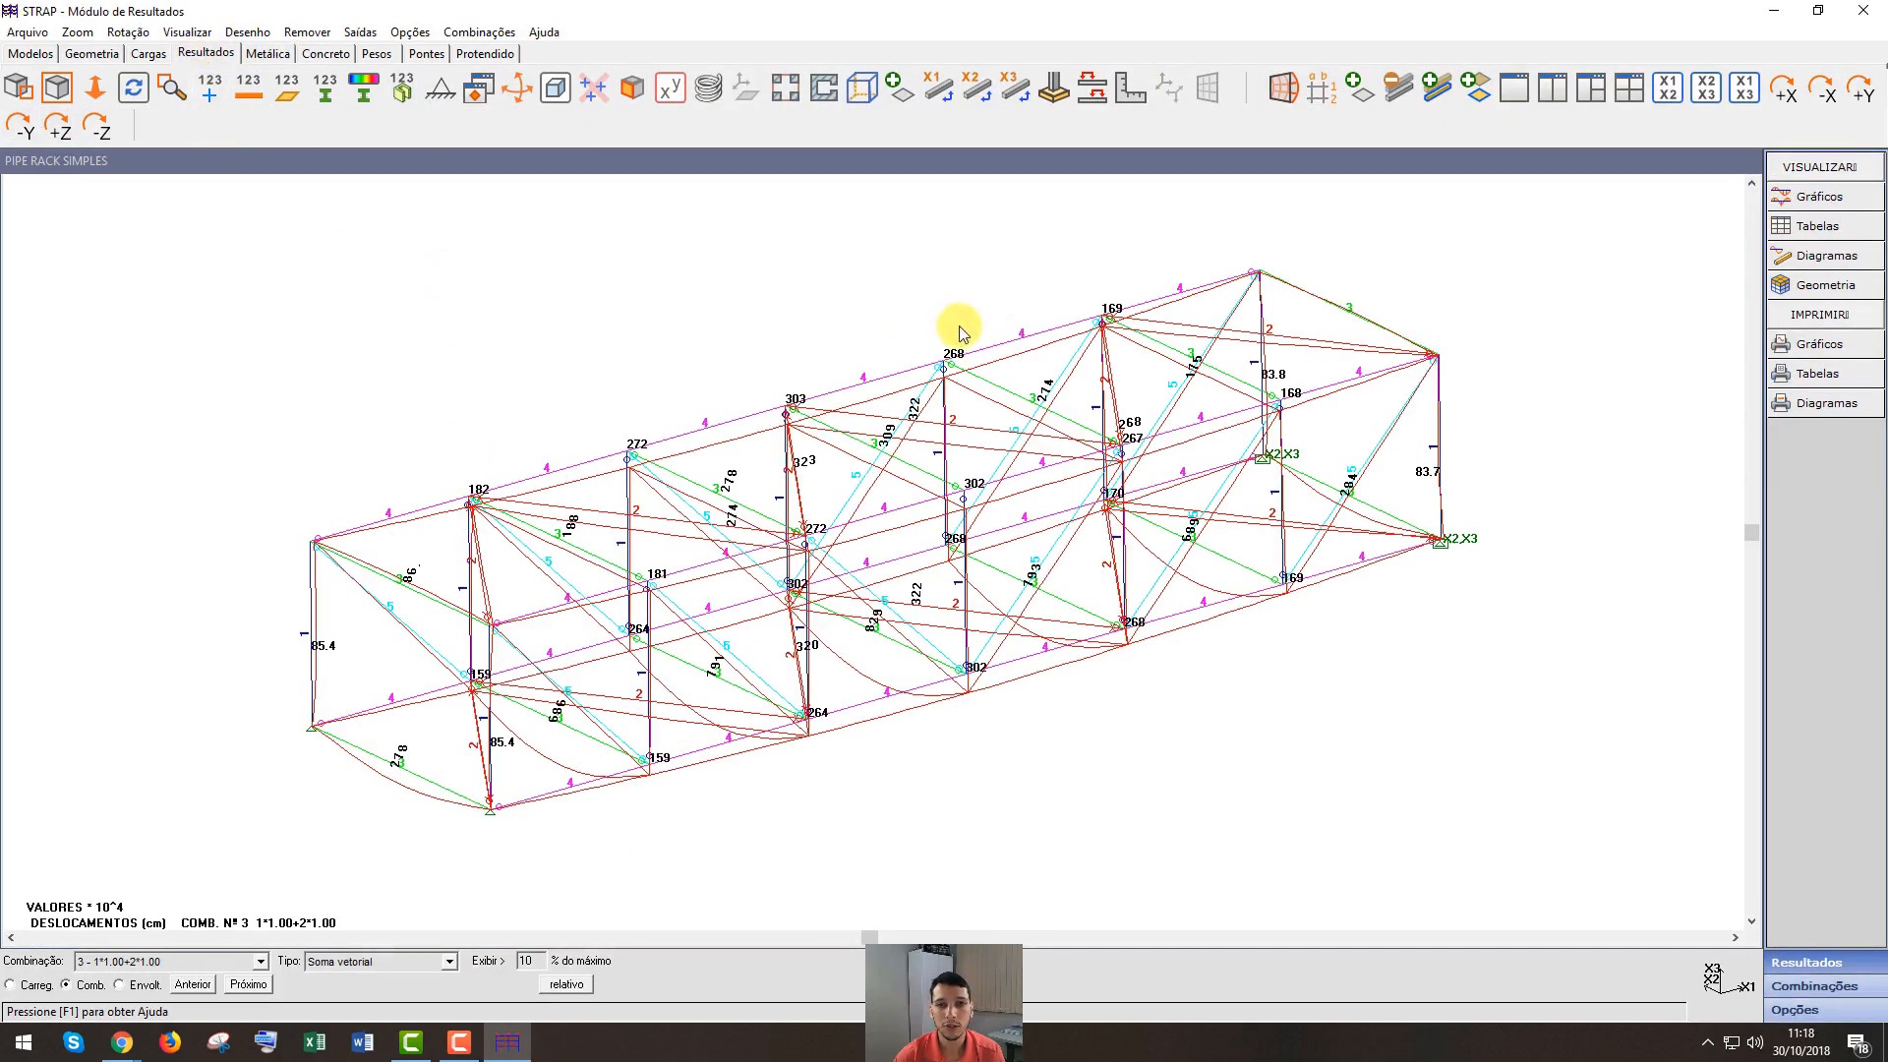
scroll(1007, 403, "down", 1)
scroll(941, 363, "up", 2)
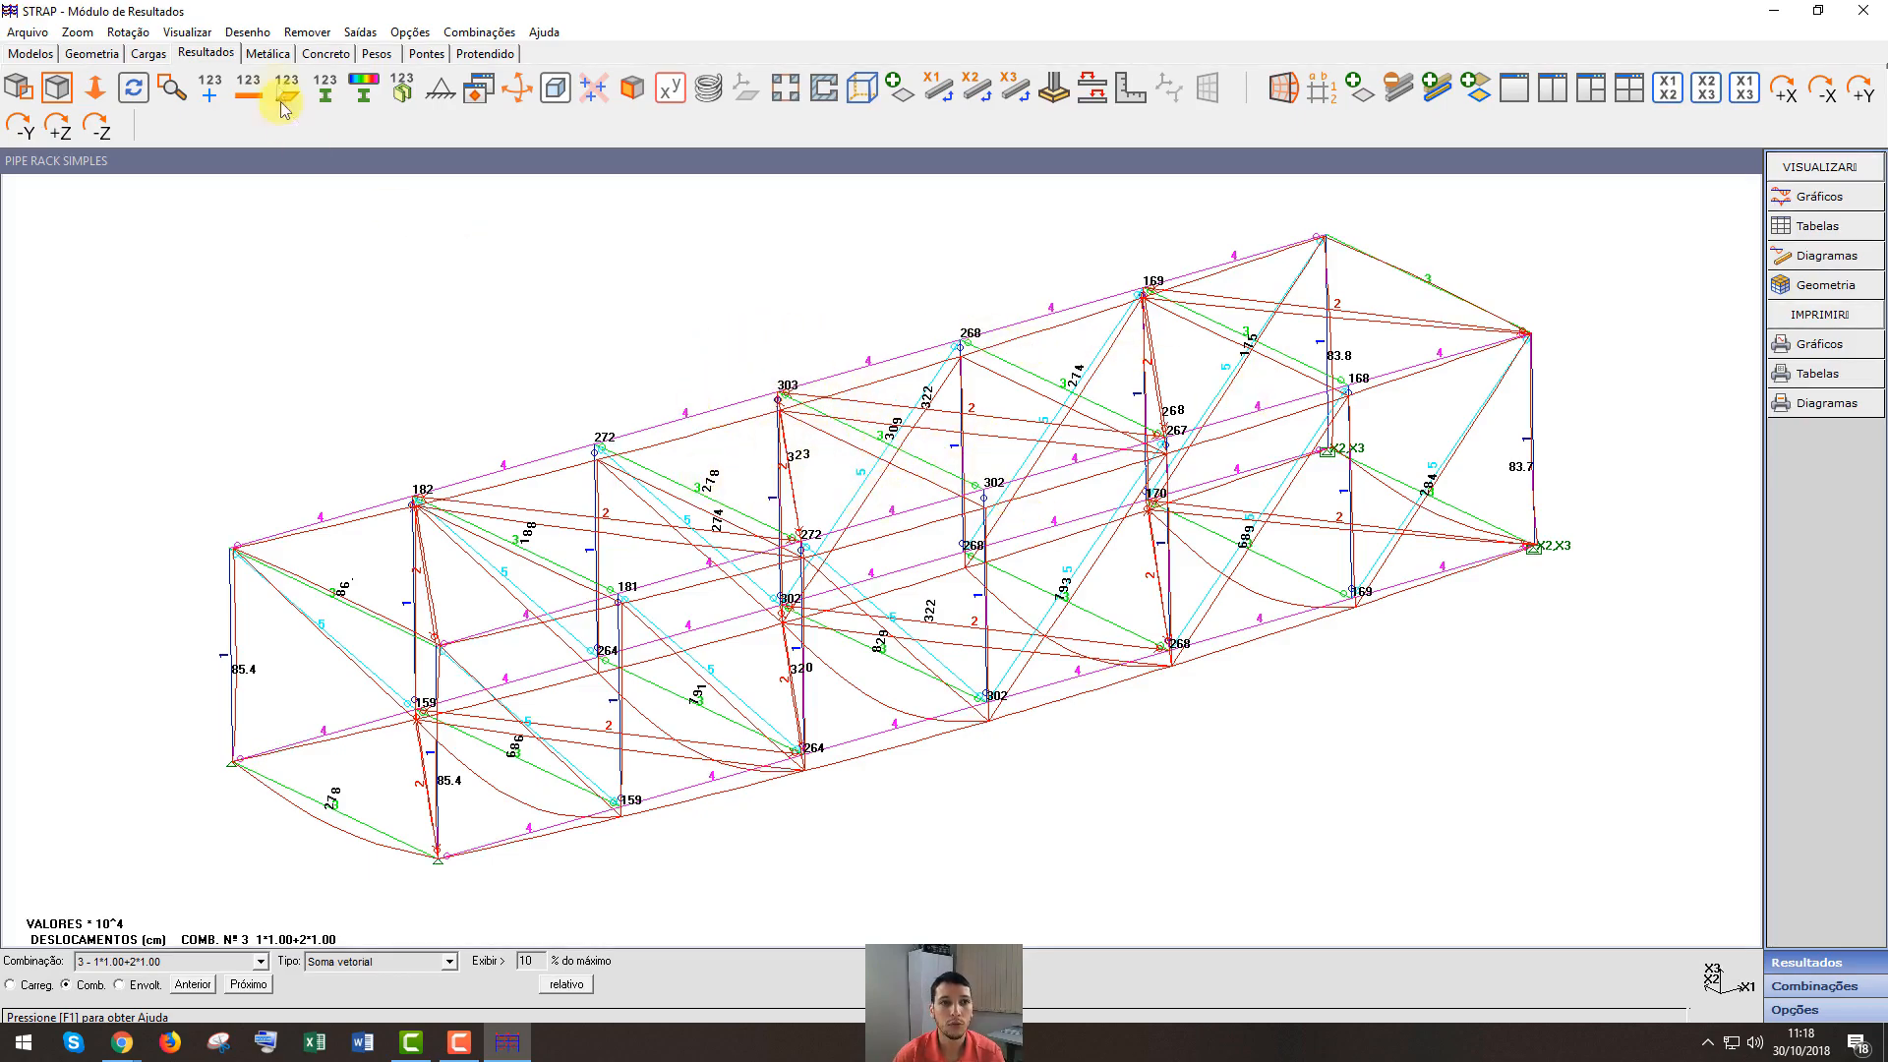
Return to the steel module and close it while updating the model geometry with the selected angle sections
left_click(284, 56)
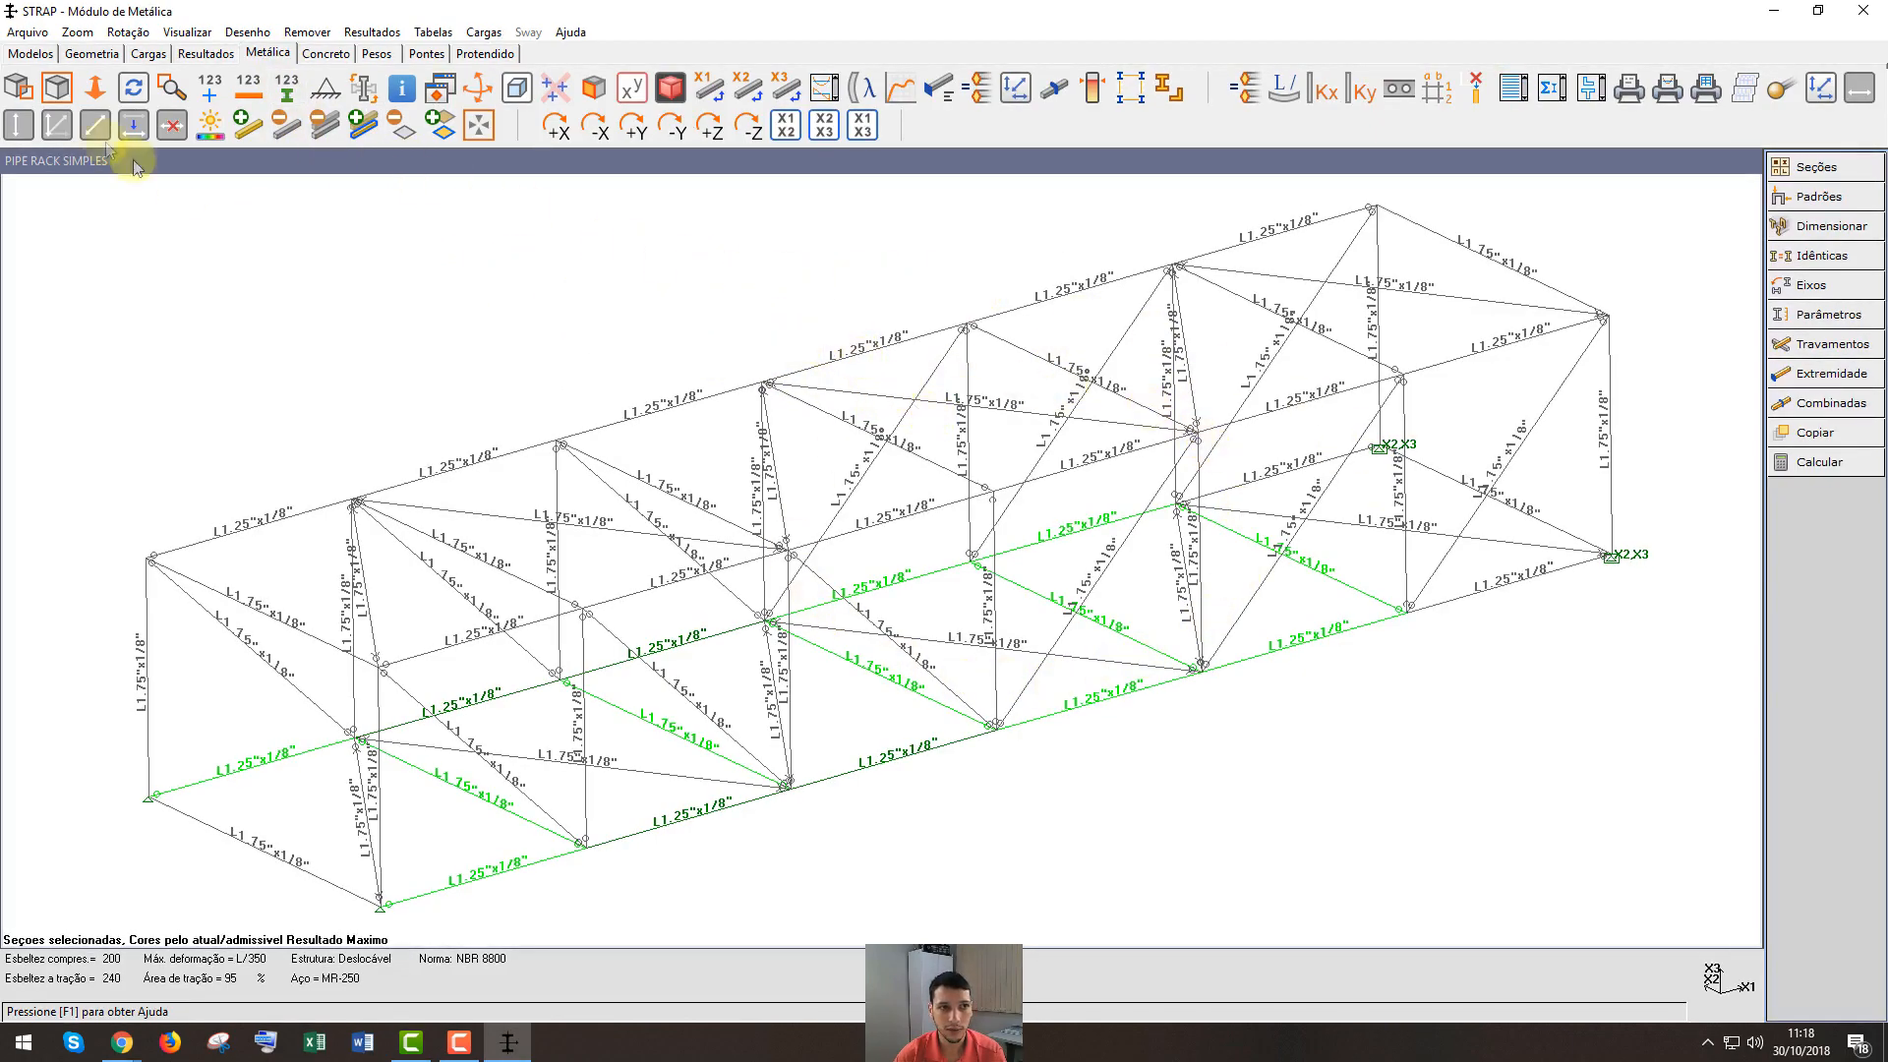
left_click(28, 33)
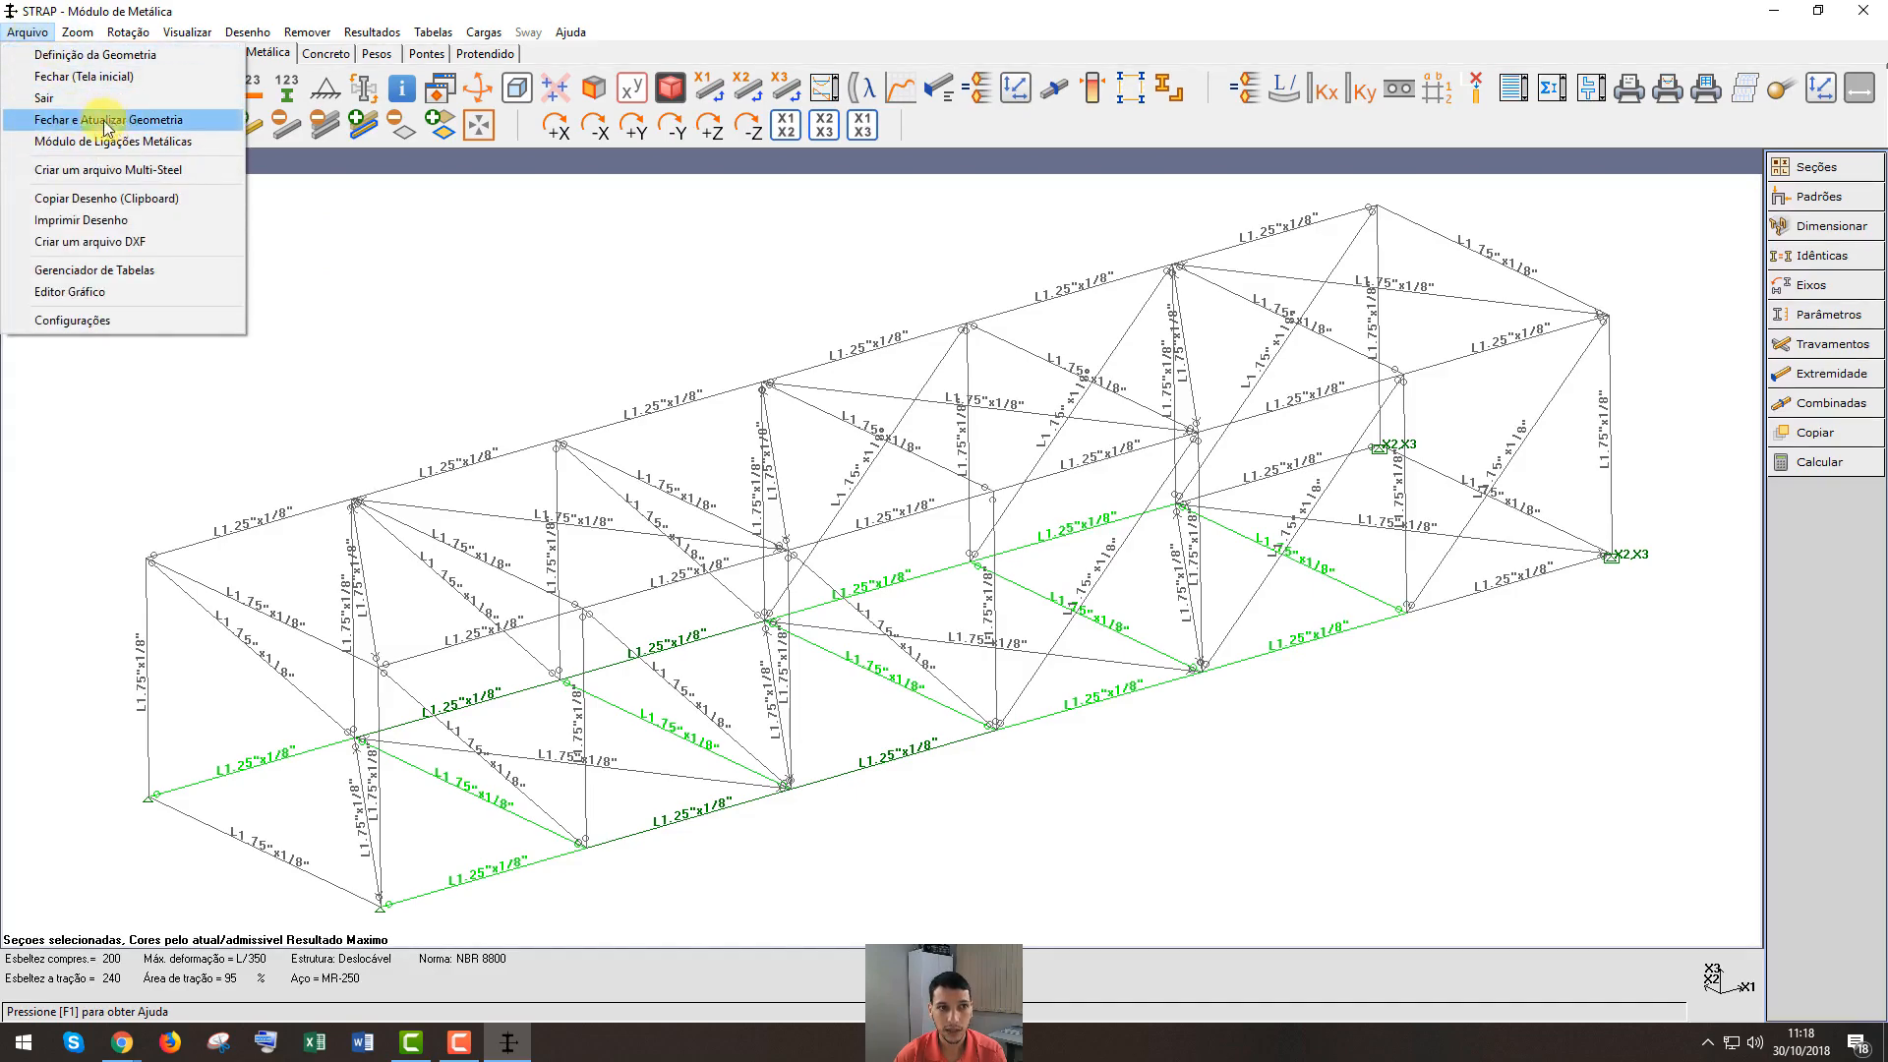
left_click(146, 120)
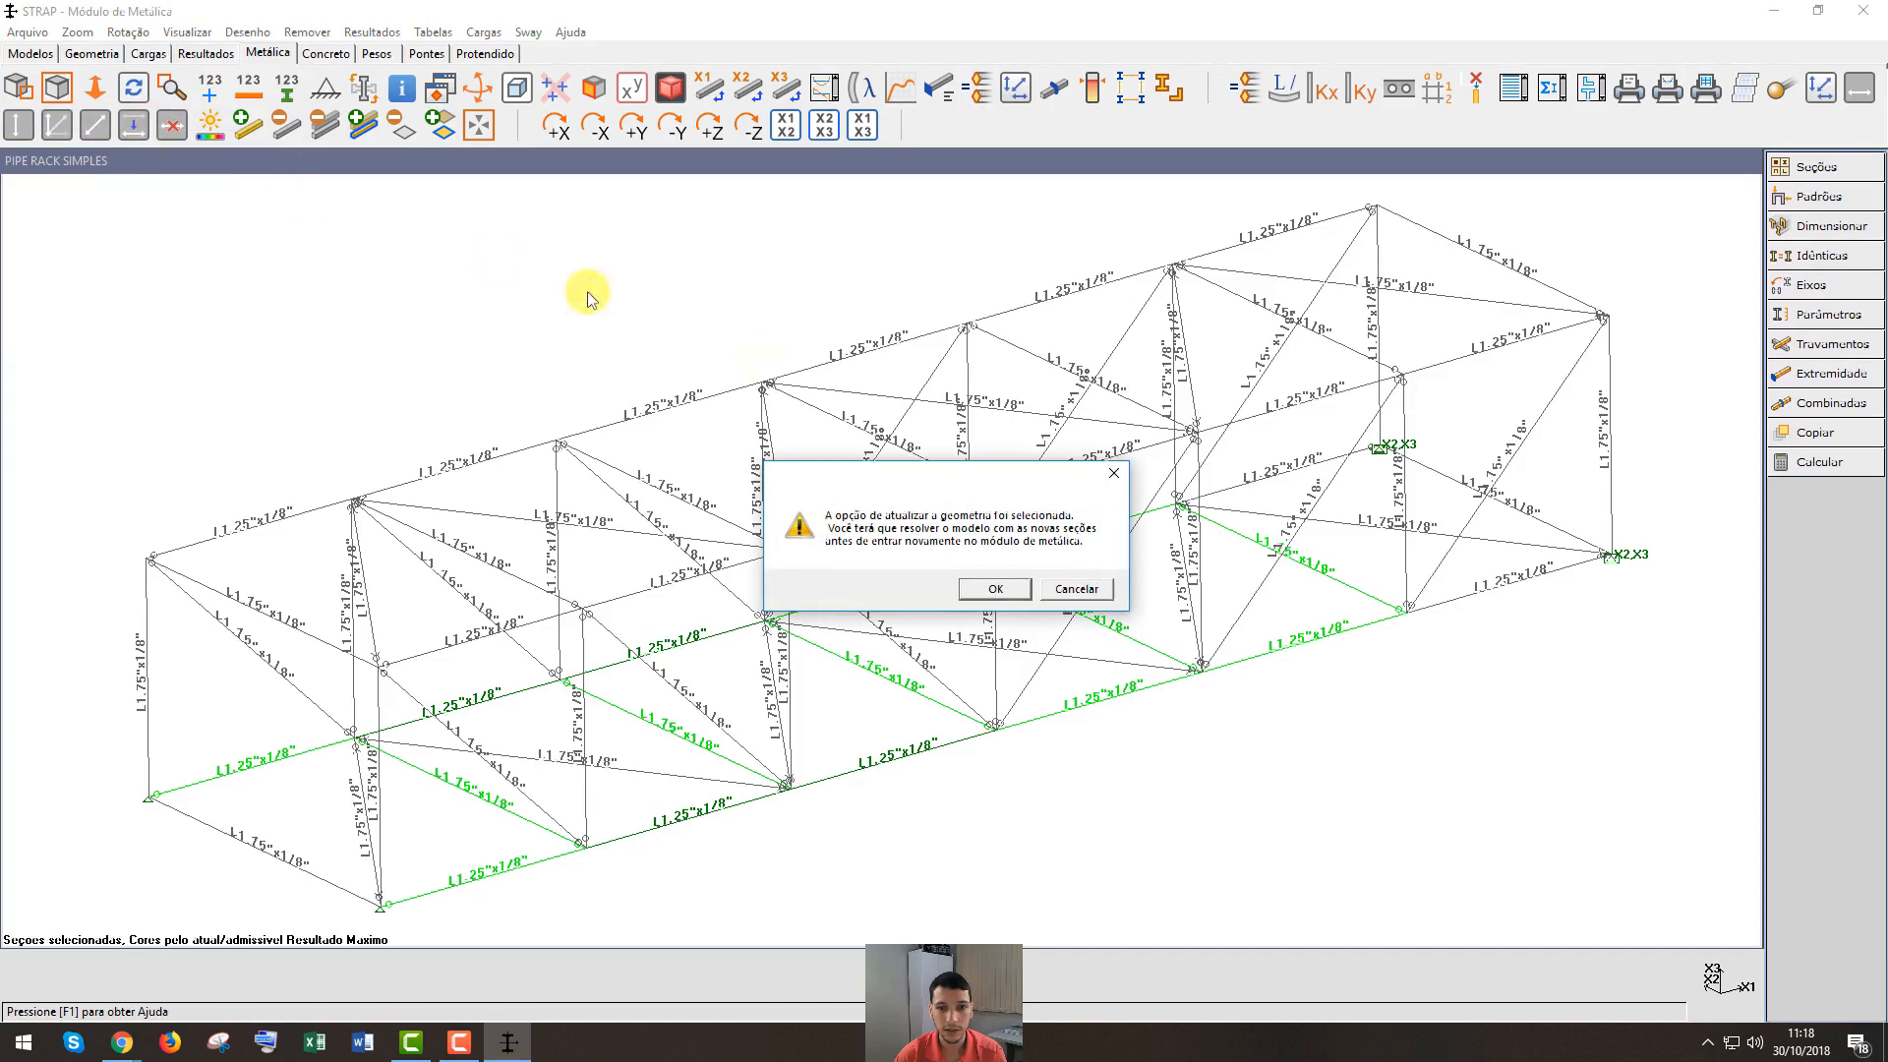
left_click(979, 590)
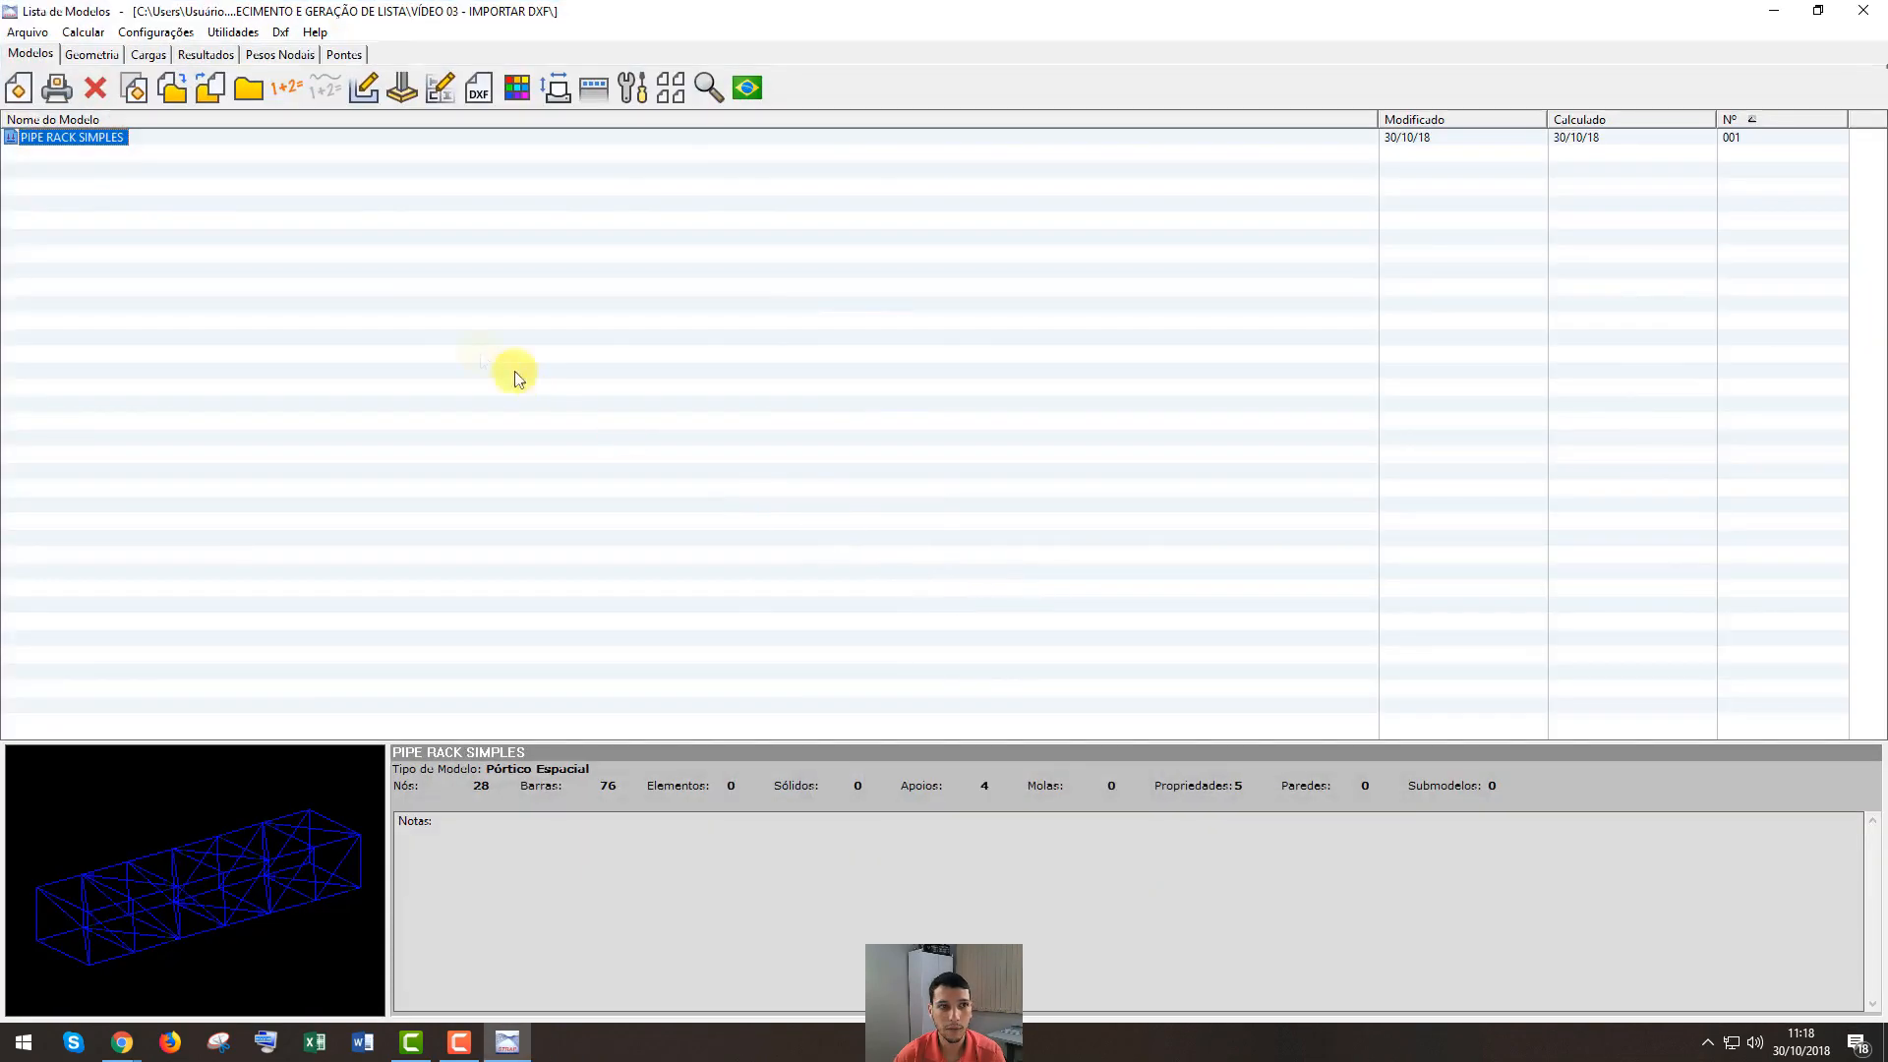
Solve the pipe rack again from the loads module, using the normal method without saving the stiffness matrix
left_click(147, 56)
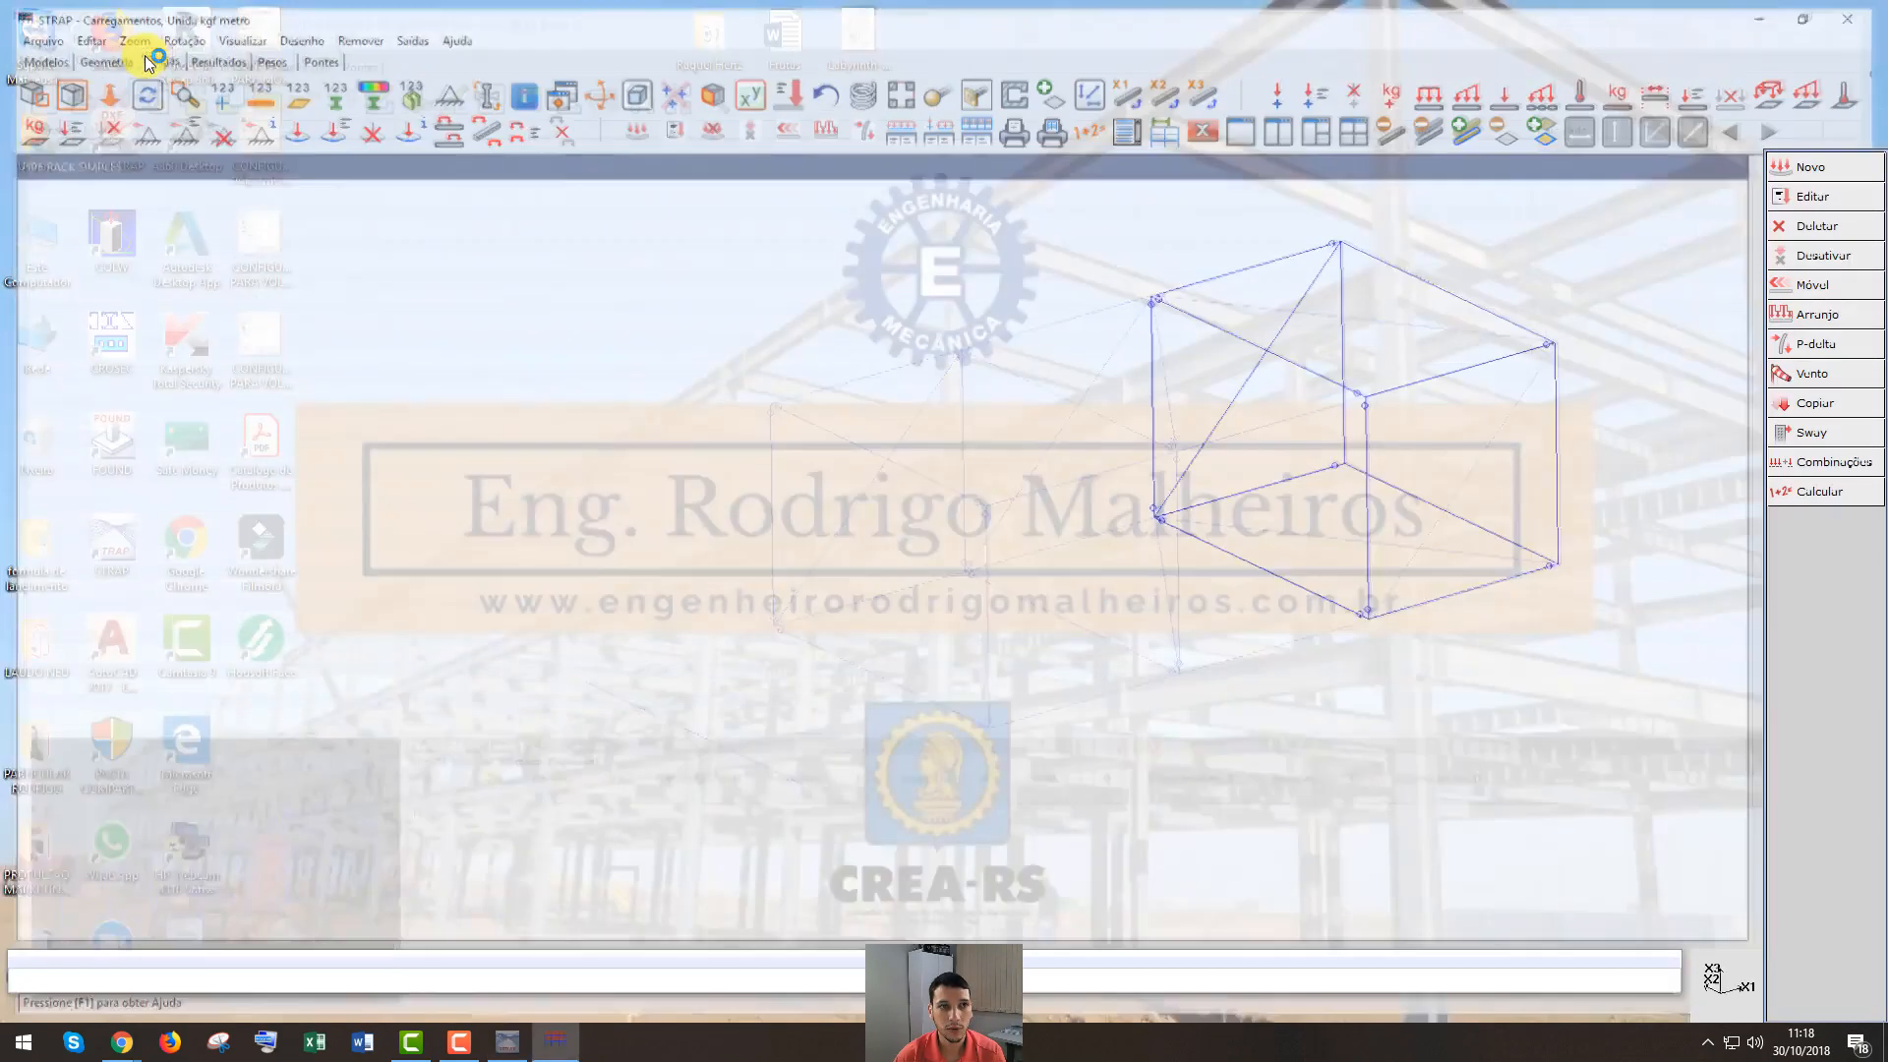
left_click(1833, 493)
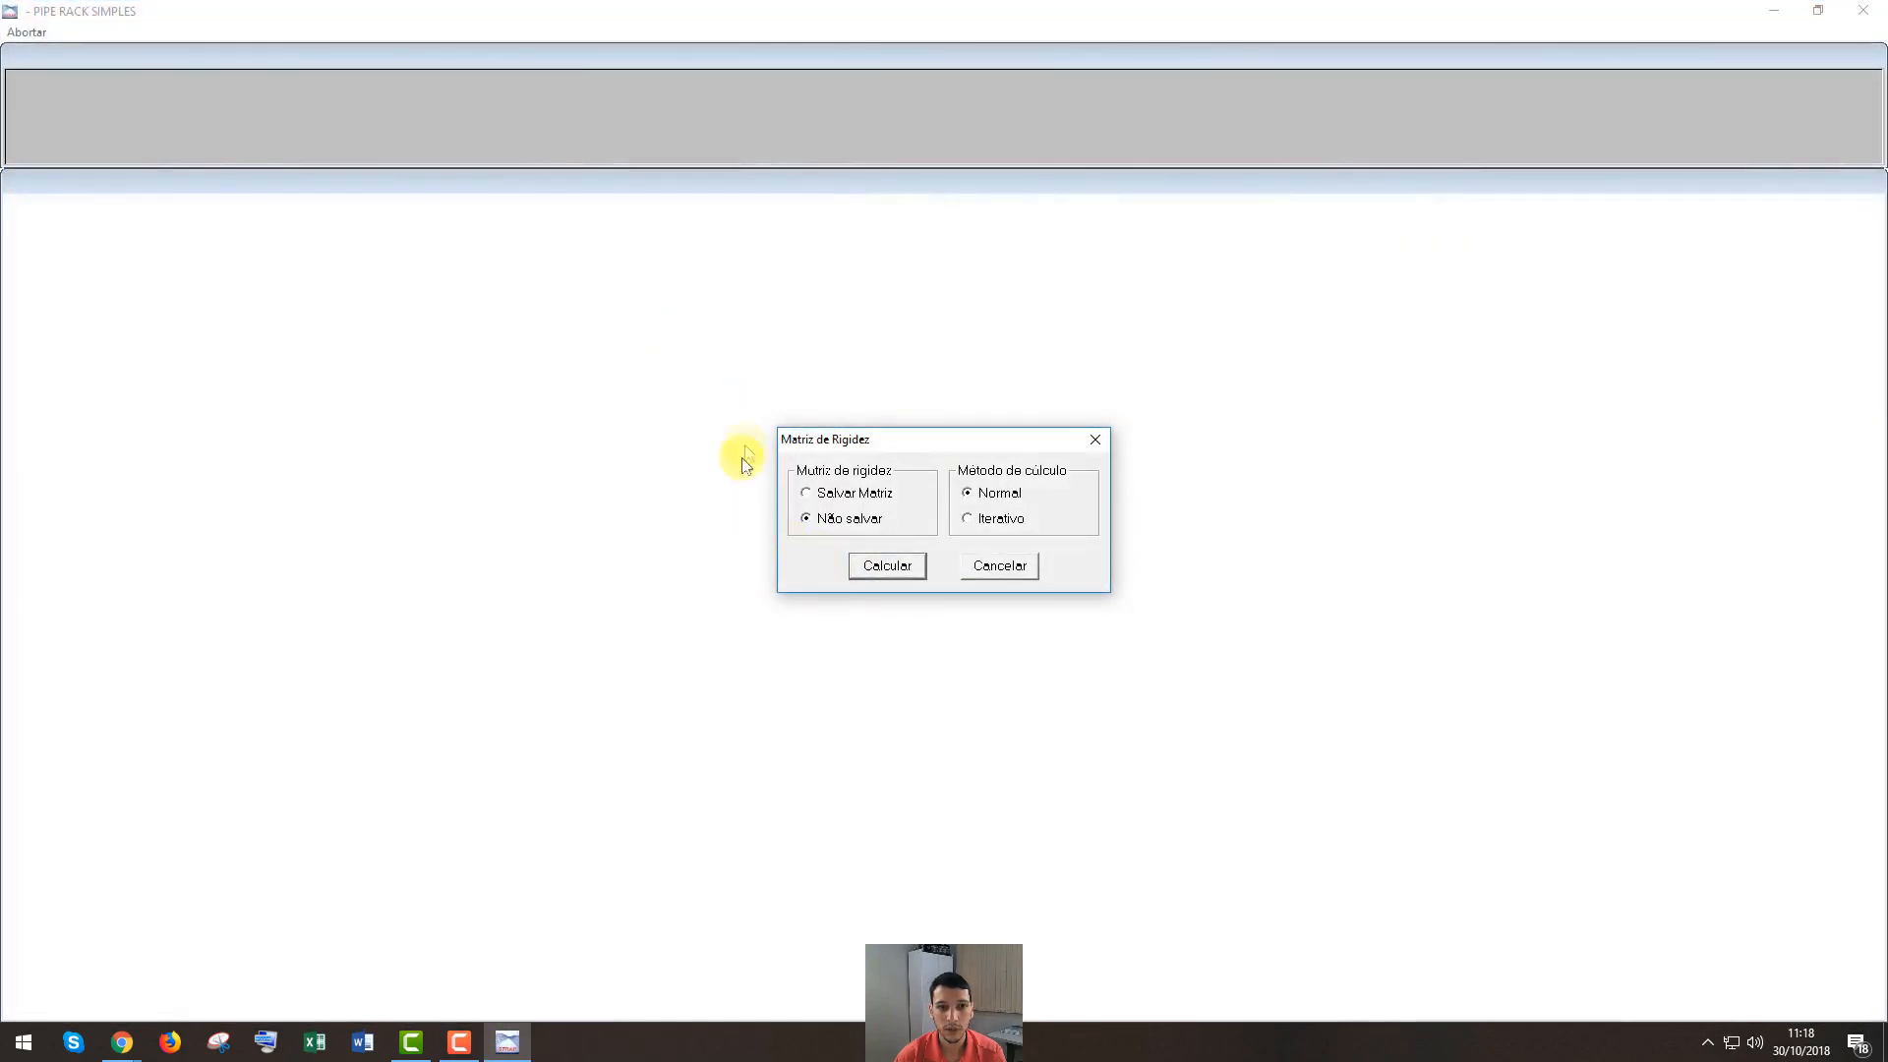
left_click(878, 566)
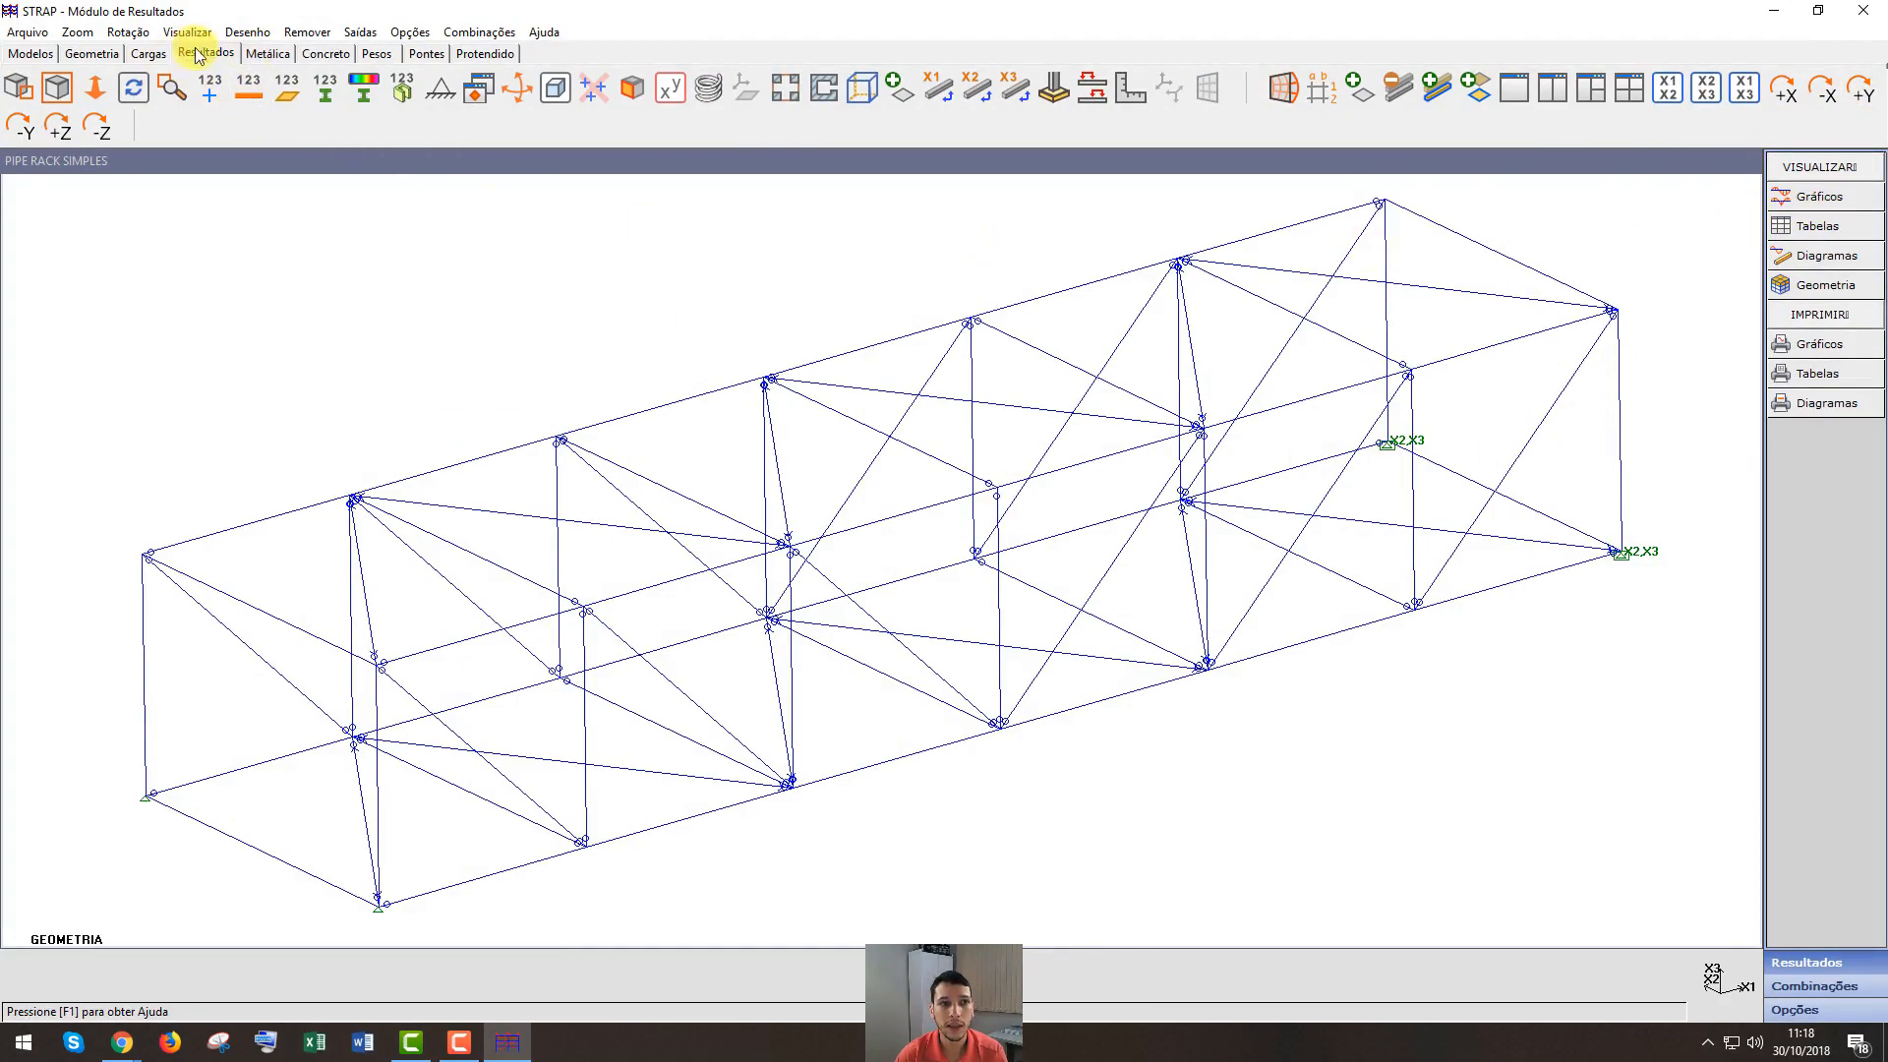
Display the displacements (Deslocamentos) of the recalculated pipe rack for combination 3 - 1*1.00+2*1.00
left_click(1819, 195)
left_click(307, 186)
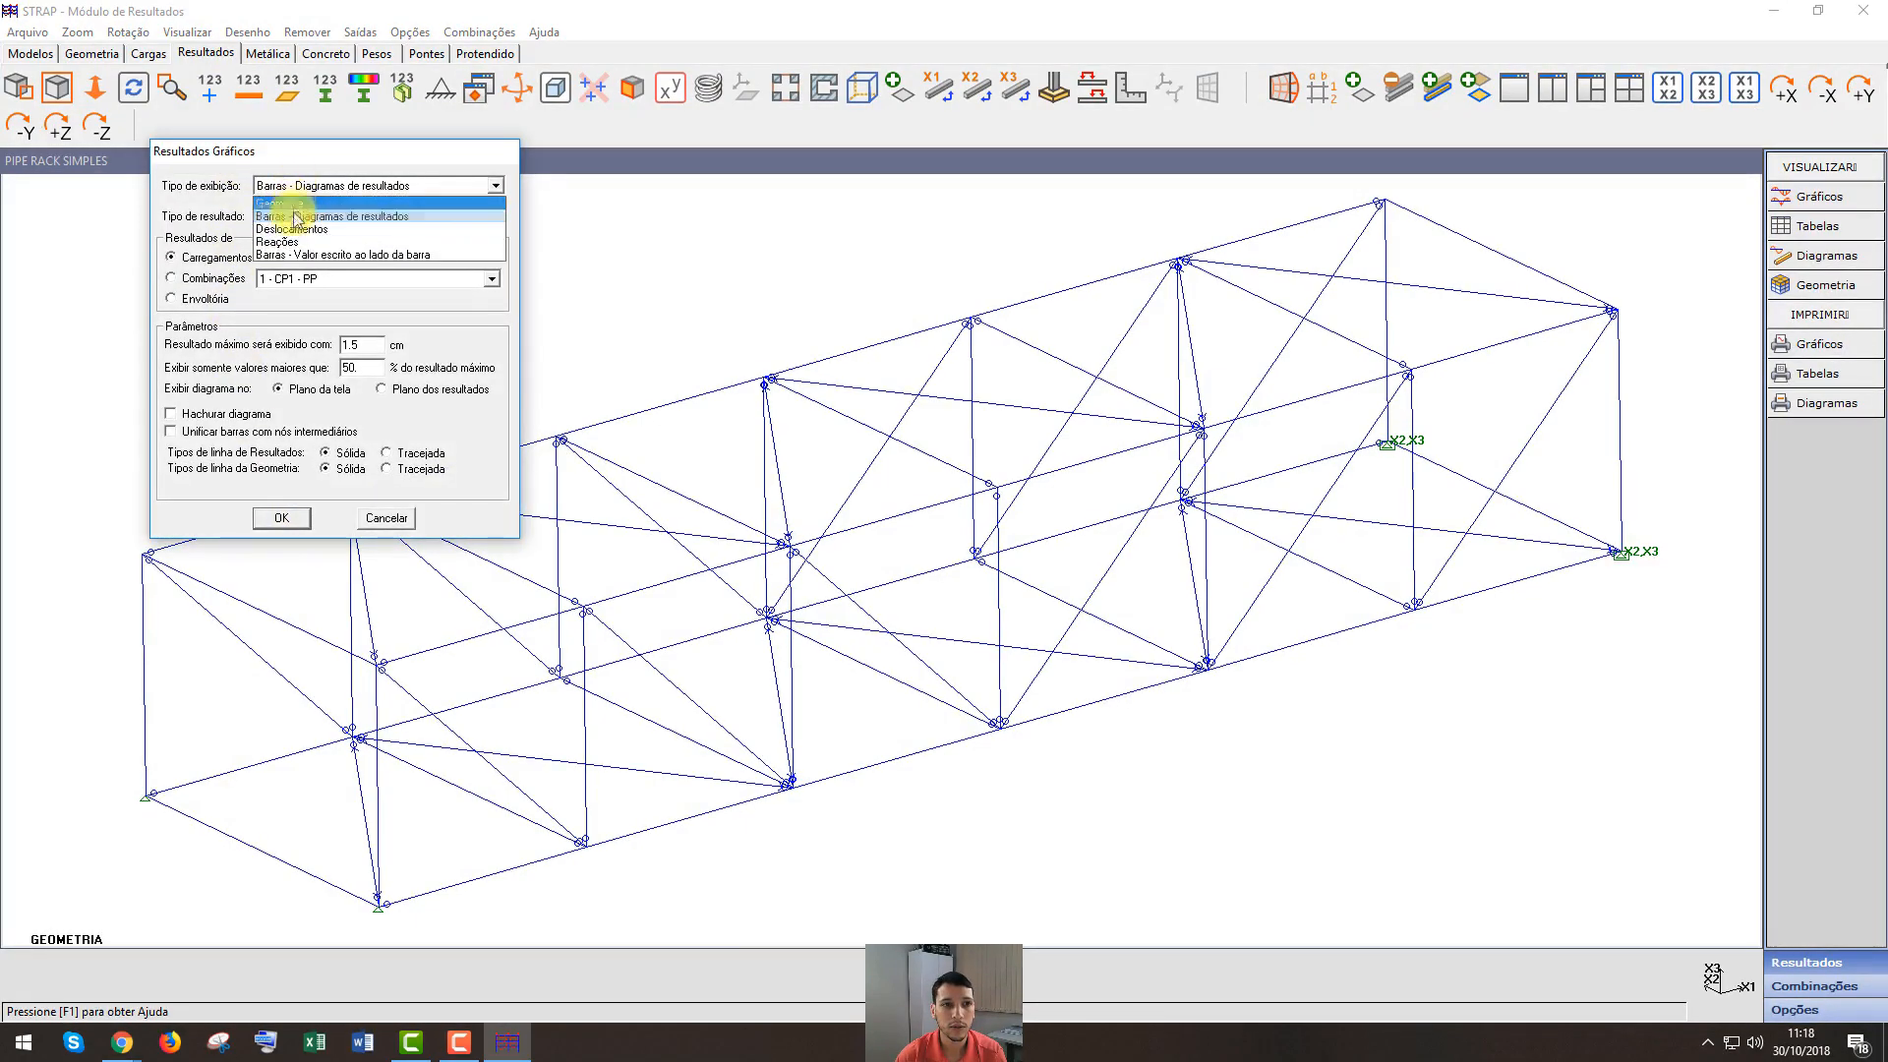
left_click(313, 243)
left_click(207, 279)
left_click(398, 279)
left_click(330, 322)
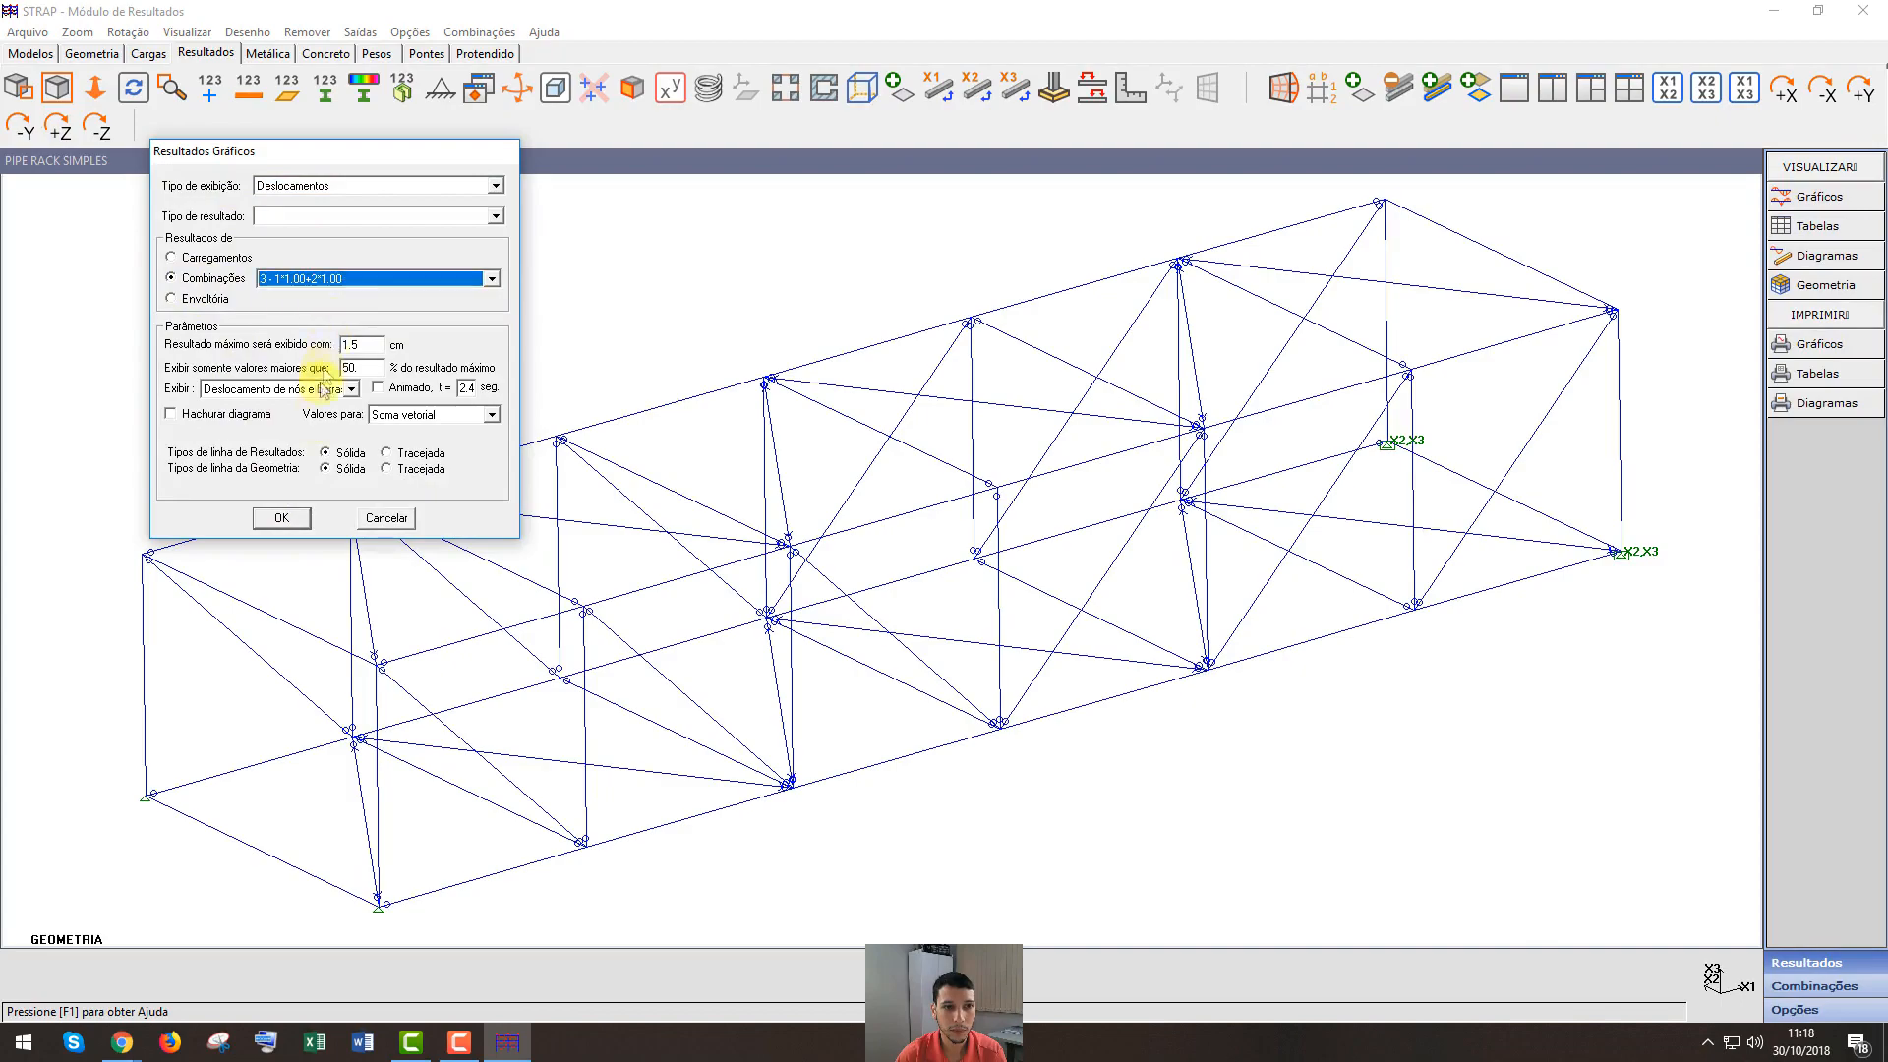
left_click(285, 516)
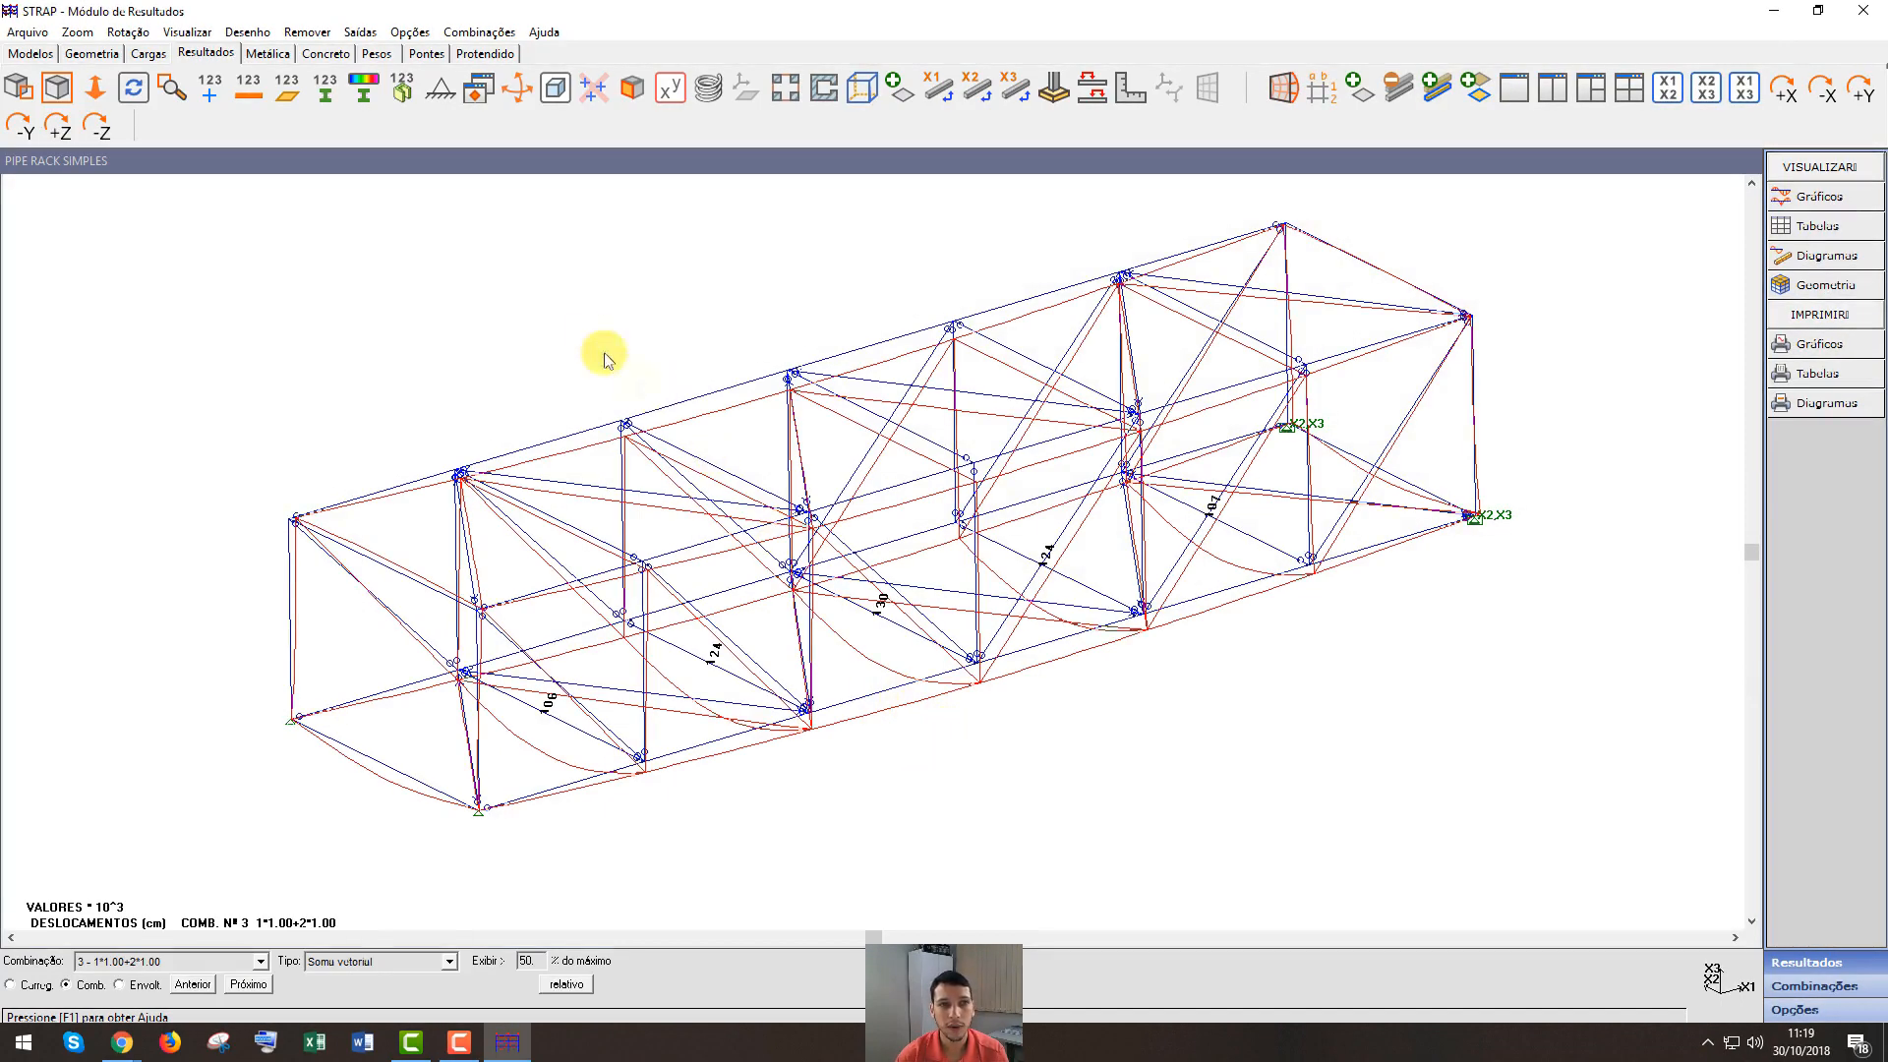
Recalculate the steel design for the bars shown on screen, then review and close the general results table
left_click(258, 54)
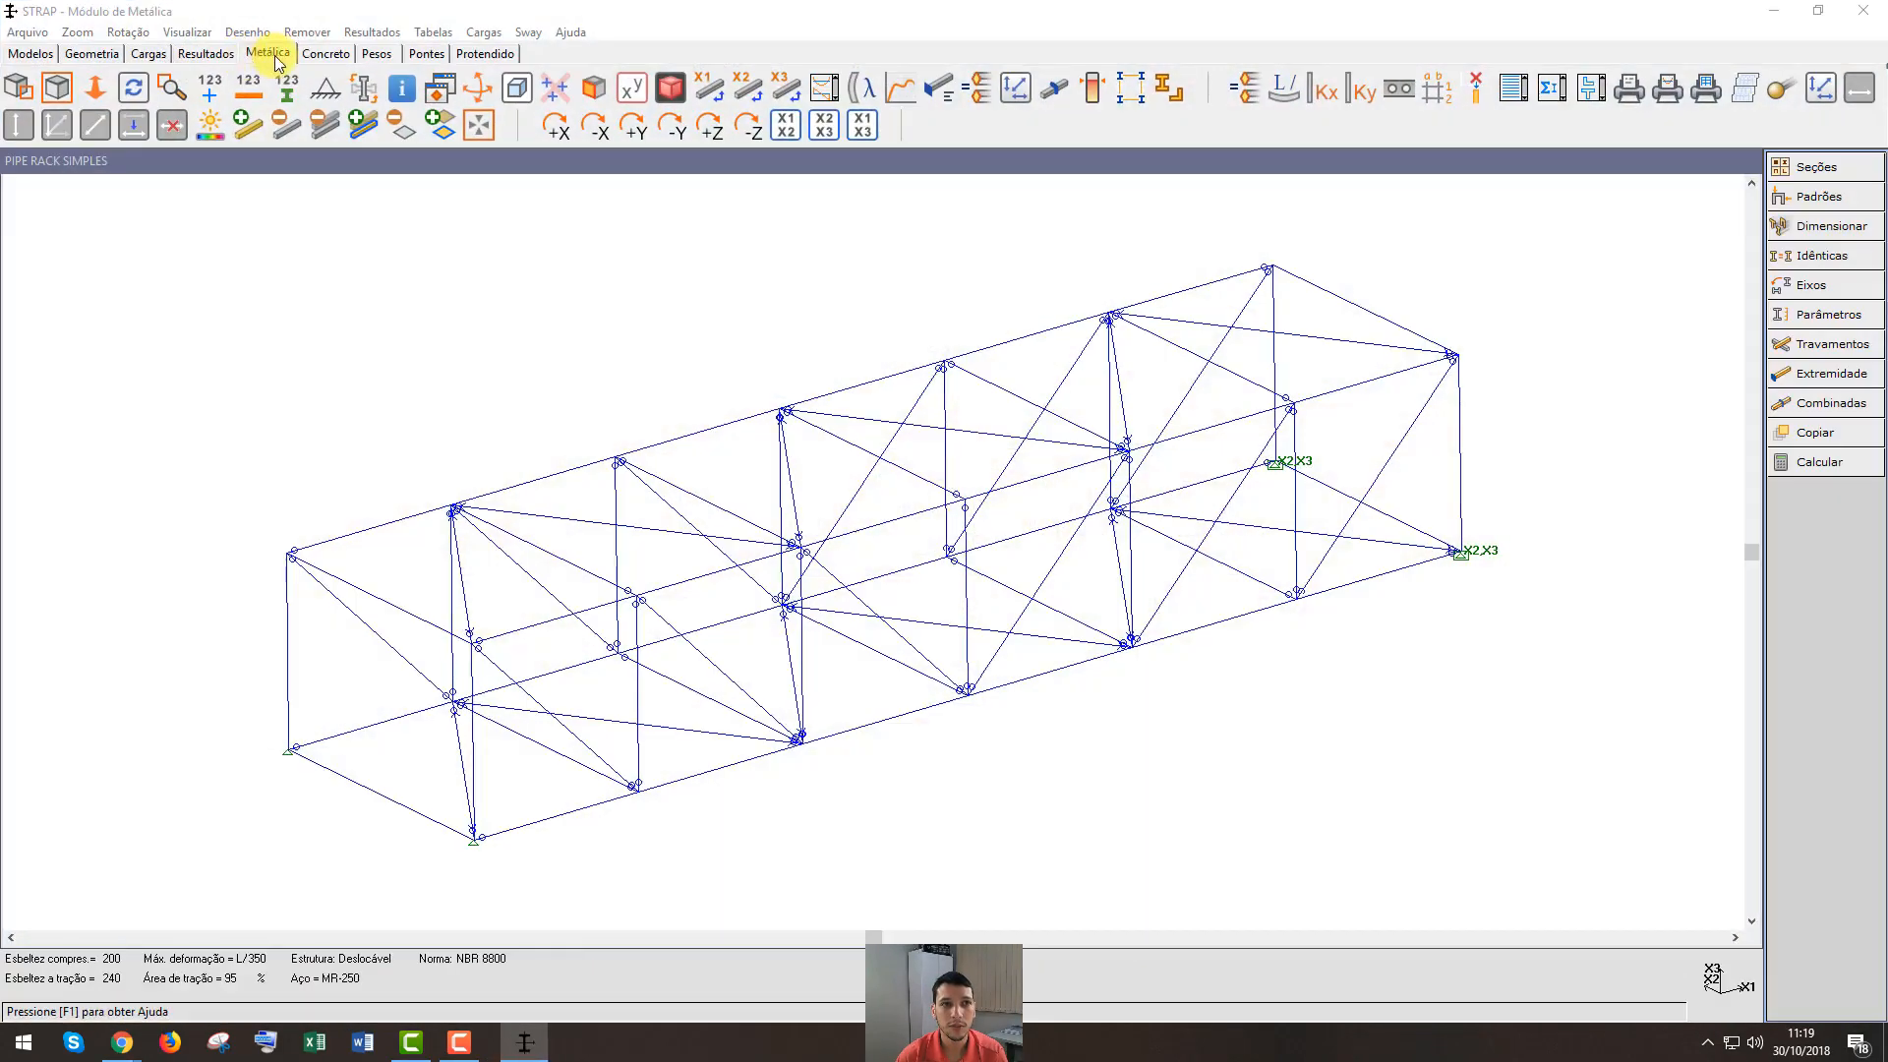
left_click(1861, 466)
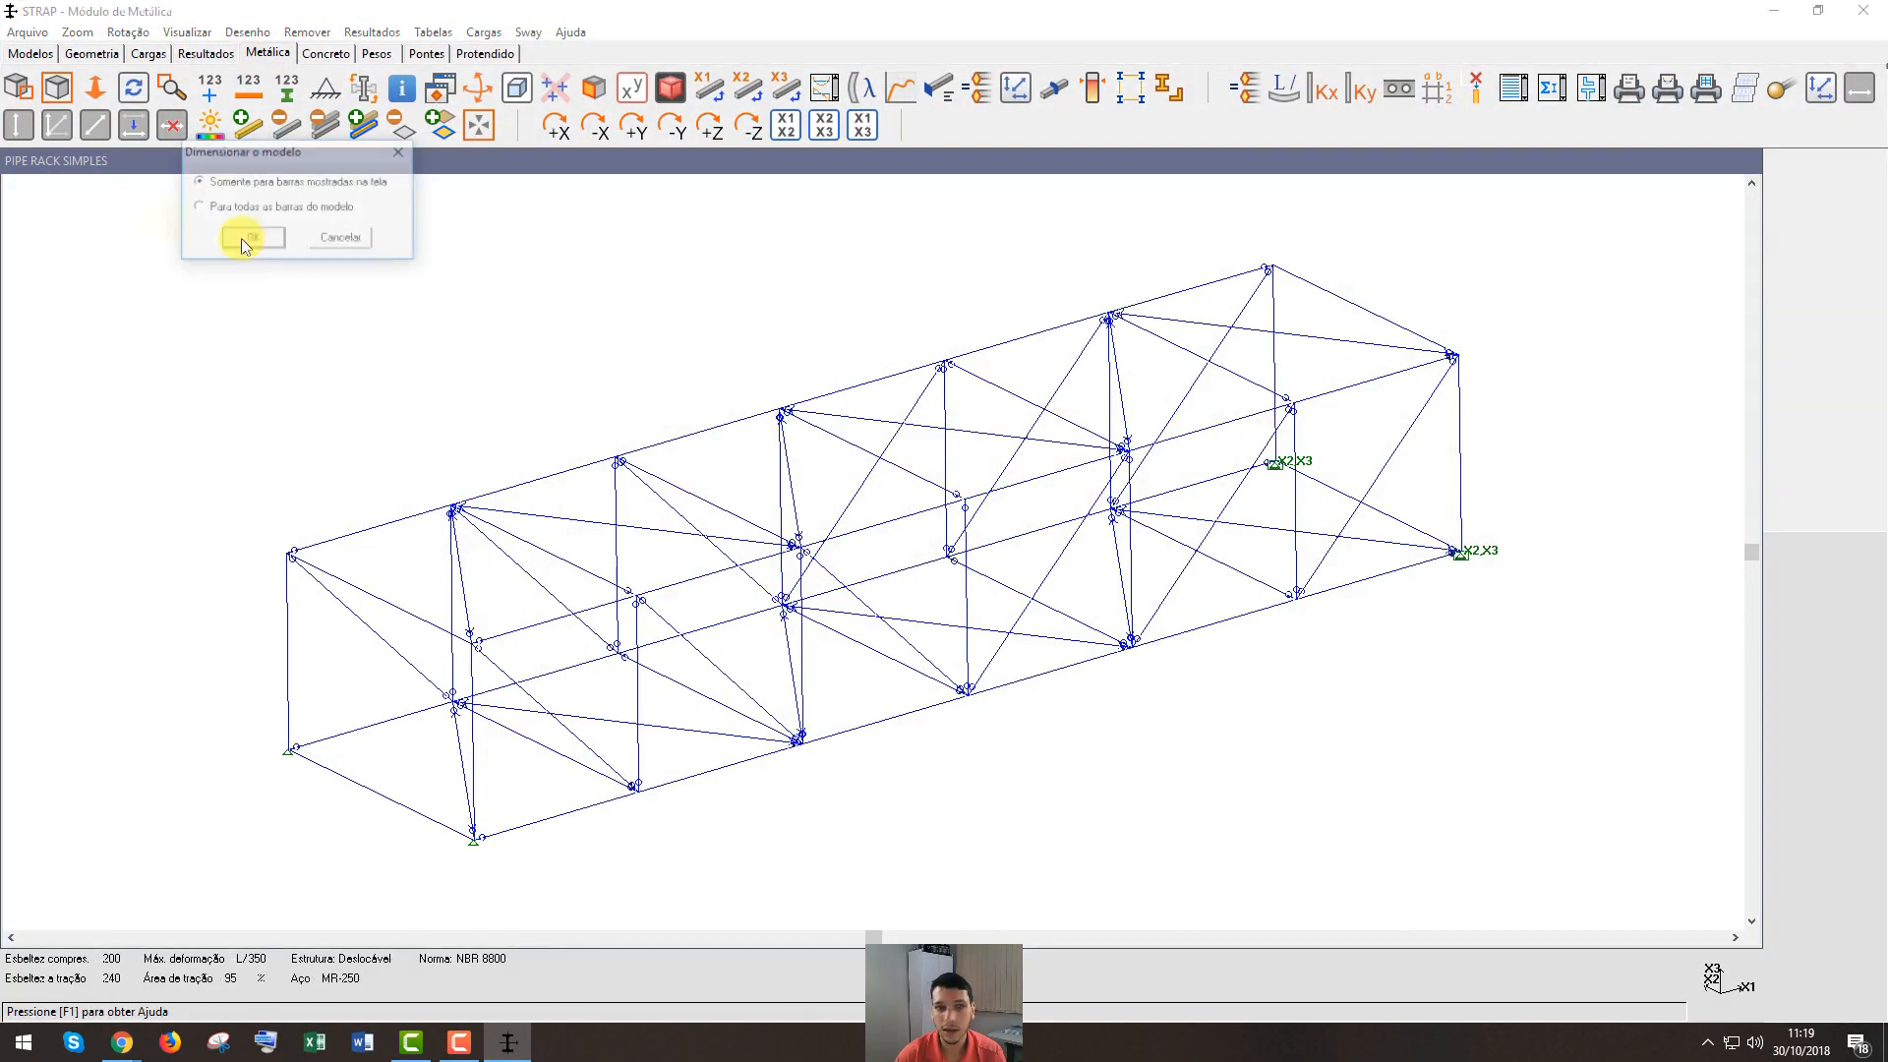
left_click(249, 239)
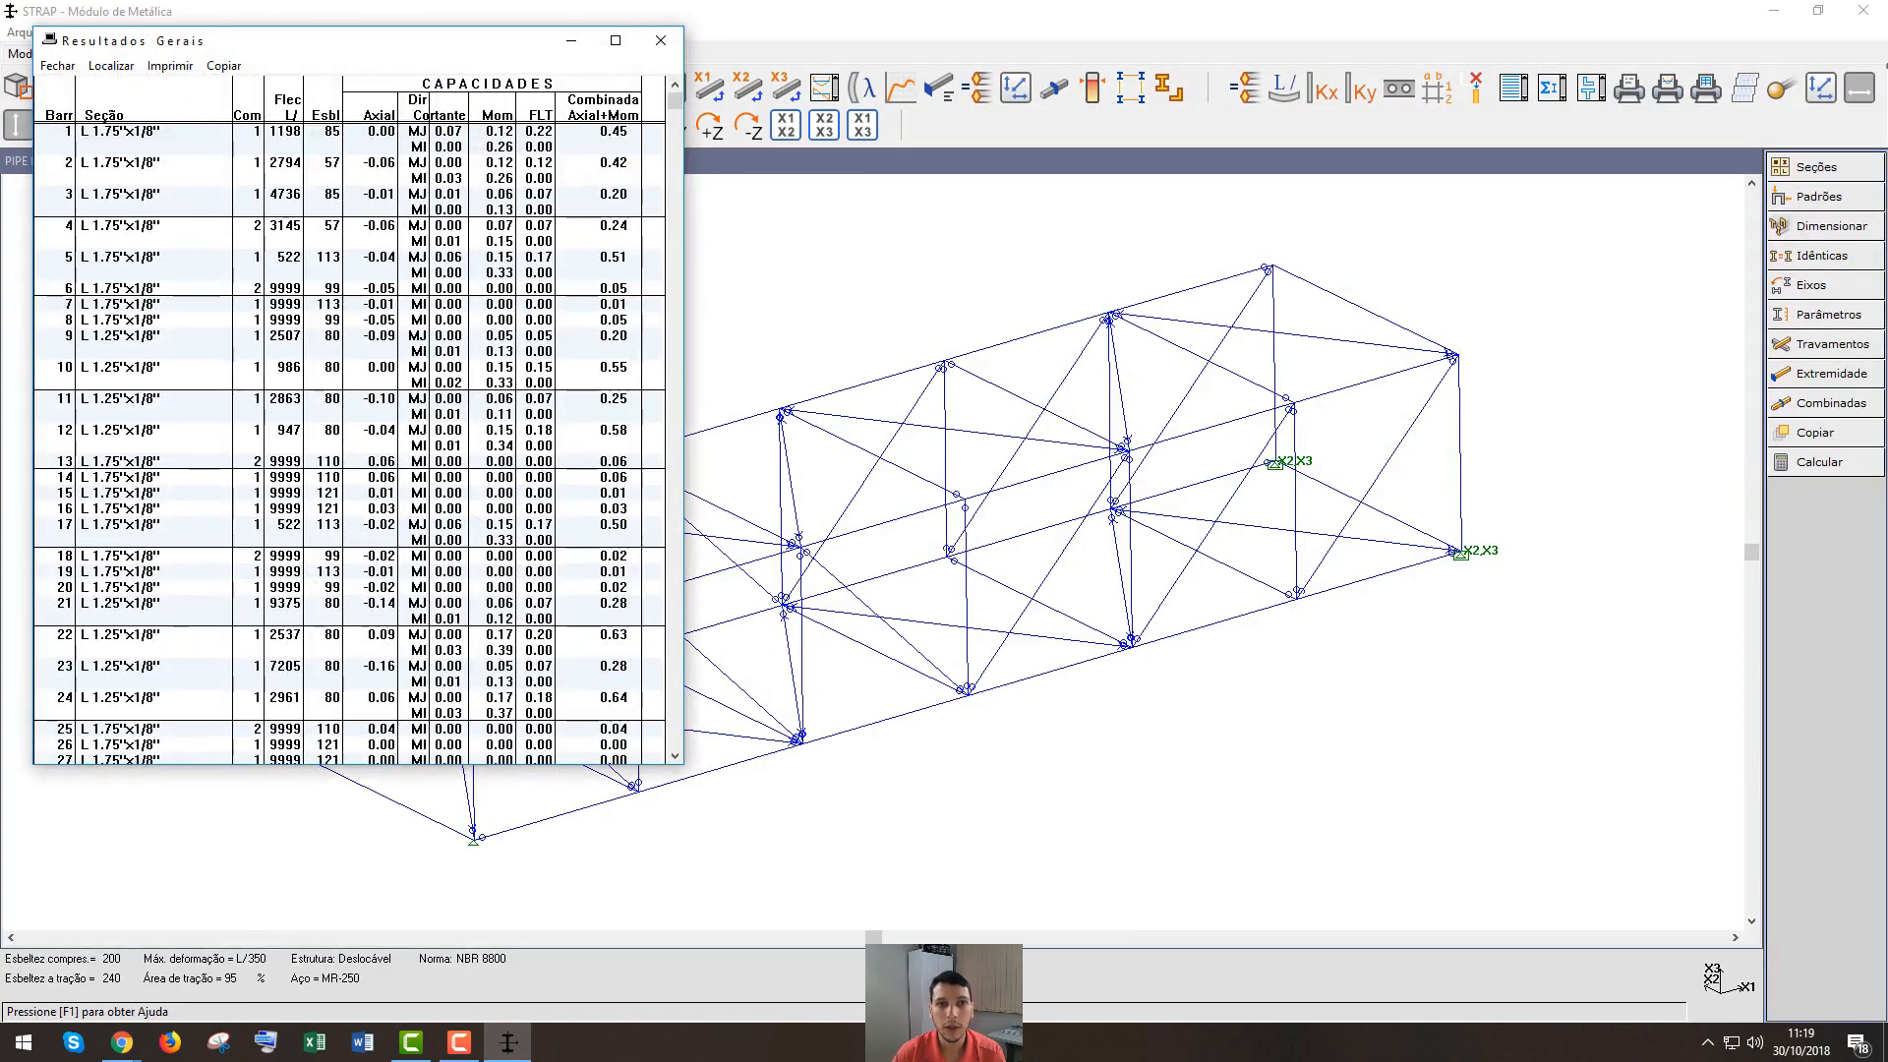
left_click(661, 42)
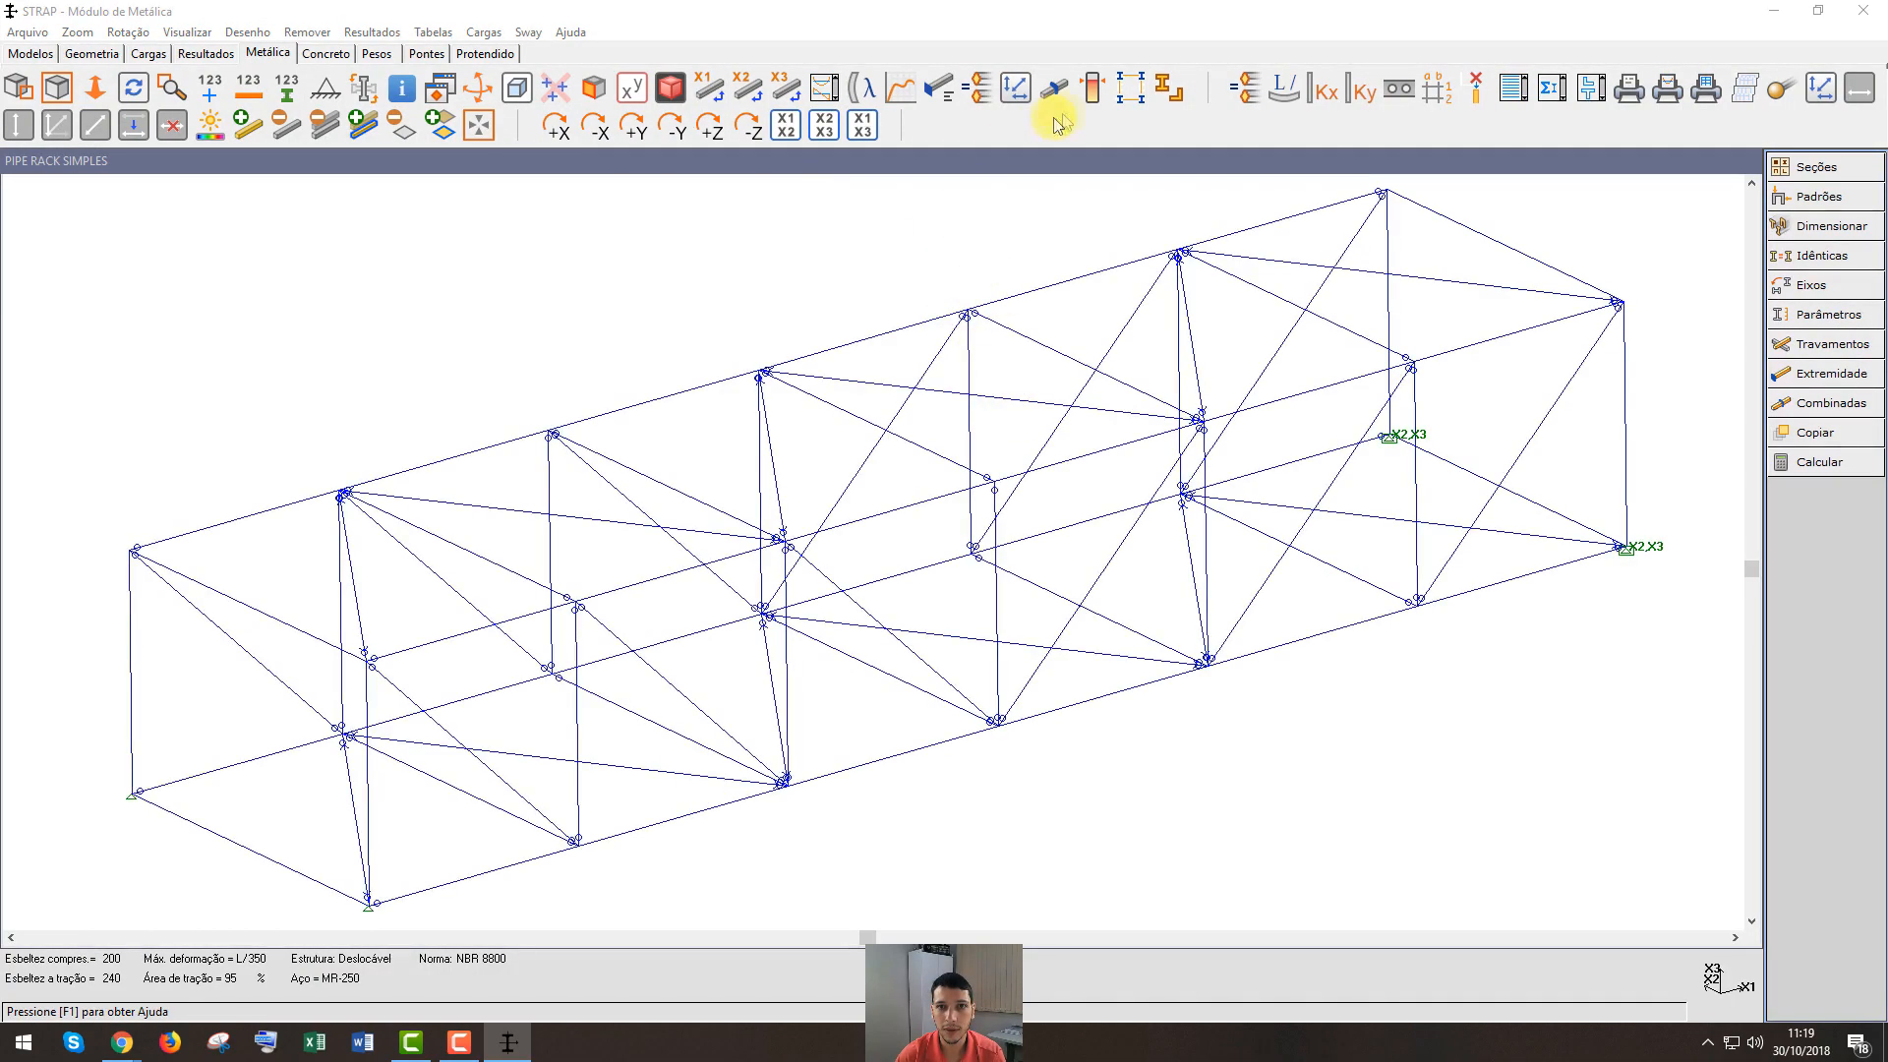
Display the maximum actual/allowable capacity ratios as percentages on all bars of the pipe rack
left_click(1091, 88)
left_click(364, 143)
left_click(274, 373)
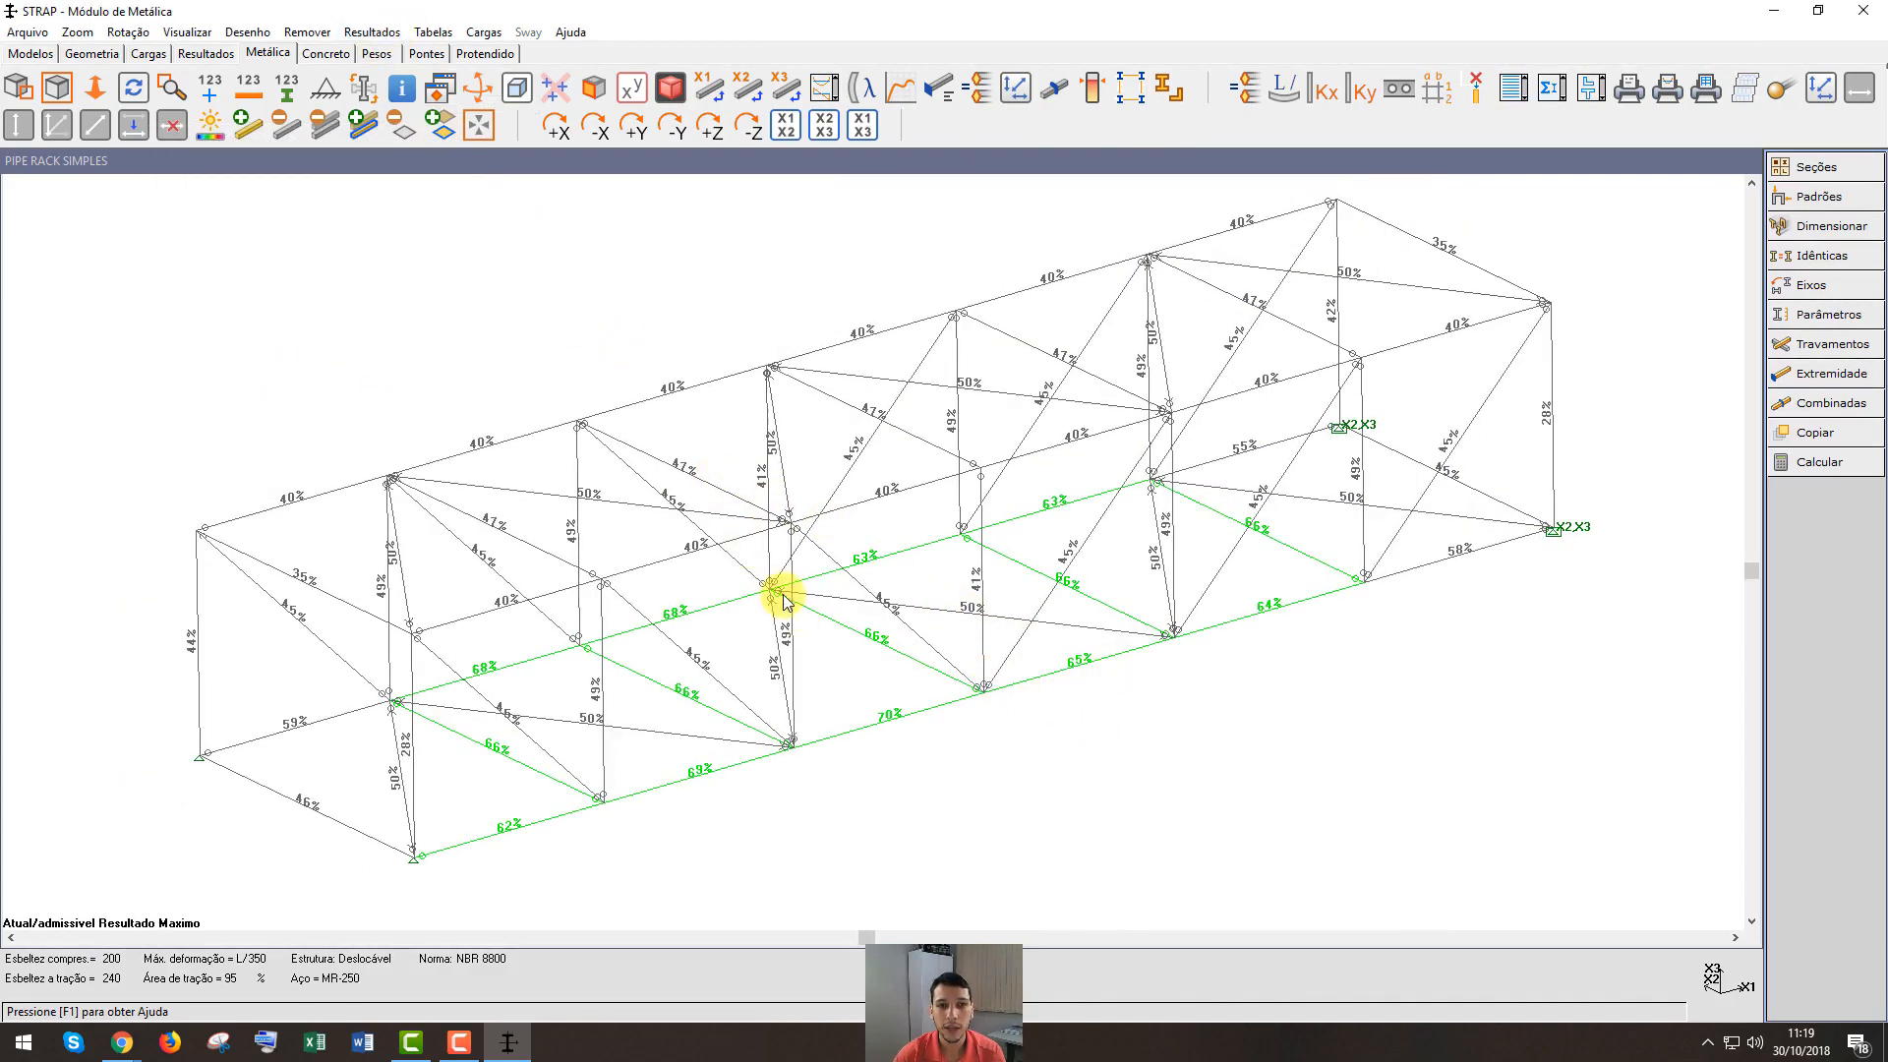
Examine the detailed results of bar 44 for the design combination at the maximum result, and close the table
right_click(892, 725)
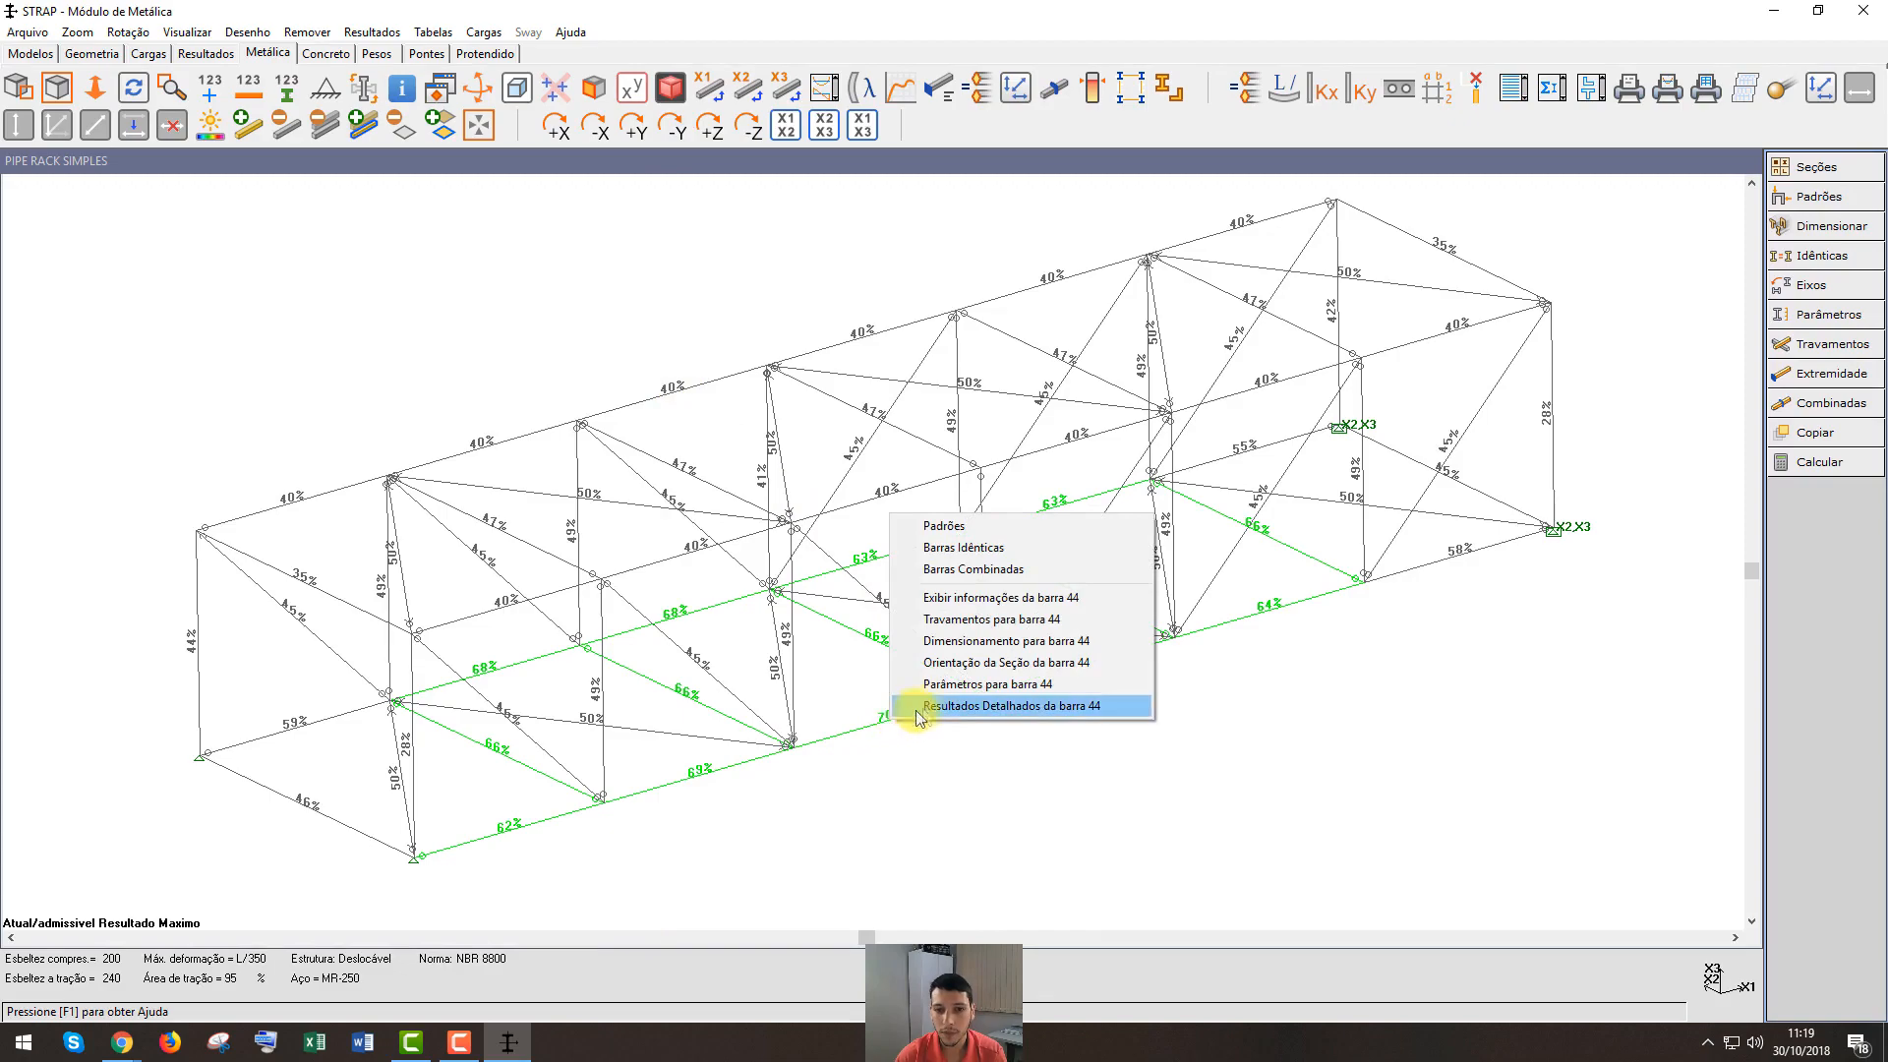
left_click(1060, 706)
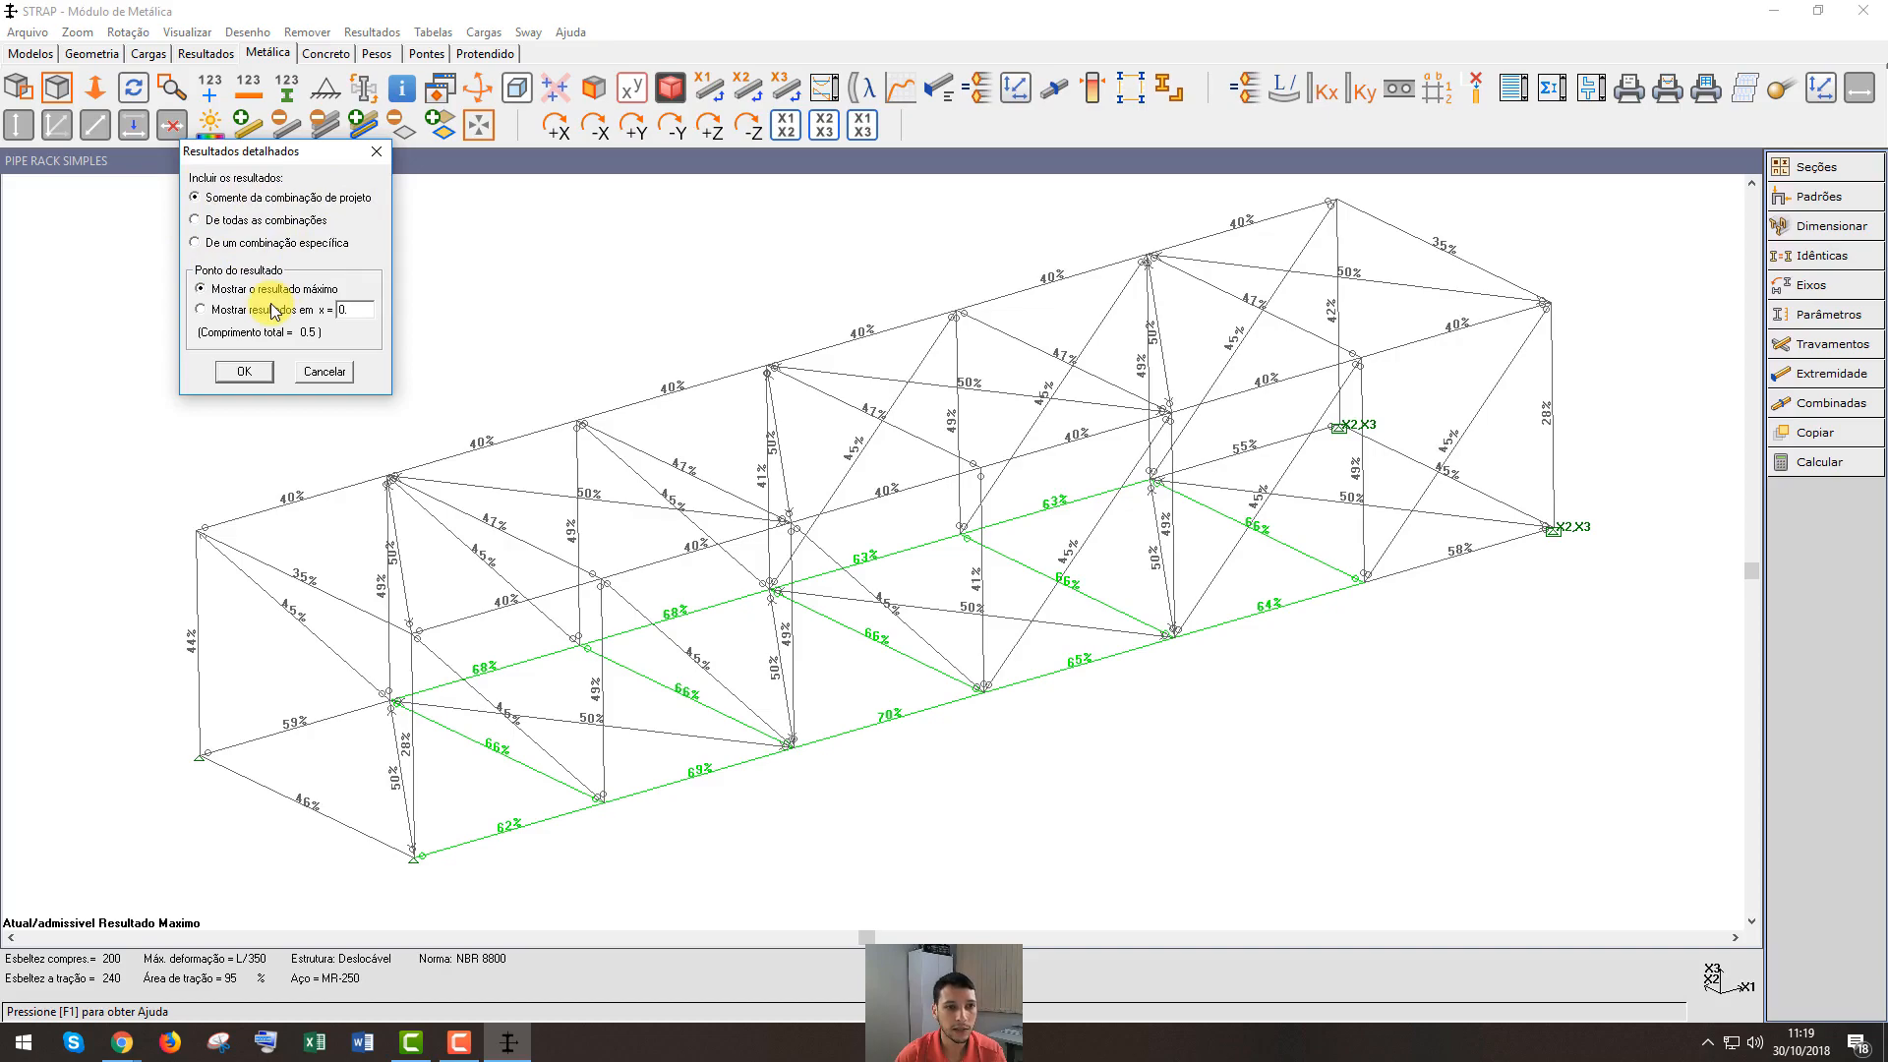
left_click(245, 373)
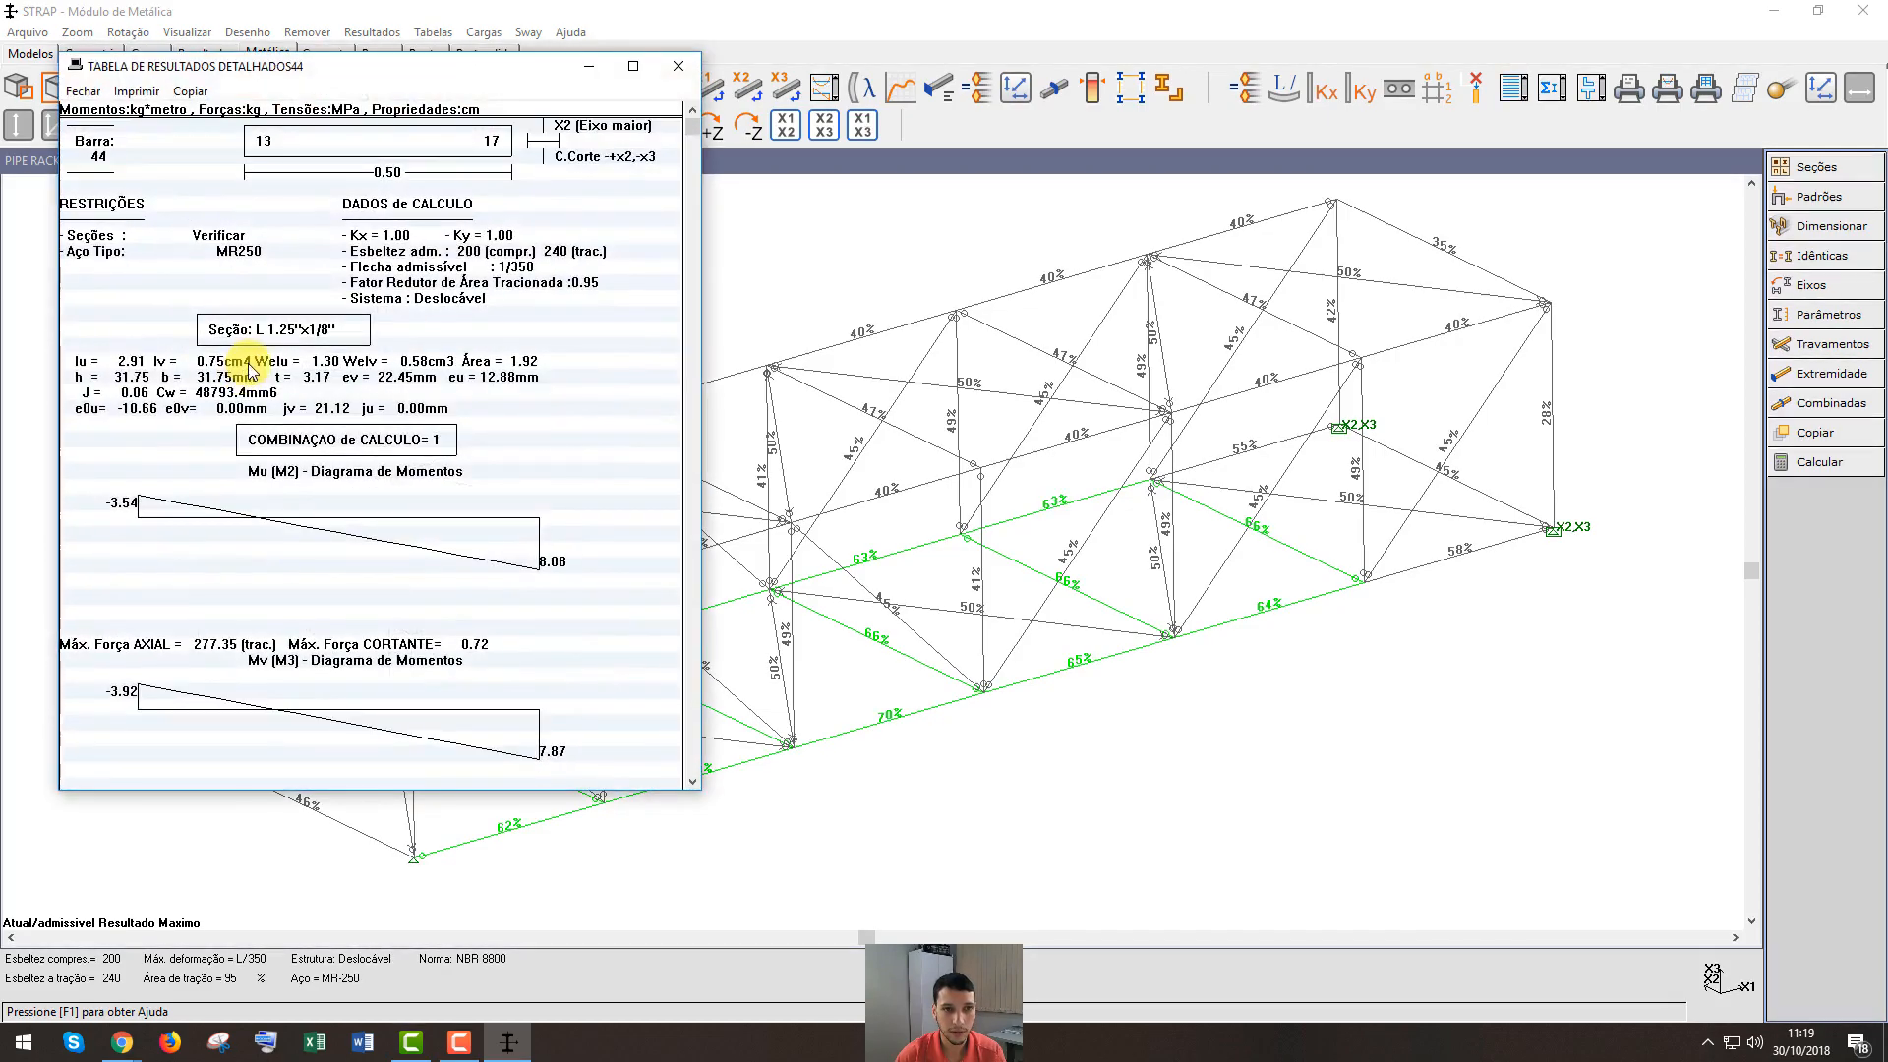
scroll(356, 359, "down", 8)
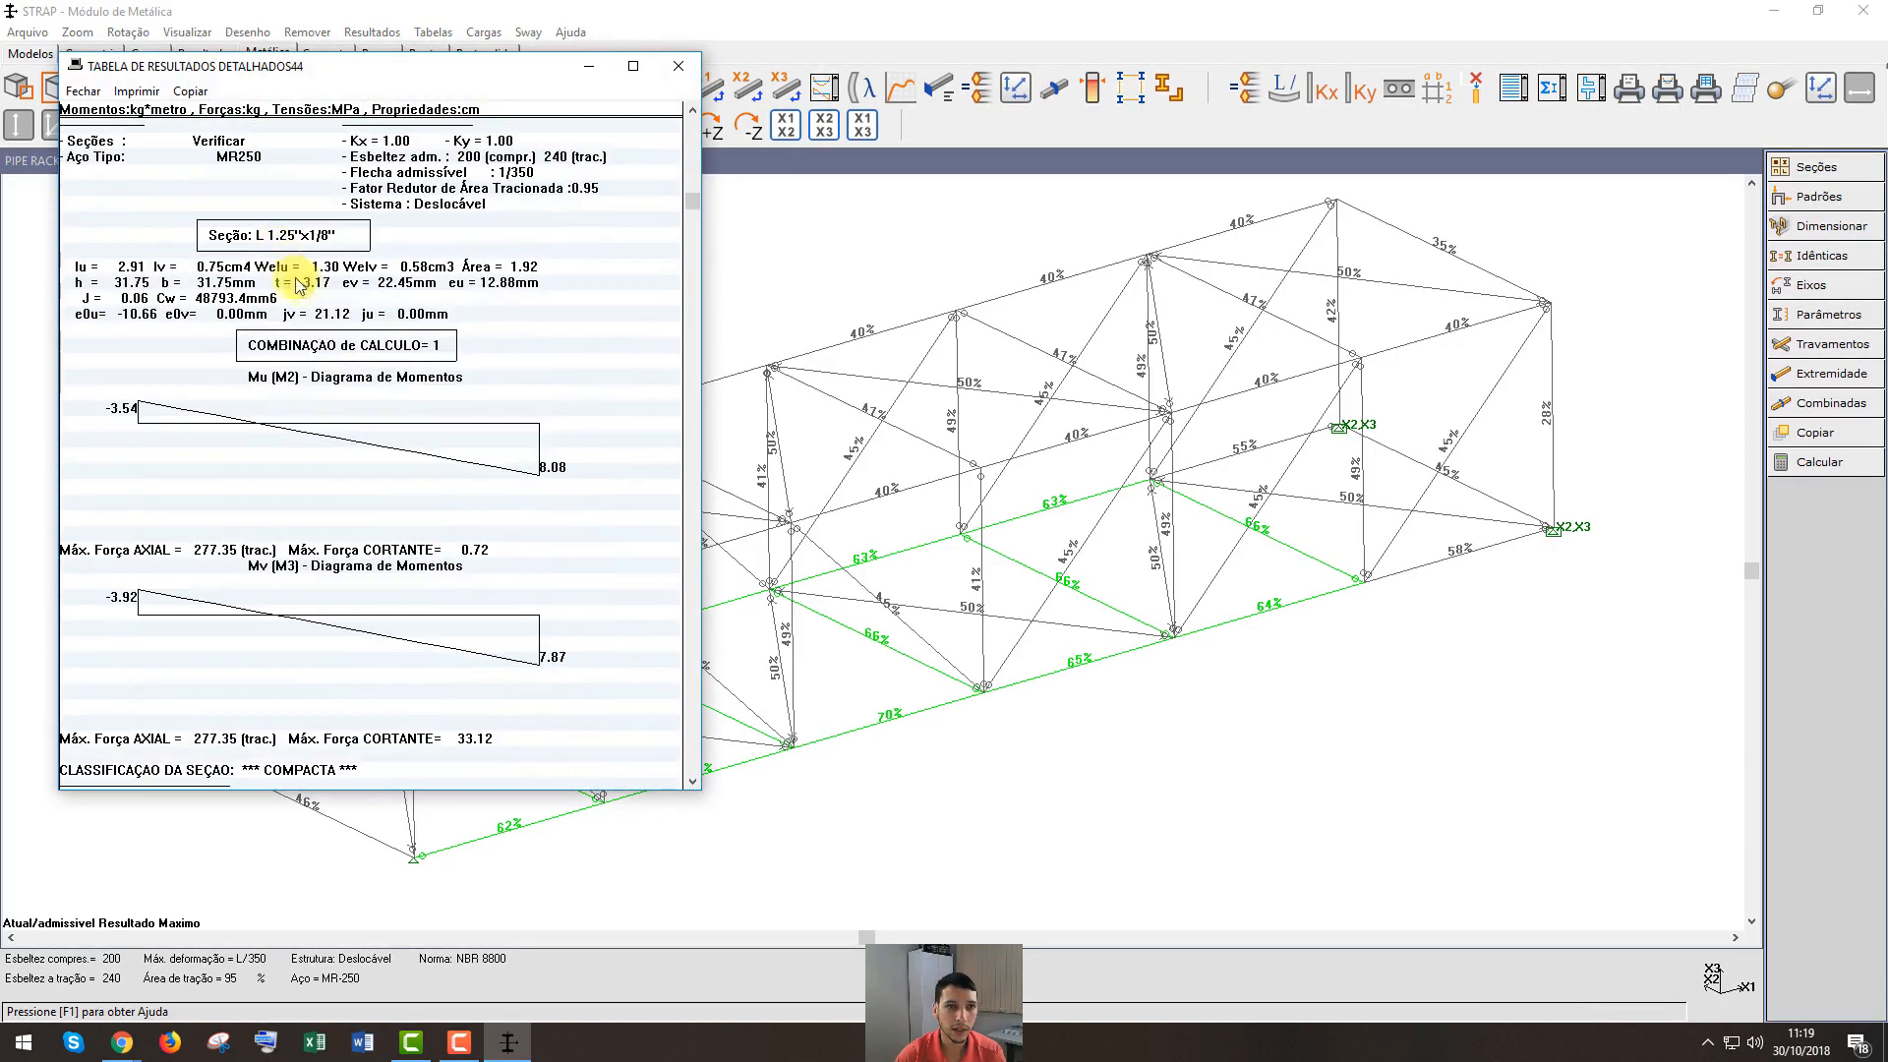
scroll(357, 359, "down", 9)
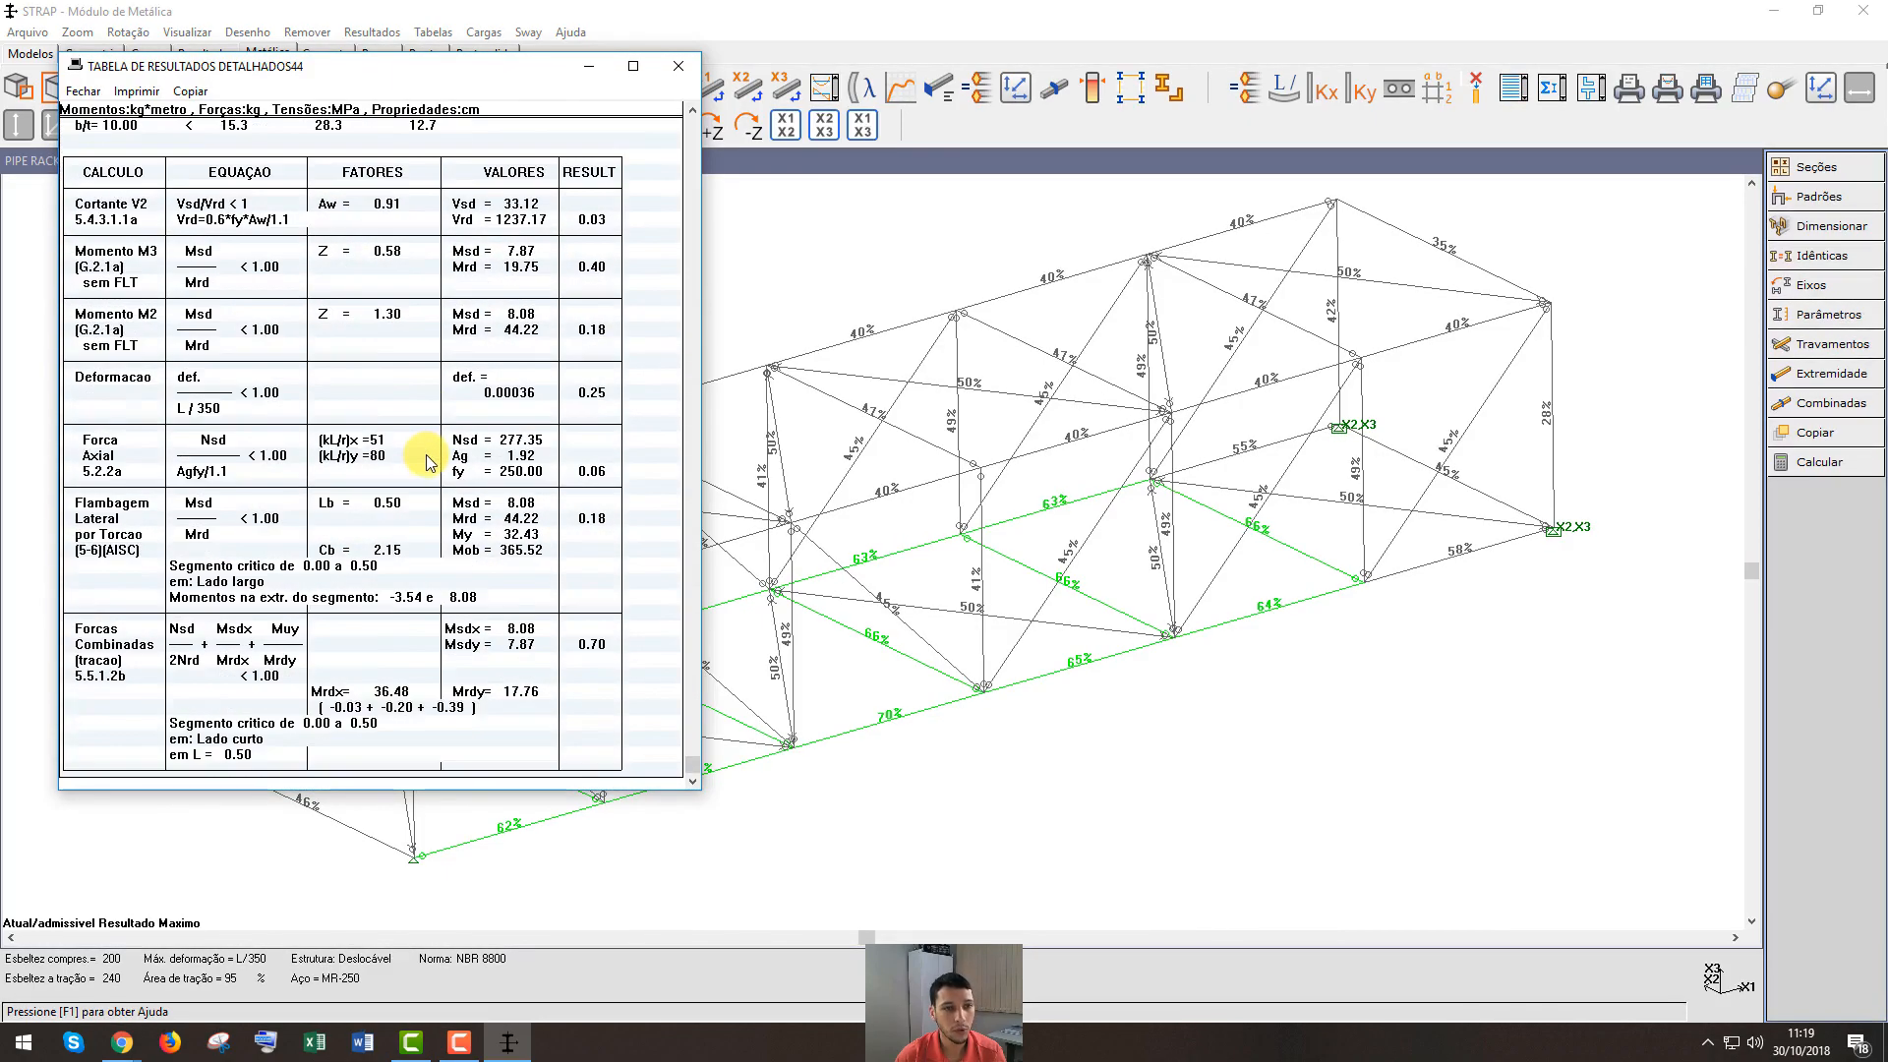
scroll(425, 476, "up", 13)
scroll(424, 478, "up", 4)
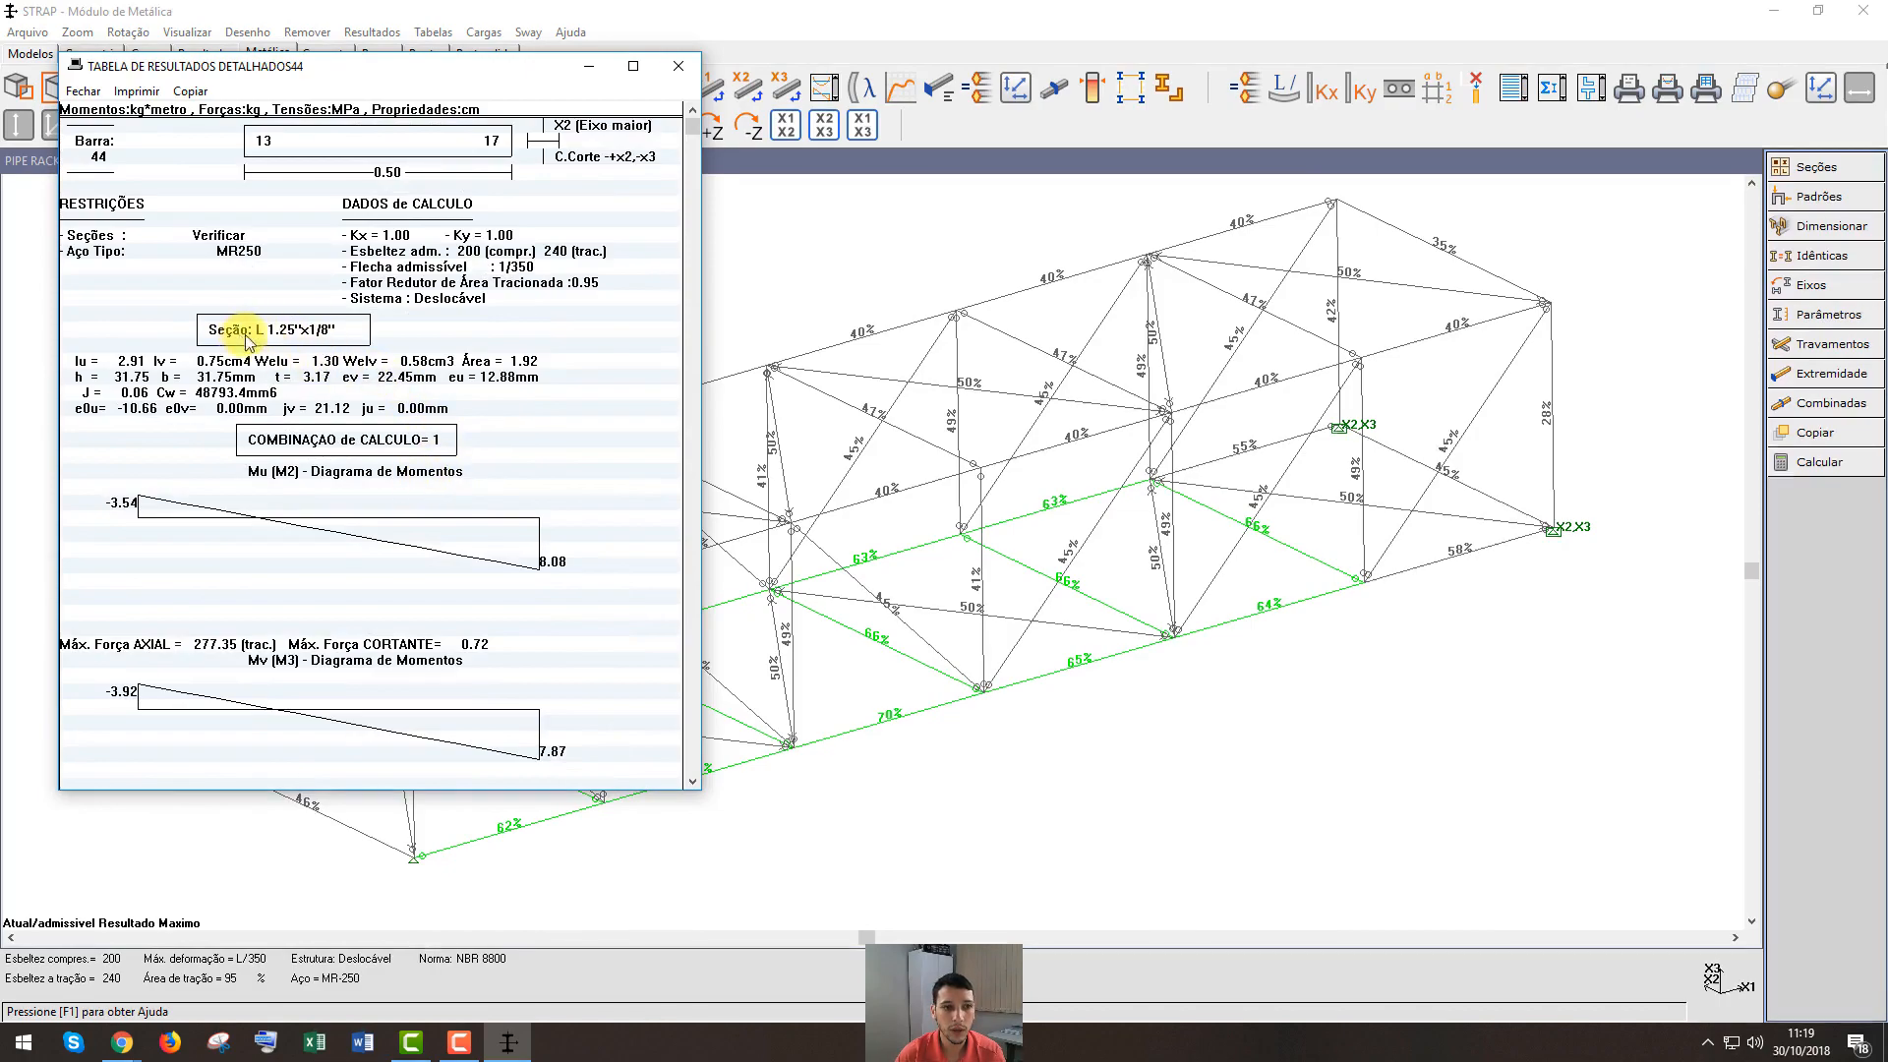
left_click(678, 66)
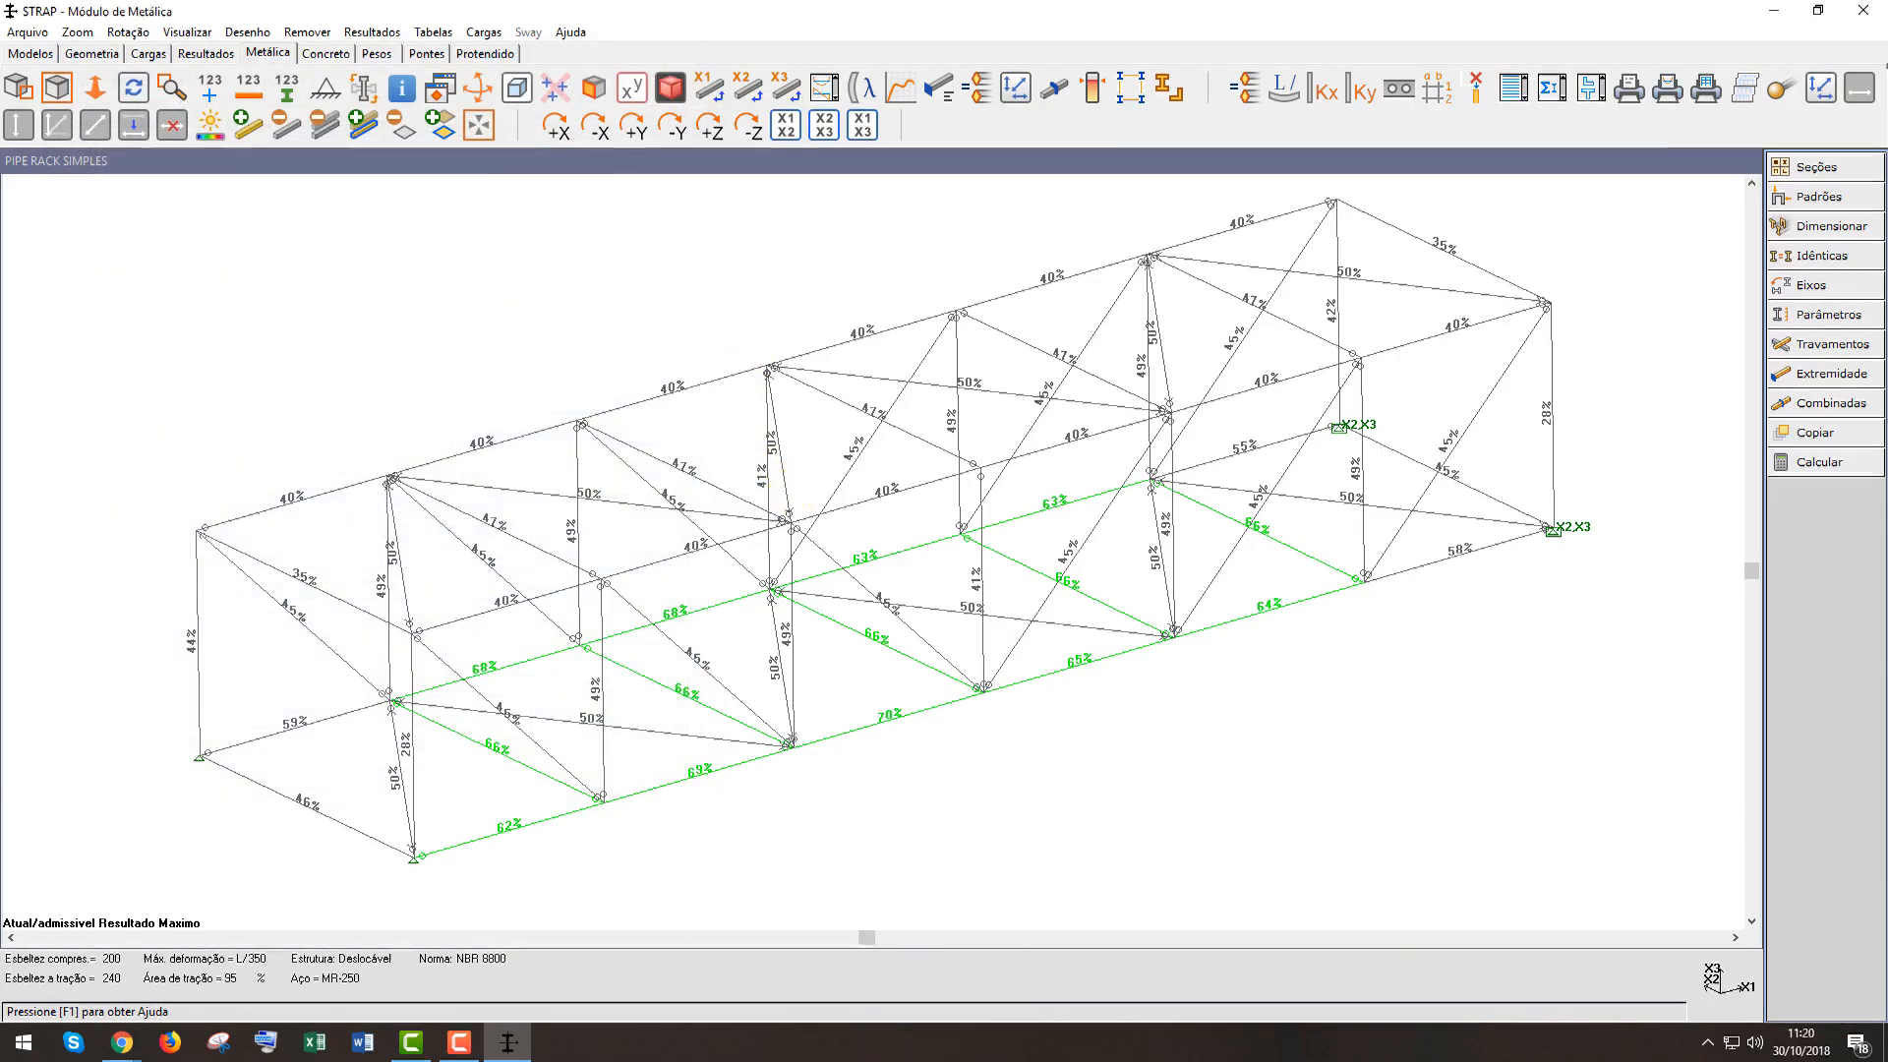